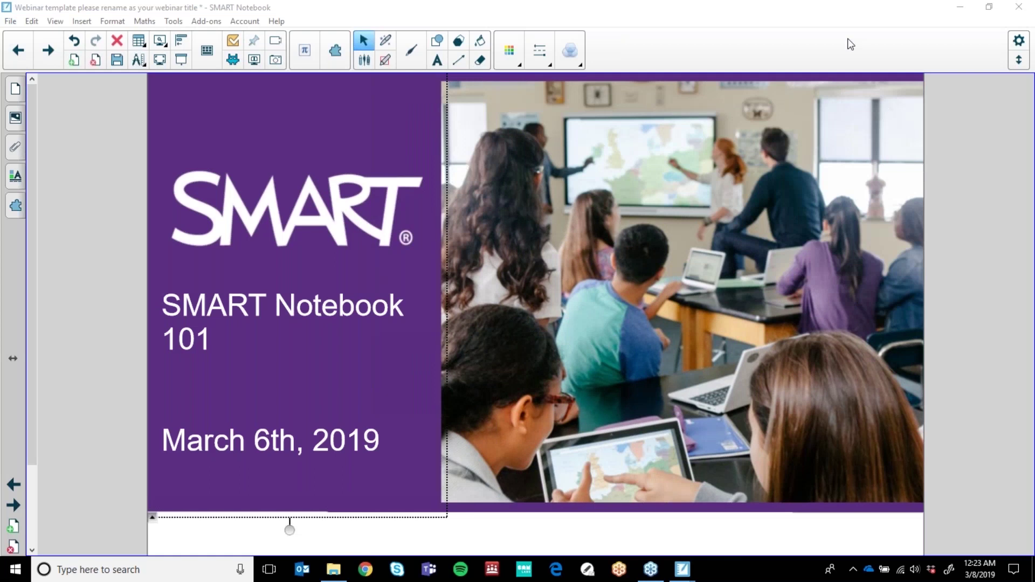
- Page forward from the title page through the presenter, agenda and certificate pages to the pirate page "make Notebook ye own!"
{"action": "left_click", "coordinate": [46, 53]}
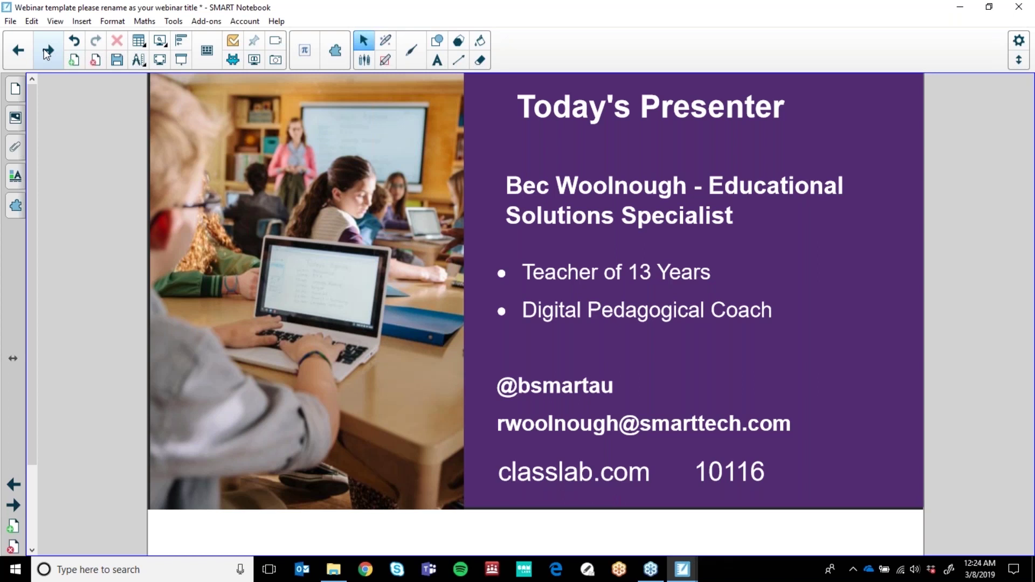
{"action": "left_click", "coordinate": [45, 52]}
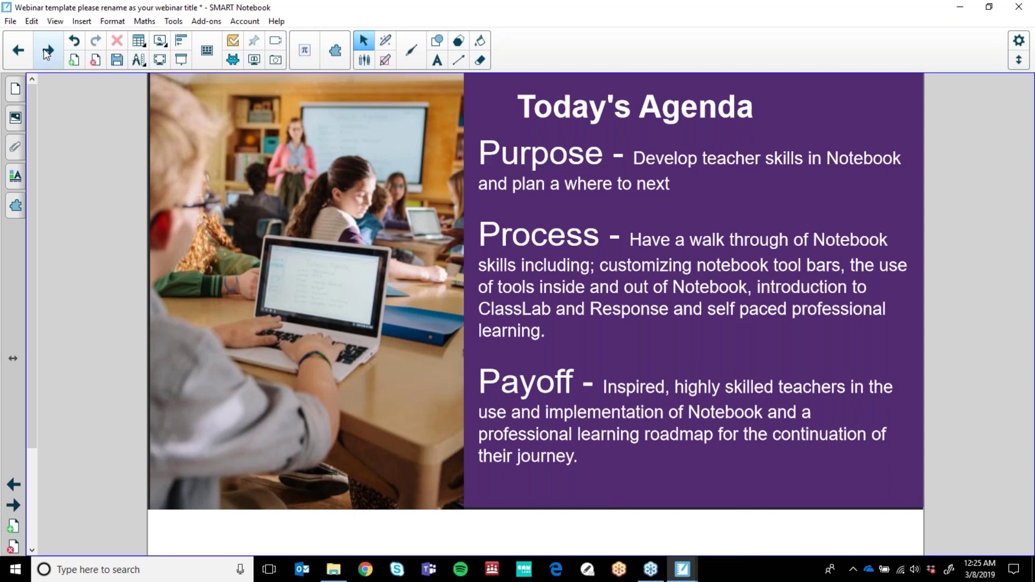
{"action": "left_click", "coordinate": [47, 51]}
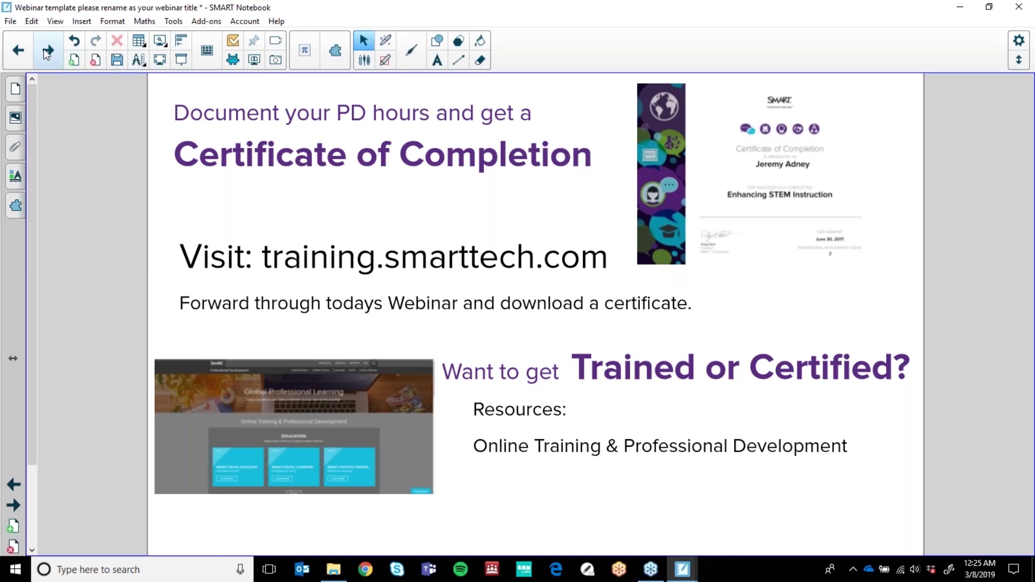
{"action": "left_click", "coordinate": [47, 51]}
{"action": "left_click", "coordinate": [48, 51]}
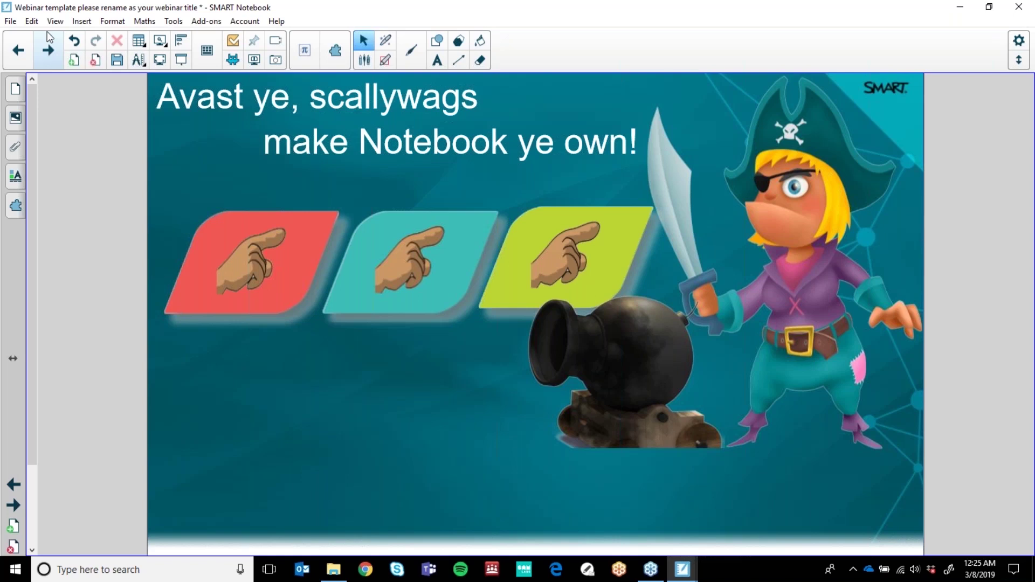
- Reveal the labels Tool Bar, Pens and My Content behind the three pointing hands on the pirate page
{"action": "left_click", "coordinate": [251, 274]}
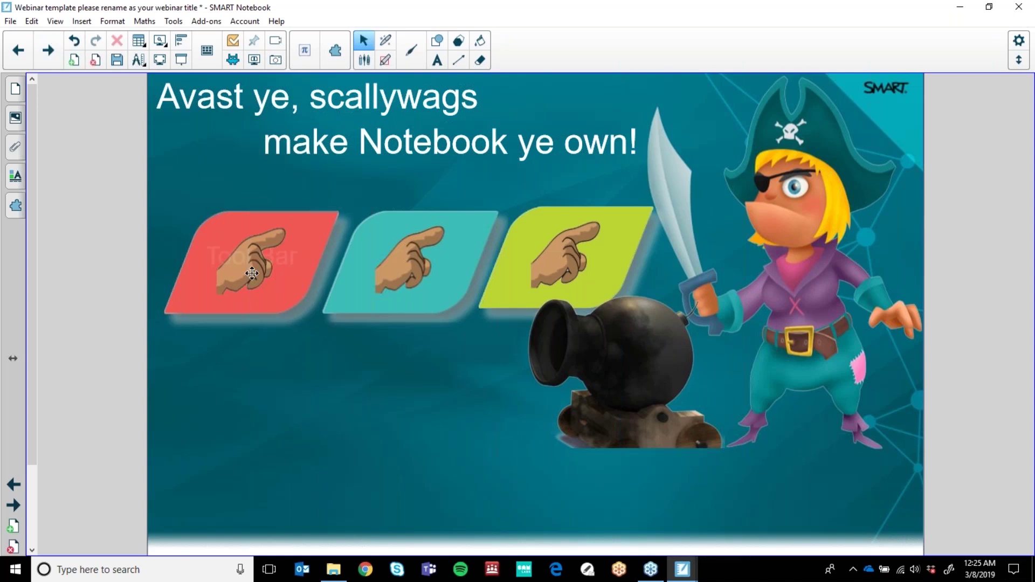
{"action": "left_click", "coordinate": [426, 261]}
{"action": "left_click", "coordinate": [566, 249]}
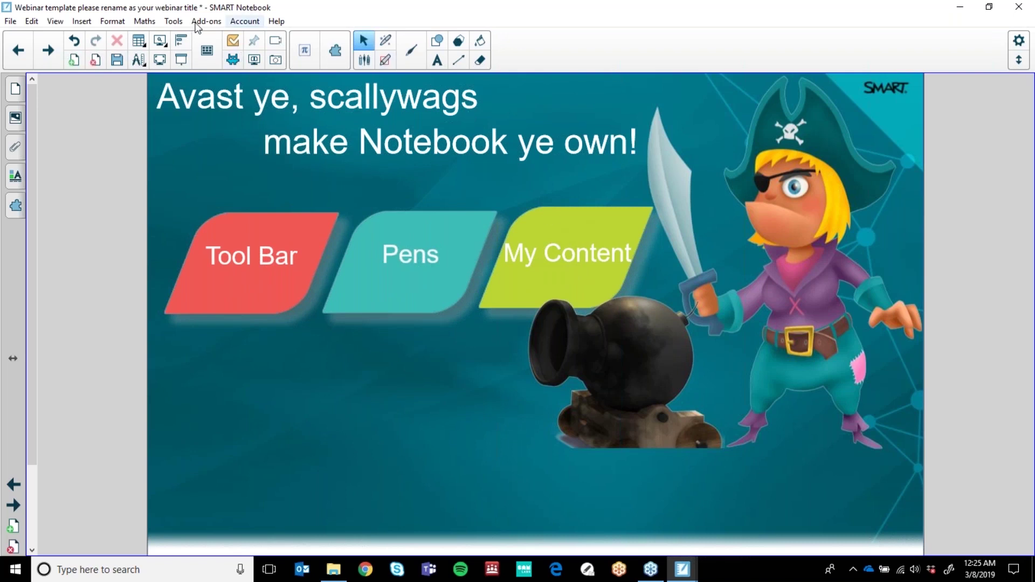
{"action": "left_click", "coordinate": [15, 121]}
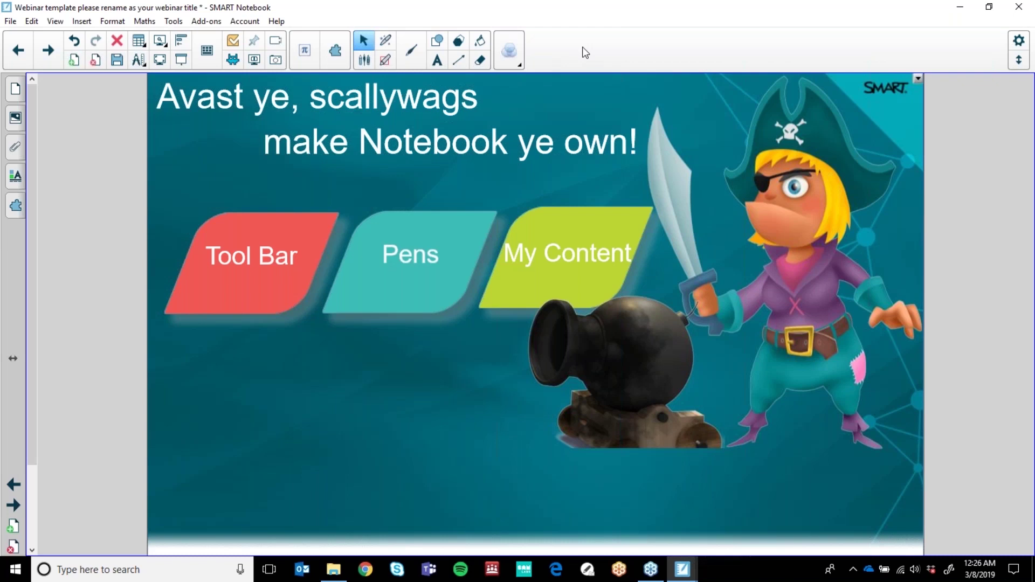
{"action": "key", "text": "ctrl+z"}
{"action": "right_click", "coordinate": [640, 48]}
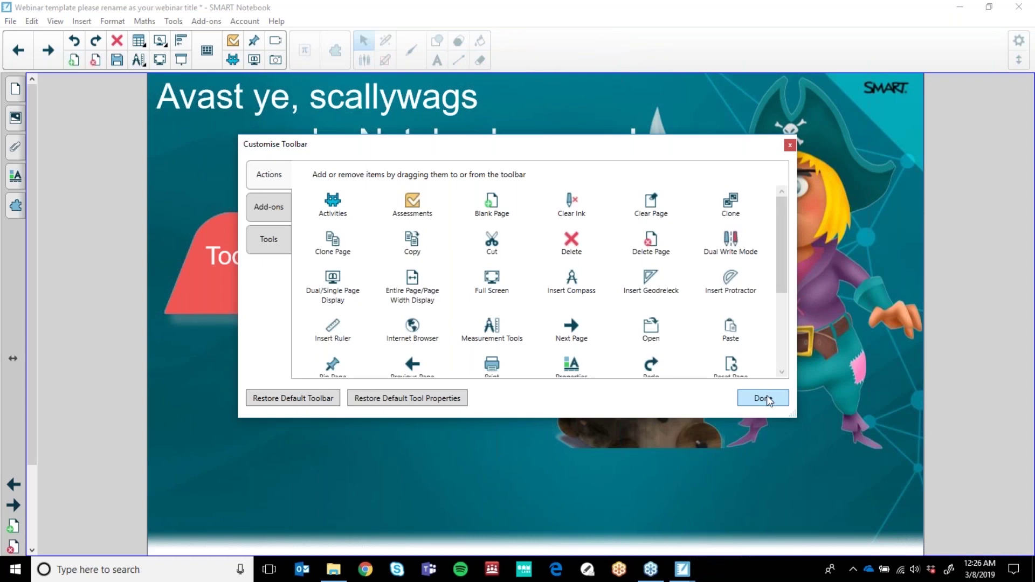
{"action": "left_click", "coordinate": [768, 399]}
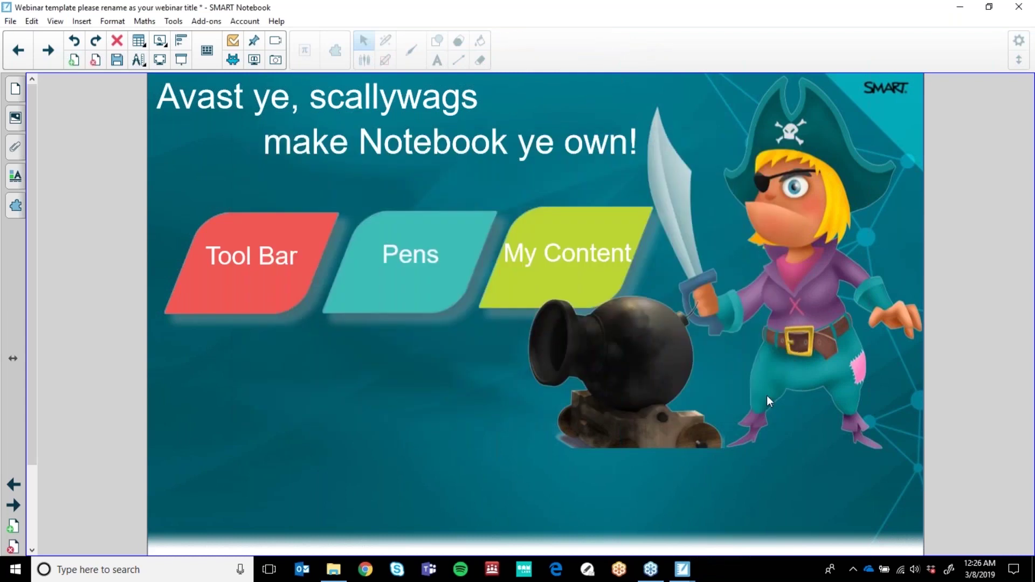
- Customise the toolbar actions by removing SMART Keyboard and adding Transparent Background
{"action": "left_click", "coordinate": [55, 21]}
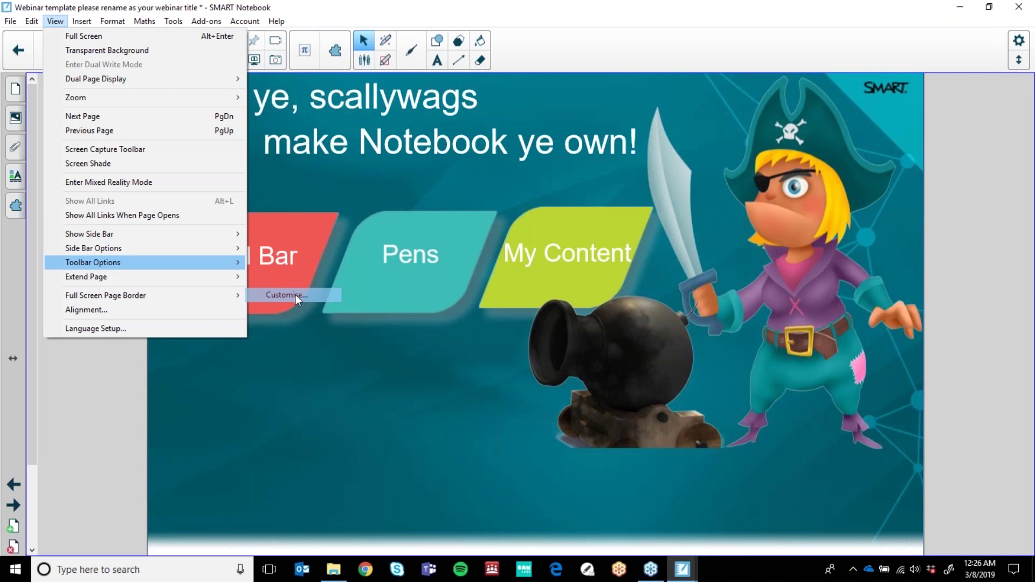
{"action": "left_click", "coordinate": [295, 295]}
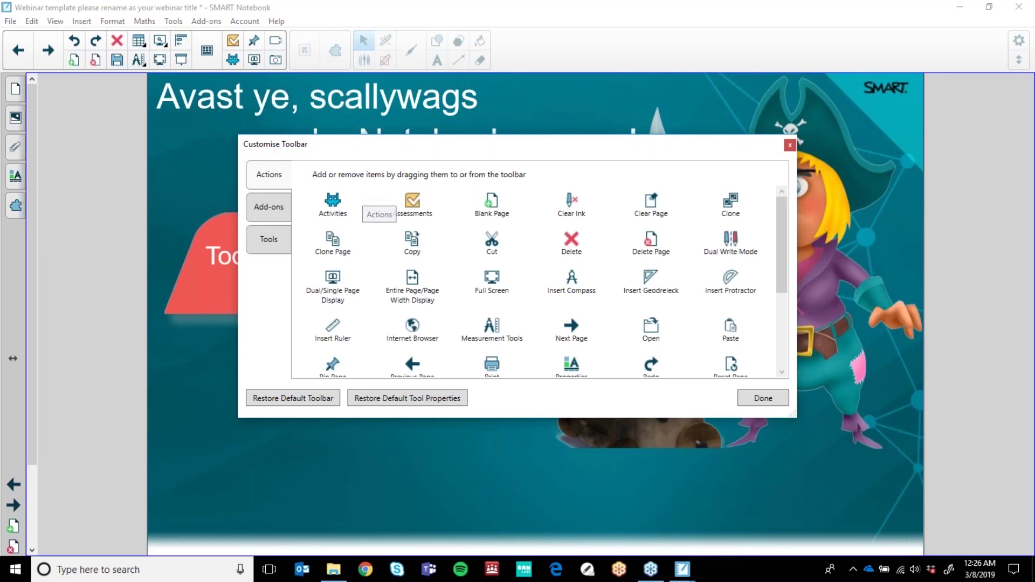
{"action": "left_click", "coordinate": [207, 52]}
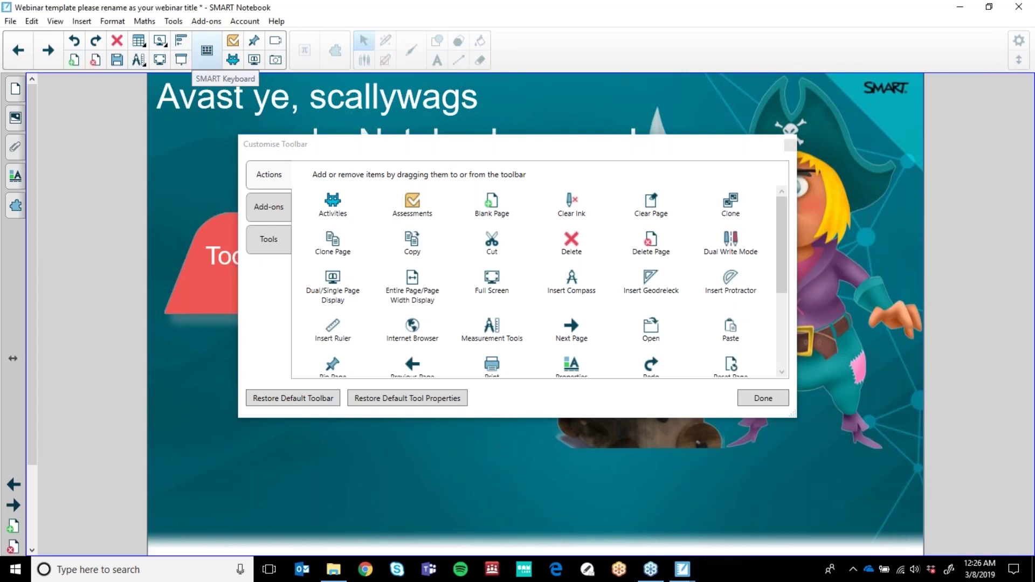
{"action": "left_click_drag", "start_coordinate": [207, 52], "coordinate": [404, 251]}
{"action": "scroll", "coordinate": [697, 307], "scroll_direction": "down", "scroll_amount": 4}
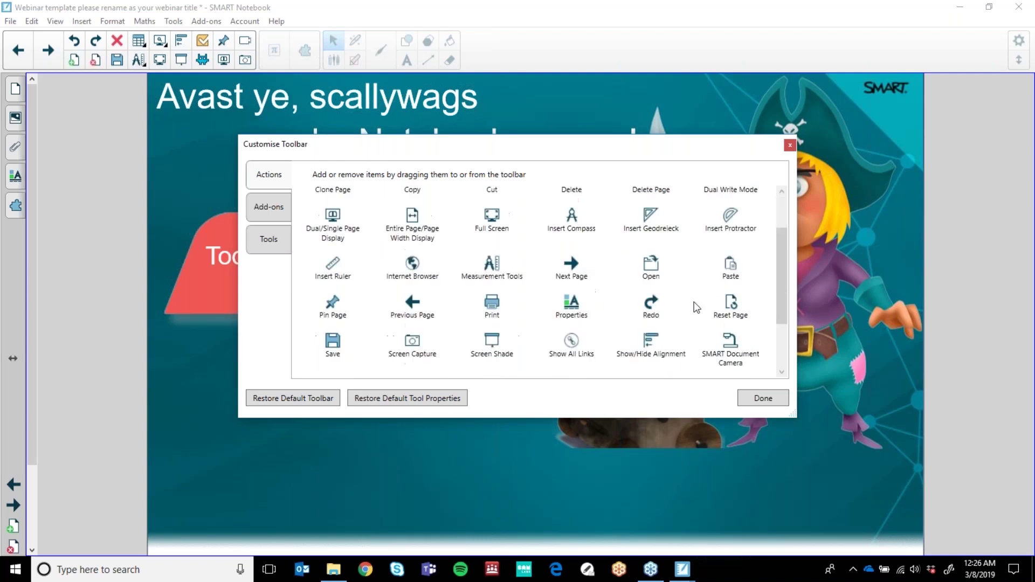
{"action": "mouse_move", "coordinate": [650, 306]}
{"action": "left_mouse_down"}
{"action": "mouse_move", "coordinate": [264, 104]}
{"action": "mouse_move", "coordinate": [221, 72]}
{"action": "mouse_move", "coordinate": [214, 49]}
{"action": "left_mouse_up"}
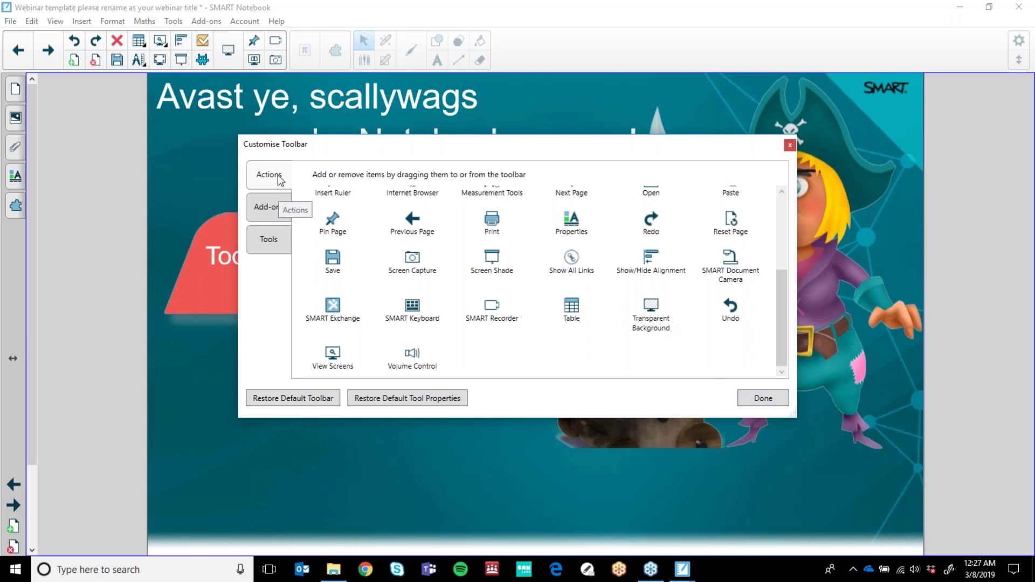
- Replace the Eraser with the Highlighter among the toolbar's tools and finish the toolbar customisation
{"action": "left_click", "coordinate": [273, 215]}
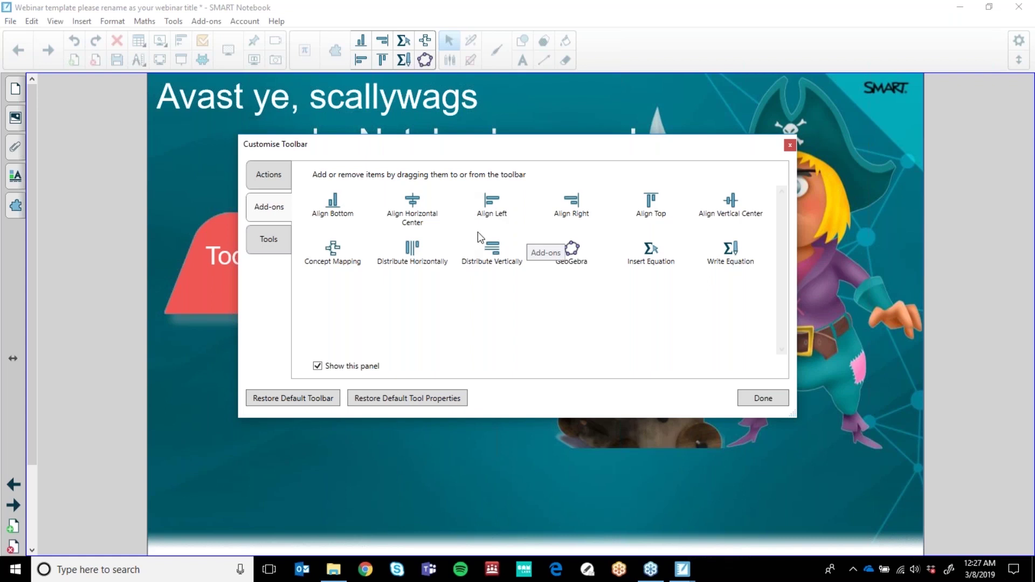
{"action": "left_click", "coordinate": [274, 241]}
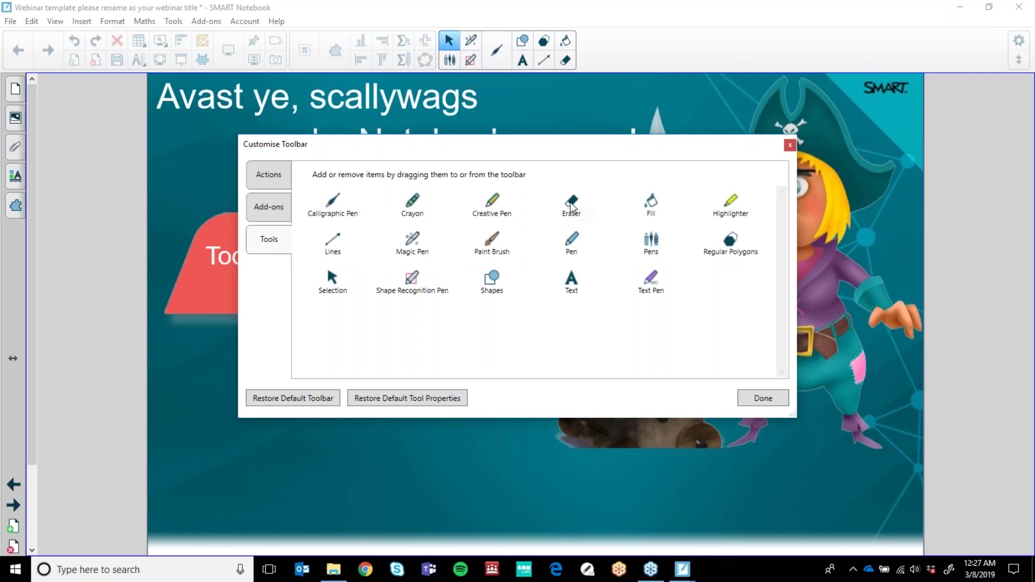
{"action": "left_click_drag", "start_coordinate": [568, 60], "coordinate": [577, 184]}
{"action": "mouse_move", "coordinate": [660, 206]}
{"action": "left_mouse_down"}
{"action": "mouse_move", "coordinate": [544, 63]}
{"action": "mouse_move", "coordinate": [564, 66]}
{"action": "left_mouse_up"}
{"action": "left_click_drag", "start_coordinate": [731, 207], "coordinate": [565, 42]}
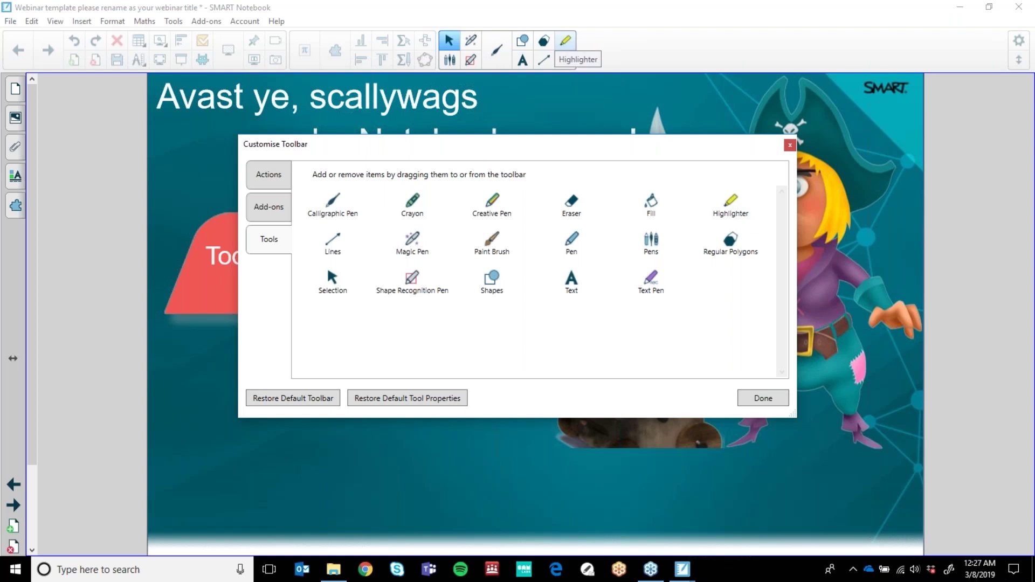
{"action": "left_click", "coordinate": [763, 399]}
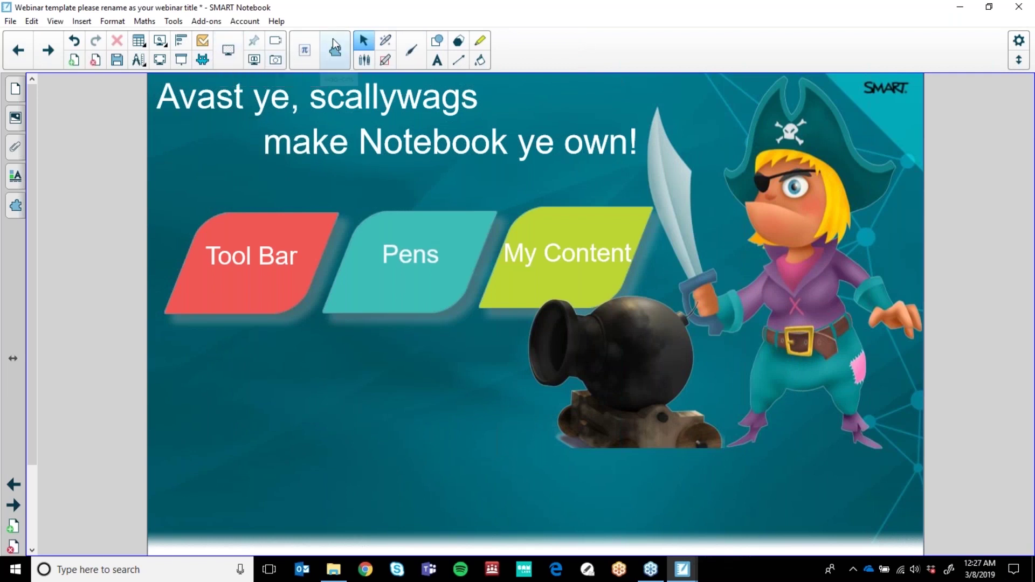
{"action": "left_click", "coordinate": [244, 21]}
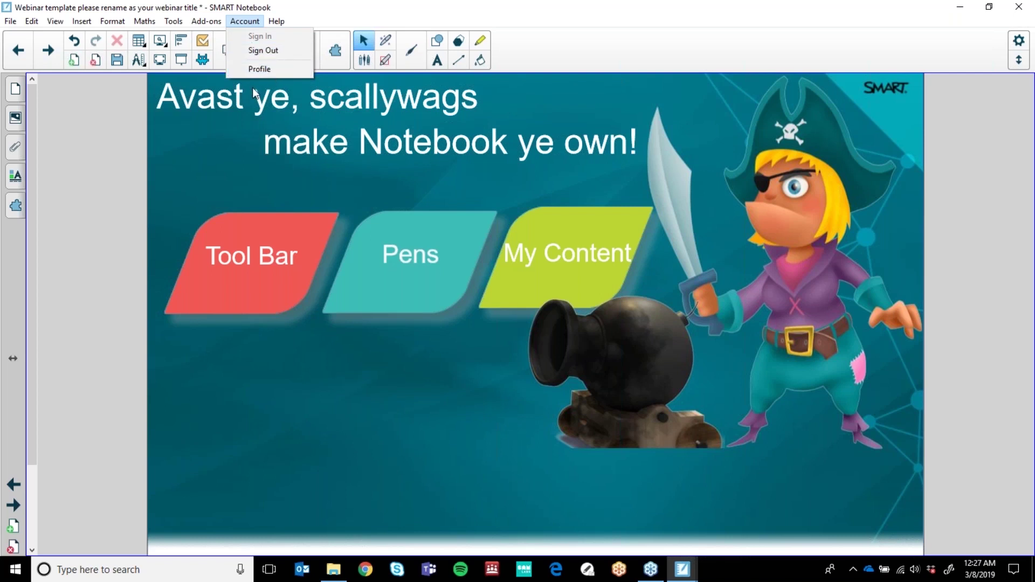
{"action": "left_click", "coordinate": [268, 23]}
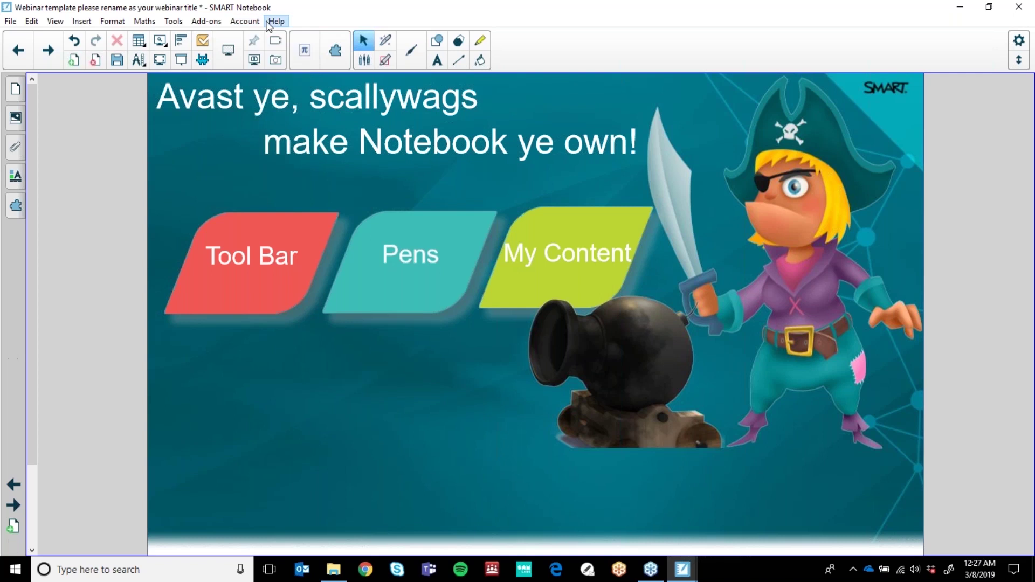
{"action": "left_click", "coordinate": [274, 22]}
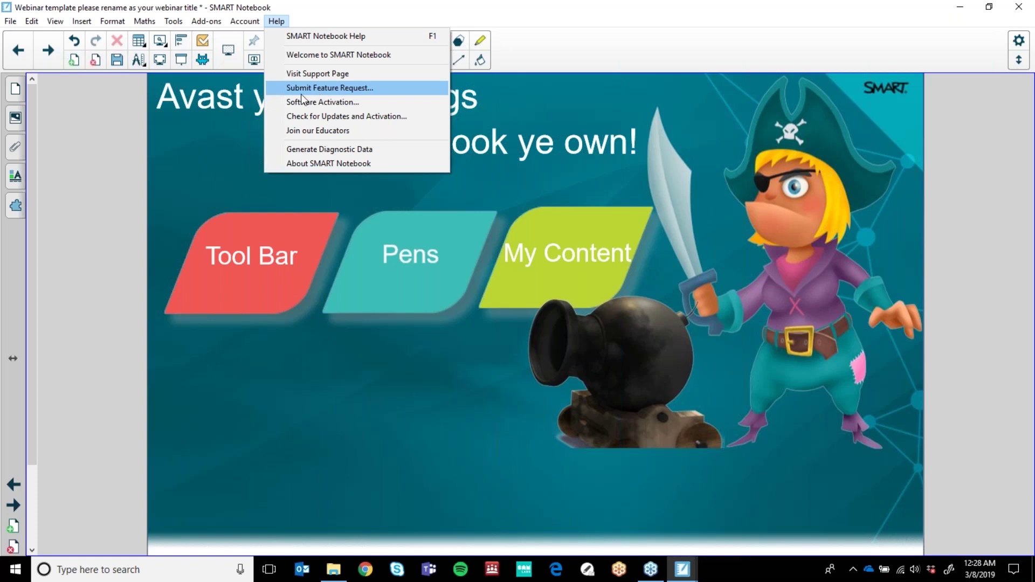
{"action": "left_click", "coordinate": [225, 157]}
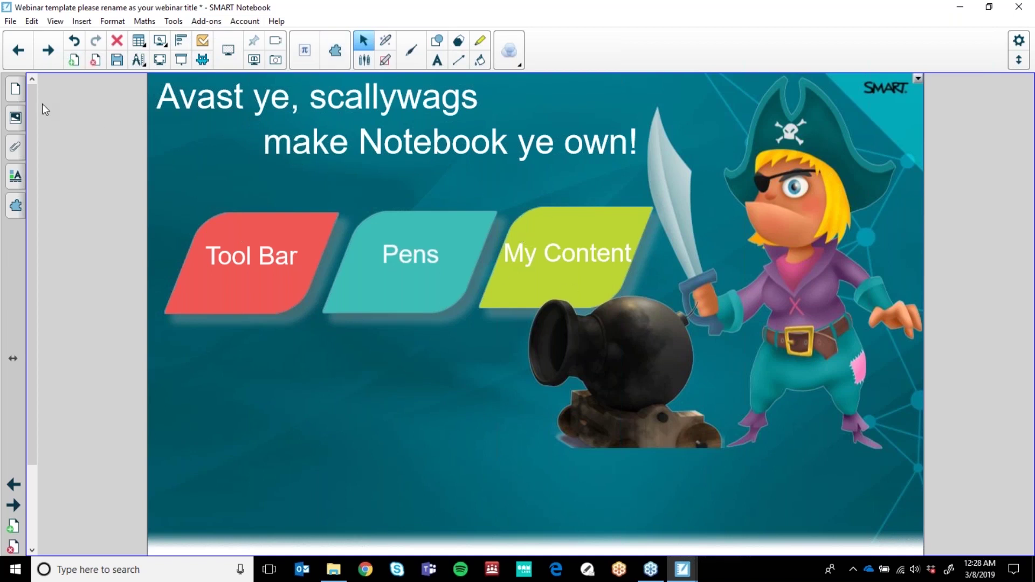
- Show the page thumbnails and try to move the Certificate of Completion page down to the pirate page in the Content group
{"action": "left_click", "coordinate": [15, 89]}
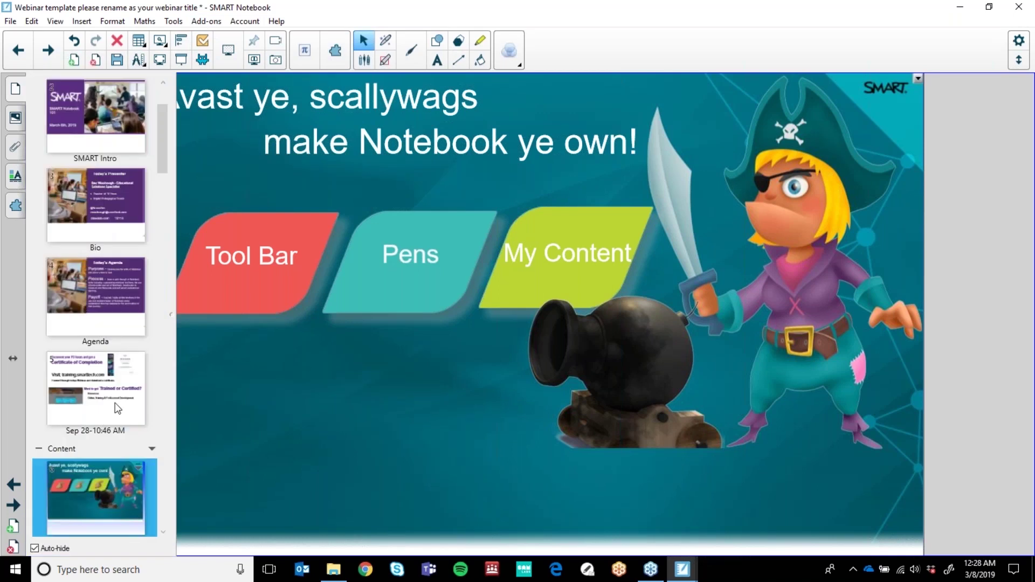
{"action": "left_click_drag", "start_coordinate": [104, 361], "coordinate": [86, 487]}
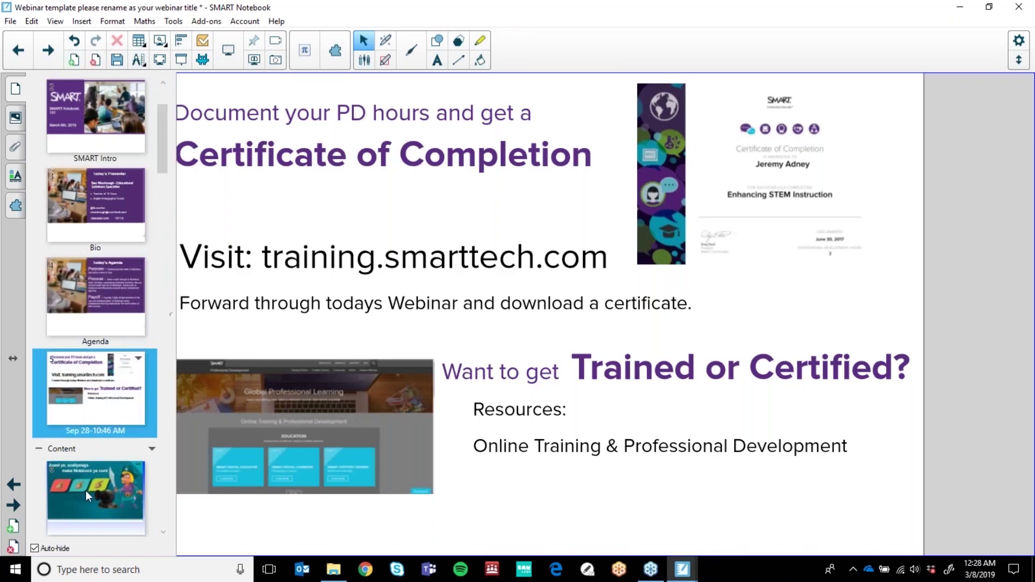
{"action": "left_click", "coordinate": [85, 490]}
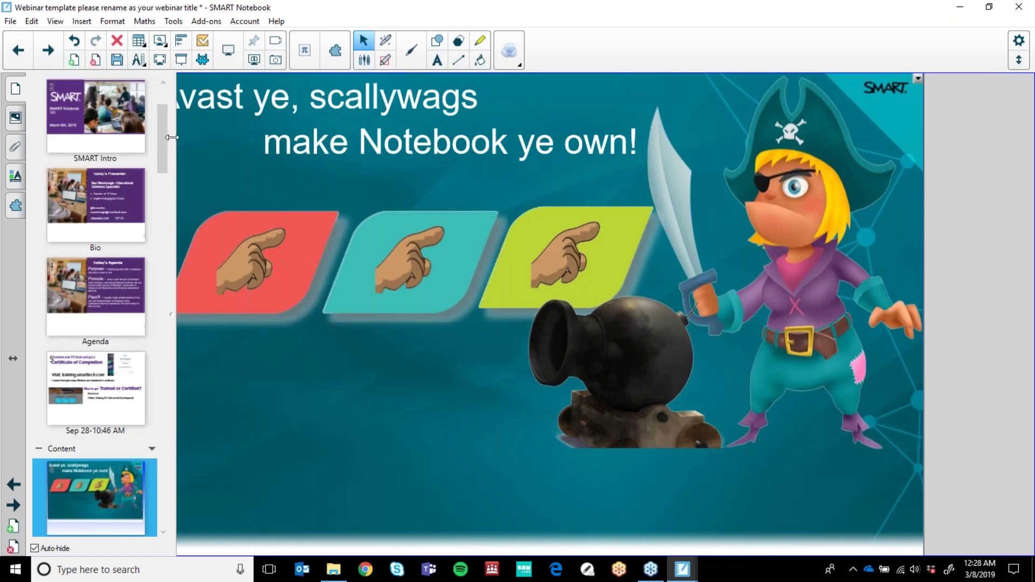
- Clone the pirate page within the Content group
{"action": "mouse_move", "coordinate": [162, 151]}
{"action": "left_mouse_down"}
{"action": "mouse_move", "coordinate": [163, 170]}
{"action": "mouse_move", "coordinate": [163, 160]}
{"action": "left_mouse_up"}
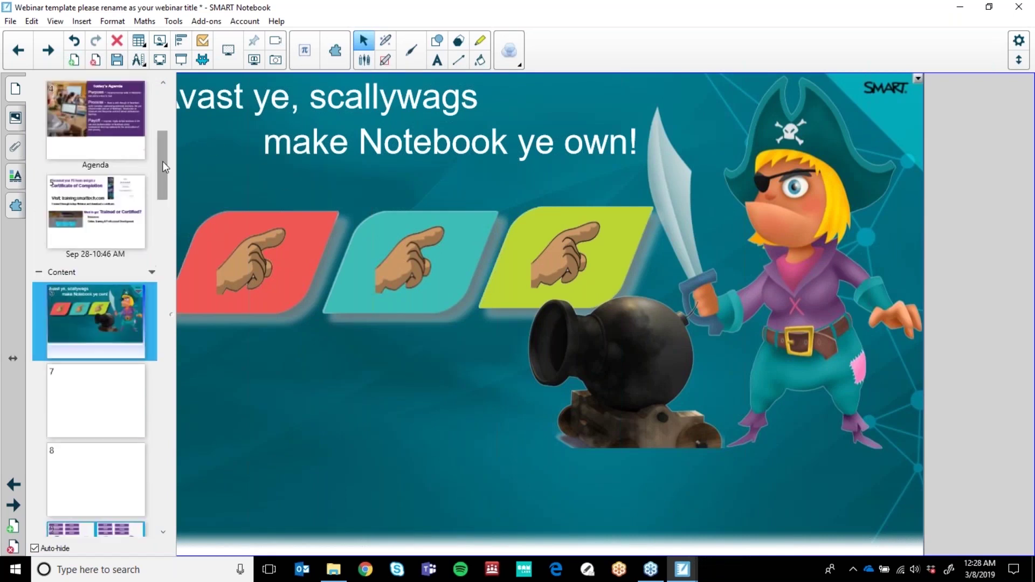
{"action": "right_click", "coordinate": [137, 292]}
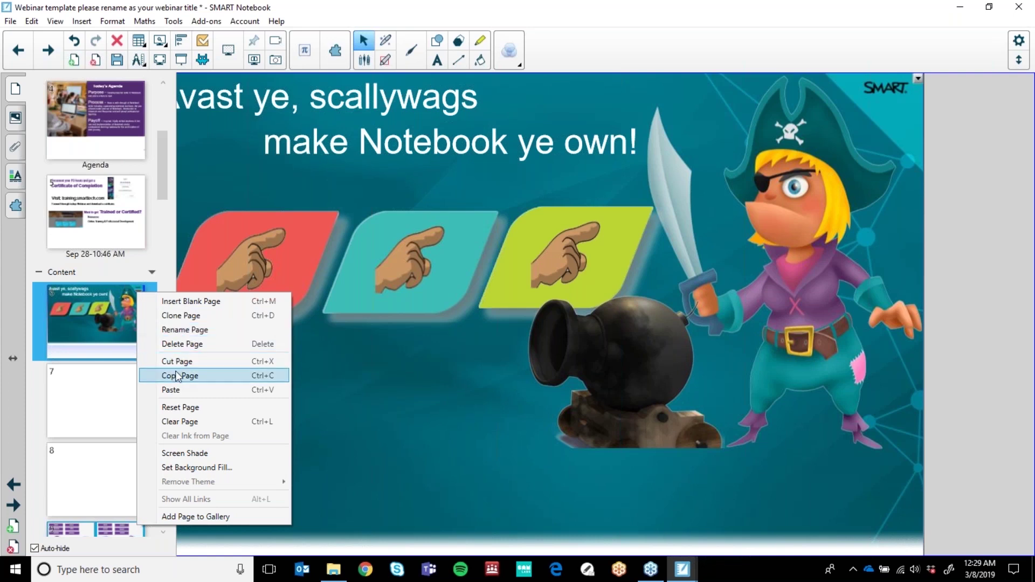
{"action": "left_click", "coordinate": [181, 320]}
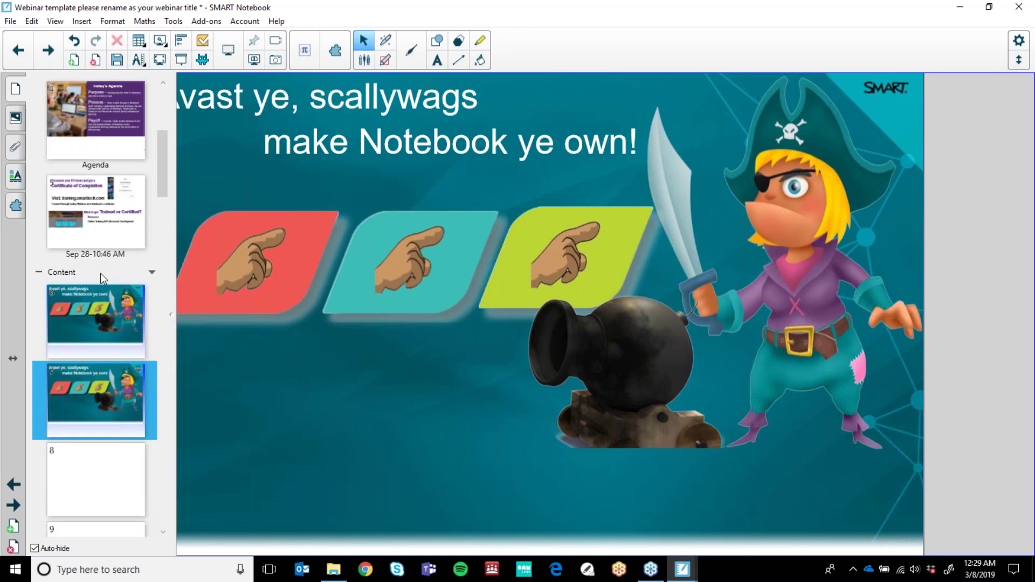
- Delete the cloned pirate page and return to the original one
{"action": "right_click", "coordinate": [140, 369]}
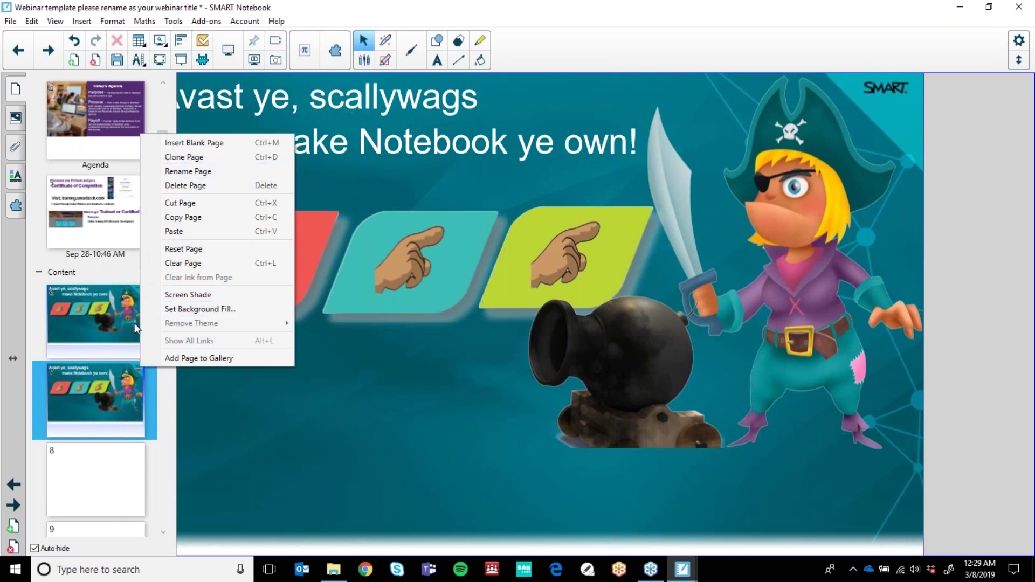
{"action": "key", "text": "Delete"}
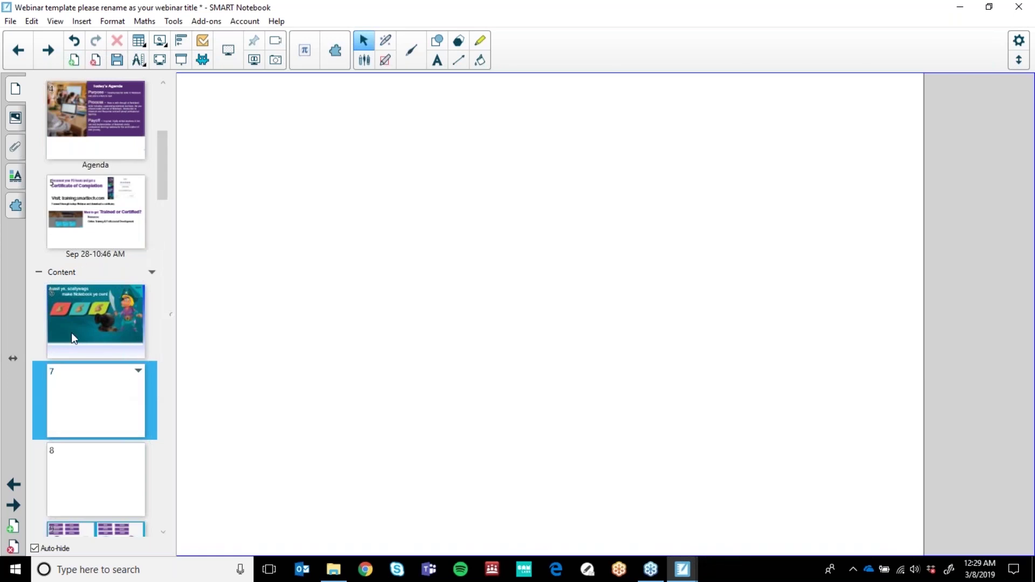
{"action": "left_click", "coordinate": [72, 334]}
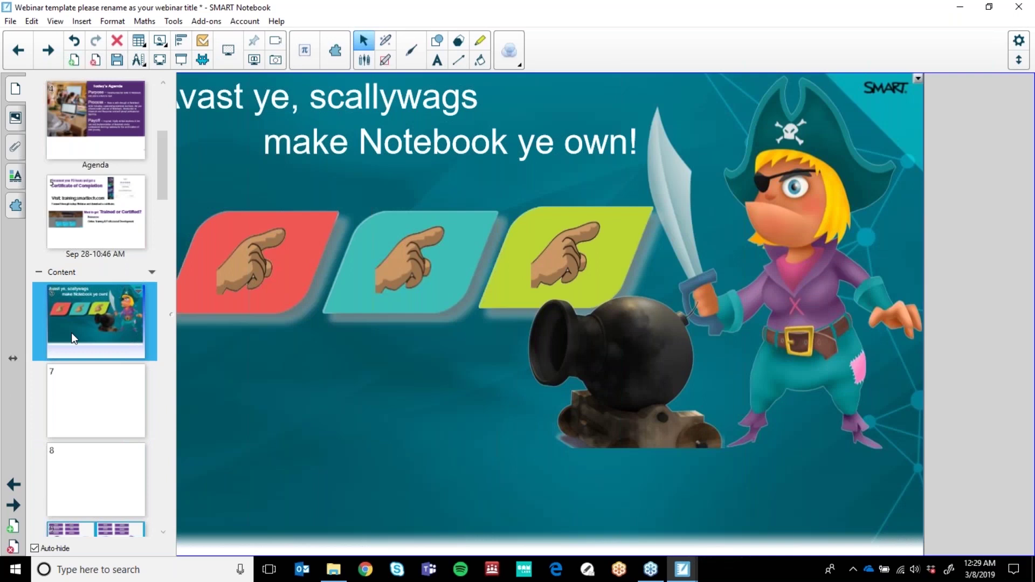
- Open the Gallery and browse the pictures in Gallery Essentials
{"action": "left_click", "coordinate": [16, 122]}
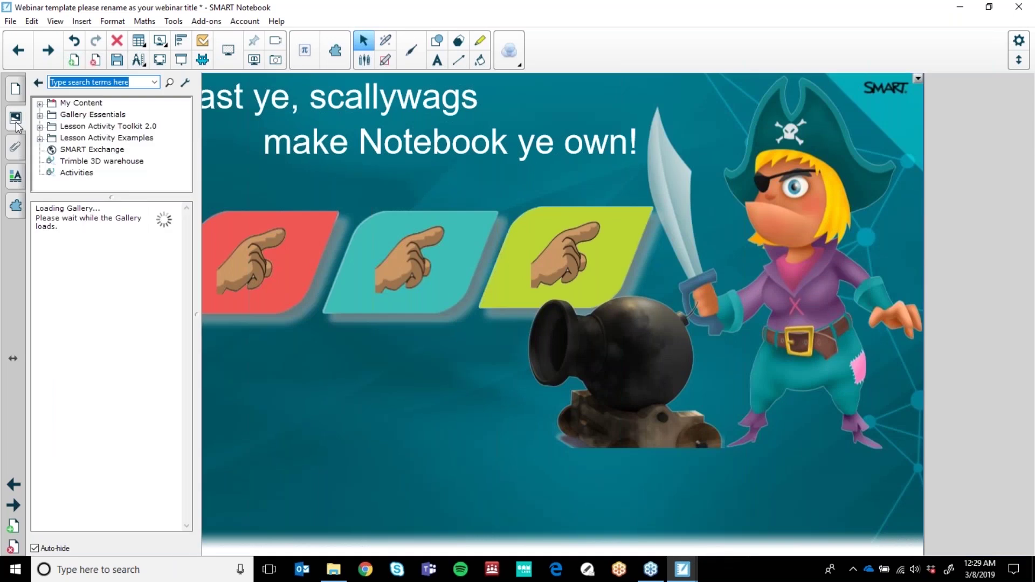
{"action": "left_click", "coordinate": [68, 116]}
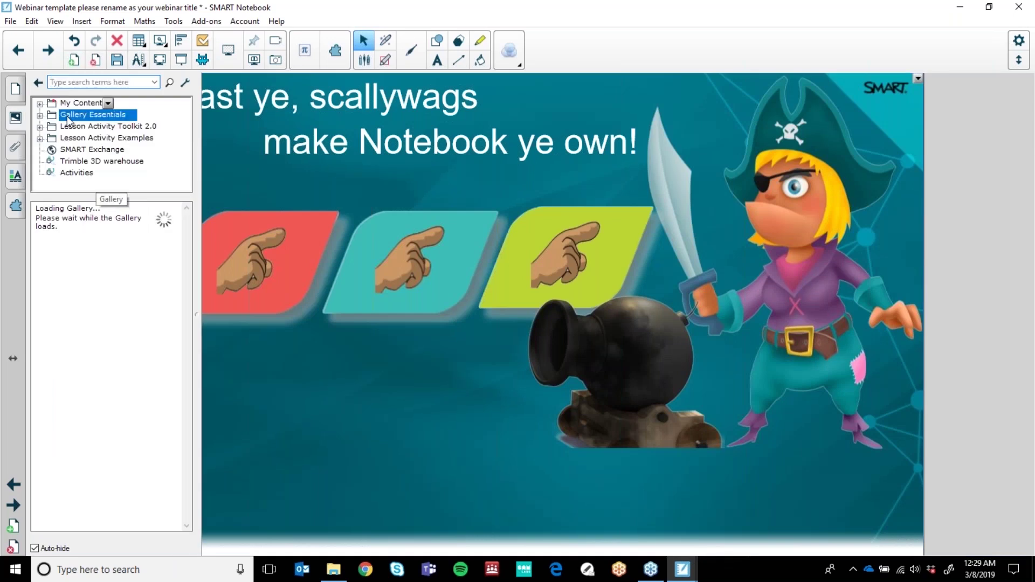
{"action": "left_click", "coordinate": [40, 103]}
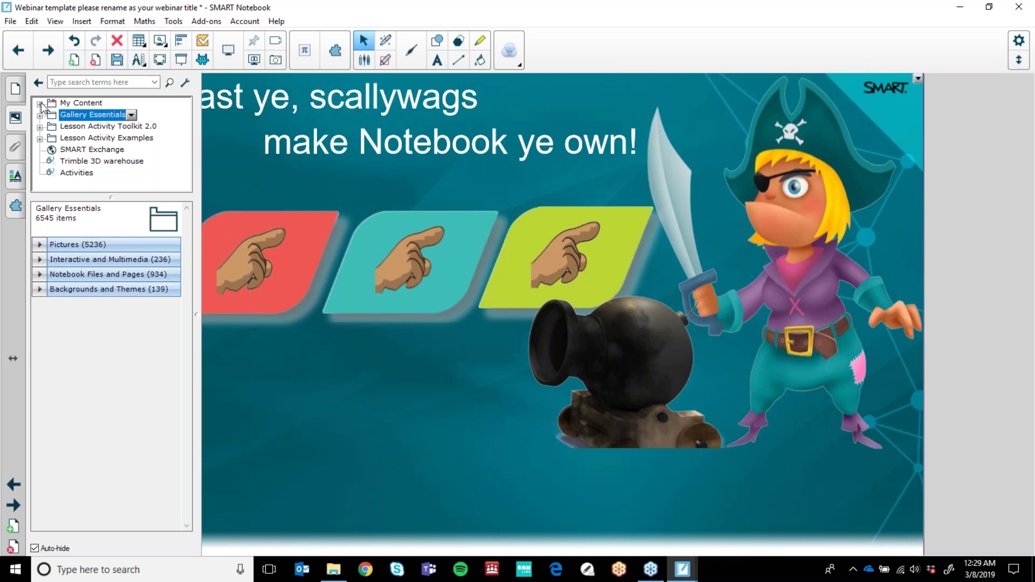
{"action": "left_click", "coordinate": [47, 246]}
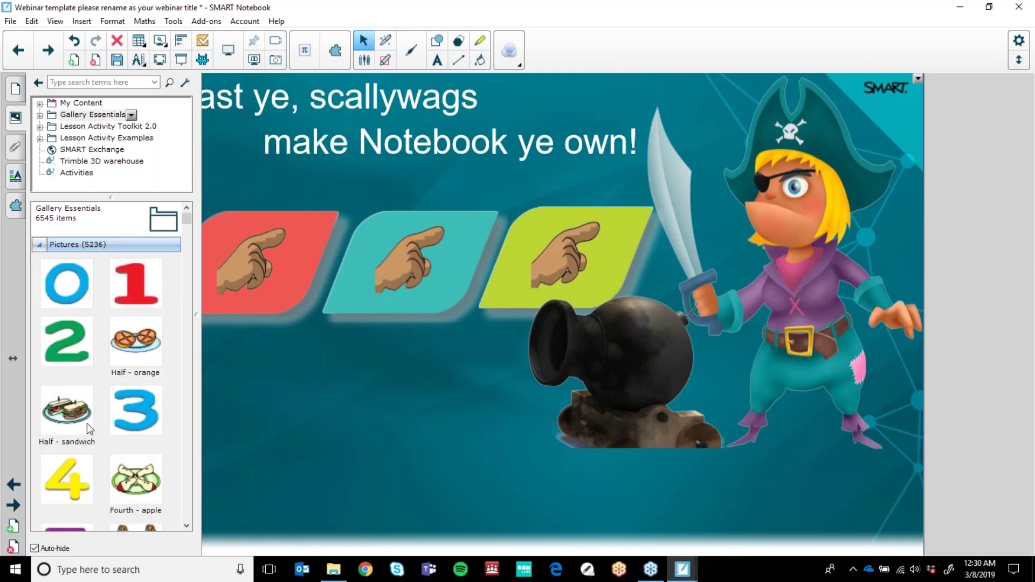
- Insert the 10 by 10 dot paper page from the Notebook Files and Pages of Gallery Essentials into the Content group
{"action": "left_click", "coordinate": [95, 82]}
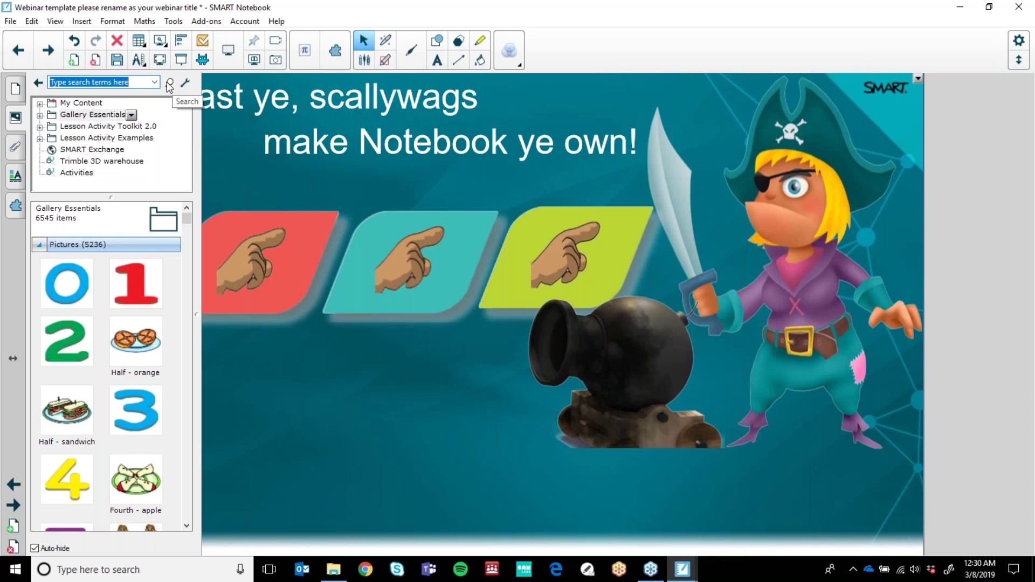
{"action": "left_click", "coordinate": [37, 246]}
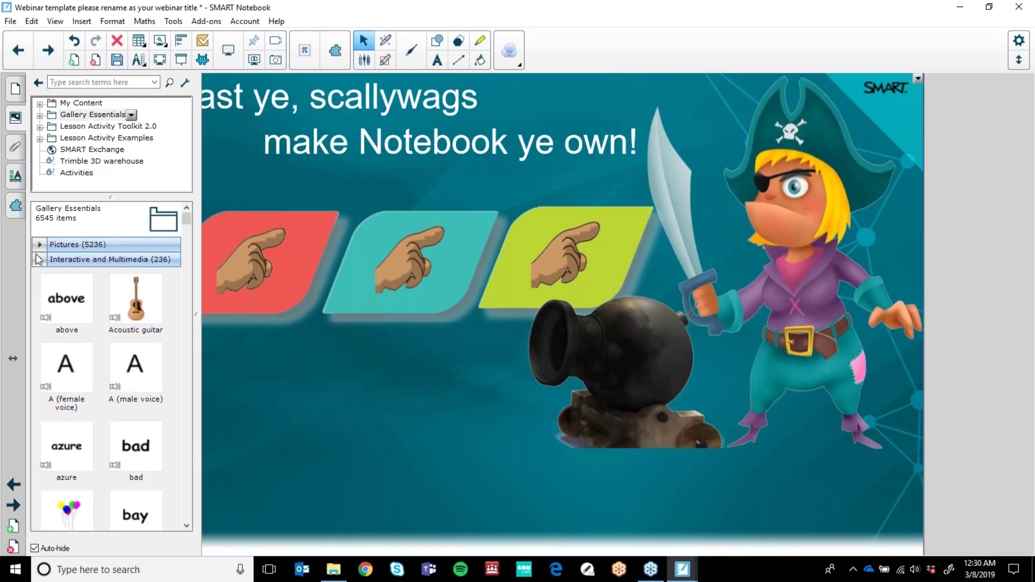
{"action": "left_click", "coordinate": [38, 260]}
{"action": "left_click", "coordinate": [39, 275]}
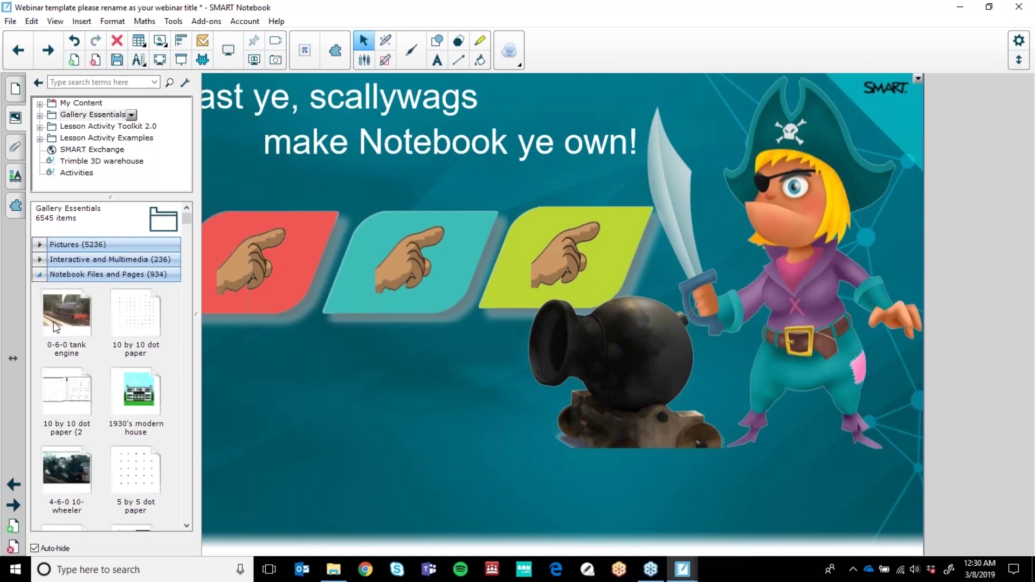
{"action": "left_click_drag", "start_coordinate": [238, 334], "coordinate": [220, 334]}
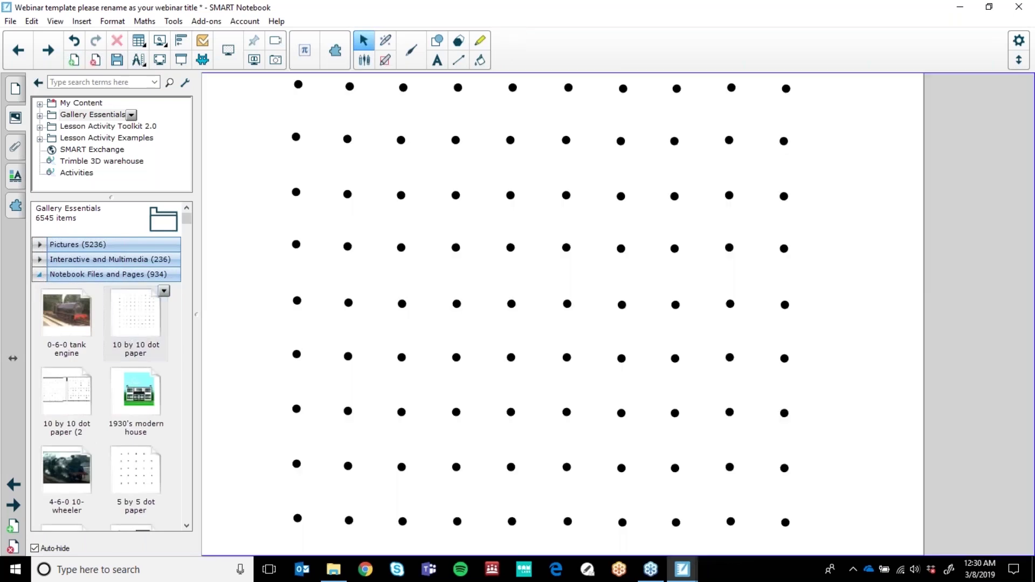
- Apply the Shamrocks theme from Backgrounds and Themes to the current page only and check it down the page
{"action": "left_click", "coordinate": [39, 276]}
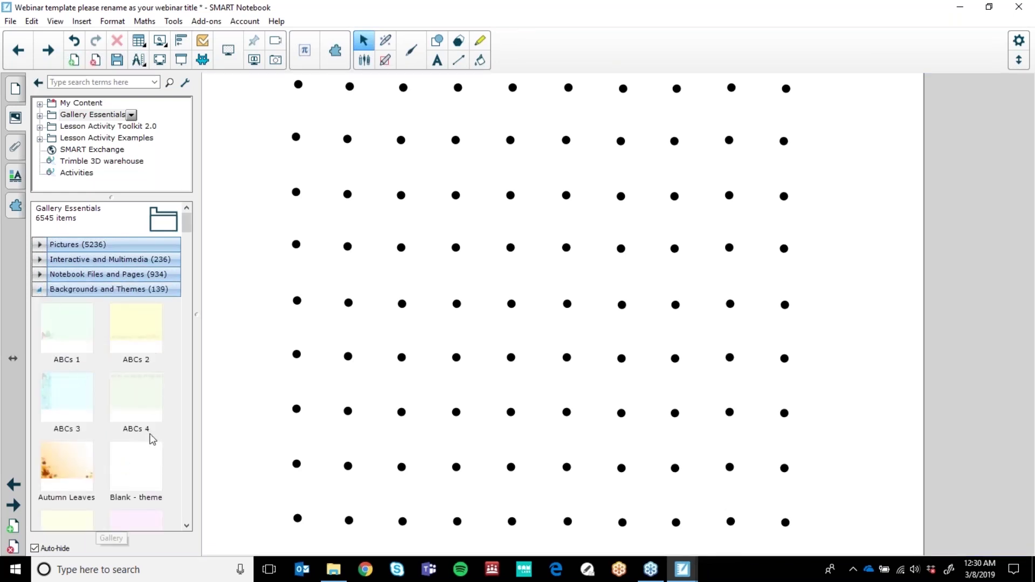
{"action": "left_click_drag", "start_coordinate": [183, 228], "coordinate": [187, 247]}
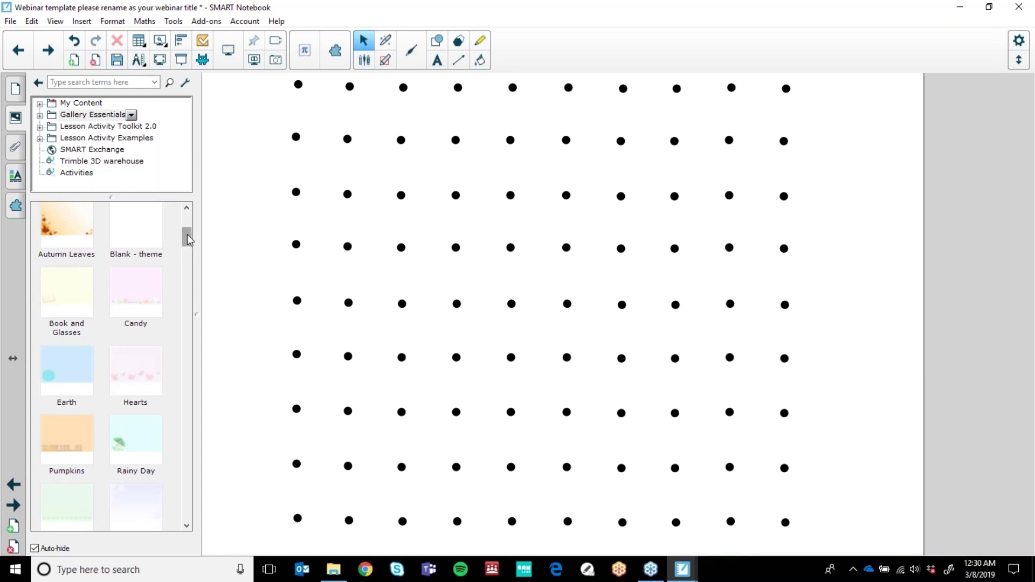
{"action": "scroll", "coordinate": [143, 277], "scroll_direction": "down", "scroll_amount": 4}
{"action": "left_click_drag", "start_coordinate": [60, 378], "coordinate": [357, 281]}
{"action": "left_click", "coordinate": [407, 299]}
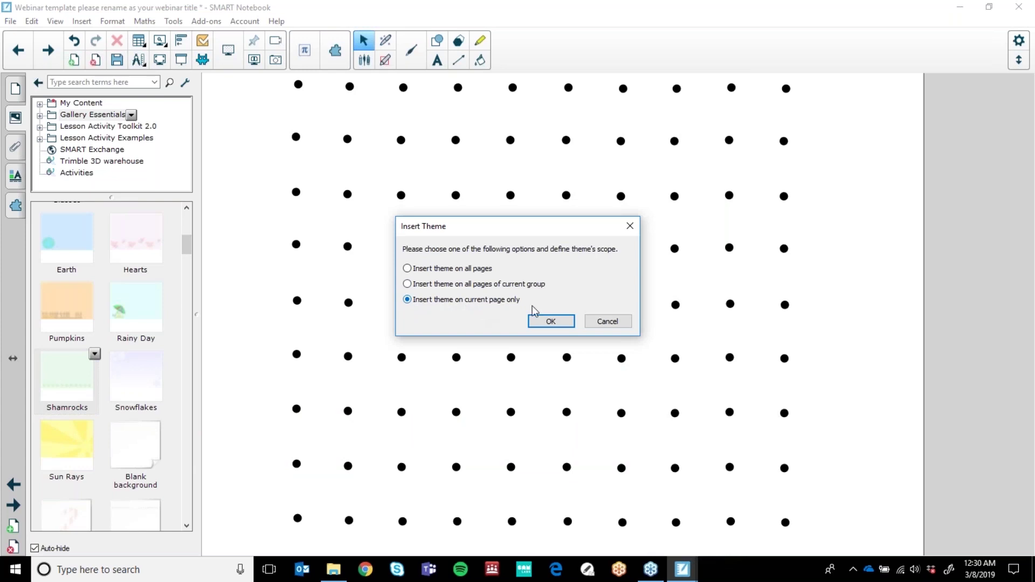
{"action": "left_click", "coordinate": [551, 322]}
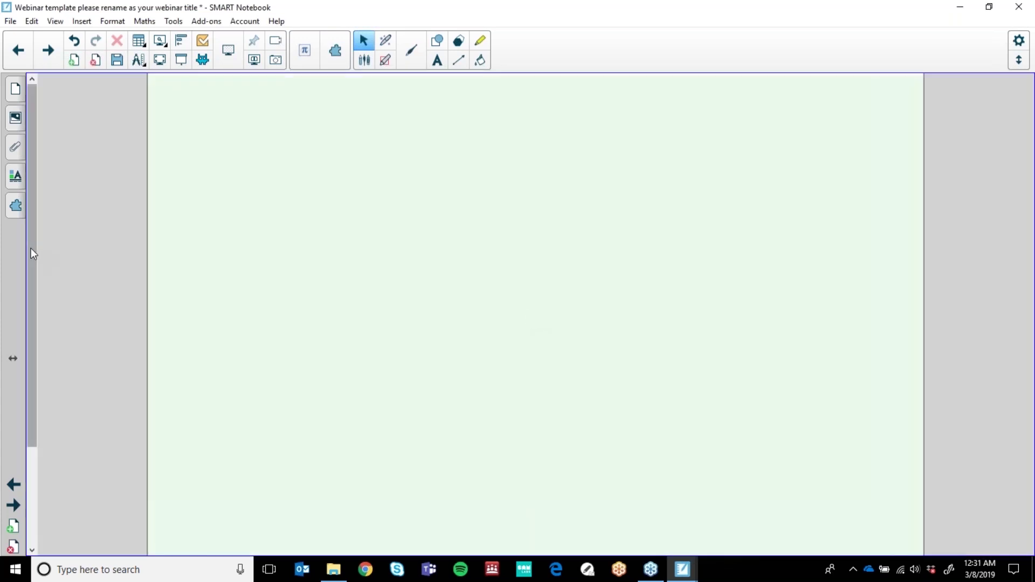
{"action": "scroll", "coordinate": [38, 301], "scroll_direction": "down", "scroll_amount": 3}
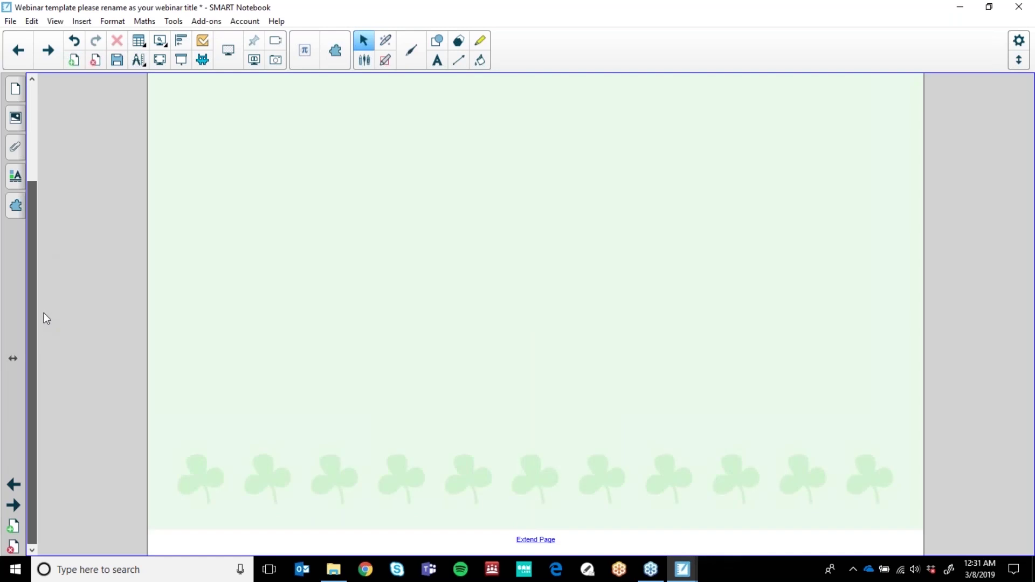
{"action": "scroll", "coordinate": [43, 289], "scroll_direction": "up", "scroll_amount": 3}
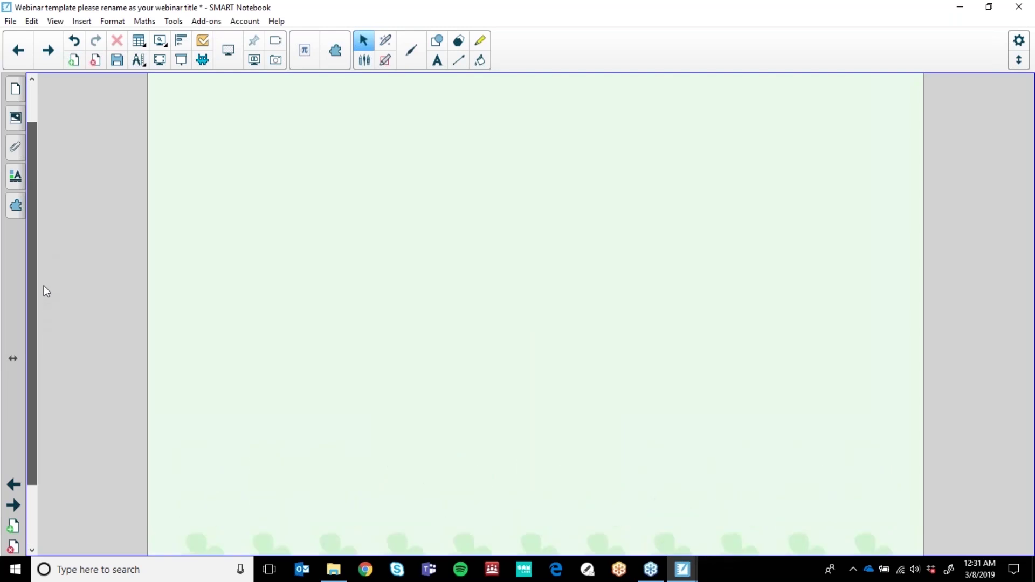
- Reopen the Gallery and look through the subject folders in My Content
{"action": "left_click", "coordinate": [15, 119]}
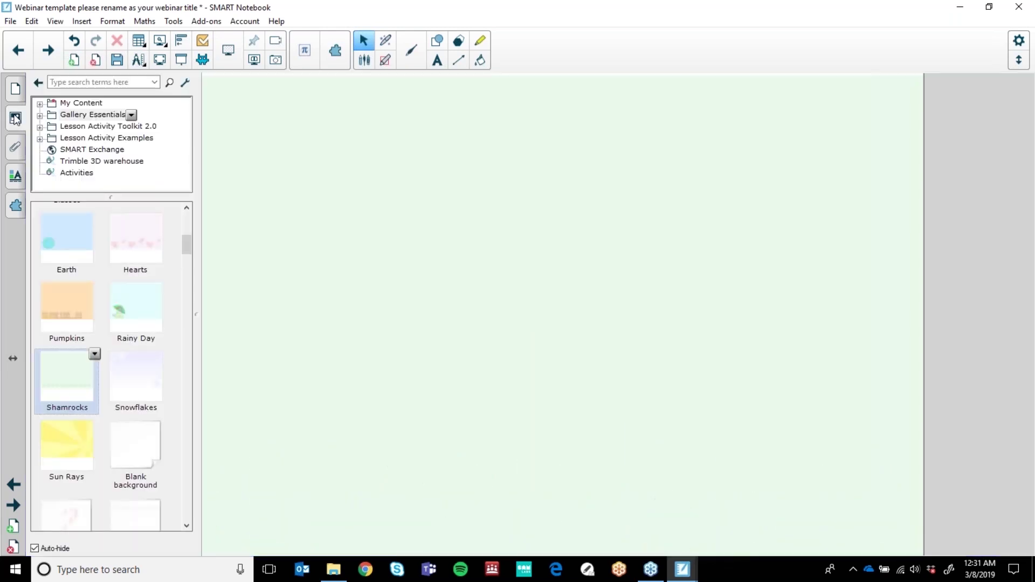
{"action": "left_click", "coordinate": [76, 103]}
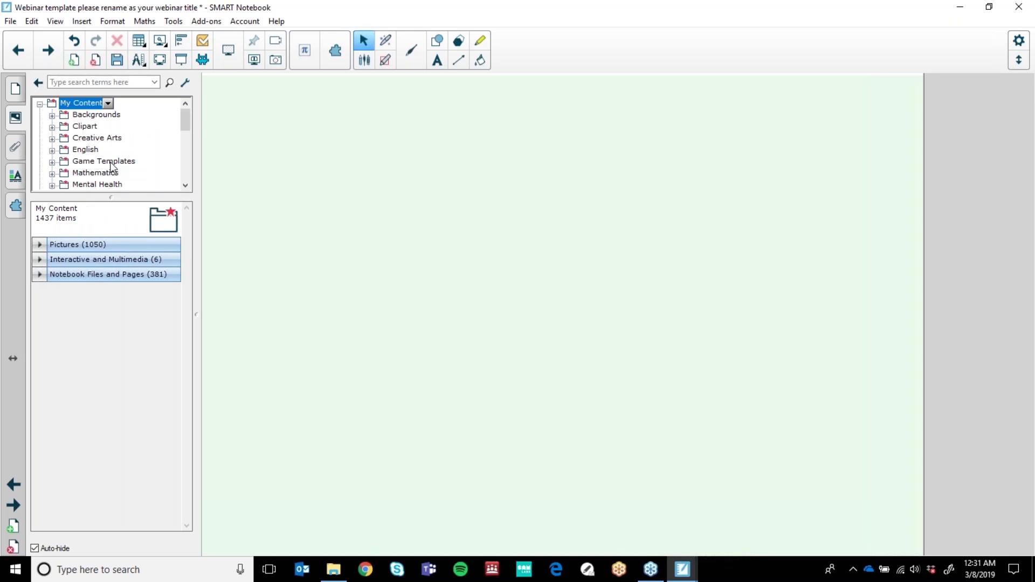
{"action": "mouse_move", "coordinate": [188, 124]}
{"action": "left_mouse_down"}
{"action": "mouse_move", "coordinate": [186, 168]}
{"action": "mouse_move", "coordinate": [183, 113]}
{"action": "left_mouse_up"}
{"action": "mouse_move", "coordinate": [183, 117]}
{"action": "left_mouse_down"}
{"action": "mouse_move", "coordinate": [183, 128]}
{"action": "mouse_move", "coordinate": [183, 102]}
{"action": "left_mouse_up"}
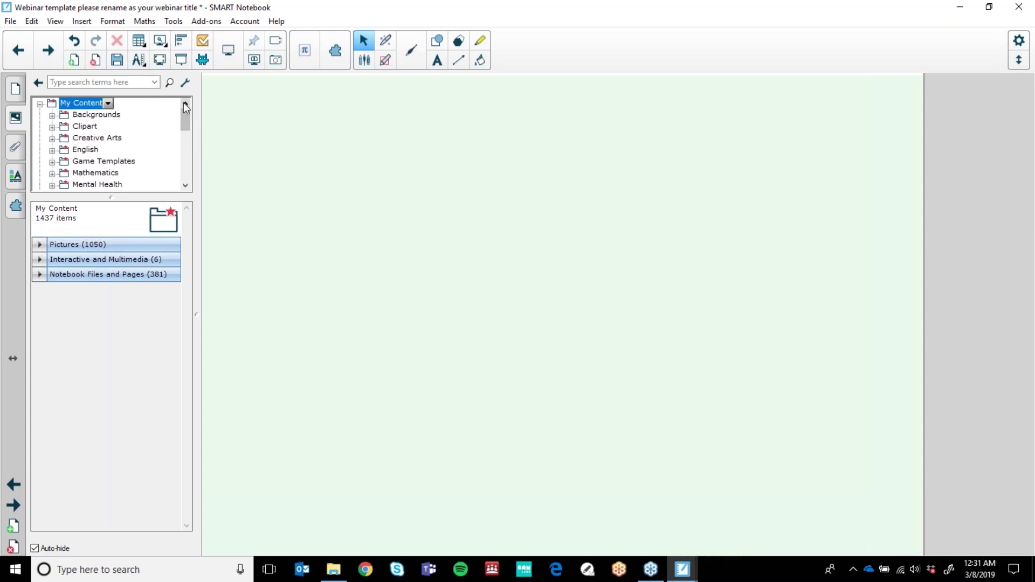
- Create a new folder named SMART Monsters in My Content
{"action": "left_click", "coordinate": [108, 104]}
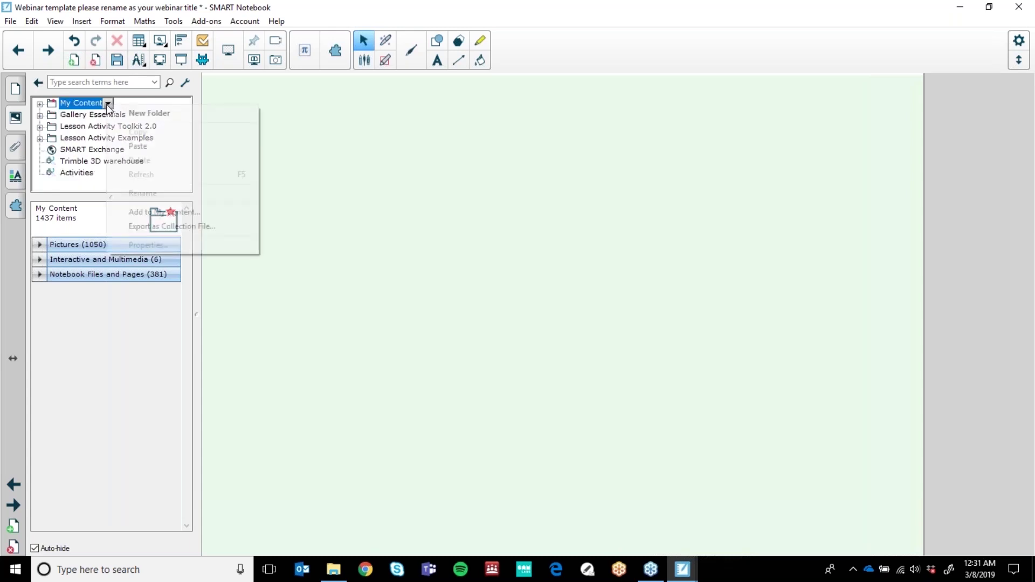
{"action": "left_click", "coordinate": [128, 111]}
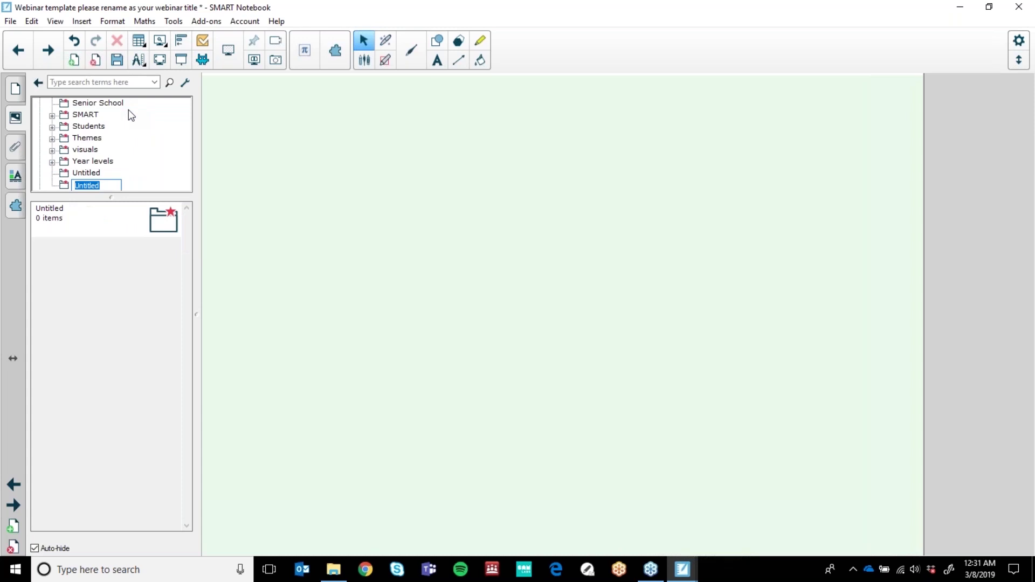
{"action": "type", "text": "SMART MOnsters"}
{"action": "left_click", "coordinate": [102, 186]}
{"action": "key", "text": "BackSpace"}
{"action": "type", "text": "o"}
{"action": "left_click", "coordinate": [265, 133]}
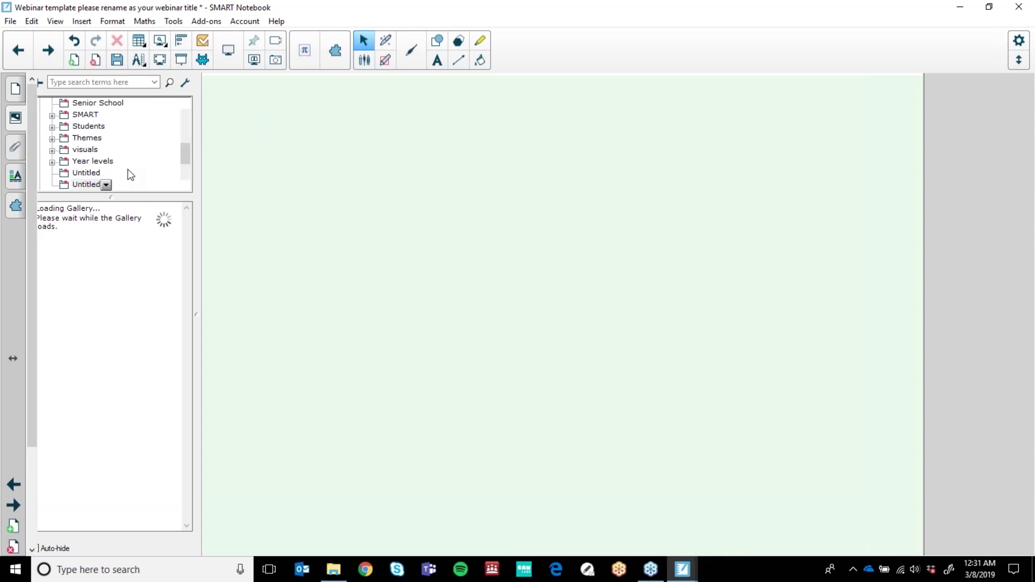
- Add the Bolly Communication picture from the Windows desktop to the SMART Monsters folder in the Gallery
{"action": "left_click", "coordinate": [14, 118]}
{"action": "left_click", "coordinate": [15, 119]}
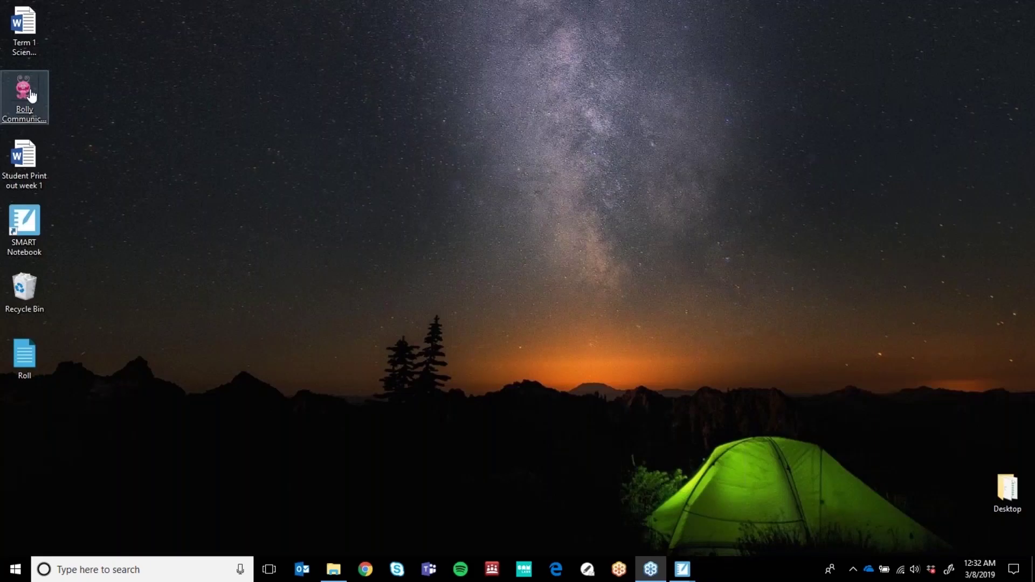
{"action": "left_click_drag", "start_coordinate": [25, 91], "coordinate": [112, 173]}
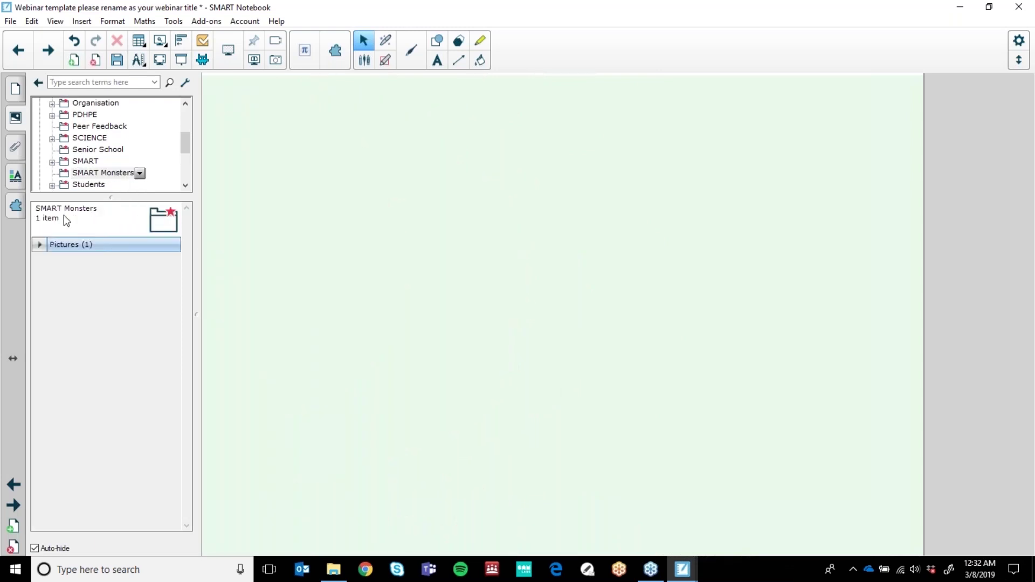
- Insert the Bolly Communication picture from SMART Monsters, shrink it and place it in the page's lower right area
{"action": "left_click", "coordinate": [40, 245]}
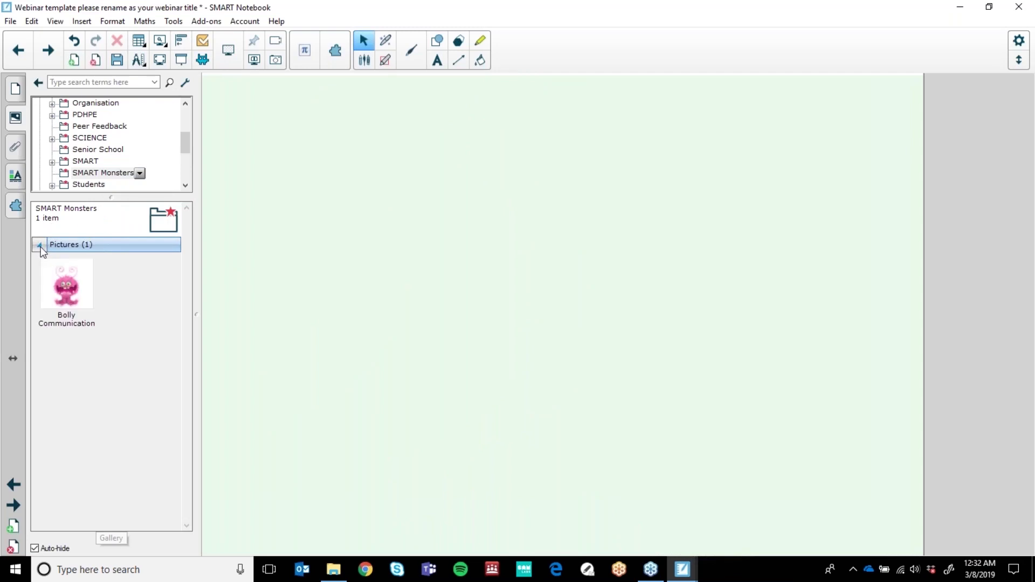
{"action": "left_click_drag", "start_coordinate": [67, 290], "coordinate": [481, 330]}
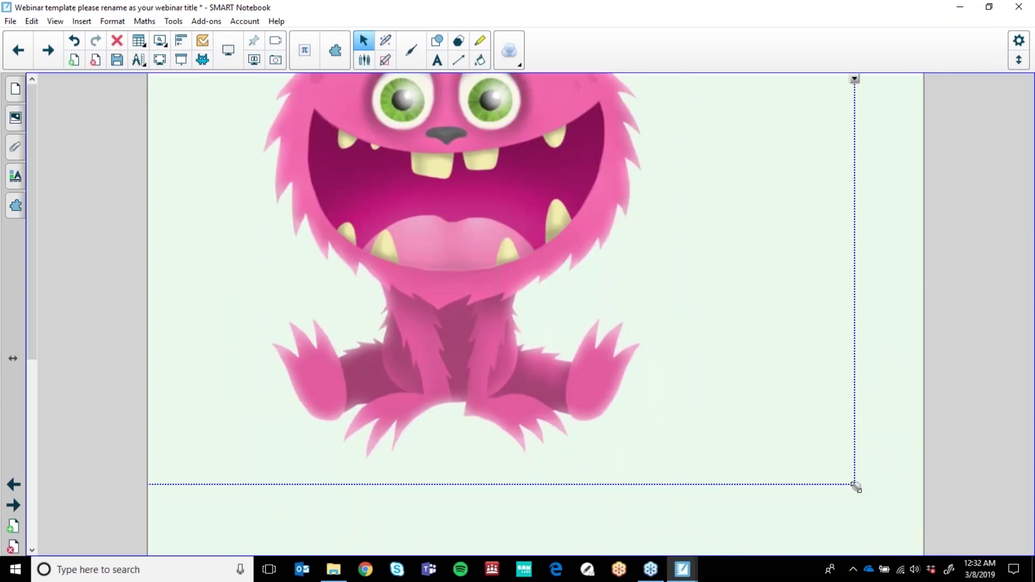
{"action": "left_click_drag", "start_coordinate": [855, 487], "coordinate": [511, 251]}
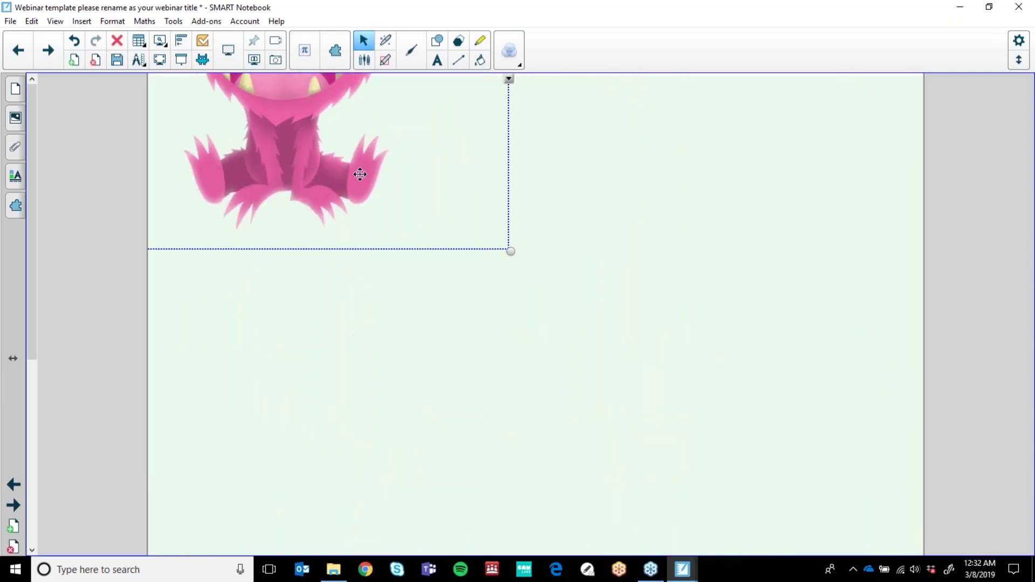
{"action": "left_click_drag", "start_coordinate": [358, 173], "coordinate": [607, 292]}
{"action": "left_click_drag", "start_coordinate": [765, 375], "coordinate": [727, 222]}
{"action": "left_click_drag", "start_coordinate": [635, 235], "coordinate": [818, 478]}
{"action": "left_click", "coordinate": [430, 356]}
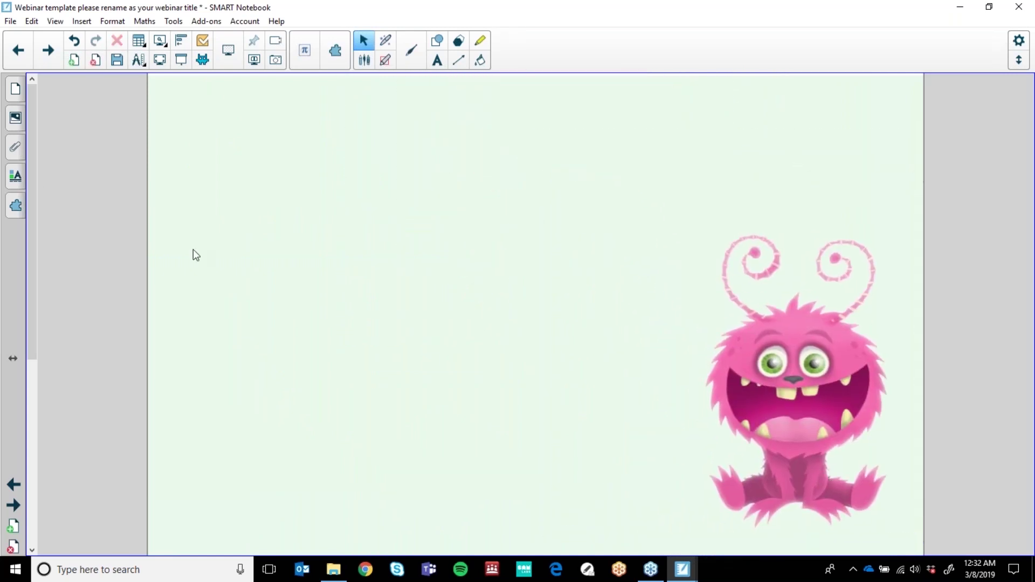
- Save the pirate page from the page thumbnails into the SMART Monsters Gallery folder
{"action": "left_click", "coordinate": [16, 149]}
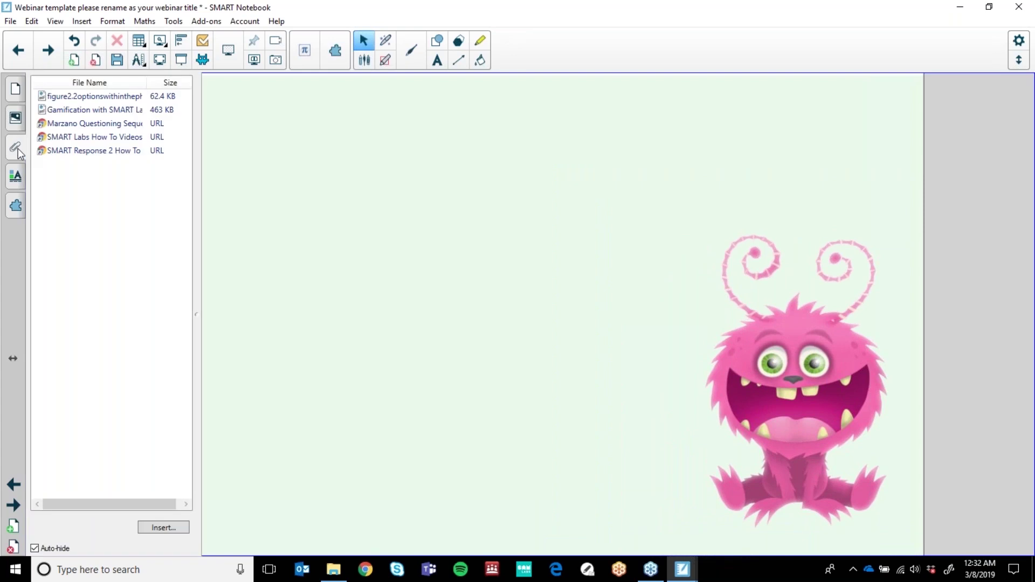
{"action": "left_click", "coordinate": [15, 118]}
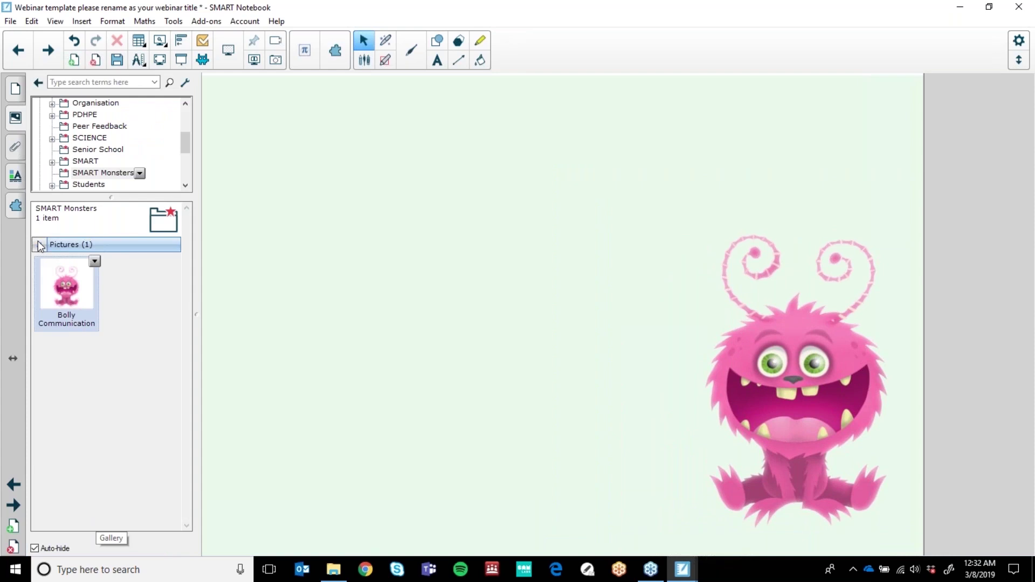
{"action": "left_click", "coordinate": [17, 90]}
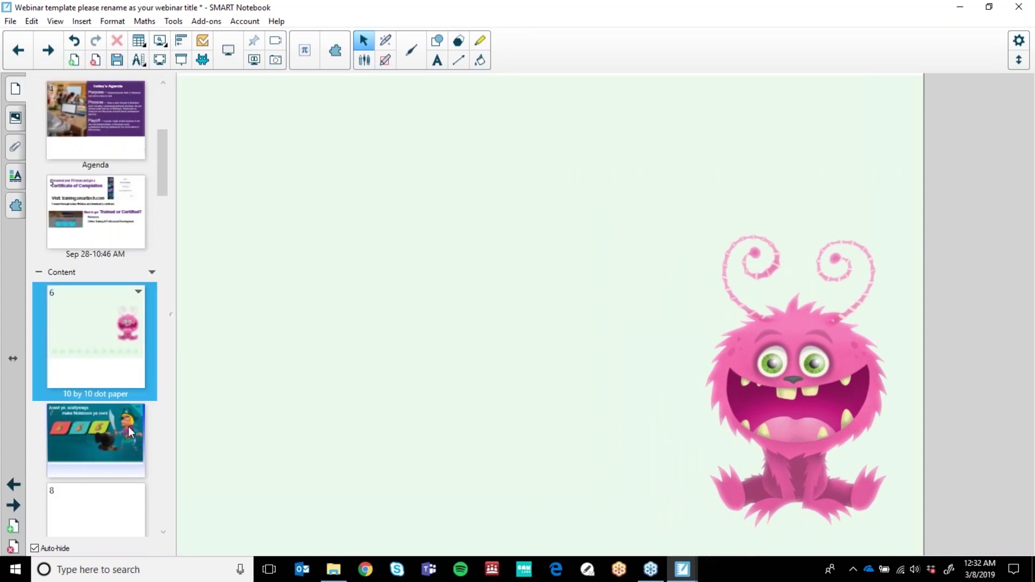
{"action": "left_click", "coordinate": [88, 425]}
{"action": "left_click", "coordinate": [17, 119]}
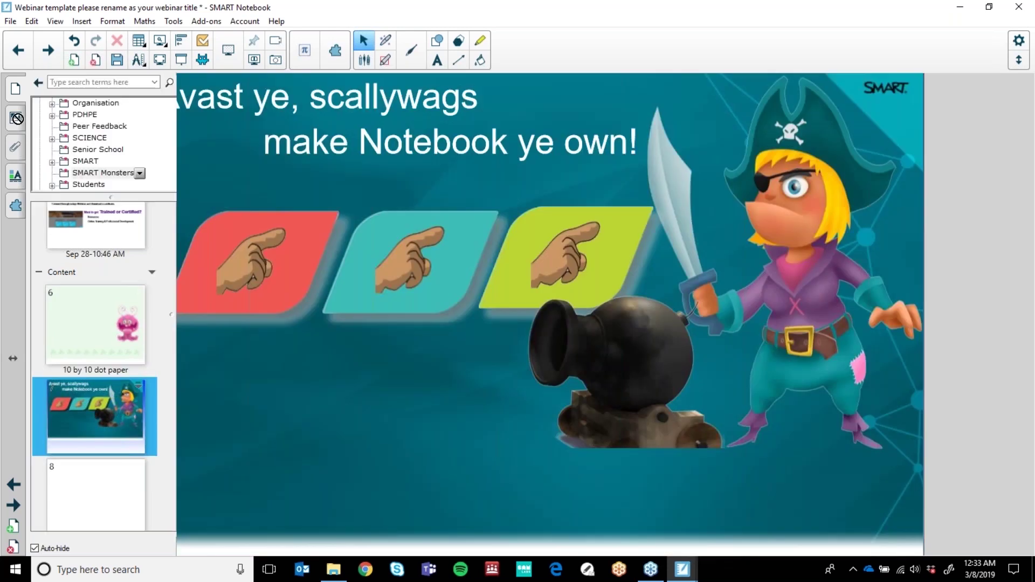
{"action": "left_click", "coordinate": [102, 172]}
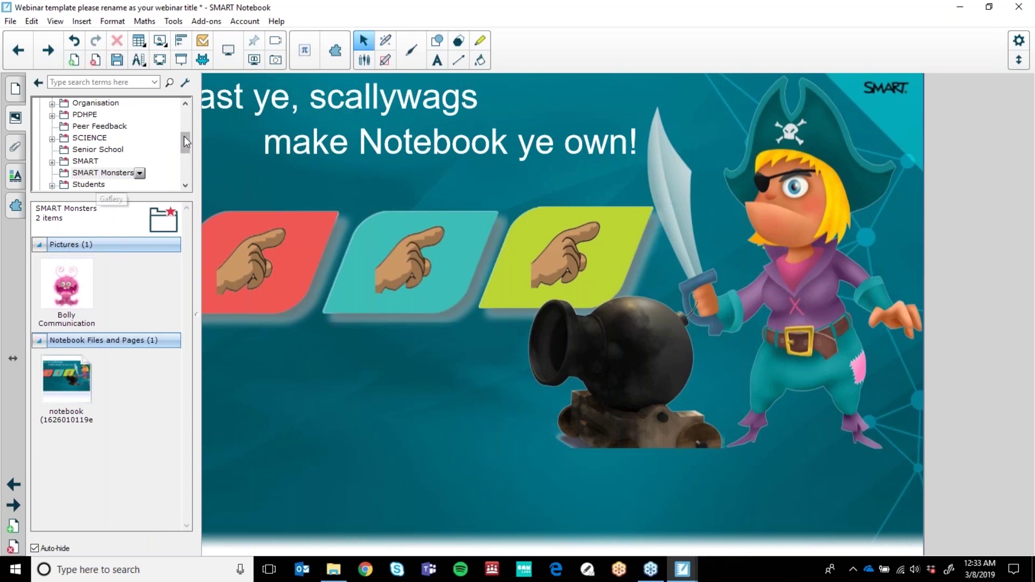
- Browse the Money, Fractions and Number subfolders of Mathematics in My Content and show the Notebook pages in Addition
{"action": "left_click_drag", "start_coordinate": [186, 143], "coordinate": [186, 118]}
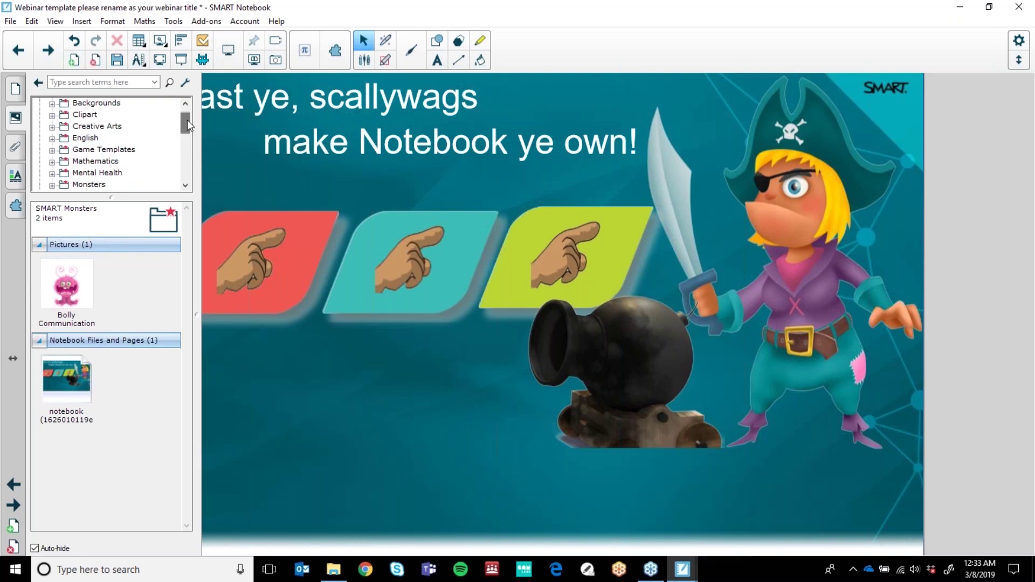
{"action": "left_click", "coordinate": [55, 162]}
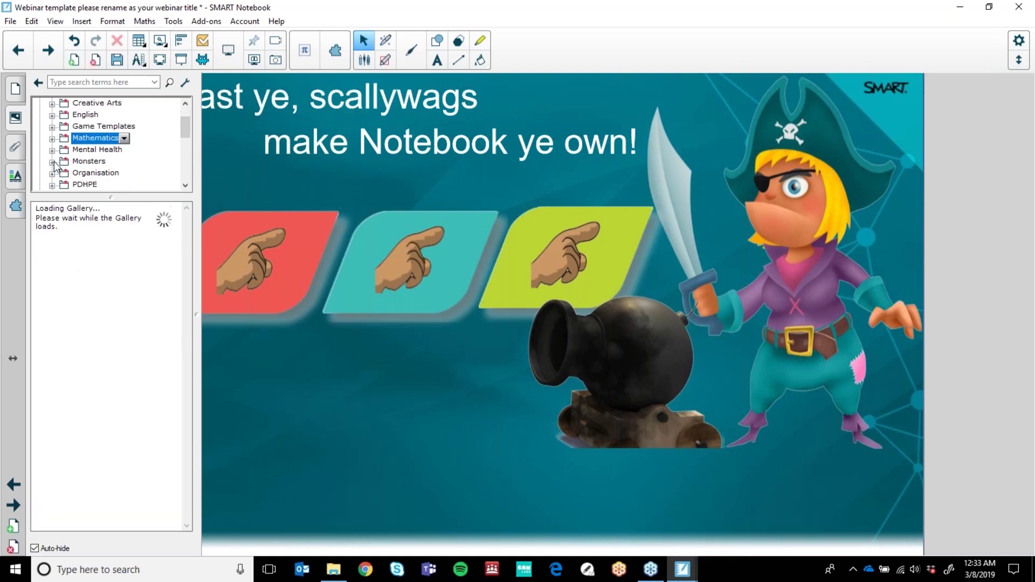
{"action": "left_click", "coordinate": [53, 138]}
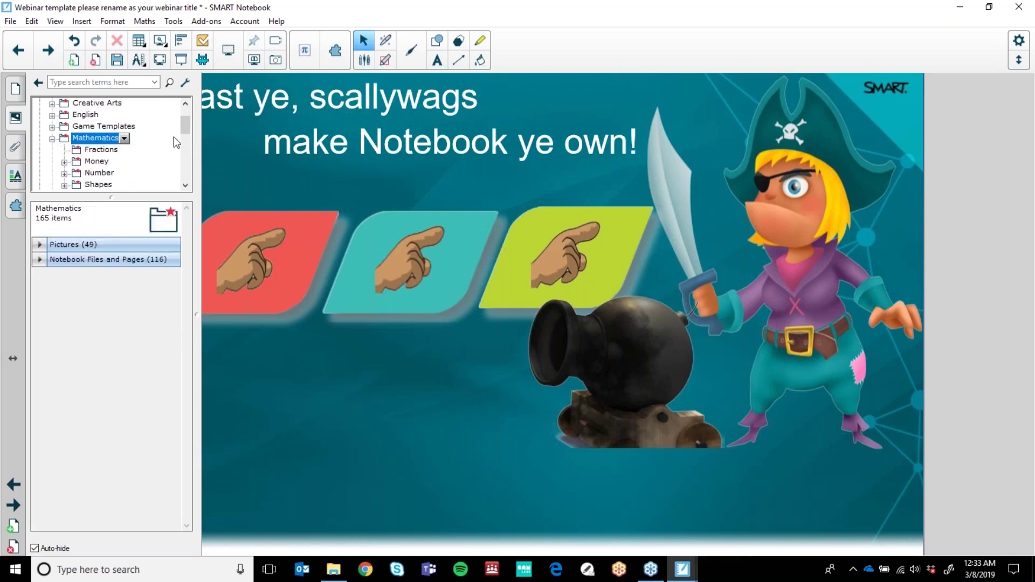
{"action": "double_click", "coordinate": [92, 161]}
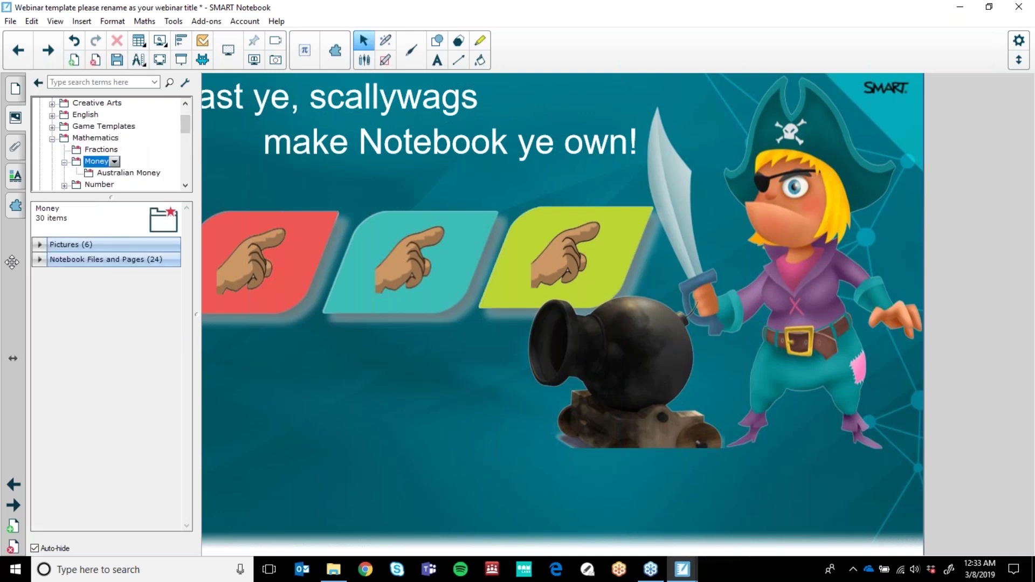
{"action": "left_click", "coordinate": [99, 150]}
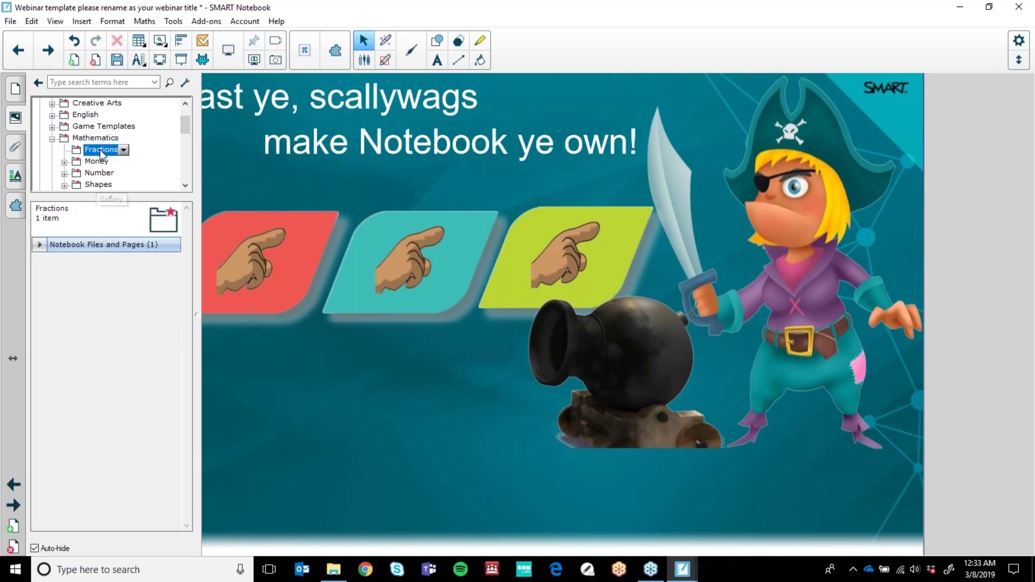
{"action": "double_click", "coordinate": [81, 172]}
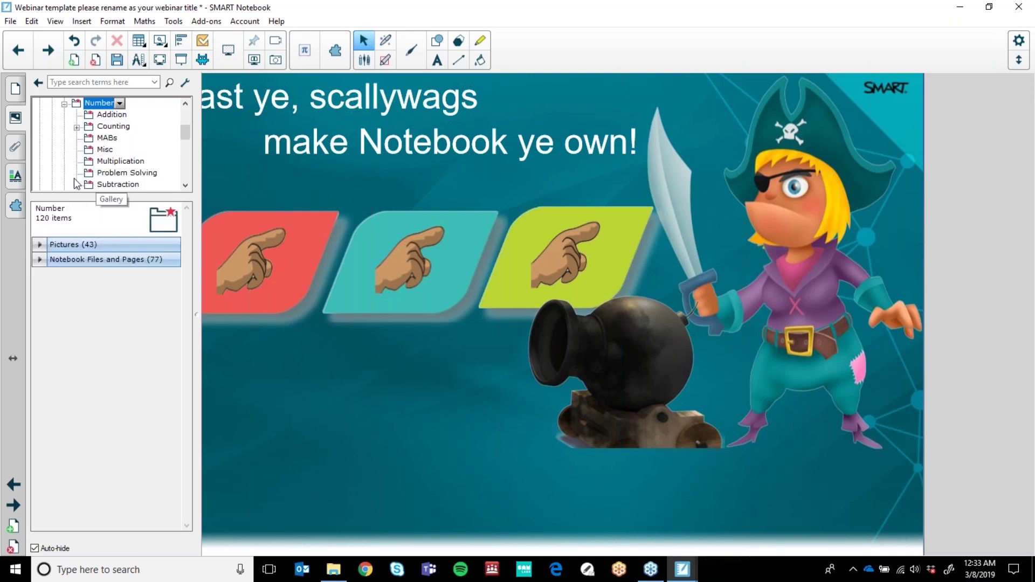
{"action": "key", "text": "Down"}
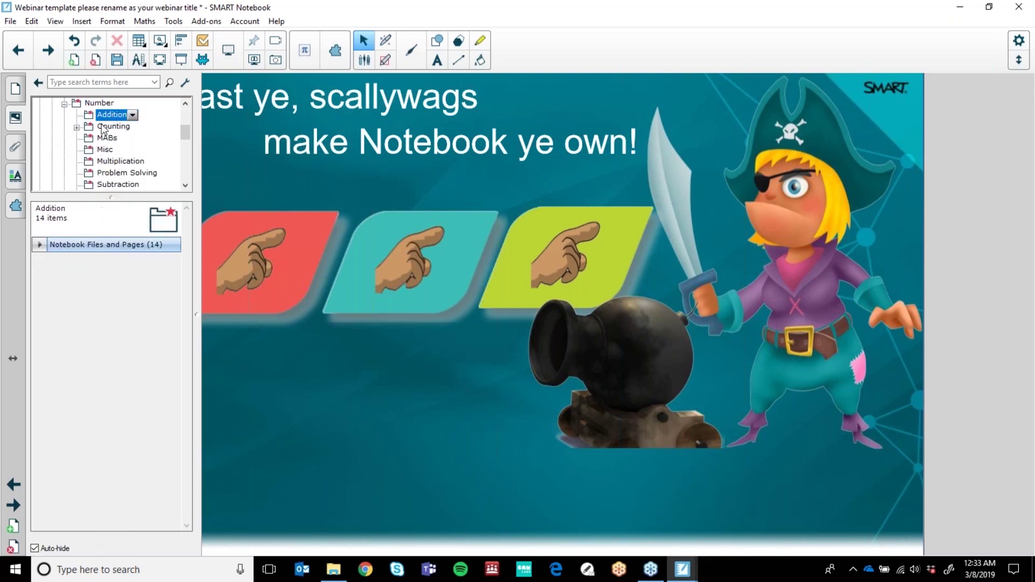
{"action": "left_click", "coordinate": [39, 247]}
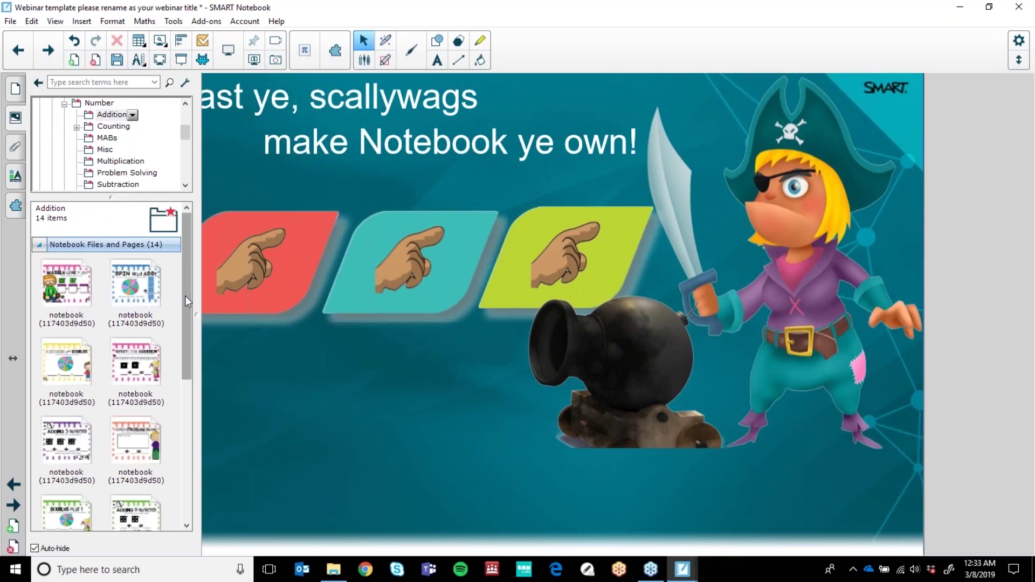
- Look through the Notebook pages in the Addition folder and display the list of files attached to this Notebook file
{"action": "scroll", "coordinate": [185, 295], "scroll_direction": "down", "scroll_amount": 3}
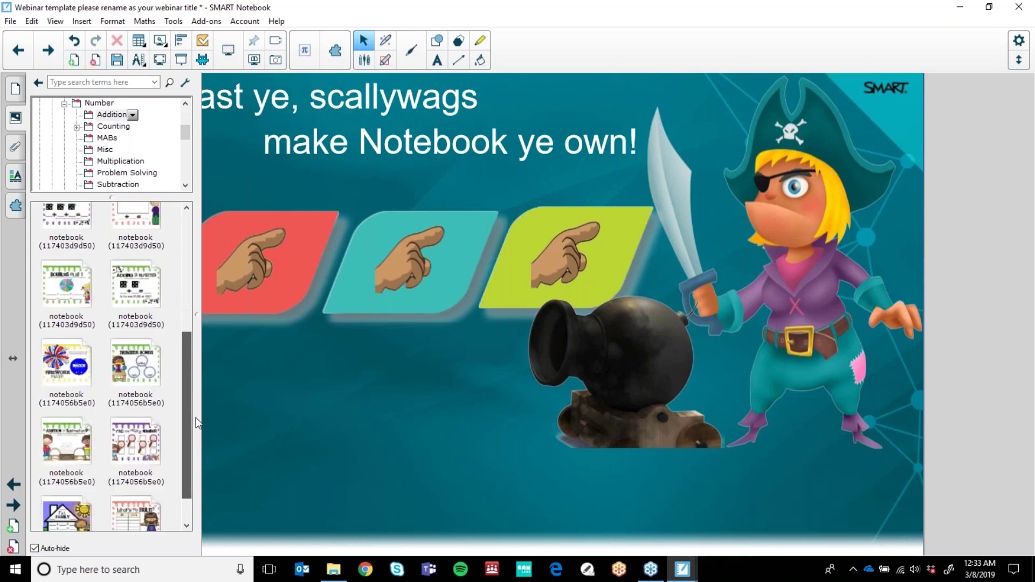
{"action": "scroll", "coordinate": [196, 426], "scroll_direction": "down", "scroll_amount": 1}
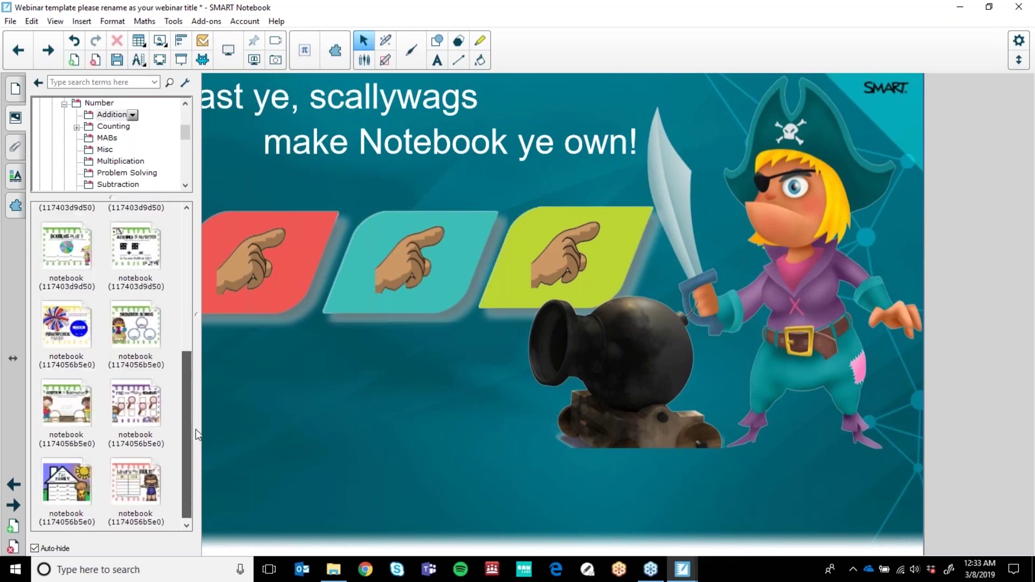
{"action": "scroll", "coordinate": [195, 429], "scroll_direction": "up", "scroll_amount": 5}
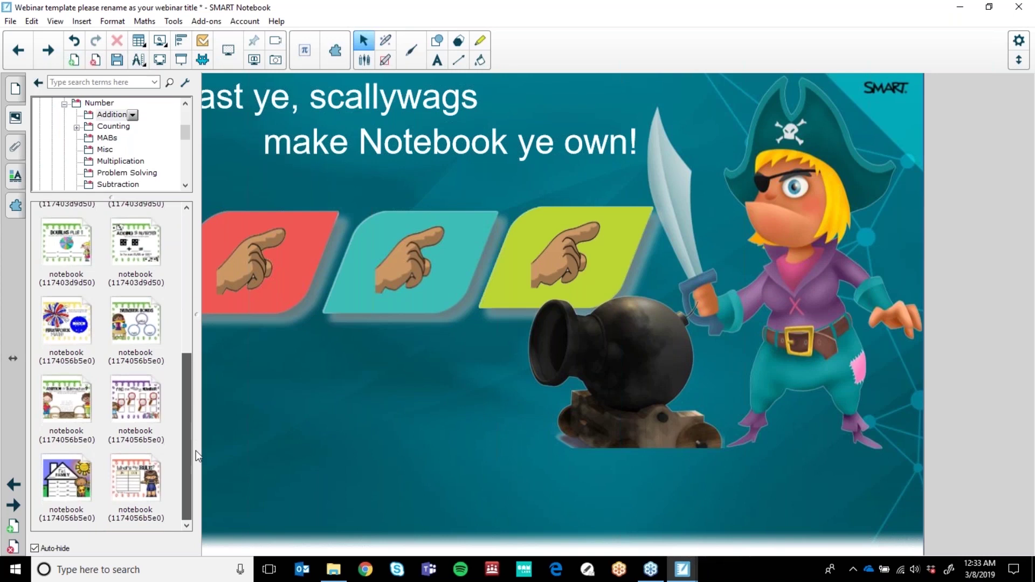
{"action": "left_click", "coordinate": [19, 139]}
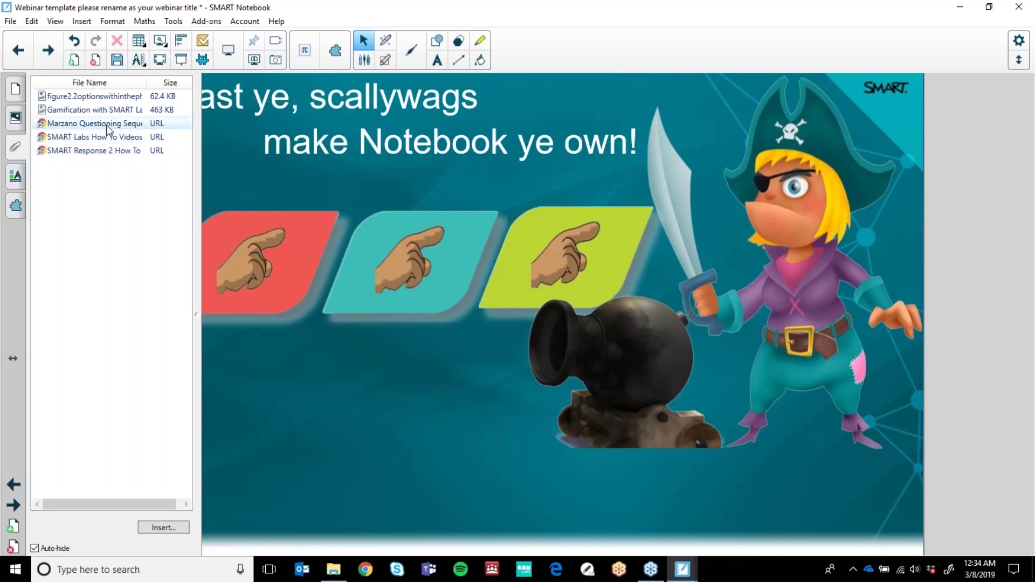
{"action": "mouse_move", "coordinate": [334, 572]}
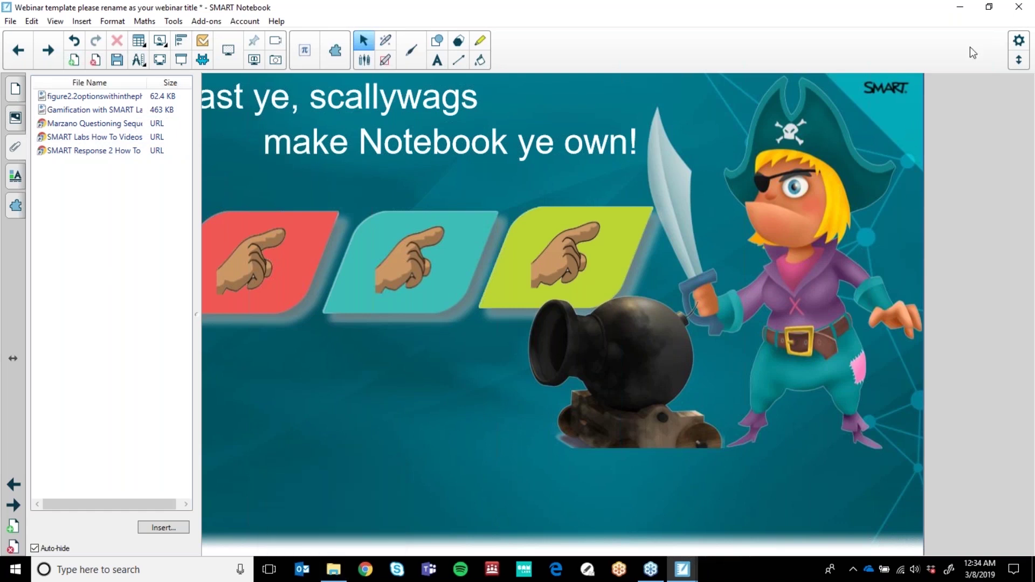
- Try to attach the Student Print out week 1 document straight from the Windows desktop with the Notebook window reduced, and maximize the window again
{"action": "left_click", "coordinate": [985, 12]}
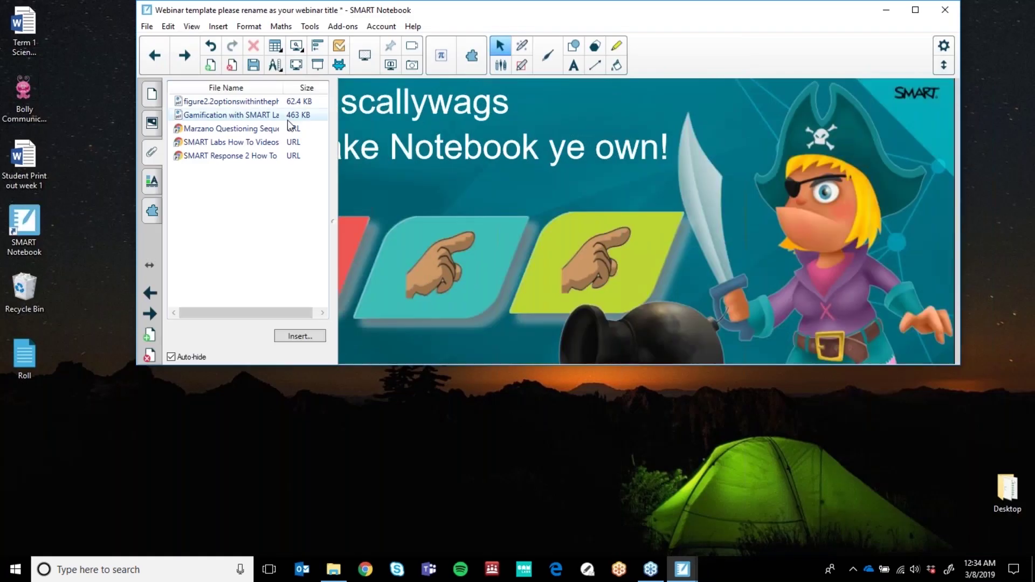
{"action": "left_click", "coordinate": [25, 25]}
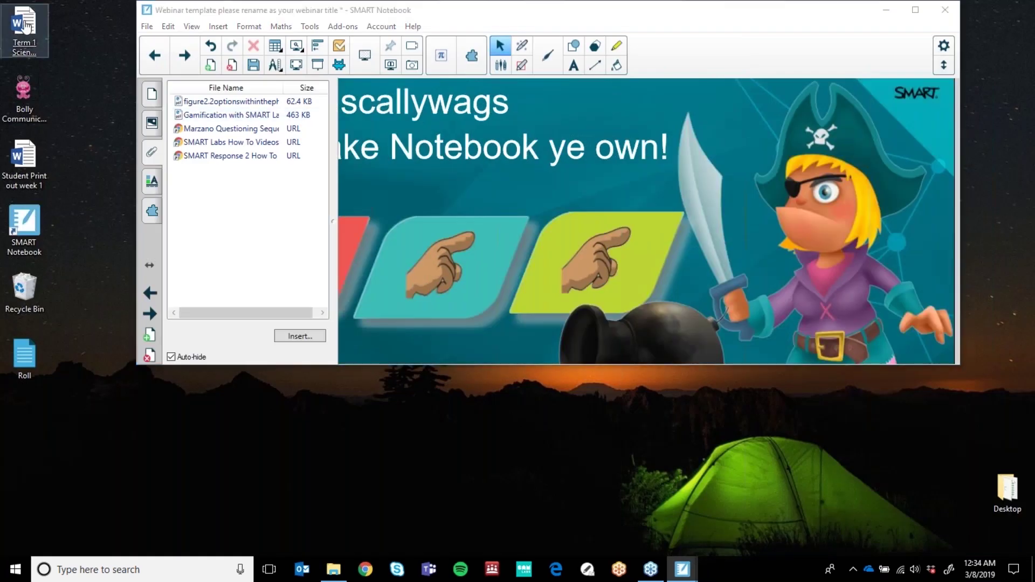
{"action": "key", "text": "alt+Tab"}
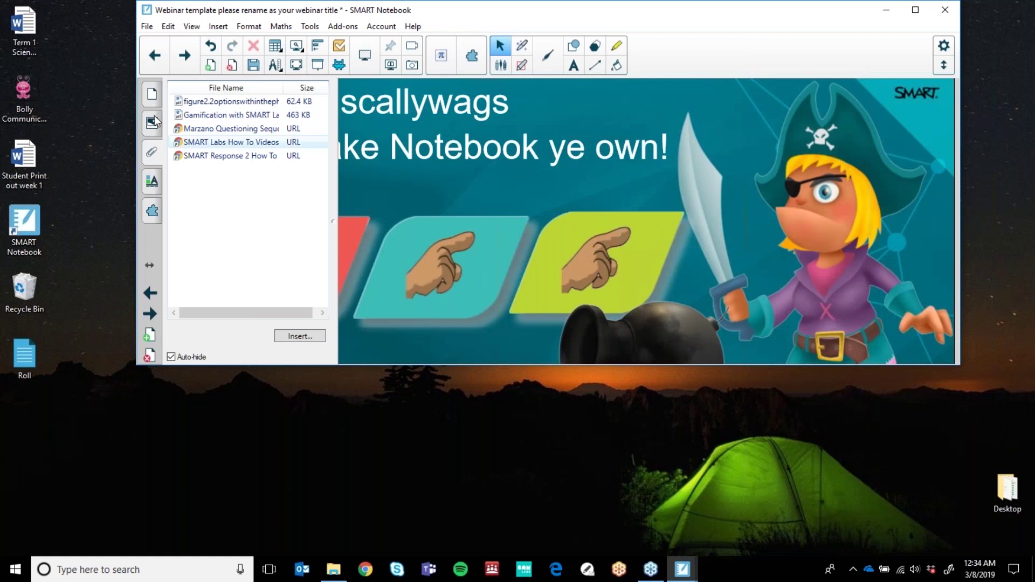
{"action": "left_click", "coordinate": [20, 169]}
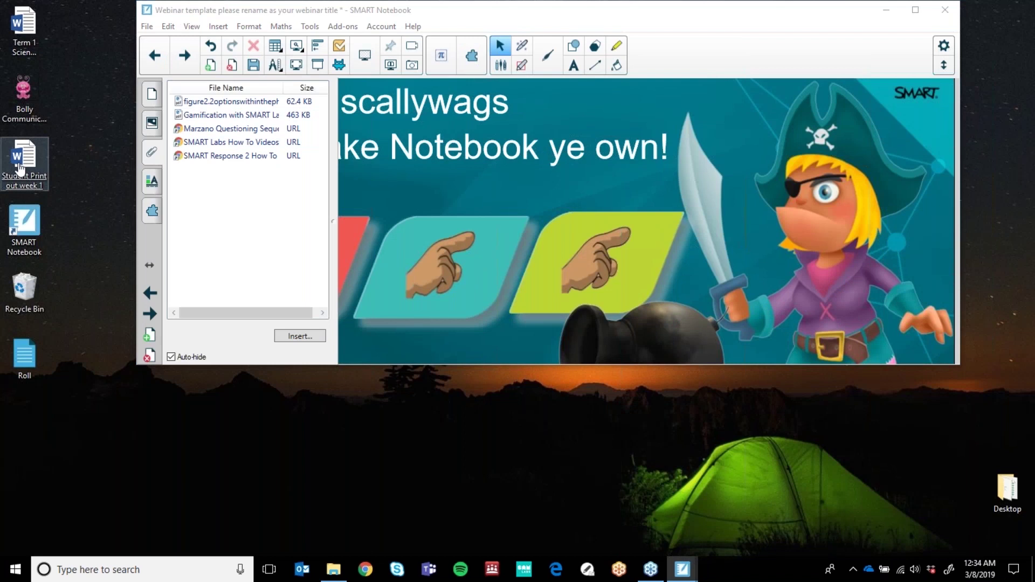
{"action": "left_click", "coordinate": [215, 203]}
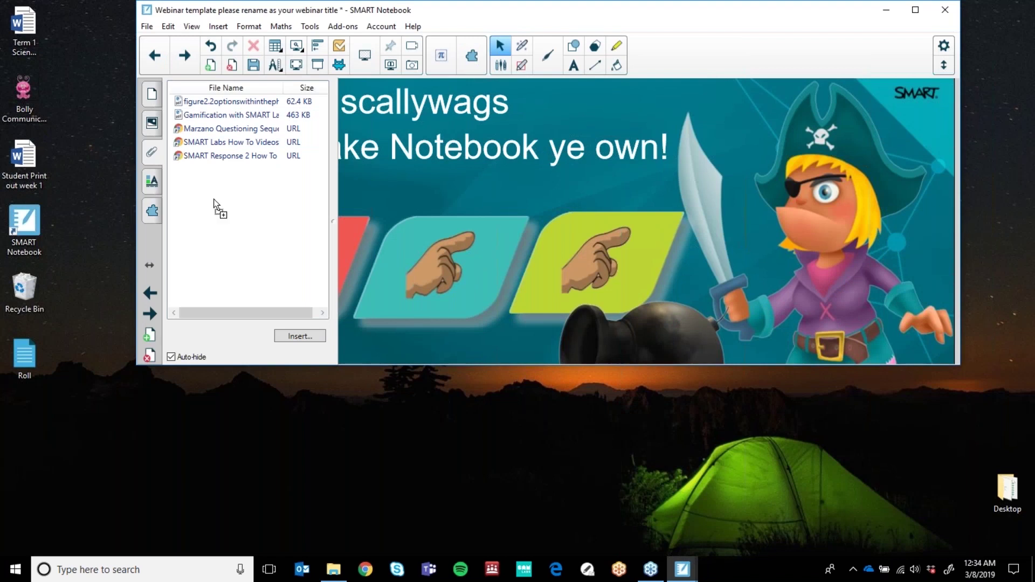
{"action": "left_click", "coordinate": [915, 10]}
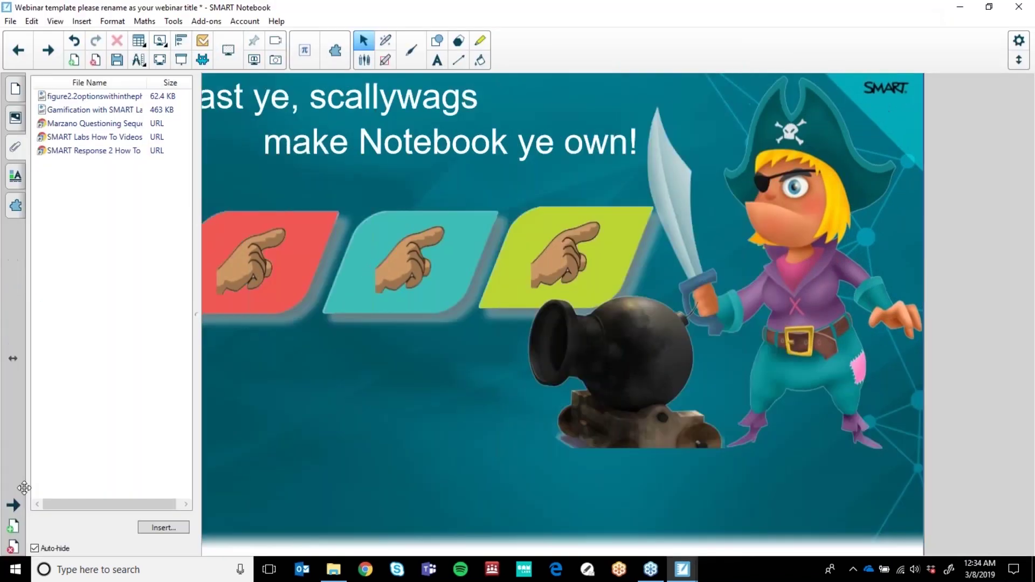
- Attach a copy of the Term 1 Science Forces document from the Desktop folder to the Notebook file
{"action": "left_click", "coordinate": [164, 527]}
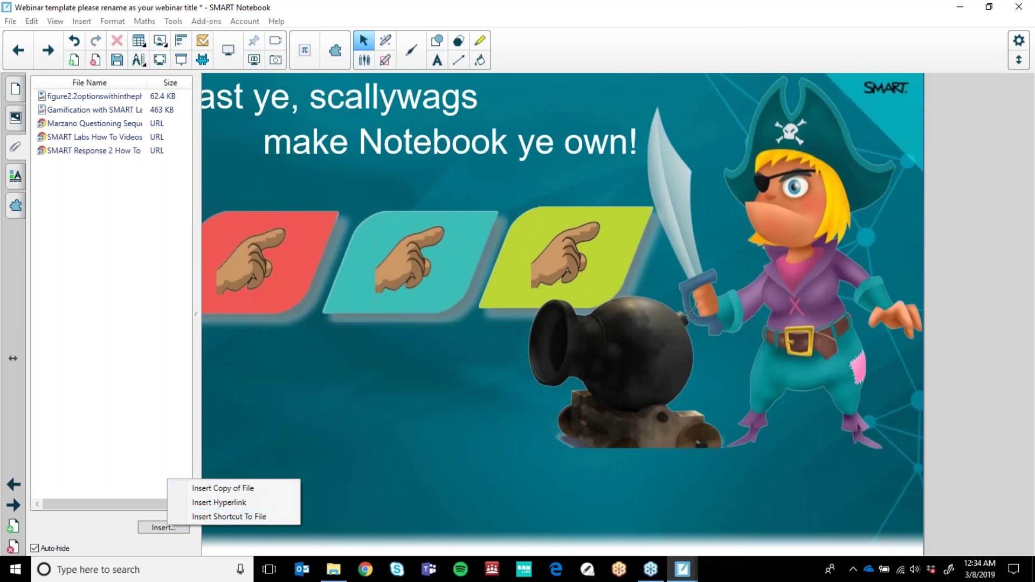
{"action": "left_click", "coordinate": [154, 237]}
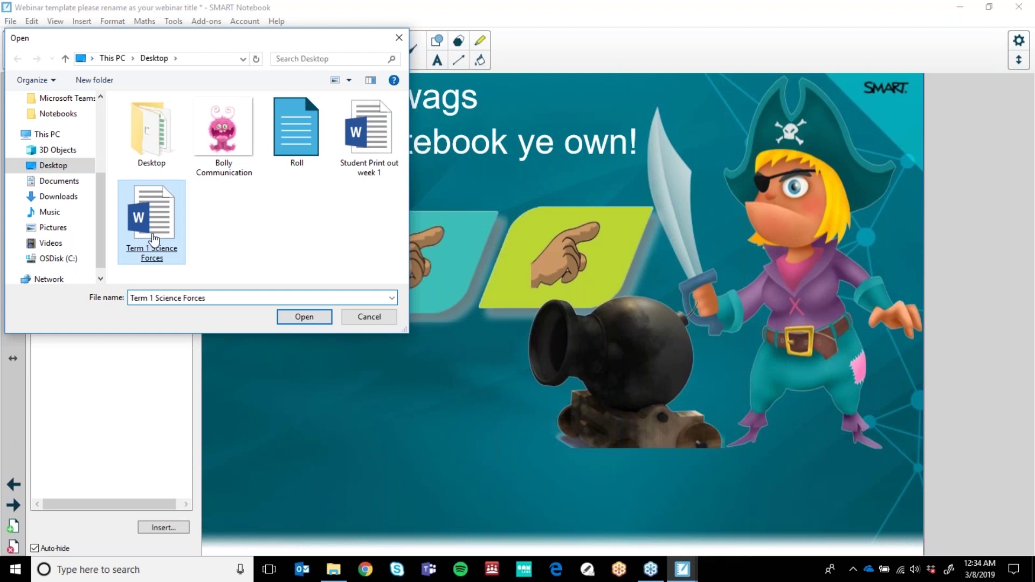
{"action": "double_click", "coordinate": [154, 237]}
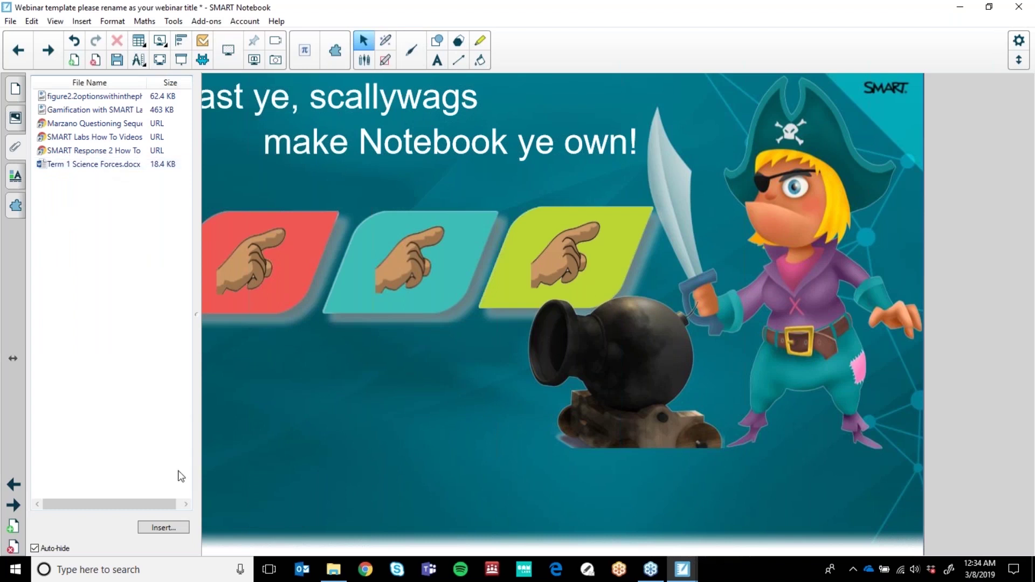
- Attach a copy of the Student Print out week 1 document to the Notebook file
{"action": "left_click", "coordinate": [173, 525]}
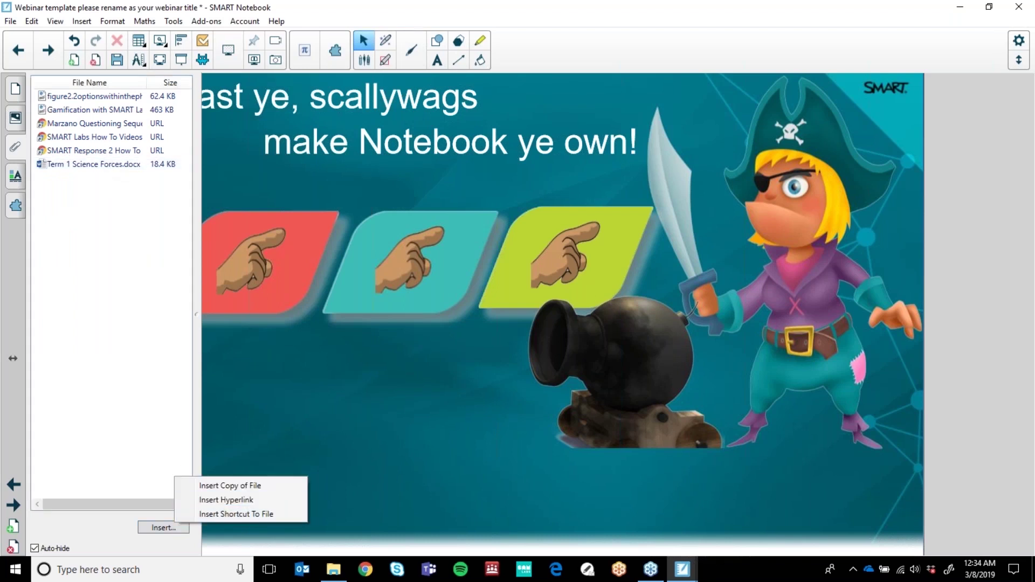
{"action": "left_click", "coordinate": [229, 485]}
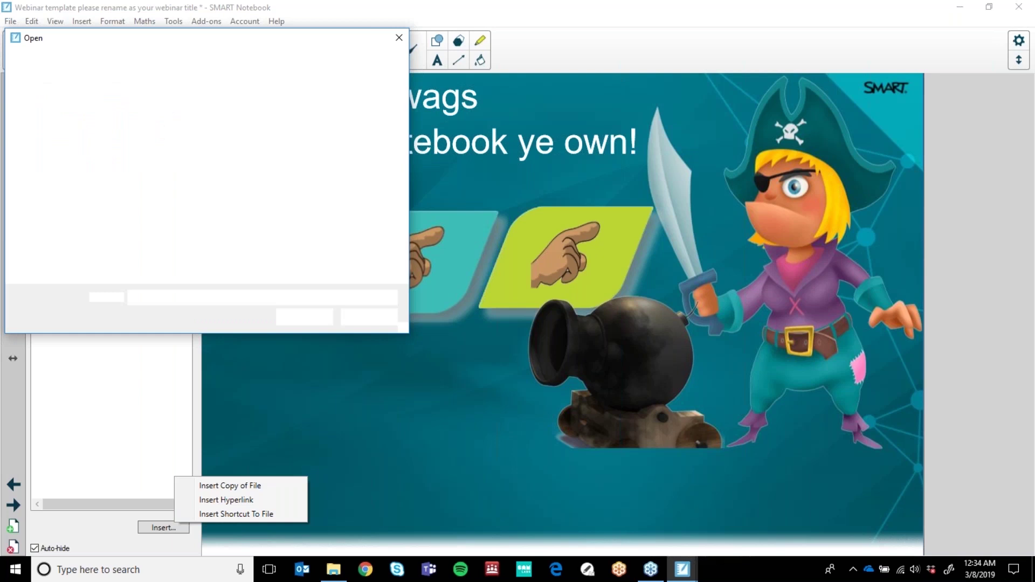
{"action": "left_click", "coordinate": [302, 317]}
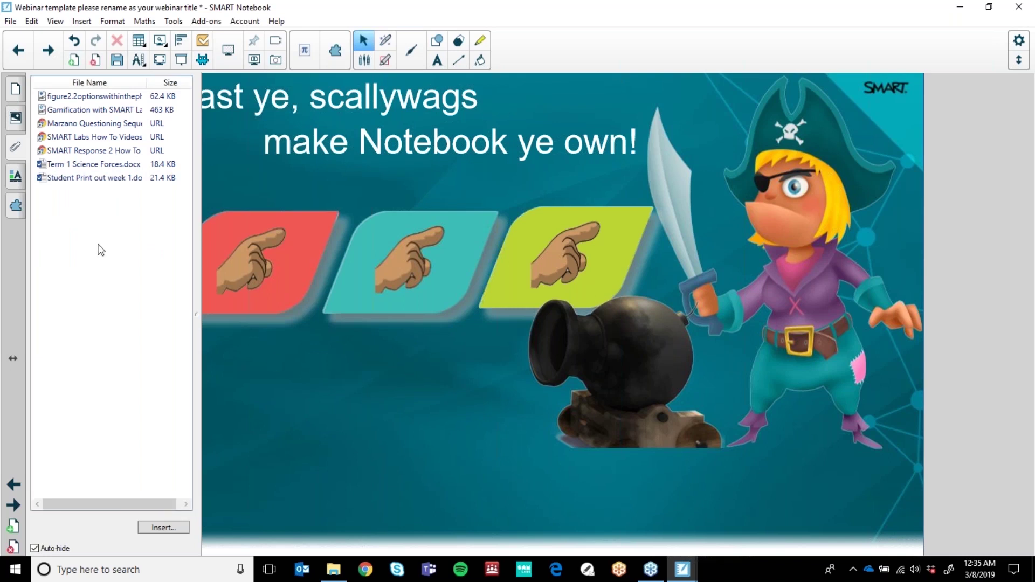
- Go to the pale green page with the pink monster and add a blank page after it
{"action": "left_click", "coordinate": [16, 182]}
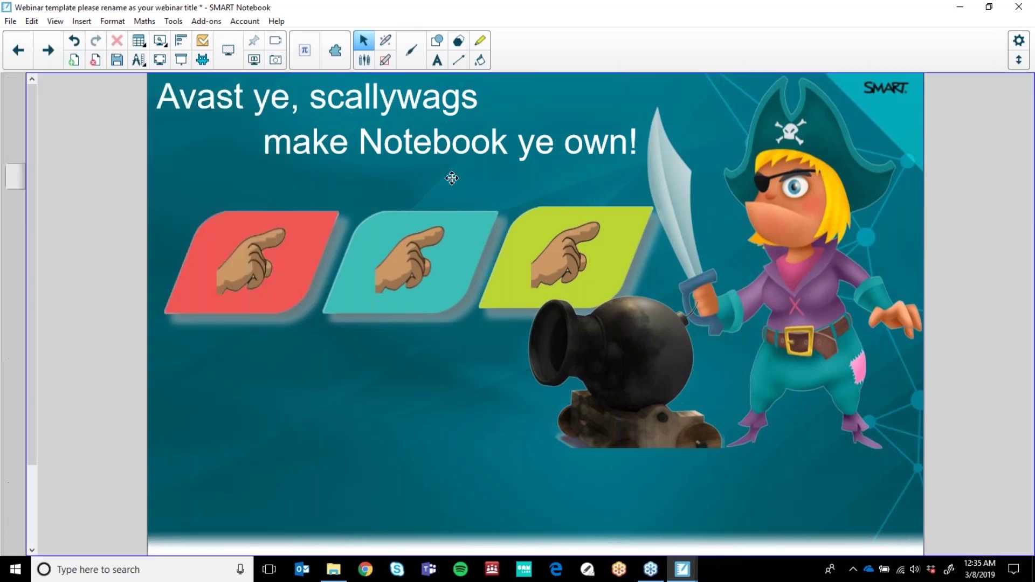
{"action": "left_click", "coordinate": [18, 43]}
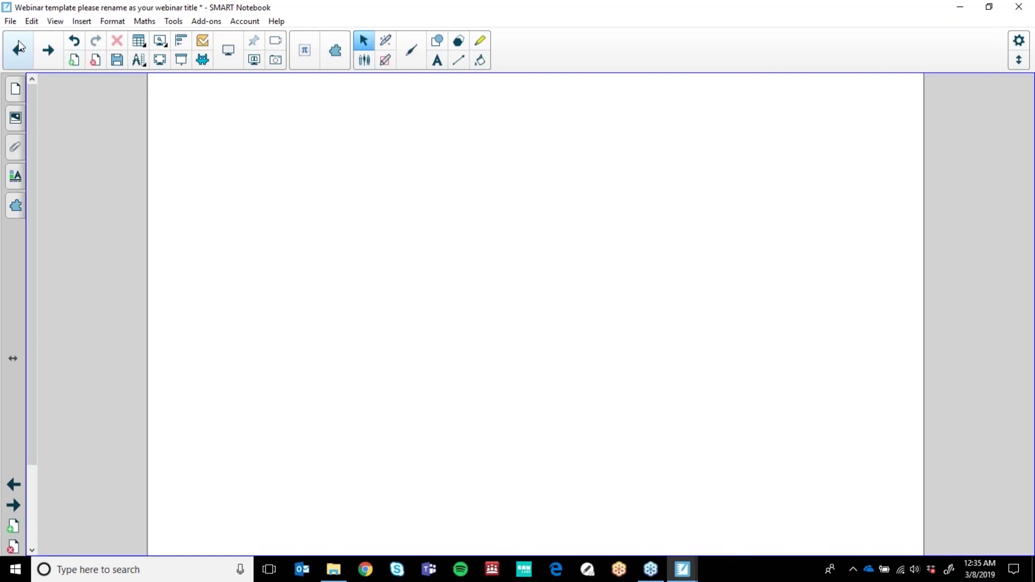
{"action": "left_click", "coordinate": [18, 43]}
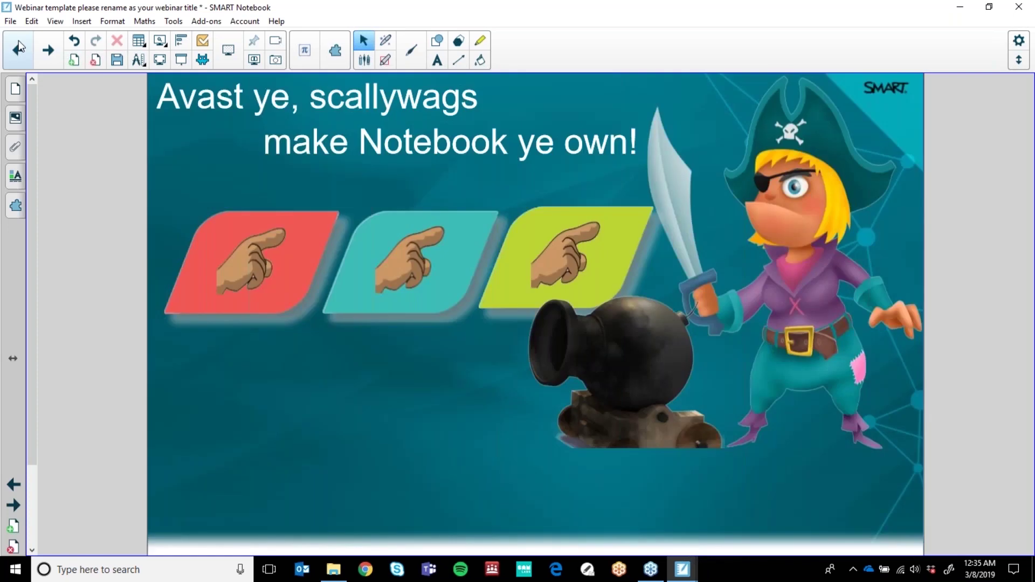
{"action": "left_click", "coordinate": [15, 89]}
{"action": "left_click", "coordinate": [73, 304]}
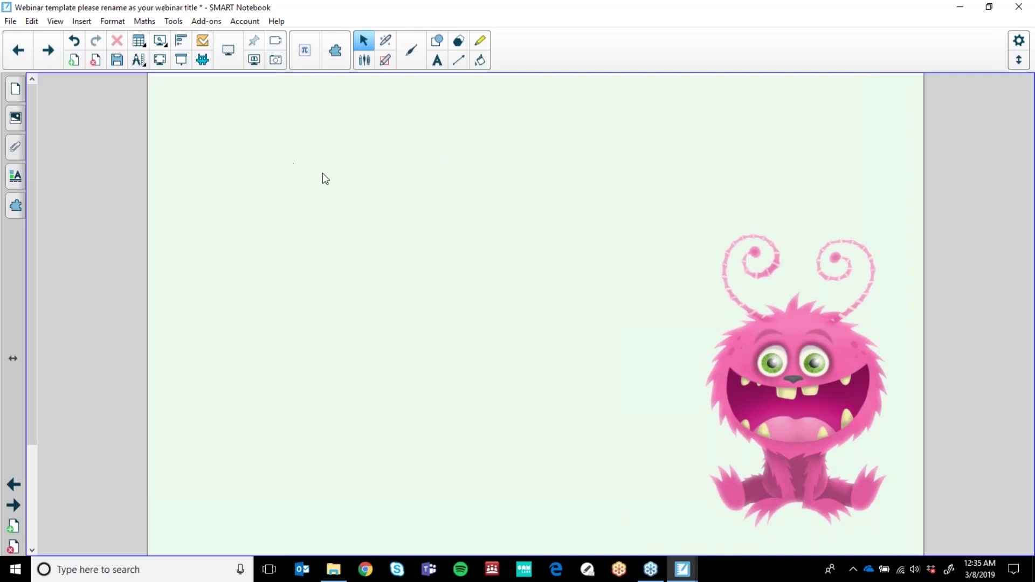
{"action": "left_click", "coordinate": [72, 59]}
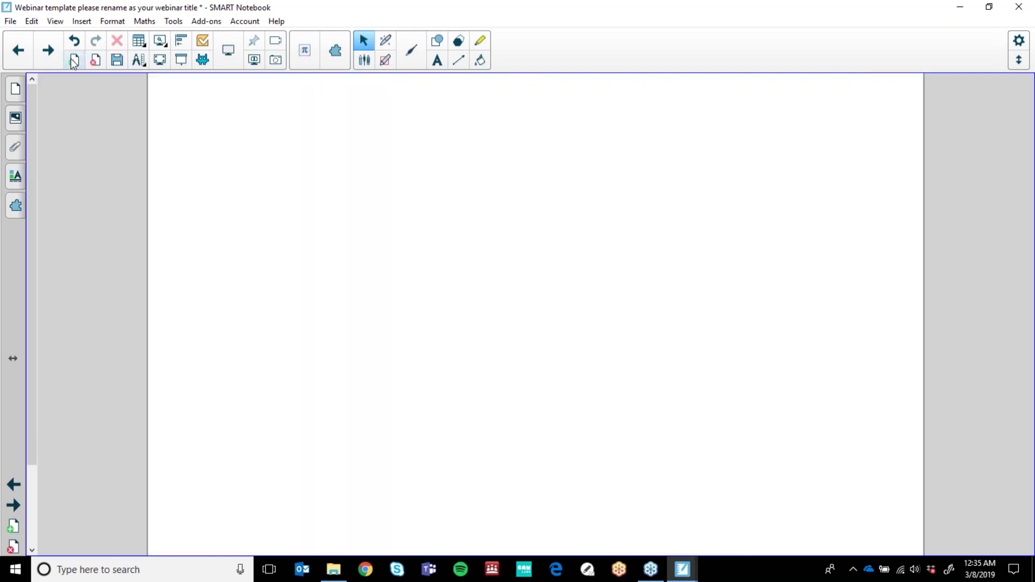
- Give the blank page a dense pattern fill background with a light blue foreground colour and a green background colour
{"action": "left_click", "coordinate": [19, 178]}
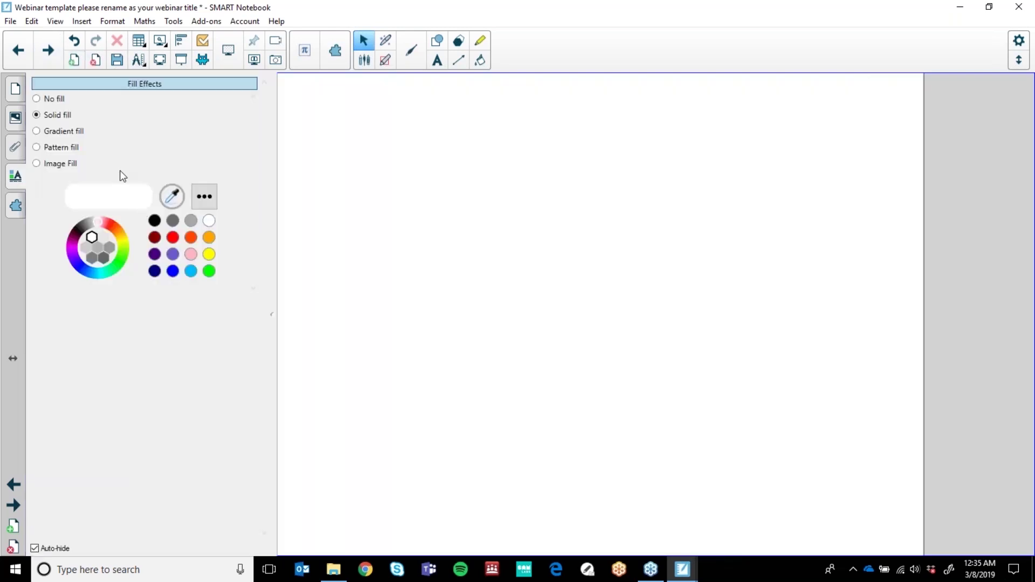
{"action": "left_click", "coordinate": [36, 147]}
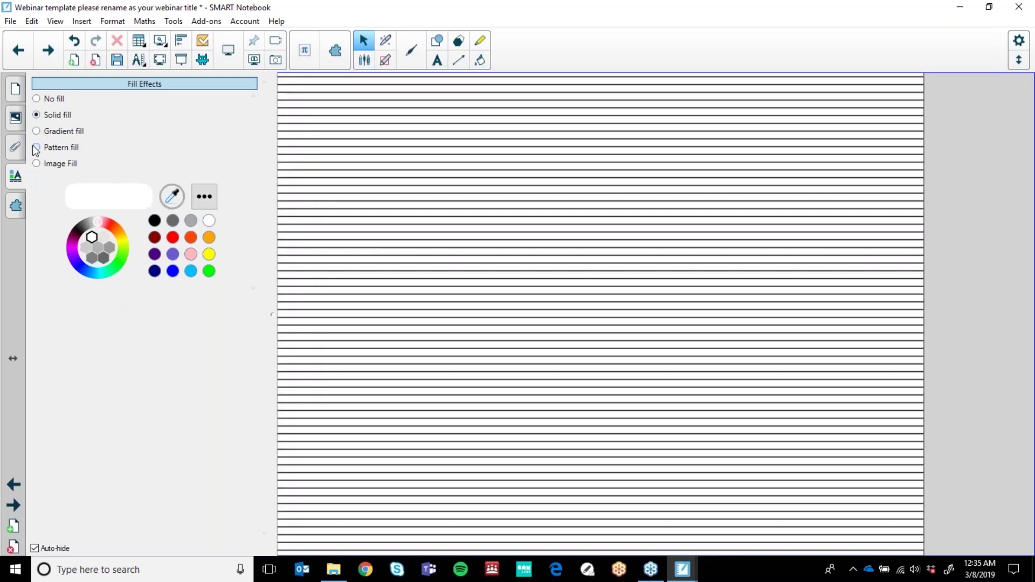
{"action": "left_click", "coordinate": [181, 302]}
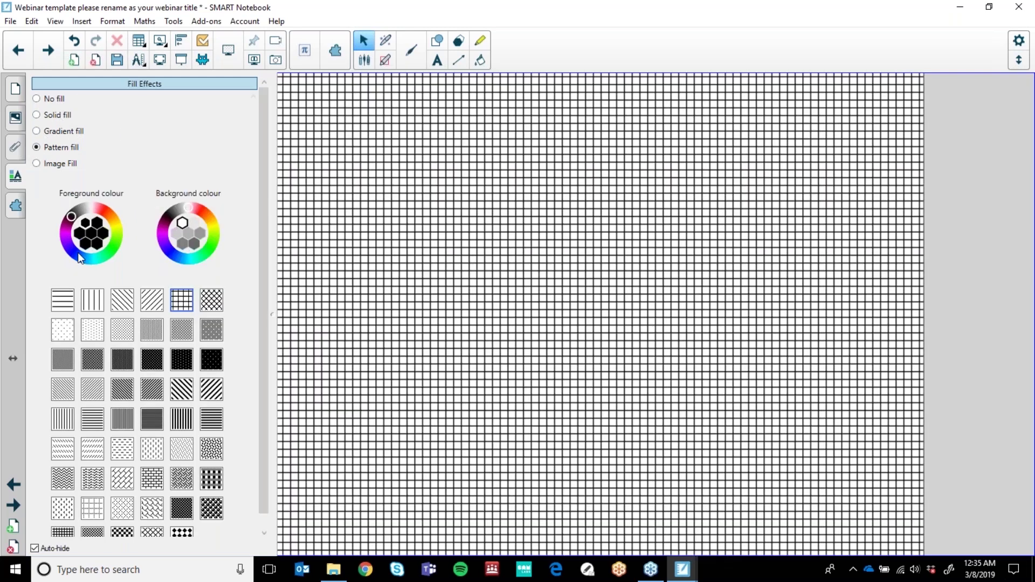
{"action": "left_click", "coordinate": [78, 252]}
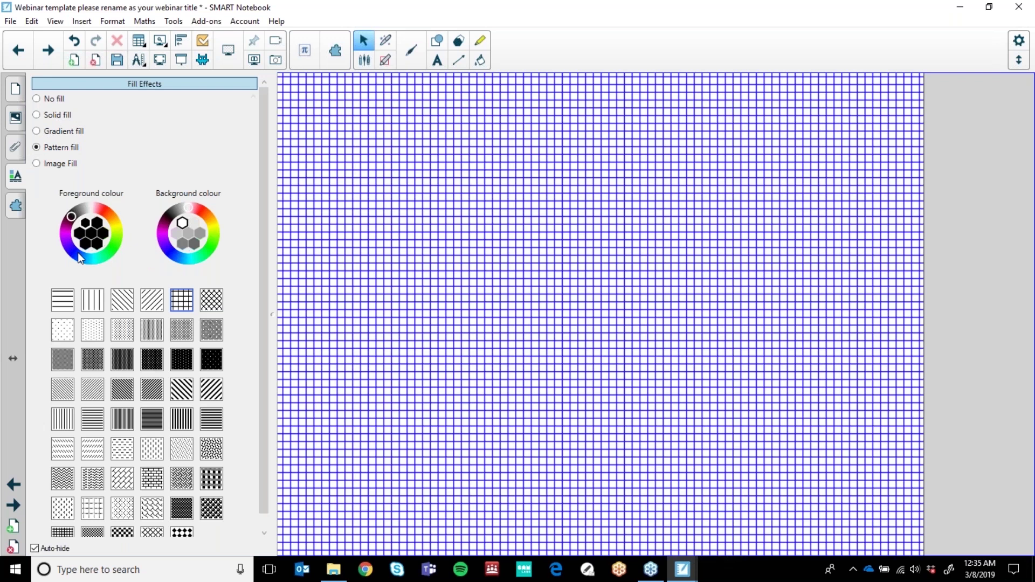
{"action": "scroll", "coordinate": [78, 252], "scroll_direction": "down", "scroll_amount": 1}
{"action": "left_click", "coordinate": [212, 238]}
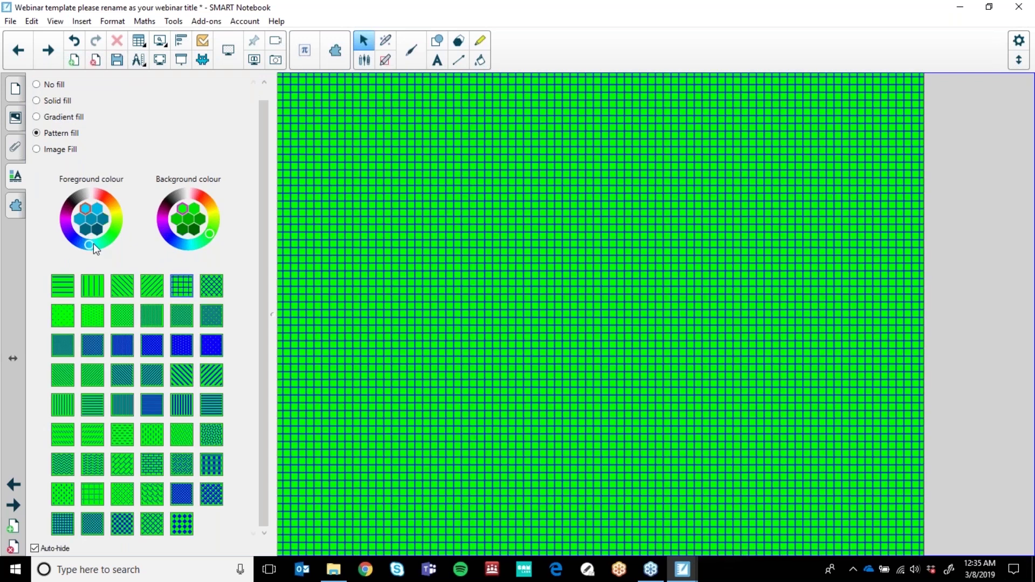
{"action": "left_click", "coordinate": [92, 243]}
{"action": "left_click", "coordinate": [116, 343]}
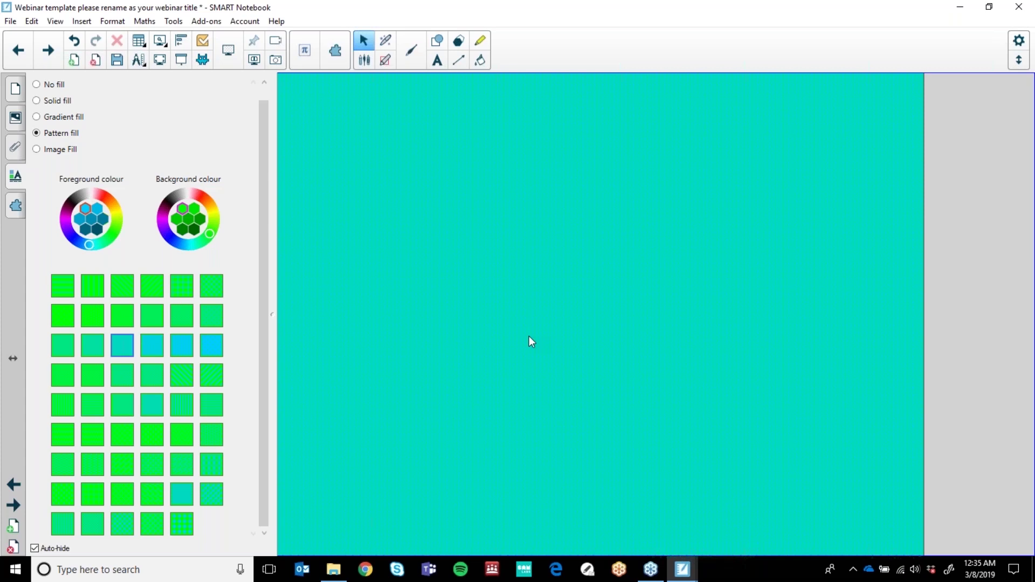
- Insert the pink monster picture from the Monsters folder in the Gallery, shrink it and place it in the page's lower right area
{"action": "left_click", "coordinate": [15, 119]}
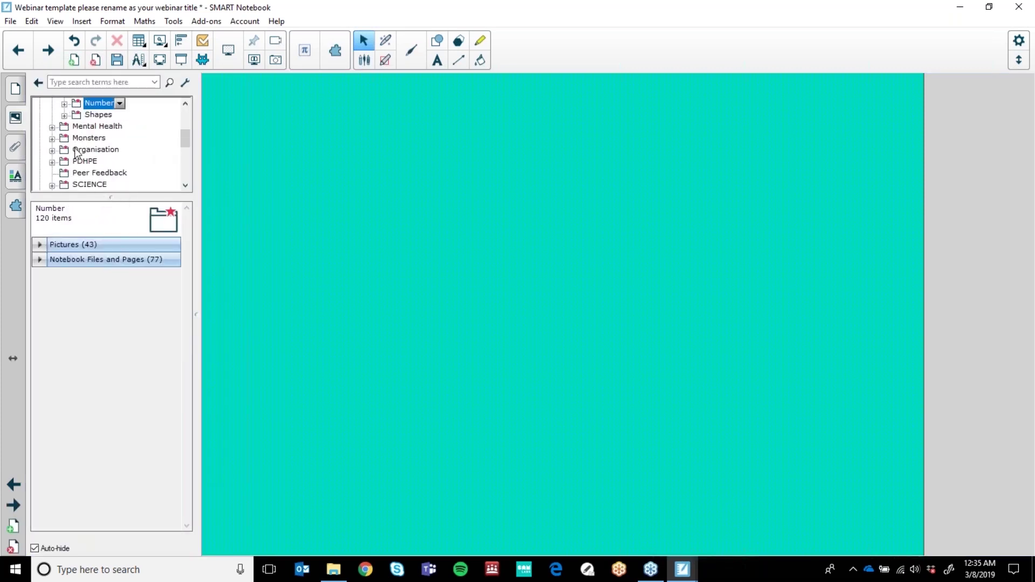
{"action": "double_click", "coordinate": [78, 138]}
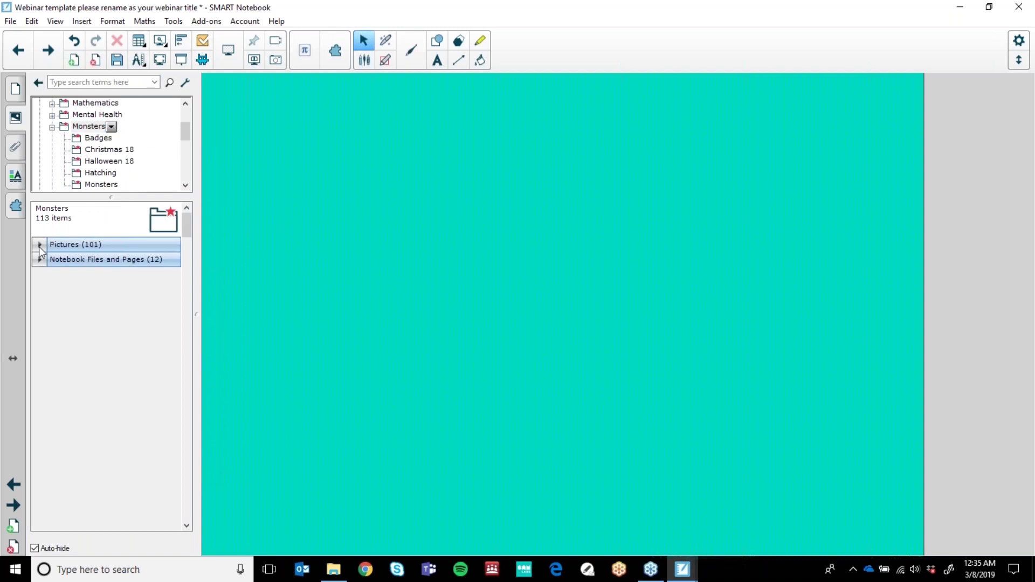
{"action": "left_click", "coordinate": [39, 247]}
{"action": "left_click_drag", "start_coordinate": [57, 305], "coordinate": [534, 433]}
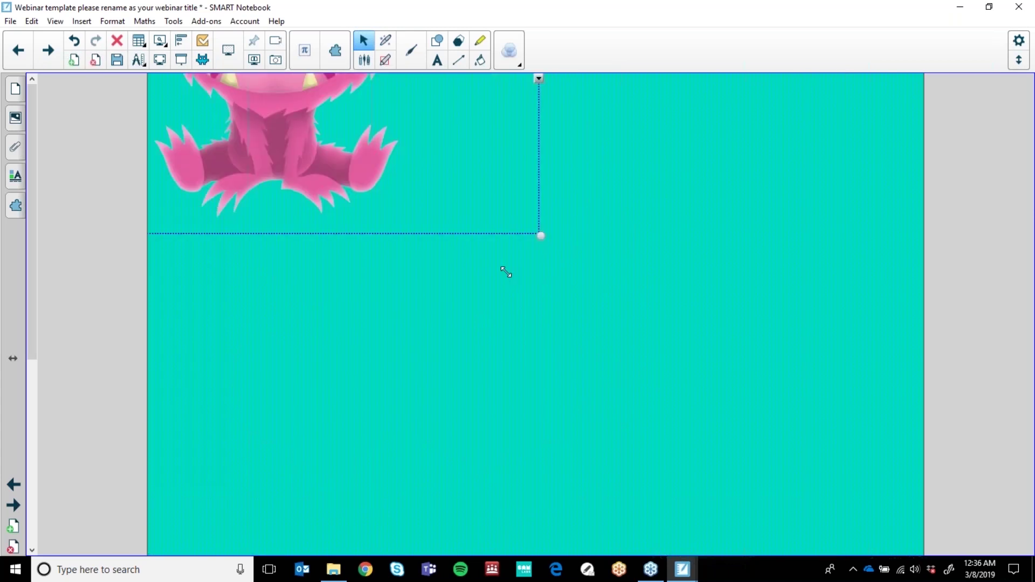
{"action": "left_click_drag", "start_coordinate": [654, 290], "coordinate": [820, 519]}
- Toggle the Show guides for active objects option in the alignment settings and apply it
{"action": "left_click", "coordinate": [466, 273]}
{"action": "left_click", "coordinate": [384, 217]}
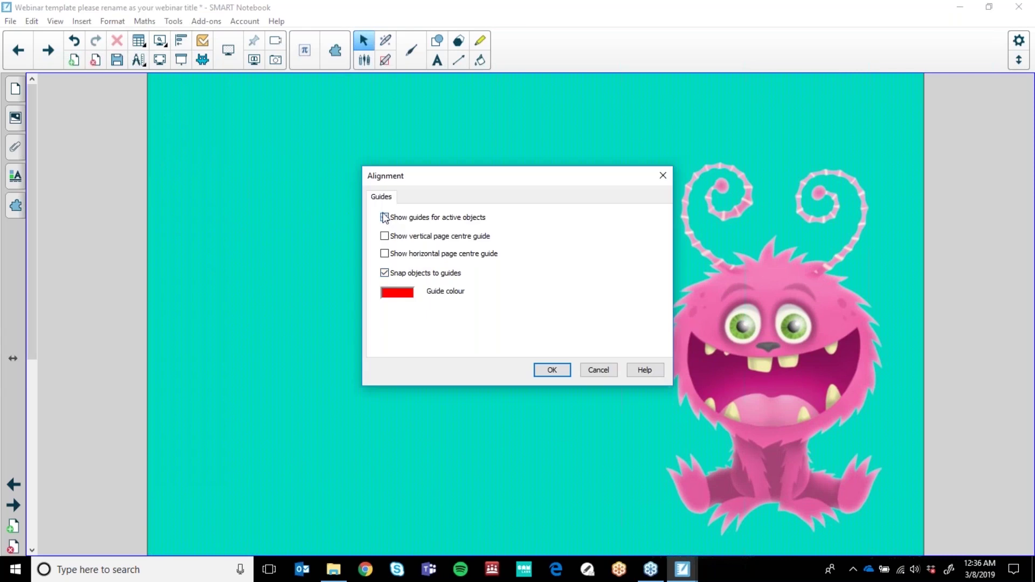
{"action": "left_click", "coordinate": [551, 370]}
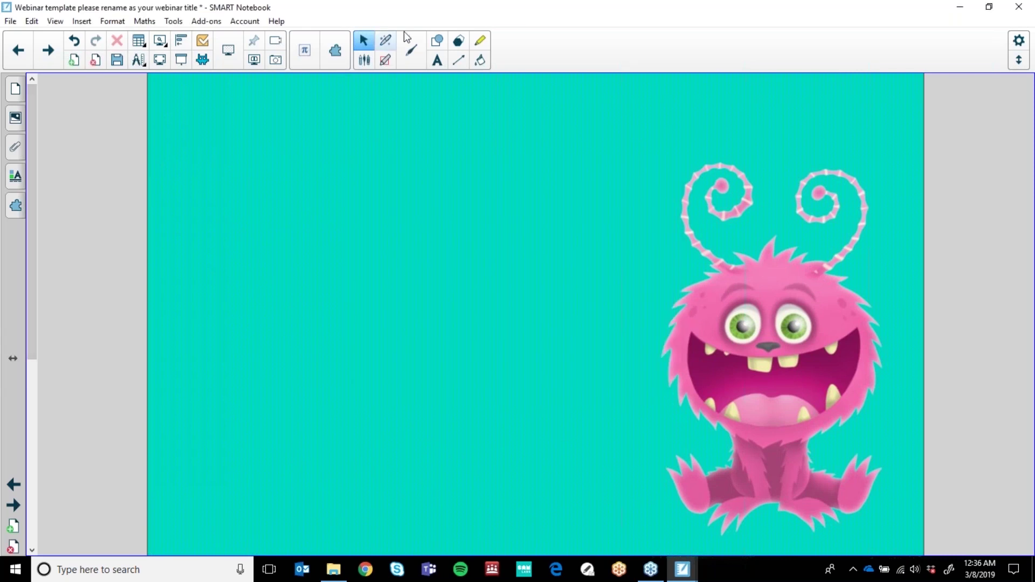
- Draw a large rounded rectangle over the page's right half with a pale lavender fill and a very thick purple dash-dot outline
{"action": "left_click", "coordinate": [442, 41]}
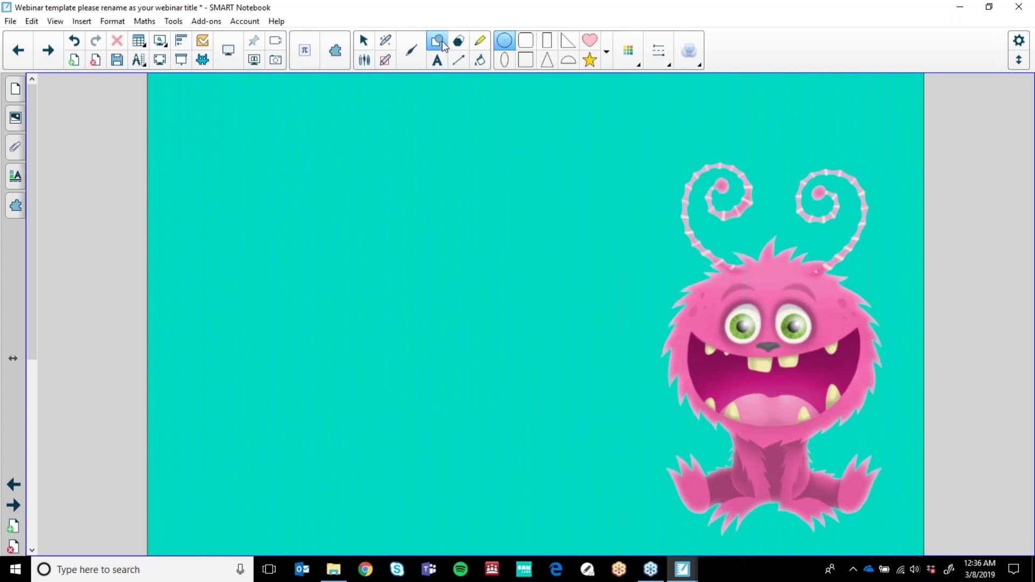
{"action": "left_click", "coordinate": [629, 54]}
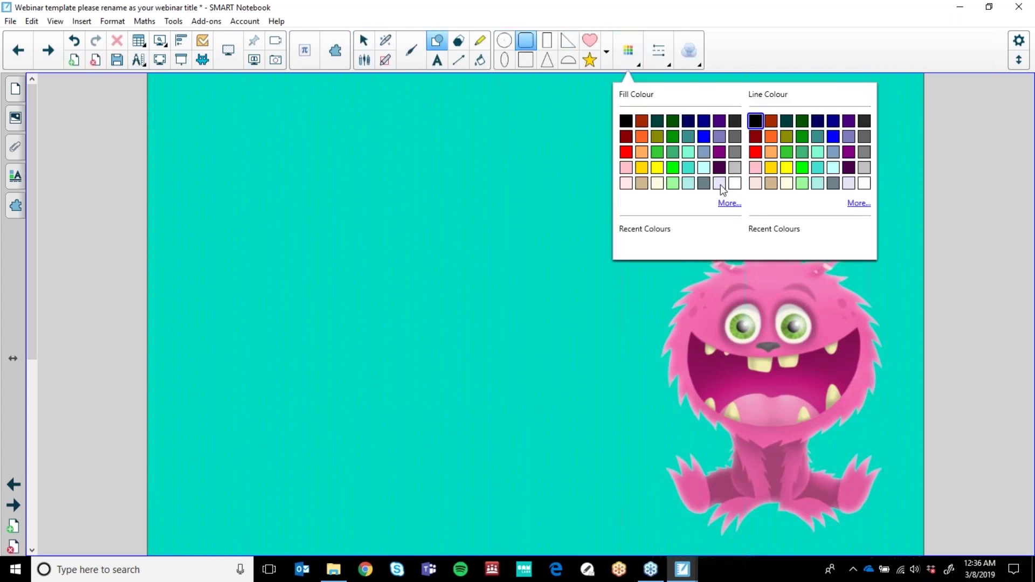
{"action": "left_click", "coordinate": [720, 184]}
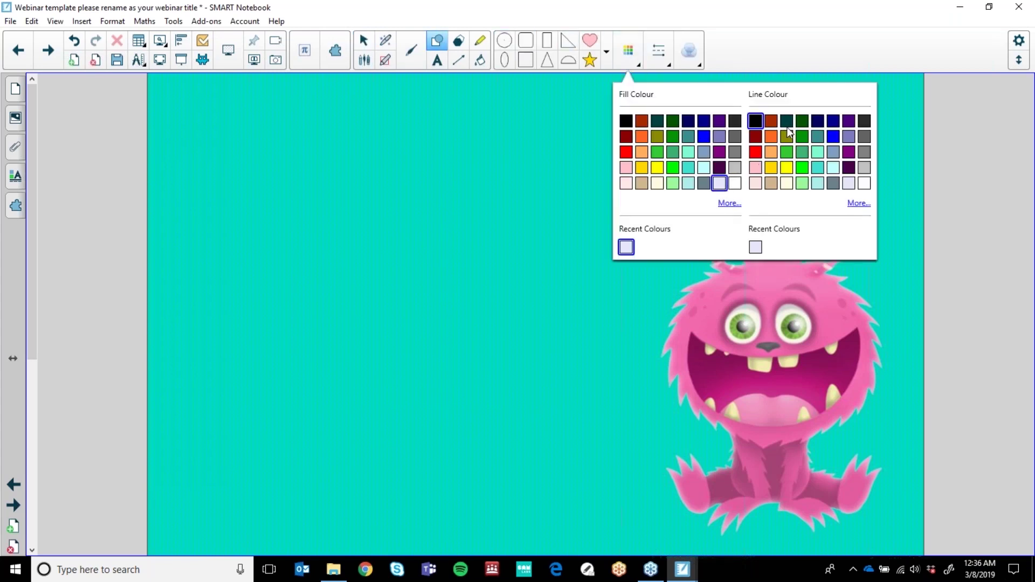
{"action": "left_click", "coordinate": [850, 152]}
{"action": "left_click", "coordinate": [662, 56]}
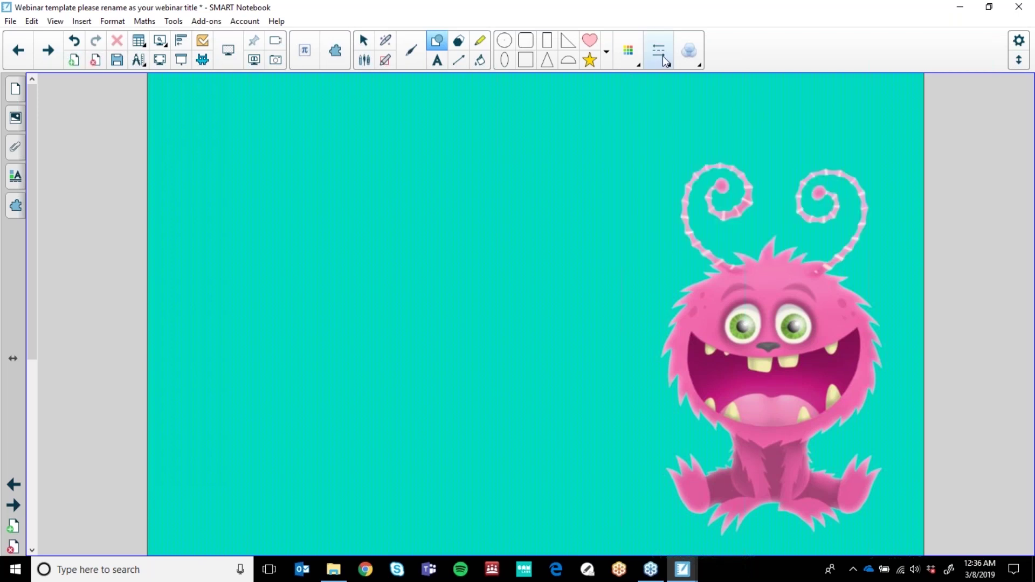
{"action": "left_click", "coordinate": [662, 56]}
{"action": "left_click", "coordinate": [682, 303]}
{"action": "left_click", "coordinate": [749, 194]}
{"action": "left_click_drag", "start_coordinate": [499, 130], "coordinate": [869, 545]}
- Move the rounded rectangle left so it sits beside the pink monster without covering it
{"action": "left_click", "coordinate": [363, 40]}
{"action": "left_click_drag", "start_coordinate": [591, 171], "coordinate": [329, 116]}
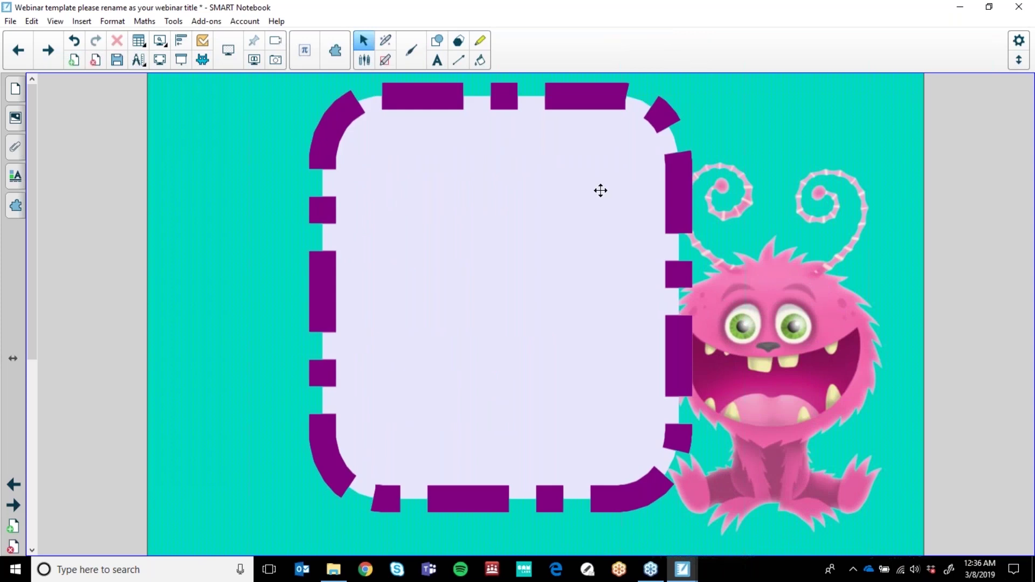
{"action": "left_click_drag", "start_coordinate": [542, 106], "coordinate": [497, 100]}
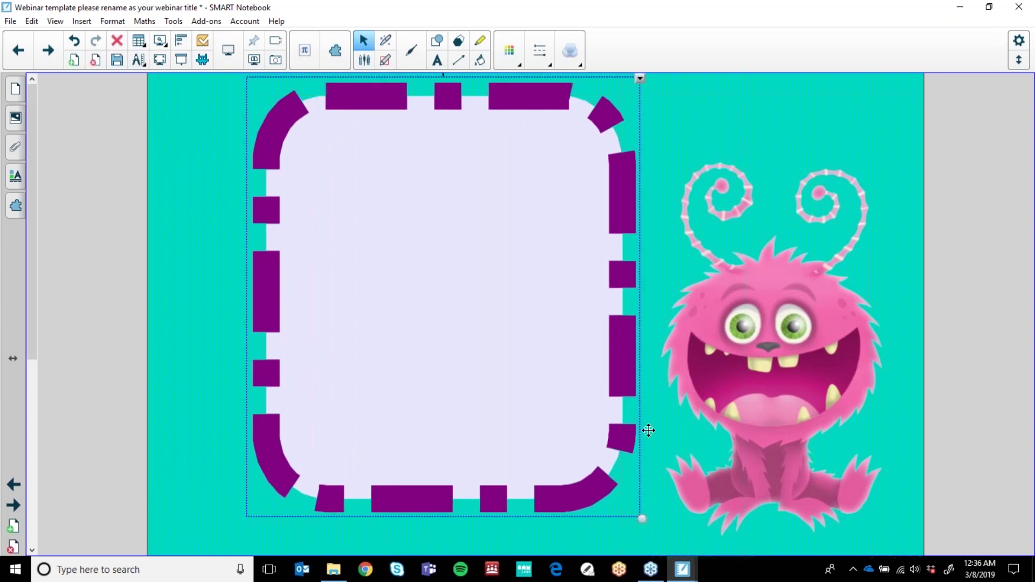
- Bring the pink monster picture to the front and arrange it to overlap the rounded rectangle's right edge
{"action": "left_click", "coordinate": [742, 382]}
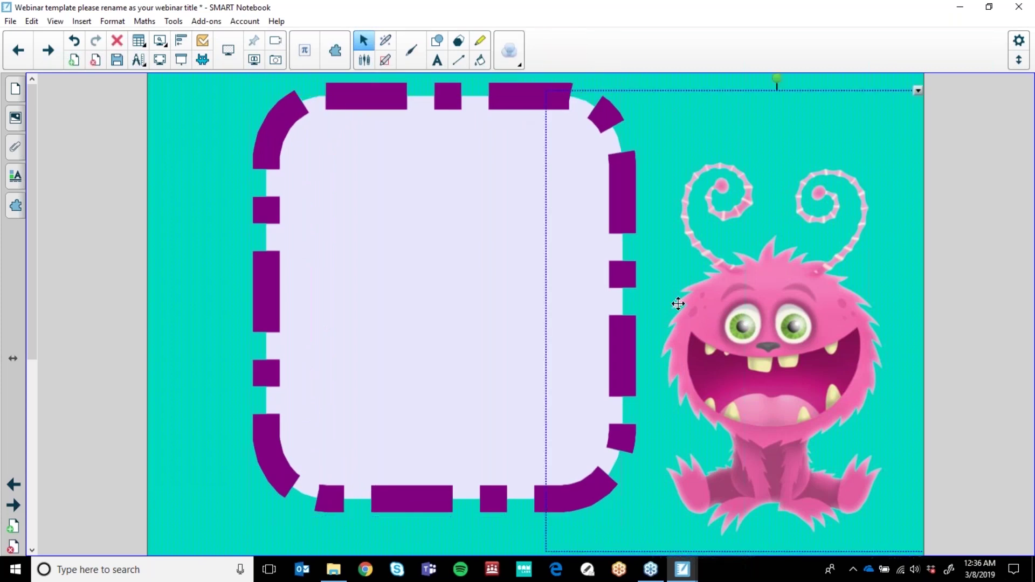
{"action": "left_click", "coordinate": [914, 93]}
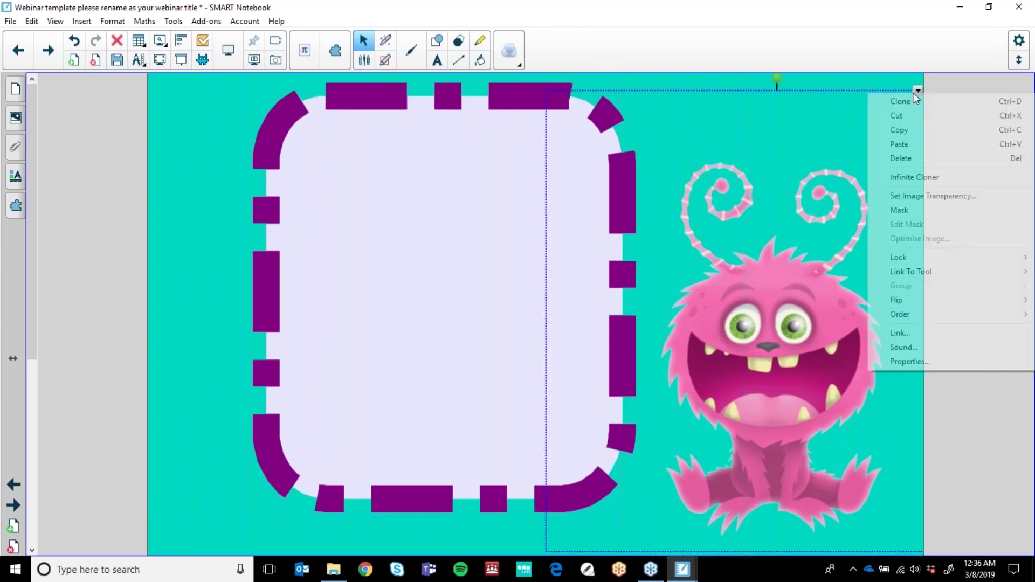
{"action": "mouse_move", "coordinate": [907, 313]}
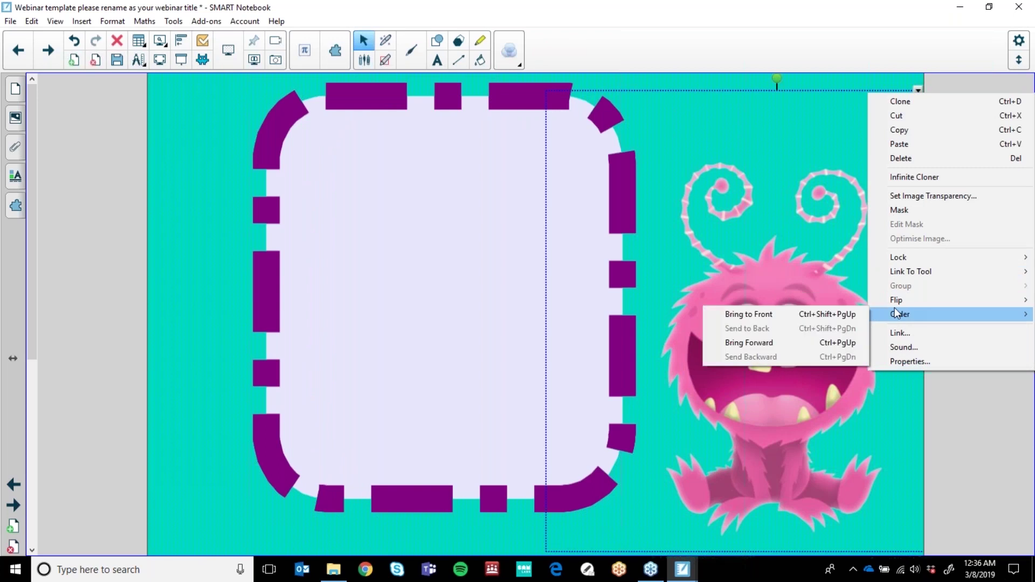
{"action": "left_click", "coordinate": [827, 314]}
{"action": "left_click_drag", "start_coordinate": [678, 345], "coordinate": [630, 335]}
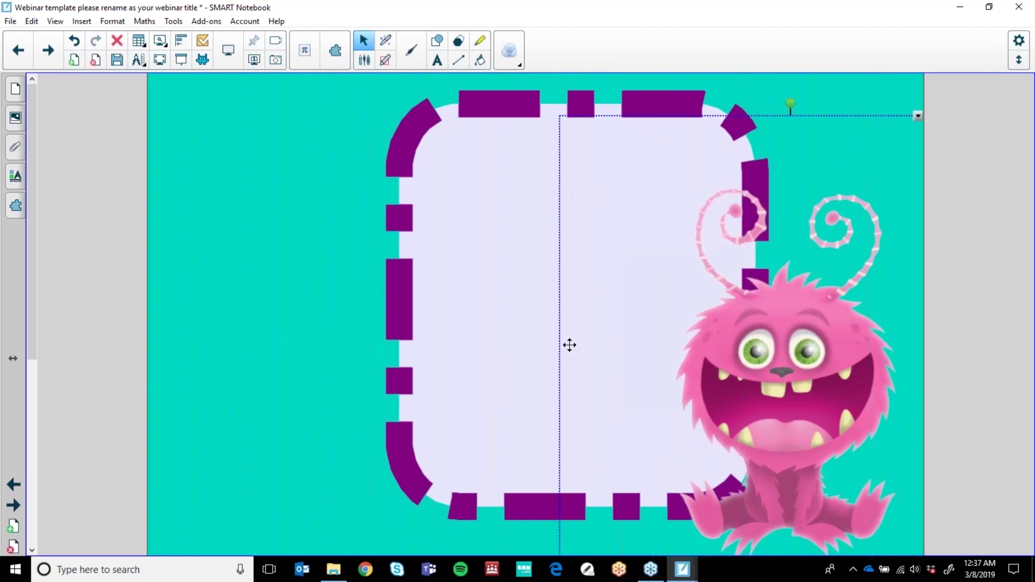
- Open the pink monster's properties and give it a Flip around axis object animation
{"action": "left_click", "coordinate": [916, 116]}
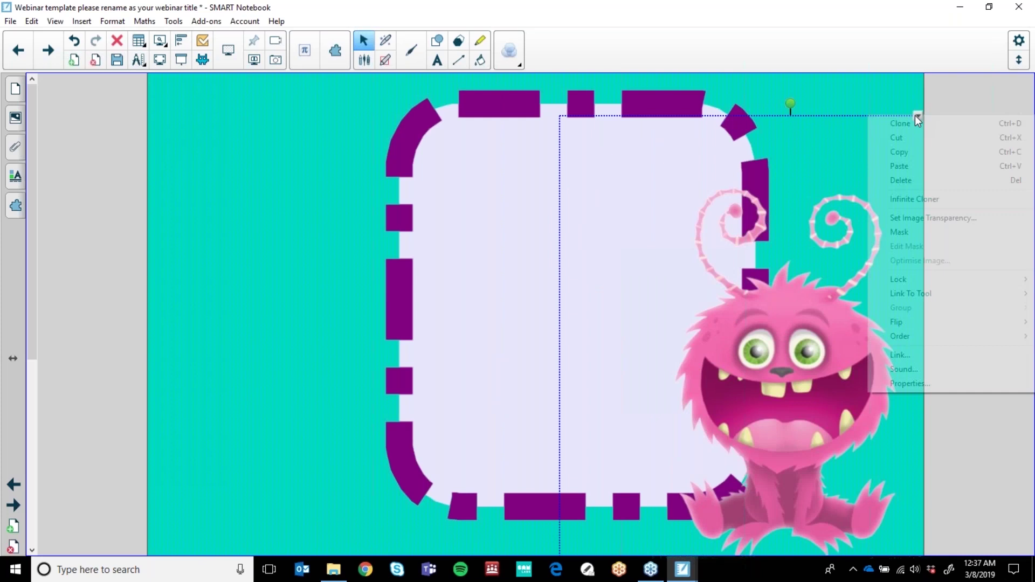
{"action": "left_click", "coordinate": [911, 383]}
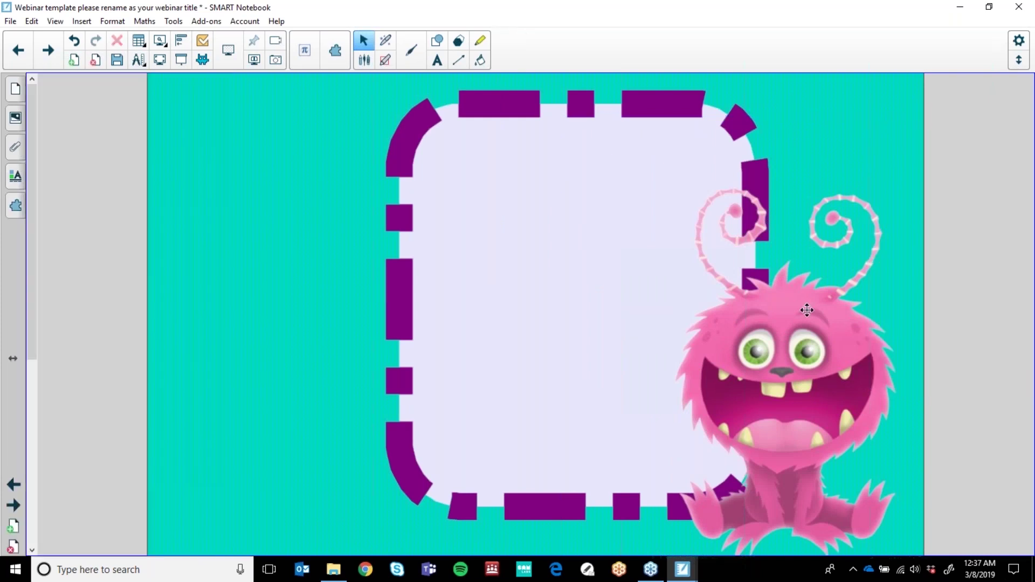
{"action": "left_click", "coordinate": [15, 177]}
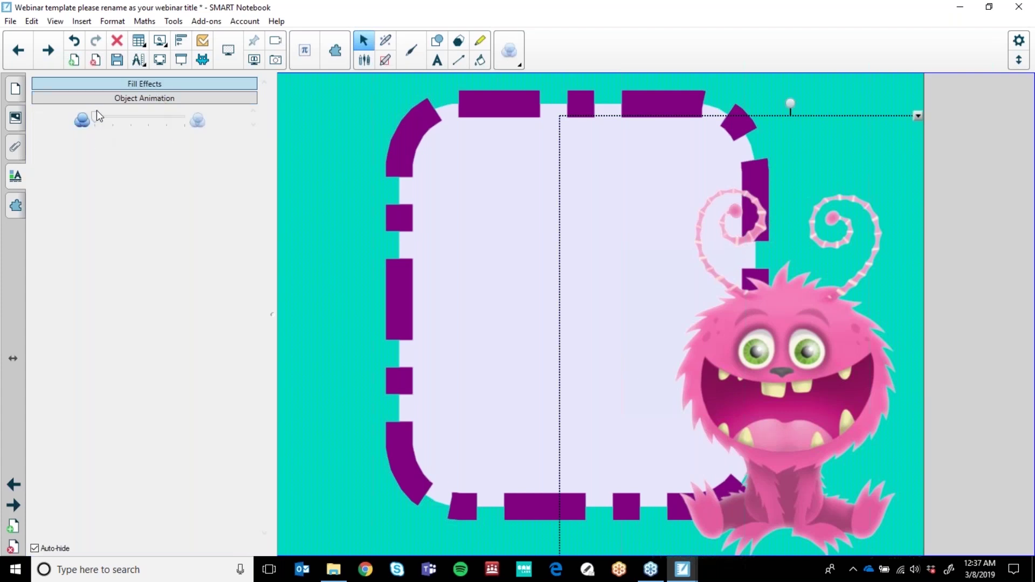
{"action": "mouse_move", "coordinate": [112, 116]}
{"action": "left_mouse_down"}
{"action": "mouse_move", "coordinate": [136, 117]}
{"action": "mouse_move", "coordinate": [102, 116]}
{"action": "left_mouse_up"}
{"action": "left_click", "coordinate": [115, 99]}
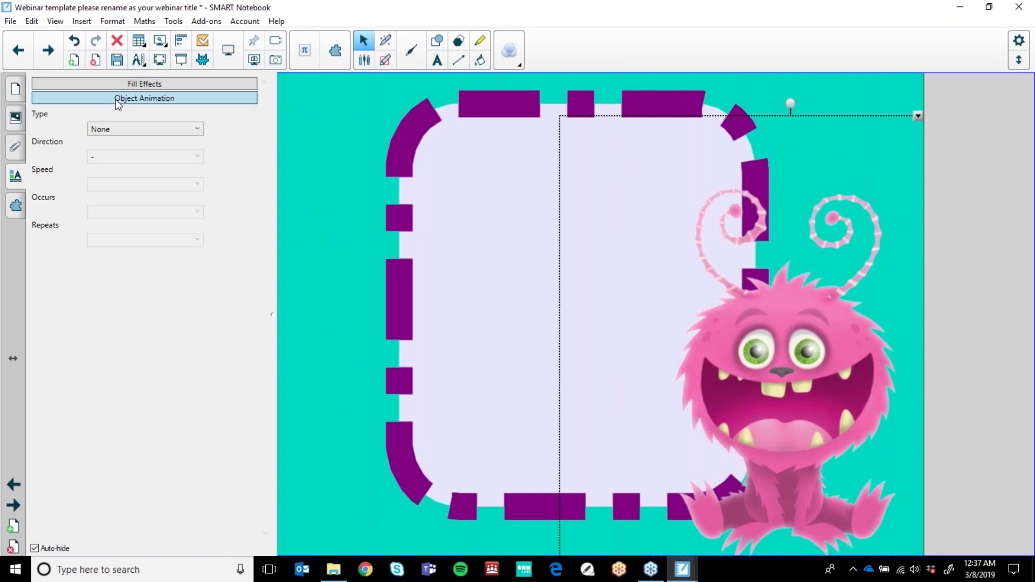
{"action": "left_click", "coordinate": [184, 128]}
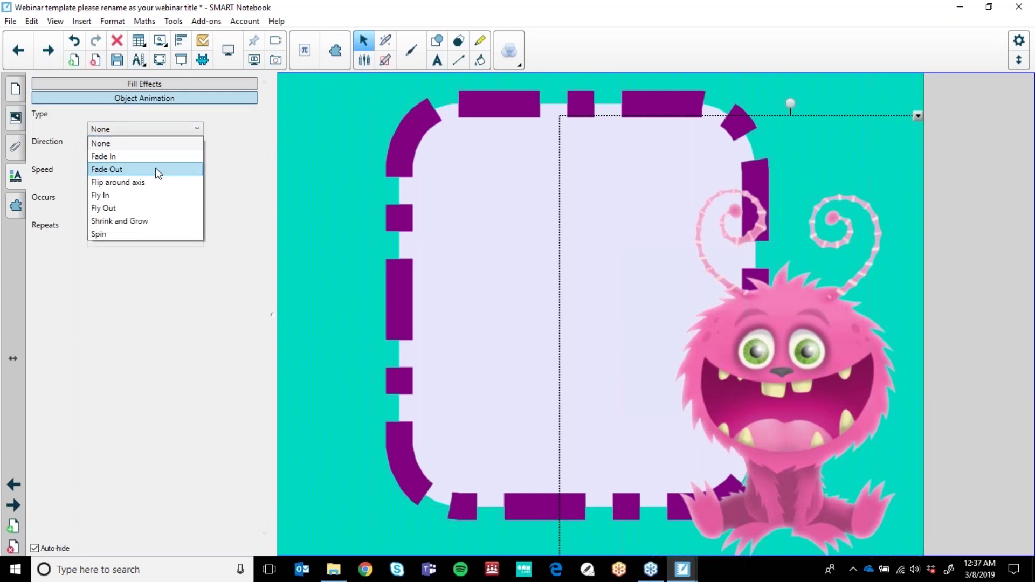
{"action": "left_click", "coordinate": [148, 184]}
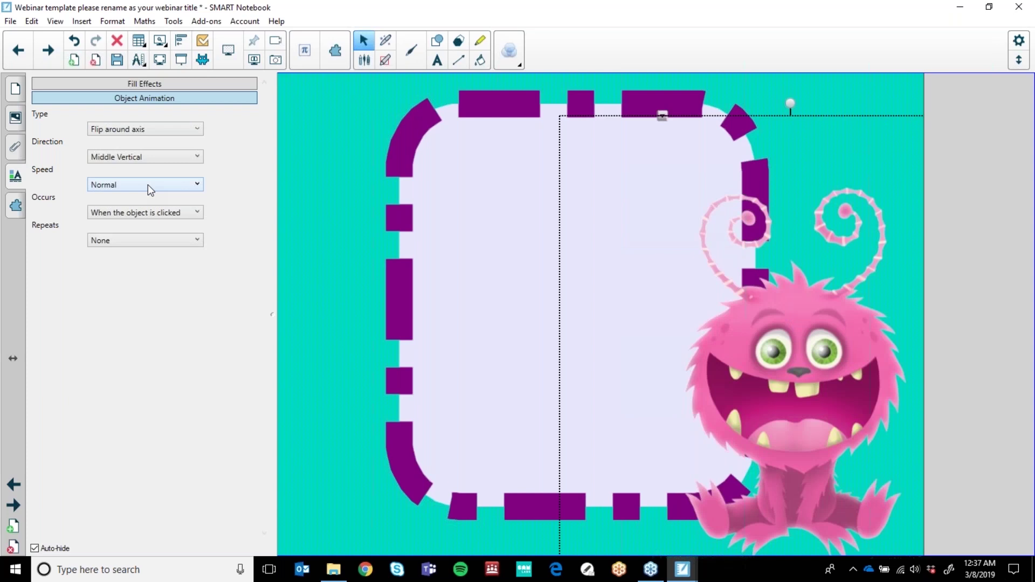
- Set the monster's flip animation direction to Right Edge and close its animation settings
{"action": "left_click", "coordinate": [148, 156]}
{"action": "left_click", "coordinate": [115, 210]}
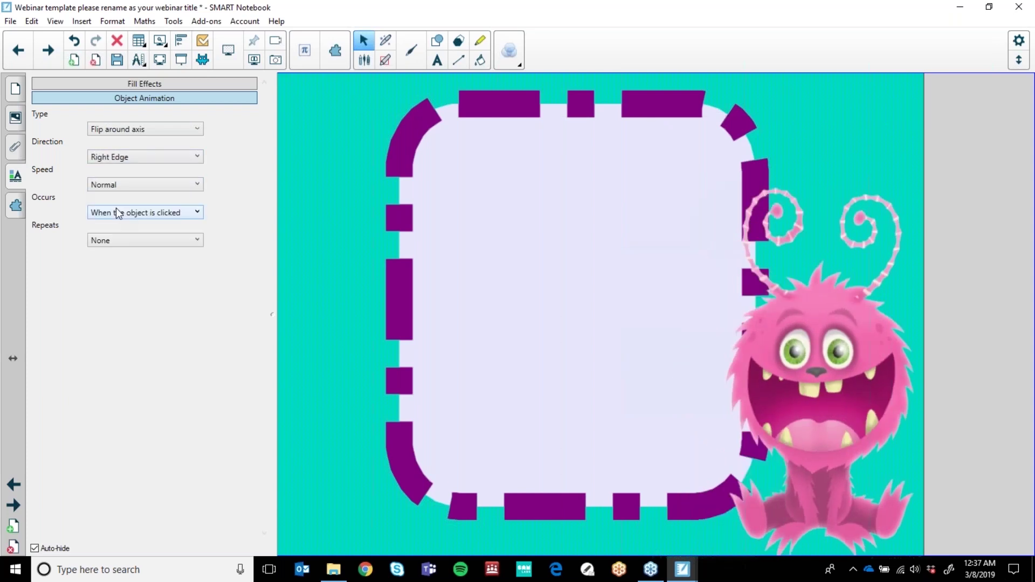
{"action": "left_click", "coordinate": [180, 156]}
{"action": "left_click", "coordinate": [157, 200]}
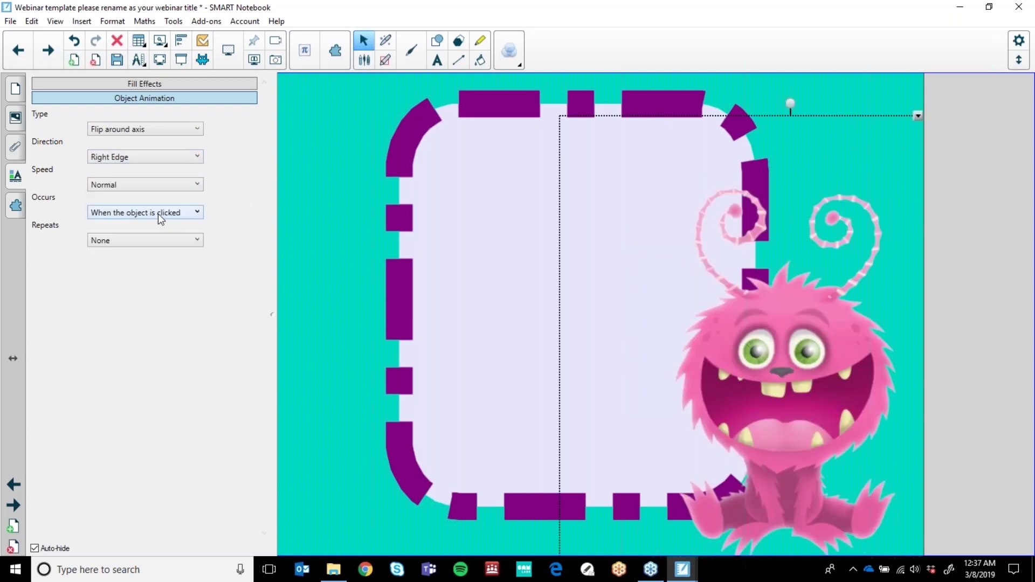
{"action": "left_click", "coordinate": [175, 241]}
{"action": "left_click", "coordinate": [226, 233]}
{"action": "left_click", "coordinate": [306, 161]}
- Test the monster's animation on the page, switching back and forth between the pale green page and this one
{"action": "left_click", "coordinate": [746, 325]}
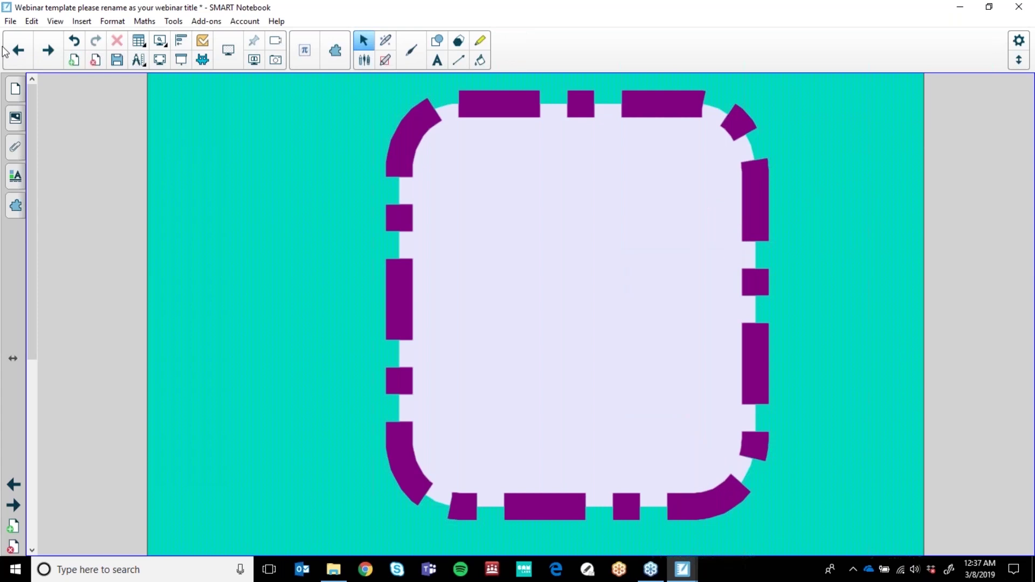
{"action": "left_click", "coordinate": [54, 50]}
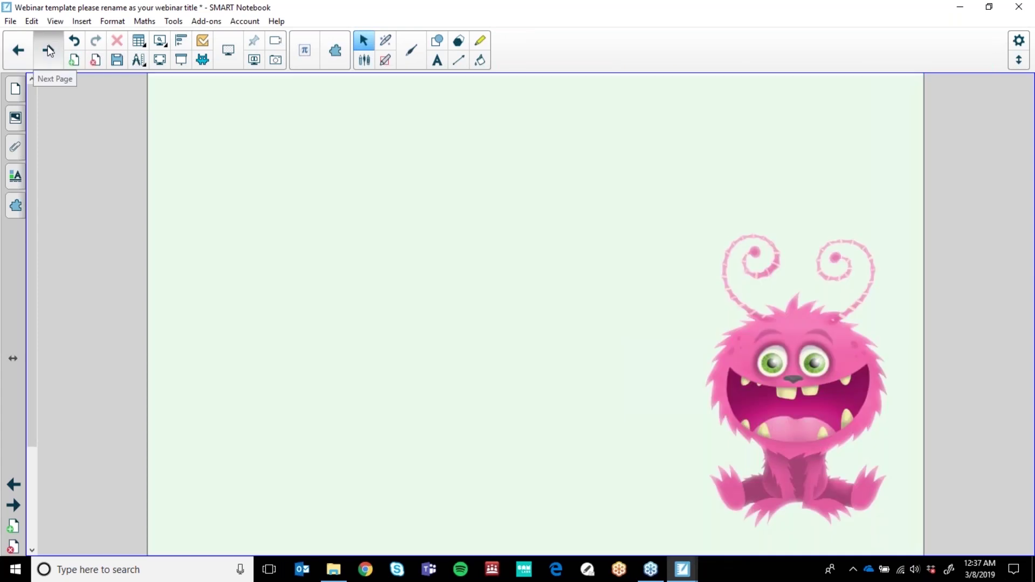
{"action": "left_click", "coordinate": [48, 51]}
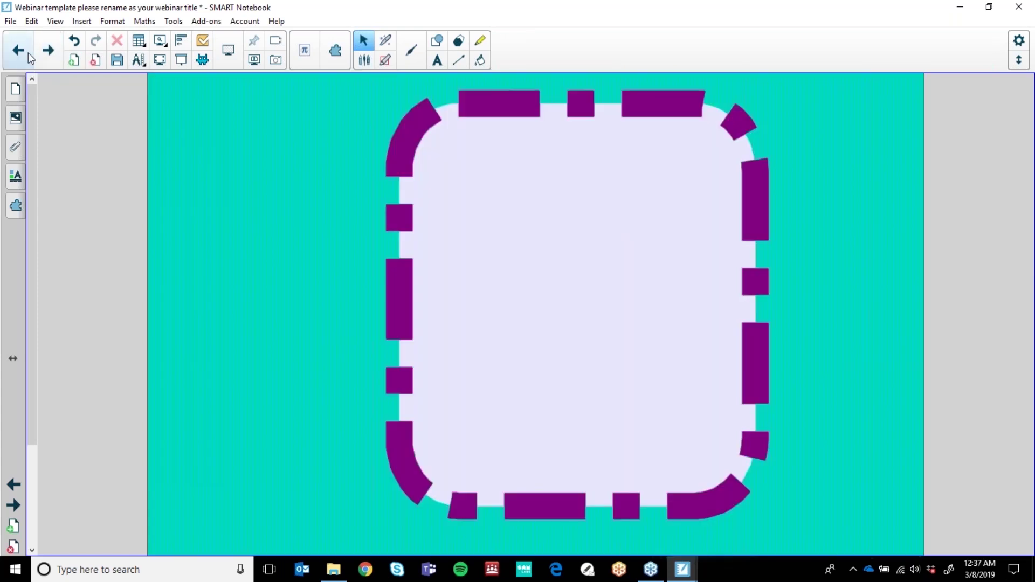
{"action": "left_click", "coordinate": [28, 53]}
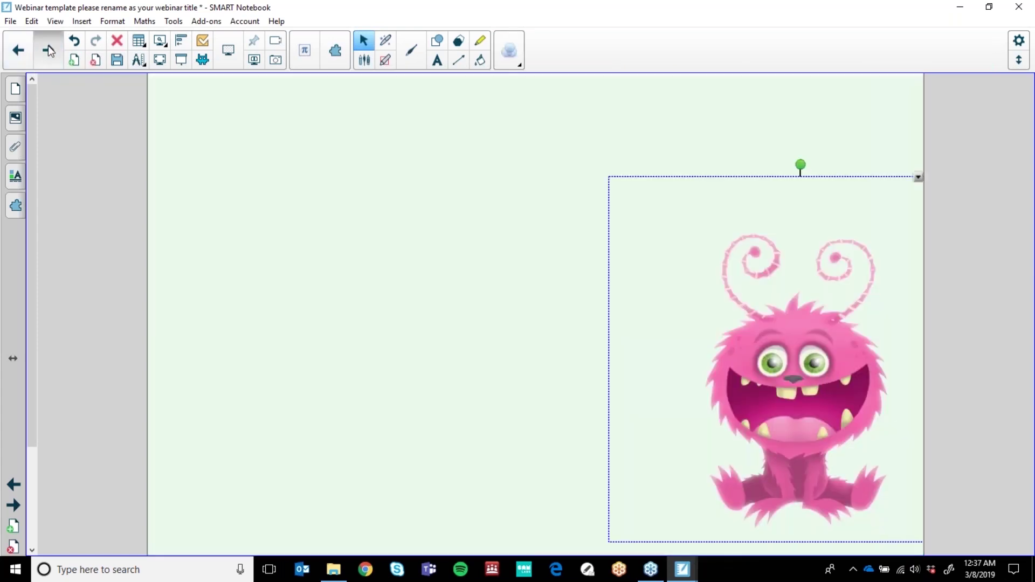
{"action": "left_click", "coordinate": [48, 48]}
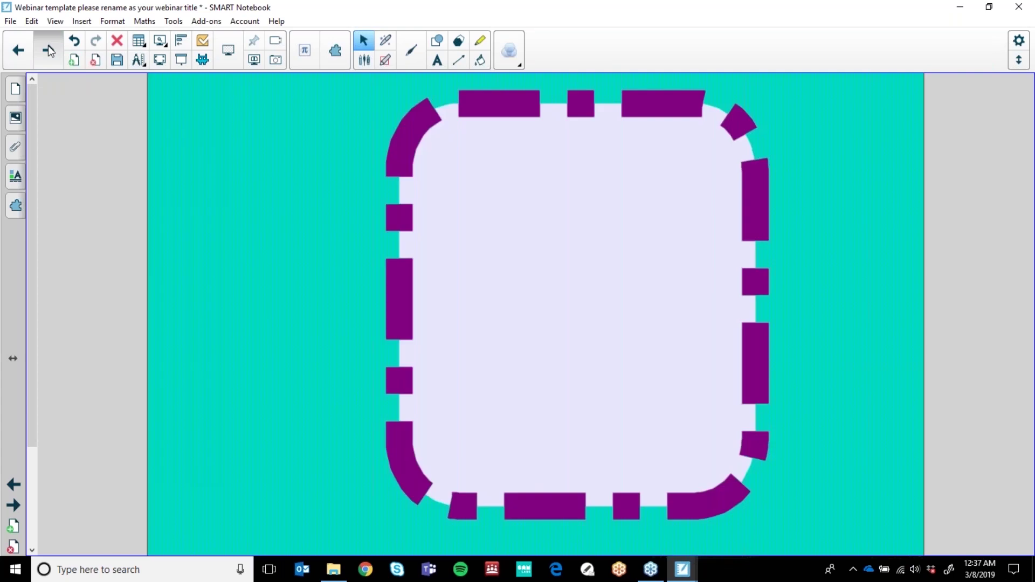
{"action": "left_click", "coordinate": [747, 400]}
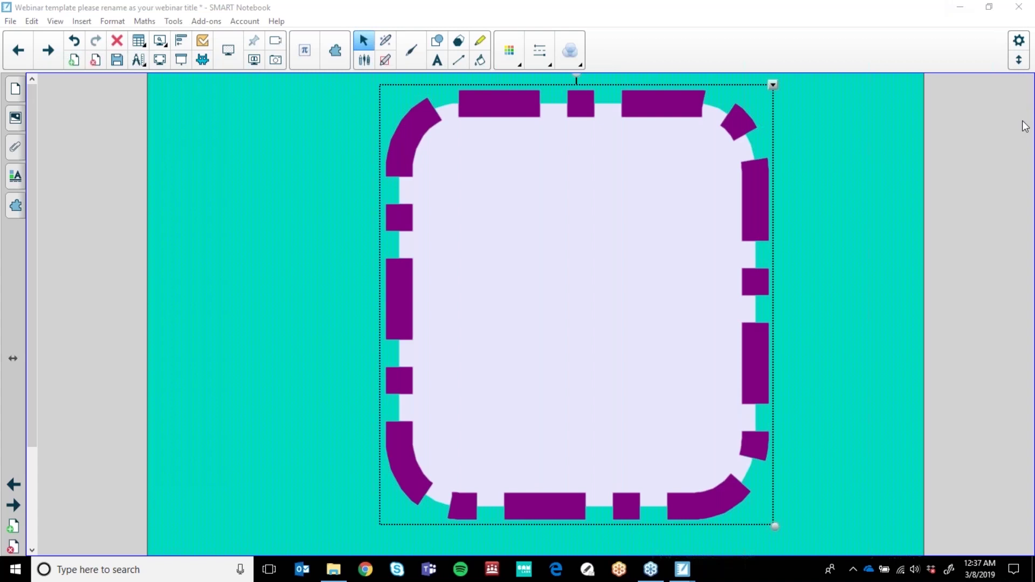
{"action": "left_click_drag", "start_coordinate": [1024, 126], "coordinate": [822, 259]}
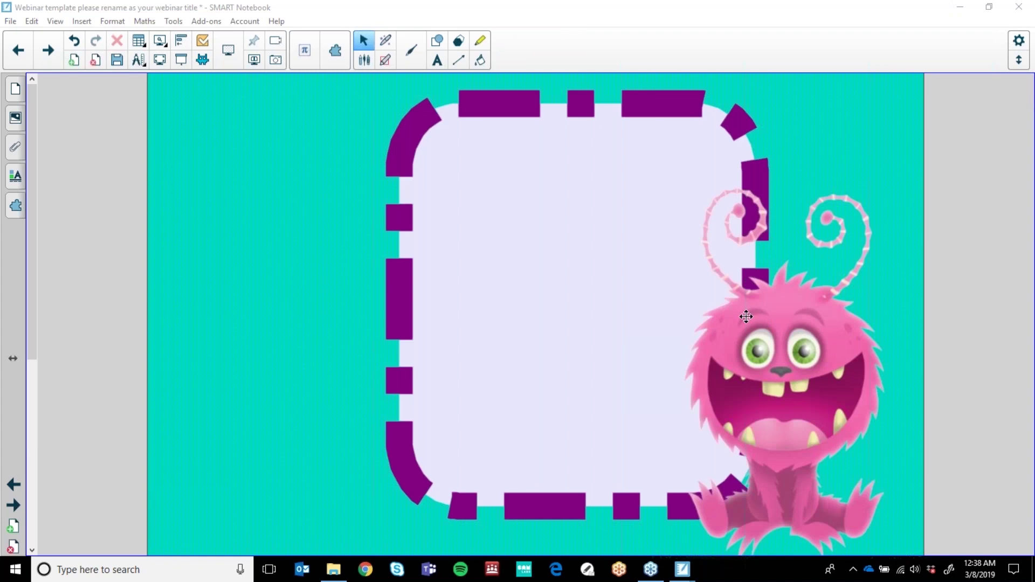
- Lock the pink monster in place and shift the rounded rectangle slightly up and to the right behind it
{"action": "left_click", "coordinate": [766, 289]}
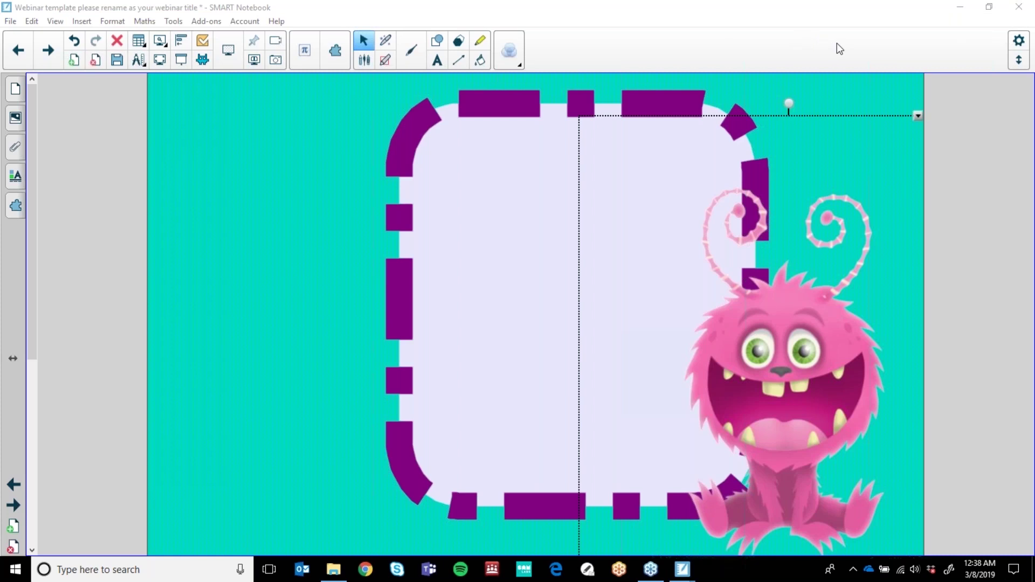
{"action": "left_click", "coordinate": [916, 117]}
{"action": "mouse_move", "coordinate": [900, 281]}
{"action": "left_click", "coordinate": [787, 291]}
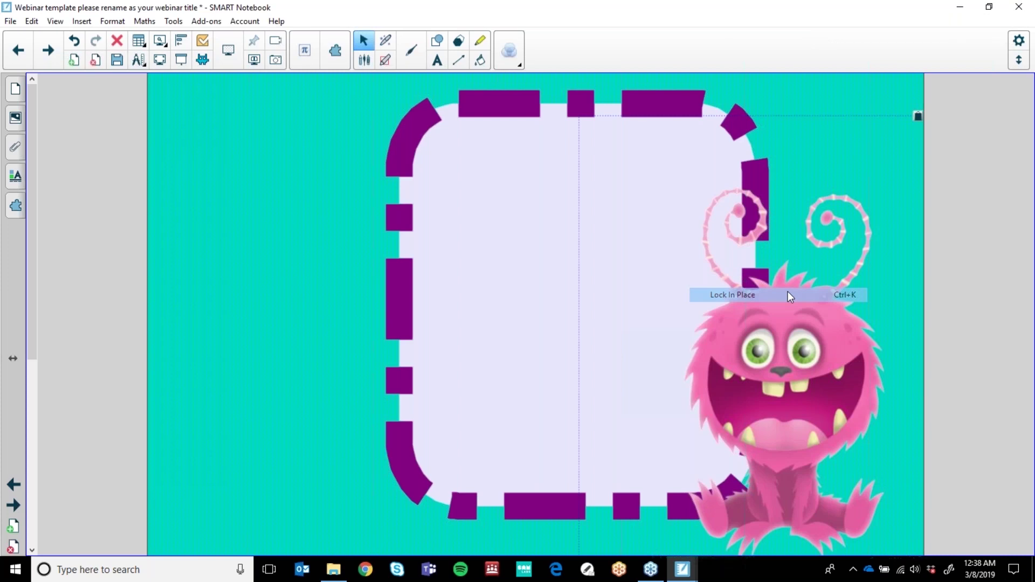
{"action": "left_click_drag", "start_coordinate": [635, 343], "coordinate": [700, 303]}
{"action": "left_click", "coordinate": [700, 303]}
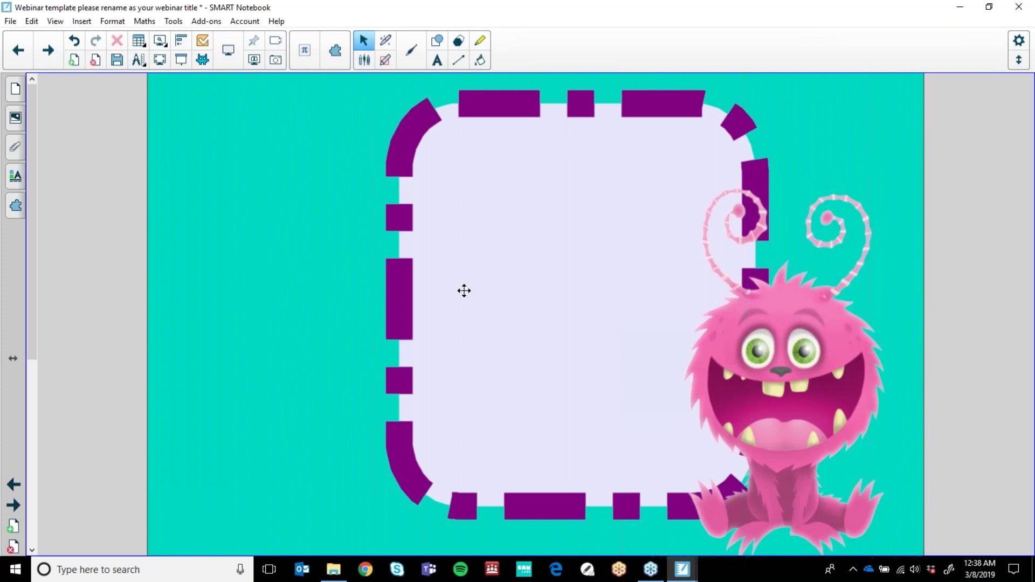
{"action": "left_click_drag", "start_coordinate": [464, 291], "coordinate": [552, 218]}
- Add 36-point Arial text inside the rounded rectangle reading "Hello Year 2," with "Choose your activity for today." on the line below
{"action": "left_click", "coordinate": [437, 60]}
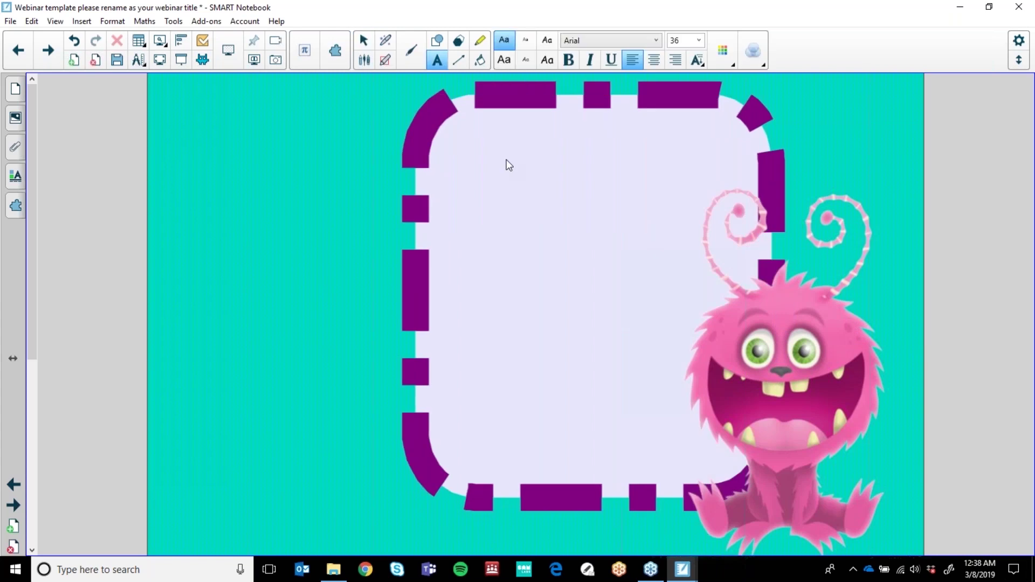
{"action": "left_click", "coordinate": [506, 164]}
{"action": "type", "text": "Hello "}
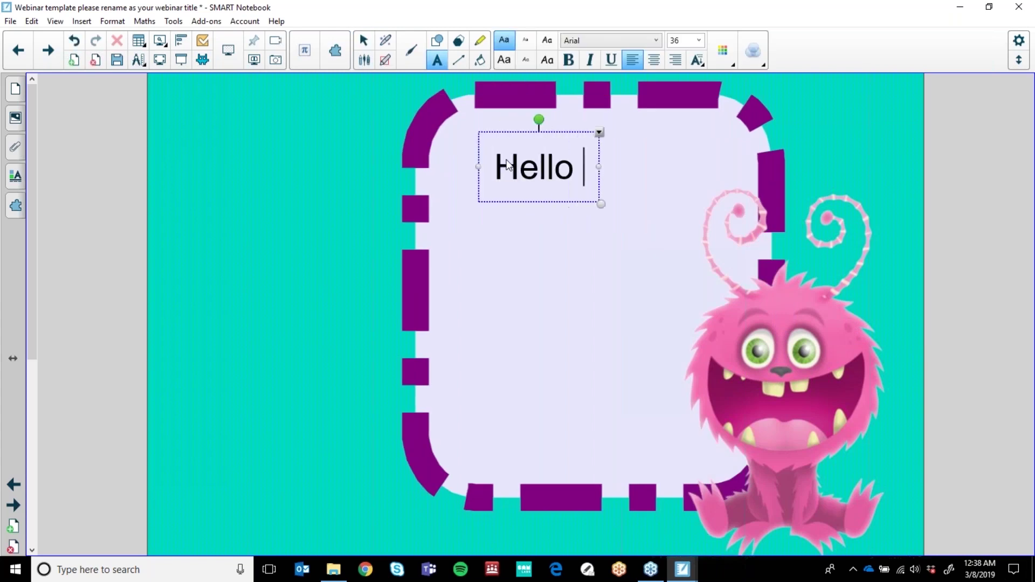
{"action": "type", "text": "Year 2"}
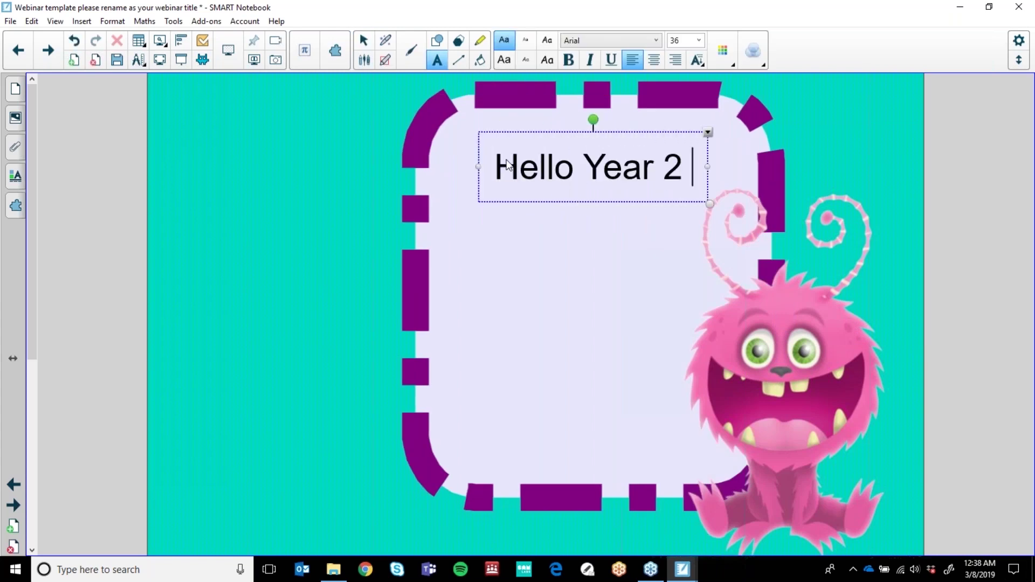
{"action": "type", "text": ","}
{"action": "key", "text": "Return"}
{"action": "type", "text": "C"}
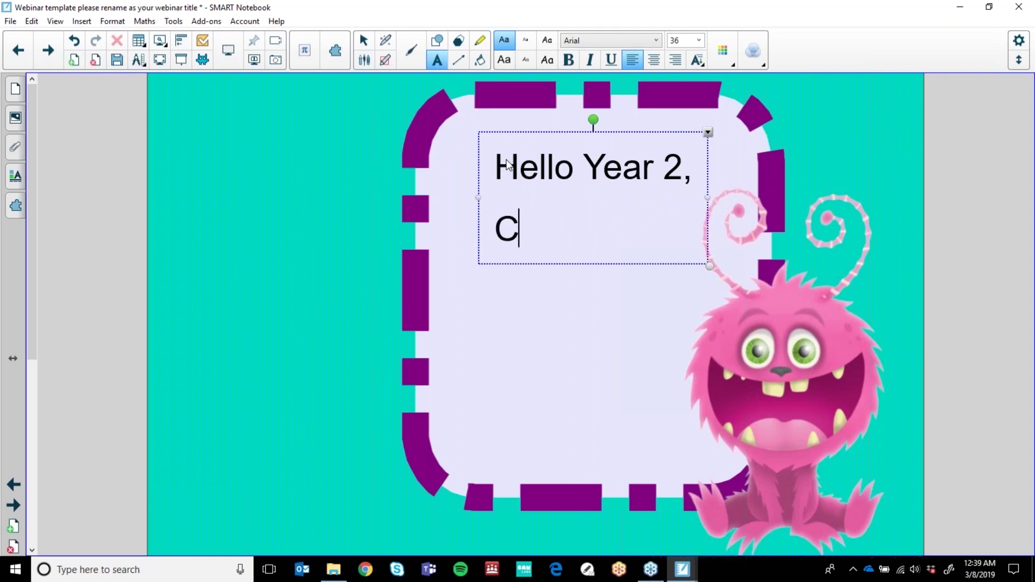
{"action": "type", "text": "hoose your "}
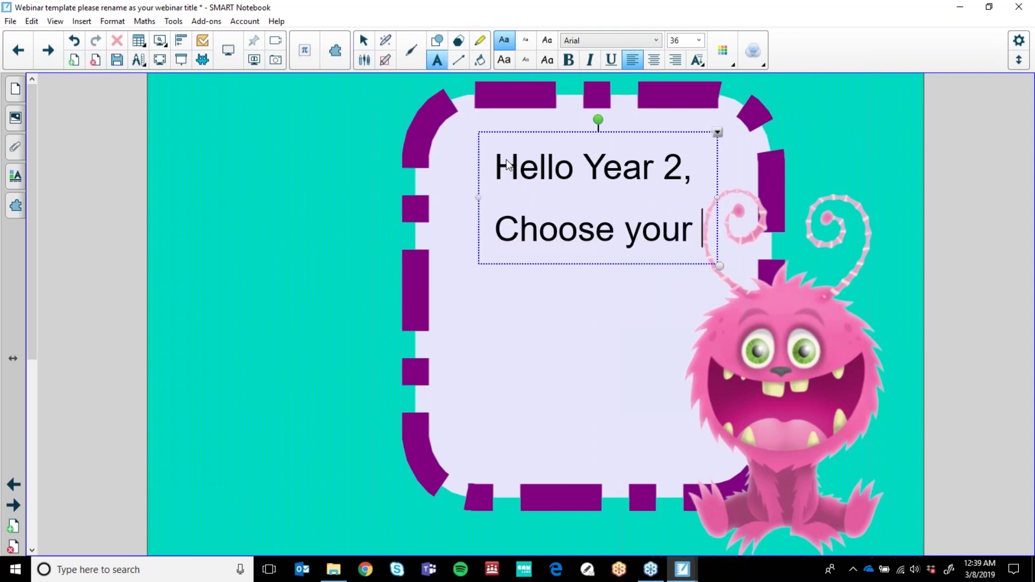
{"action": "type", "text": "activ"}
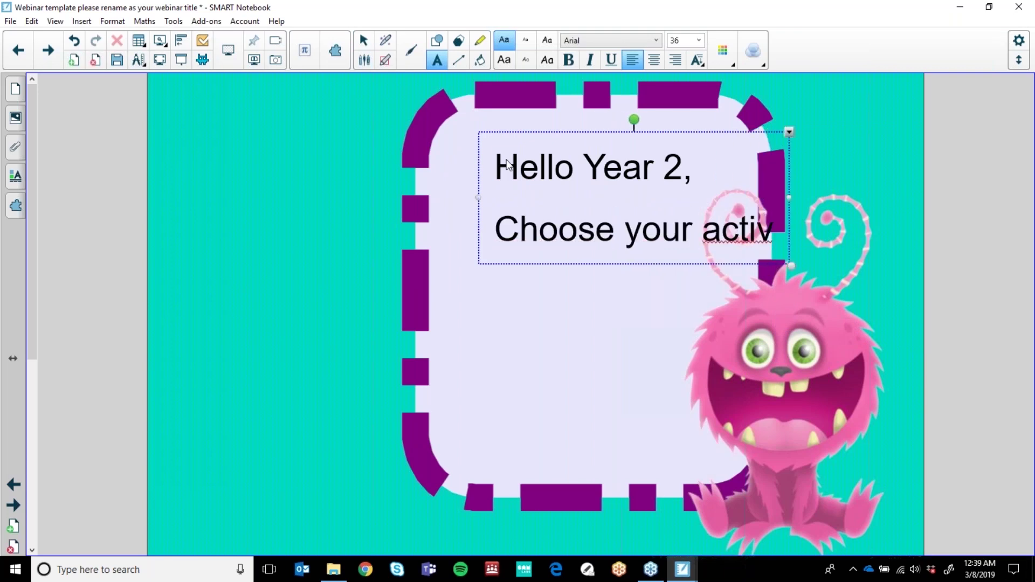
{"action": "type", "text": "ity for today."}
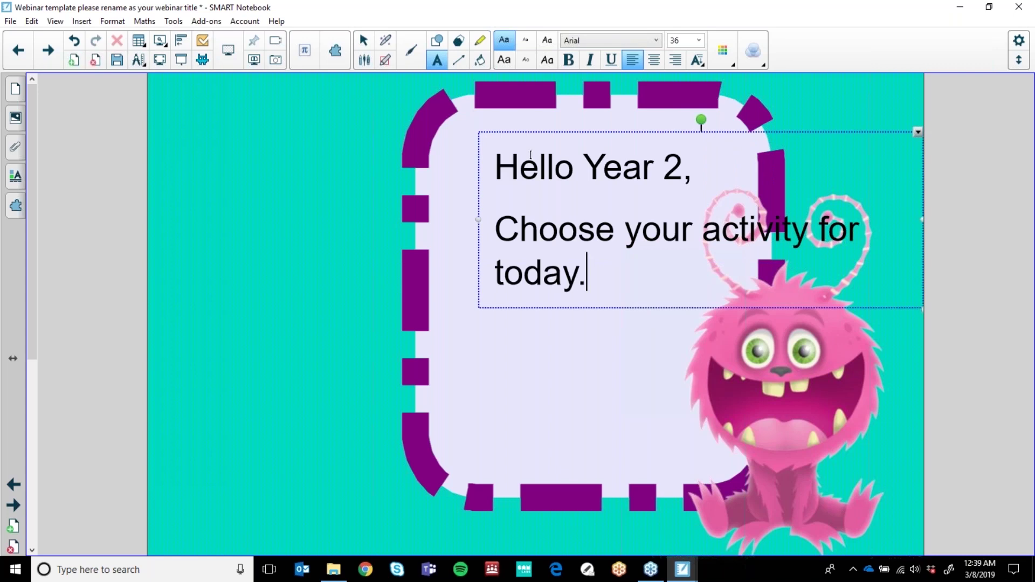
- Break the greeting text so "activity for today." sits on its own line, and move the text slightly up and to the left
{"action": "left_click", "coordinate": [695, 232]}
{"action": "key", "text": "Return"}
{"action": "left_click", "coordinate": [300, 227]}
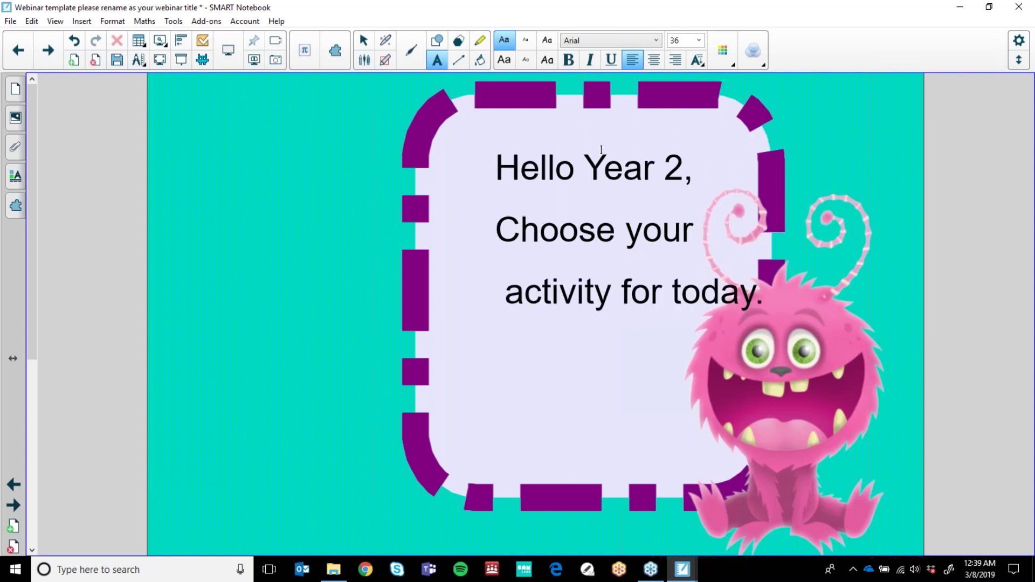
{"action": "left_click", "coordinate": [364, 40]}
{"action": "left_click_drag", "start_coordinate": [567, 170], "coordinate": [543, 162]}
- Select the greeting text together with the rounded rectangle behind it and group them into one object
{"action": "left_click_drag", "start_coordinate": [319, 89], "coordinate": [822, 391]}
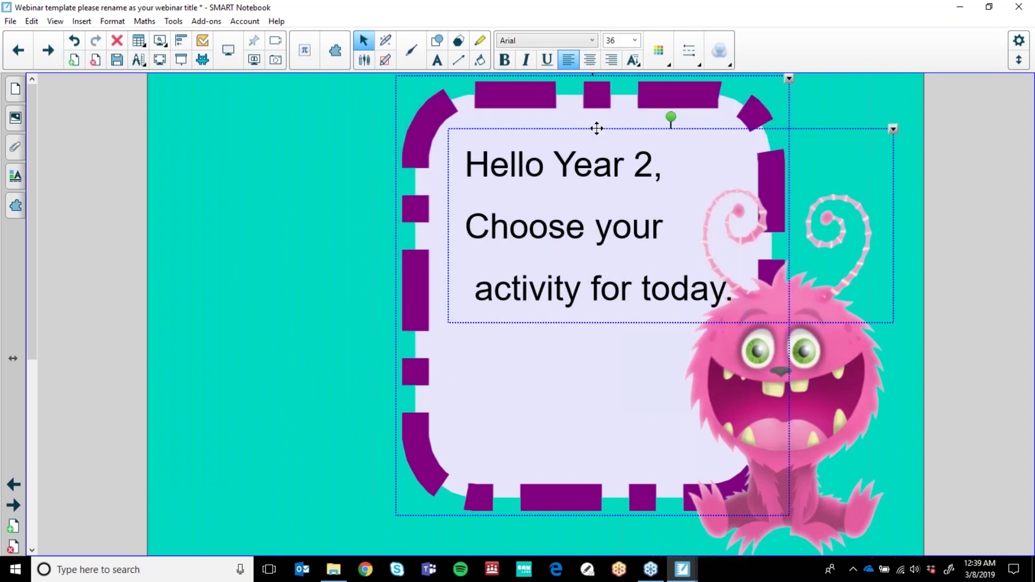
{"action": "right_click", "coordinate": [557, 98]}
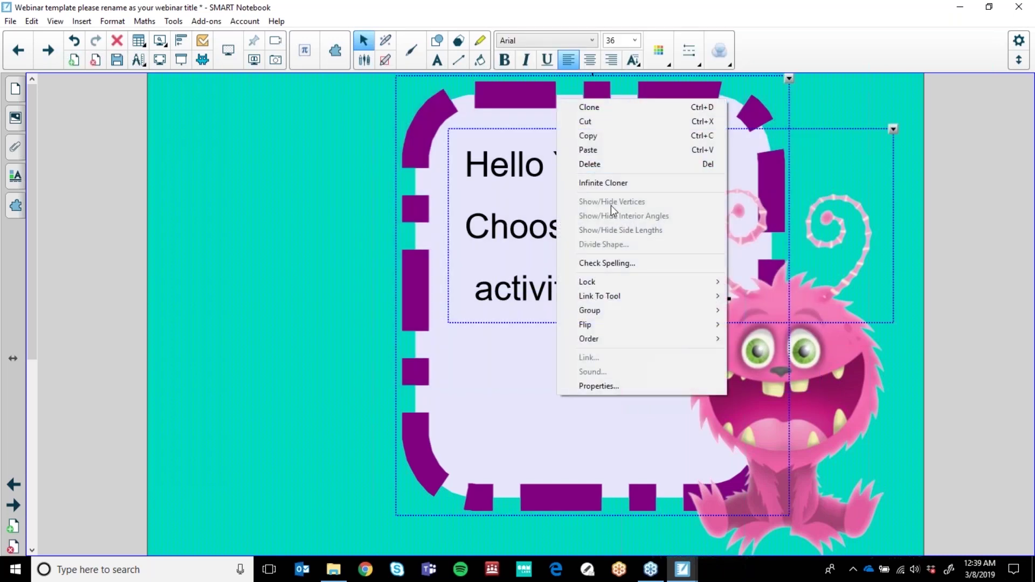
{"action": "mouse_move", "coordinate": [623, 317]}
{"action": "left_click", "coordinate": [753, 310]}
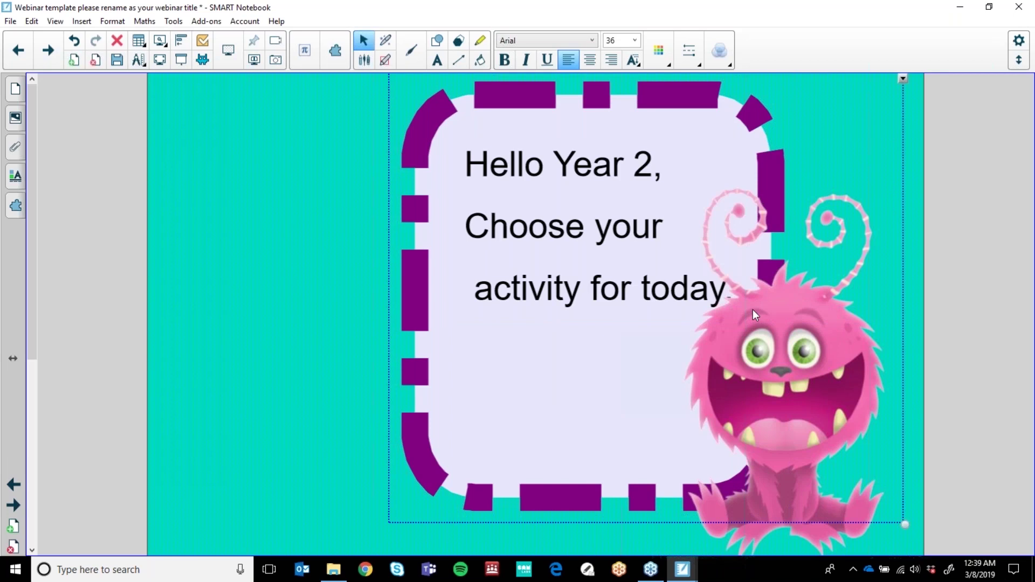
{"action": "left_click", "coordinate": [250, 256]}
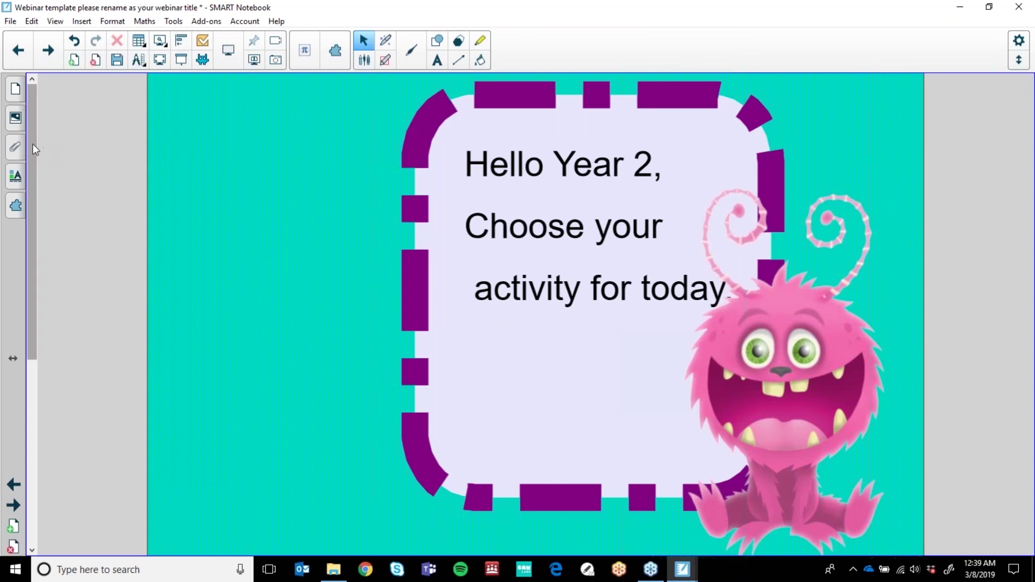
- Search the Gallery for "widgets" and expand the Interactive and Multimedia results
{"action": "left_click", "coordinate": [16, 119]}
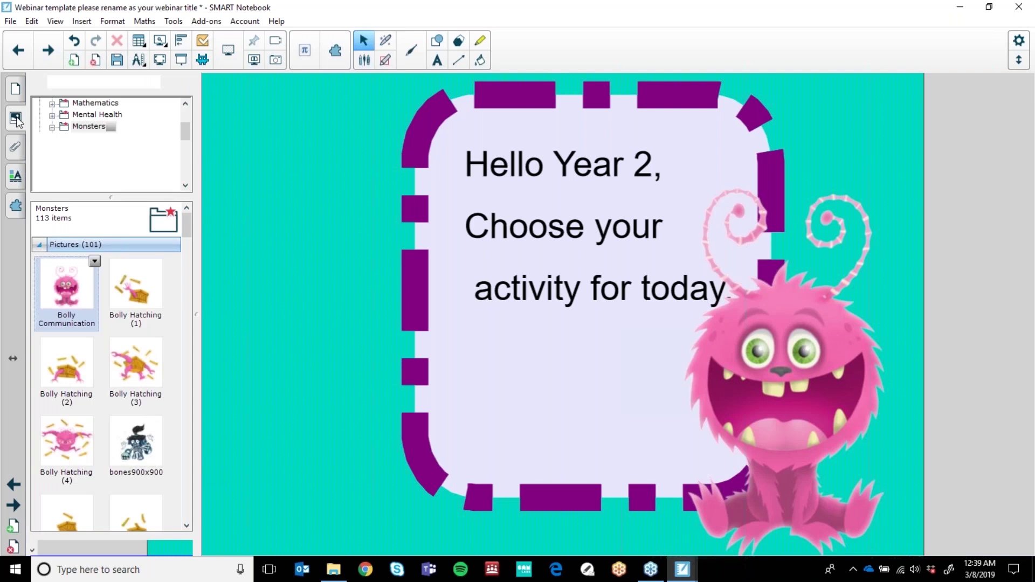
{"action": "type", "text": "wisgets"}
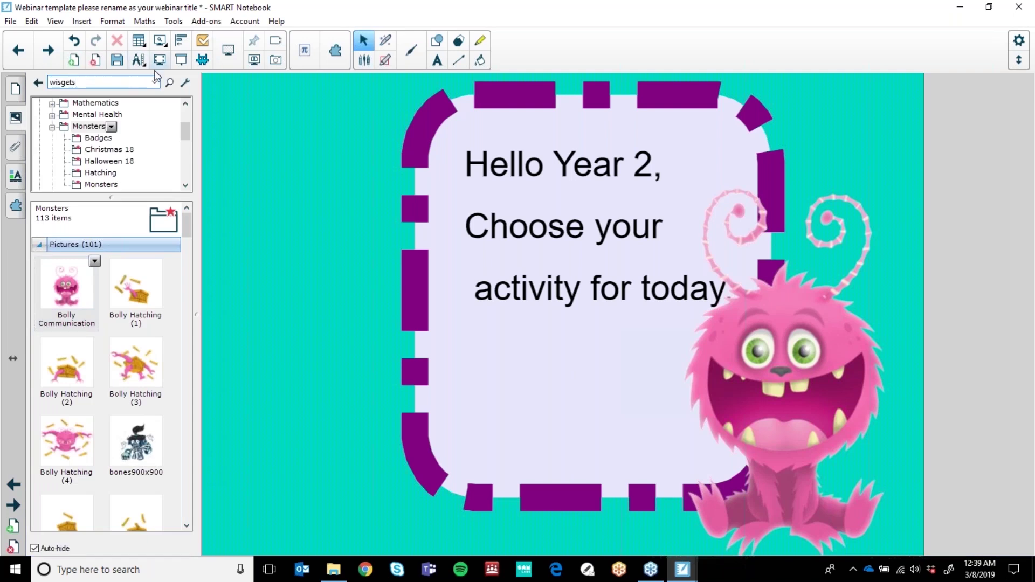
{"action": "key", "text": "BackSpace"}
{"action": "key", "text": "BackSpace"}
{"action": "key", "text": "BackSpace"}
{"action": "key", "text": "BackSpace"}
{"action": "key", "text": "BackSpace"}
{"action": "type", "text": "dgets"}
{"action": "left_click", "coordinate": [169, 82]}
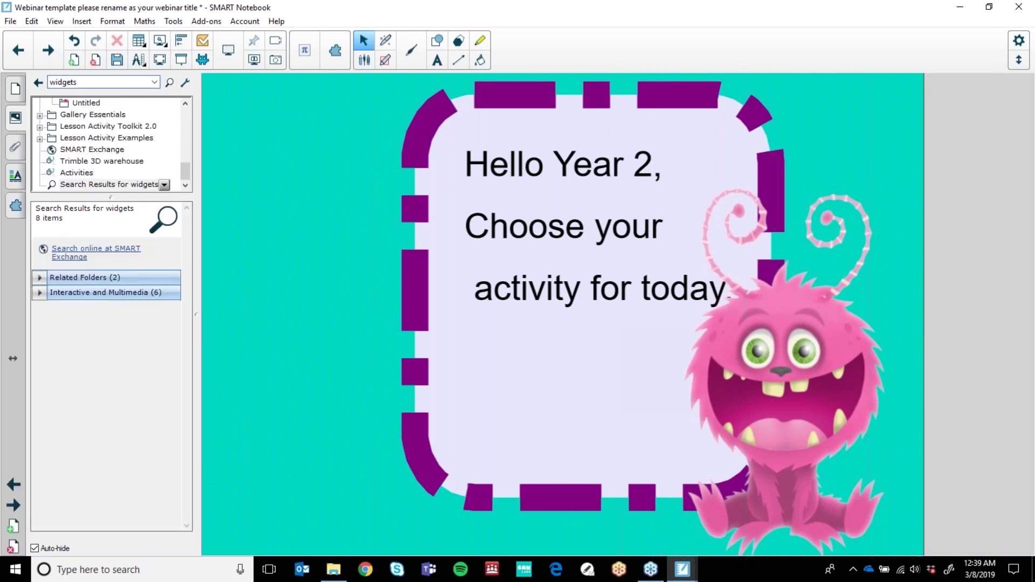
{"action": "left_click", "coordinate": [39, 292]}
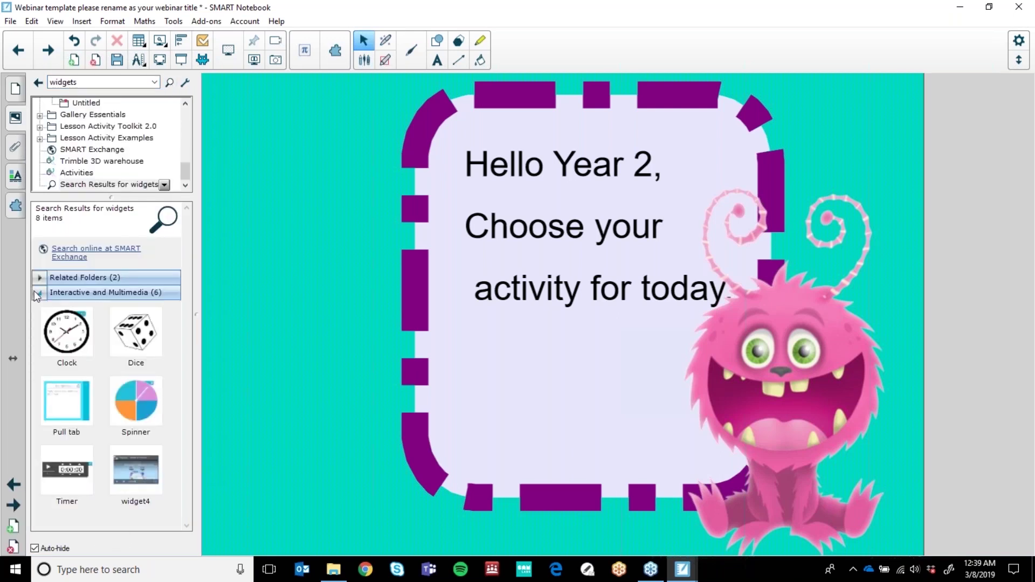
- Add a Pull tab widget at the page's left edge and title it "Week 1 - Spelling"
{"action": "left_click_drag", "start_coordinate": [80, 392], "coordinate": [265, 325]}
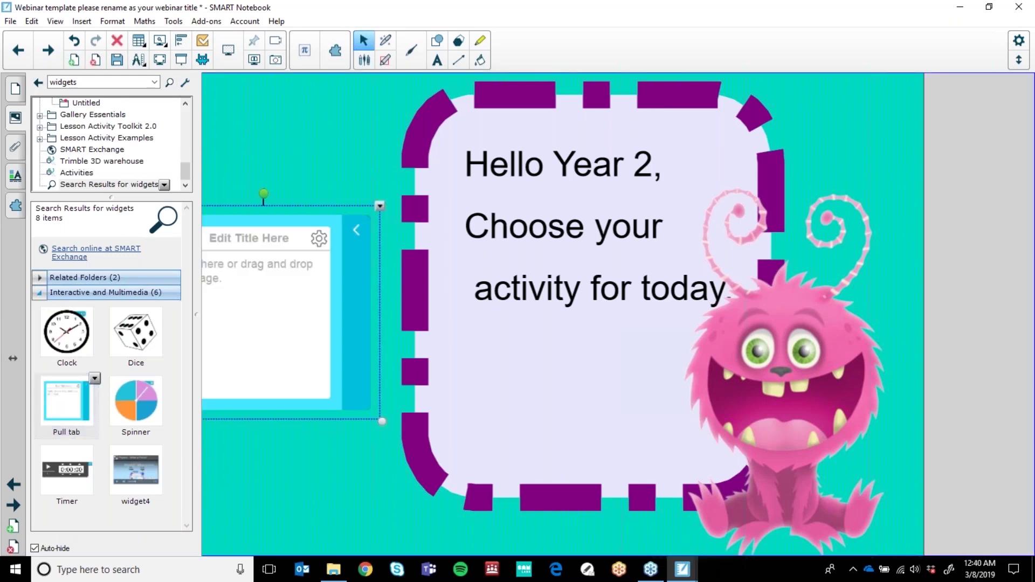
{"action": "left_click", "coordinate": [263, 244]}
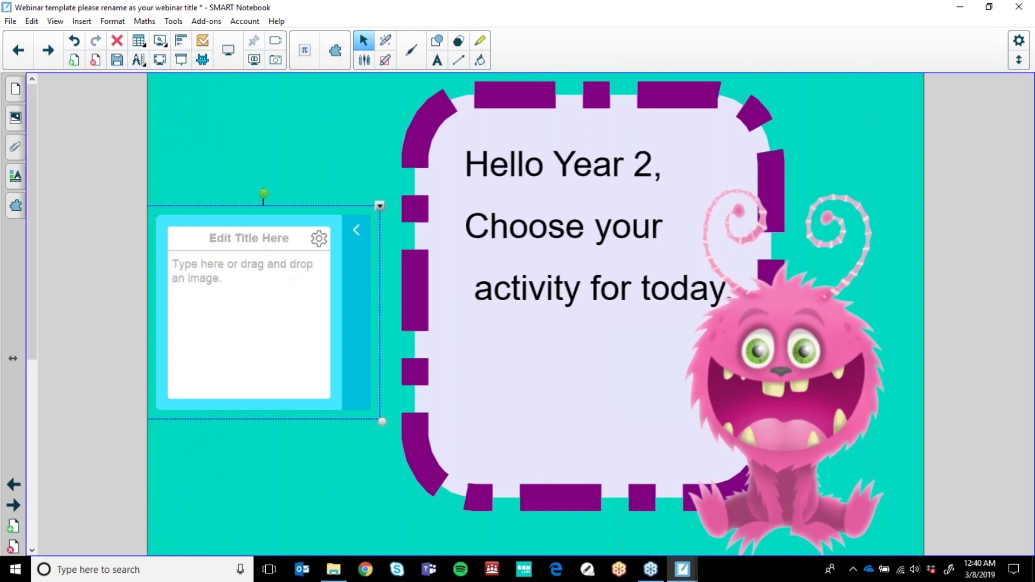
{"action": "type", "text": "Week 1 "}
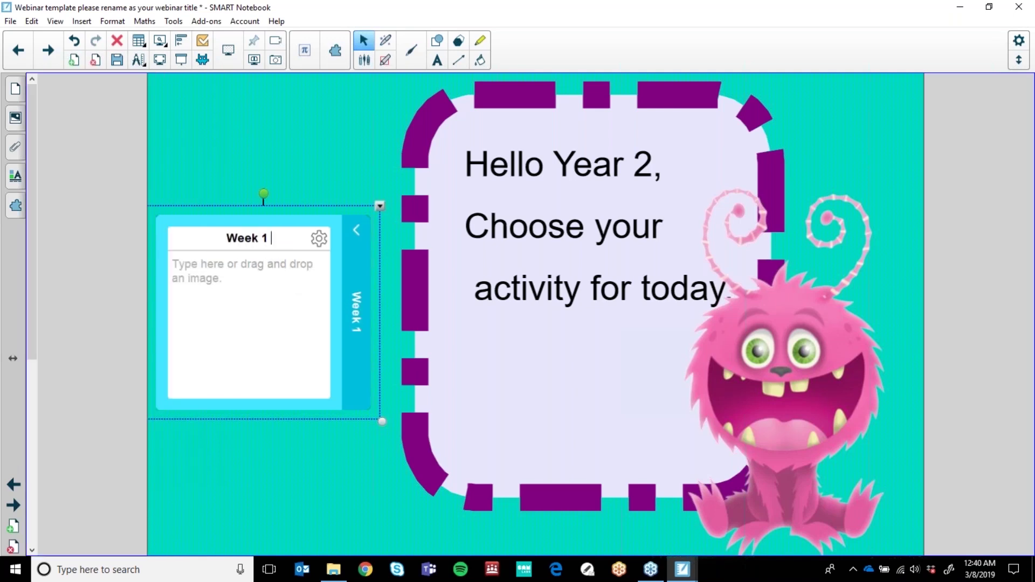
{"action": "type", "text": "- Spelling"}
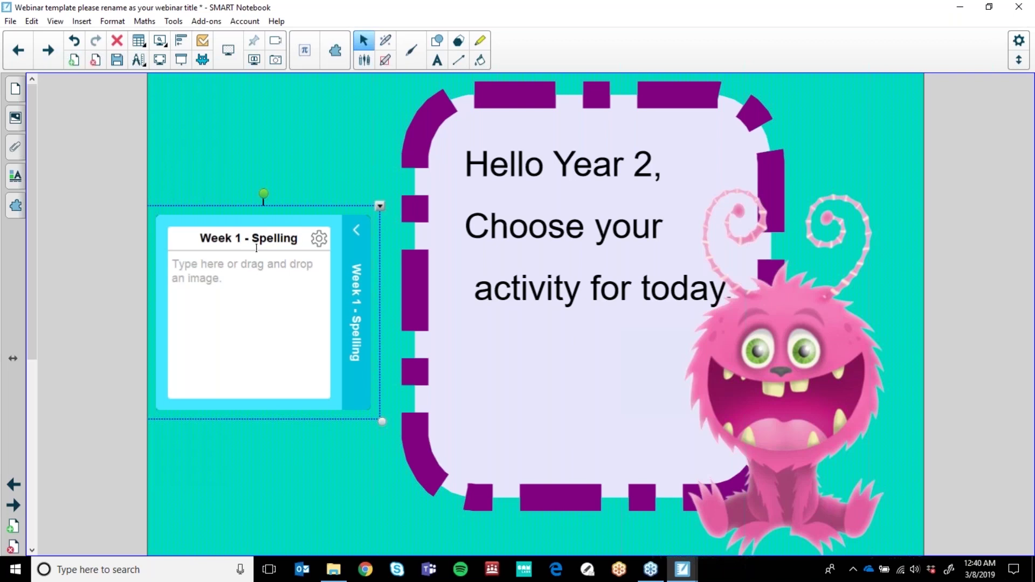
- Enter "Sping the wheel to find out your activity" as the pull tab's body text and collapse the tab against the page edge
{"action": "type", "text": "Sping"}
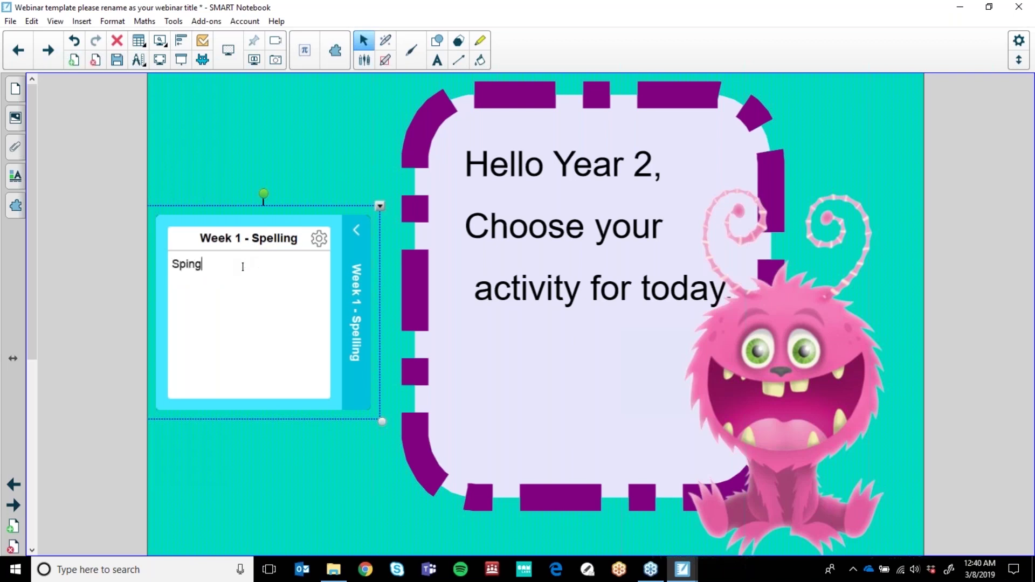
{"action": "type", "text": " the wheel to find out your activity"}
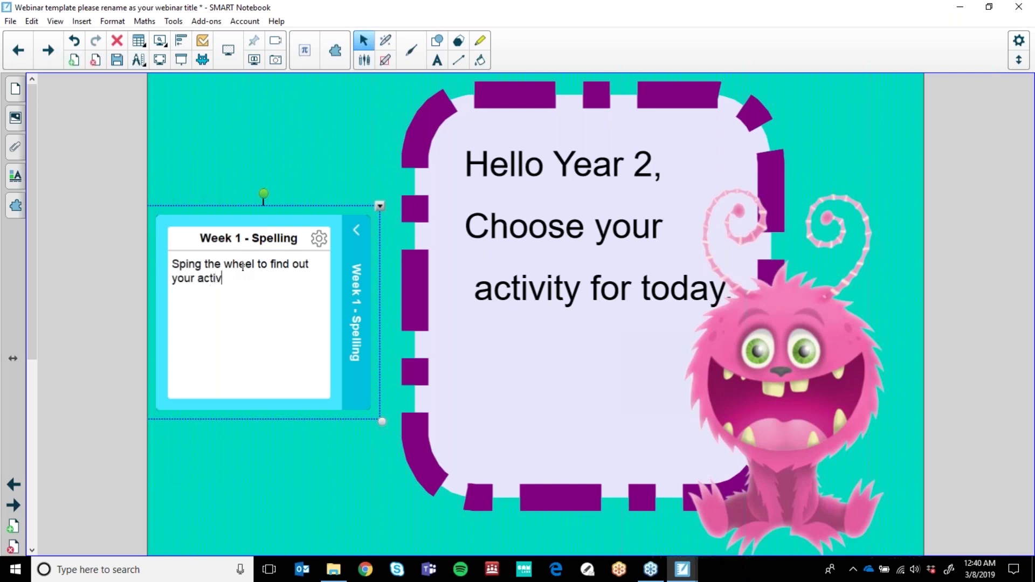
{"action": "left_click", "coordinate": [323, 245]}
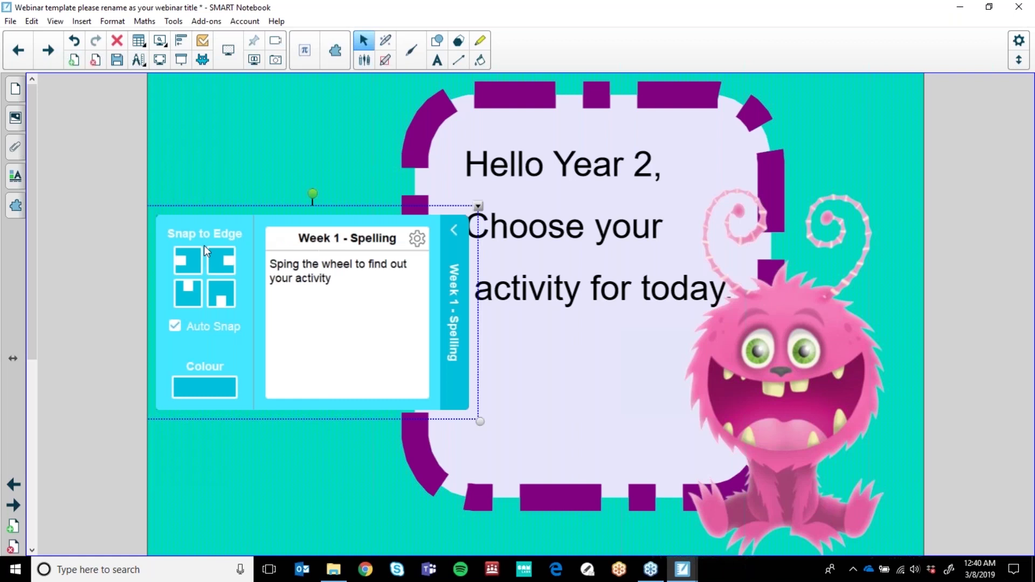
{"action": "left_click", "coordinate": [455, 233]}
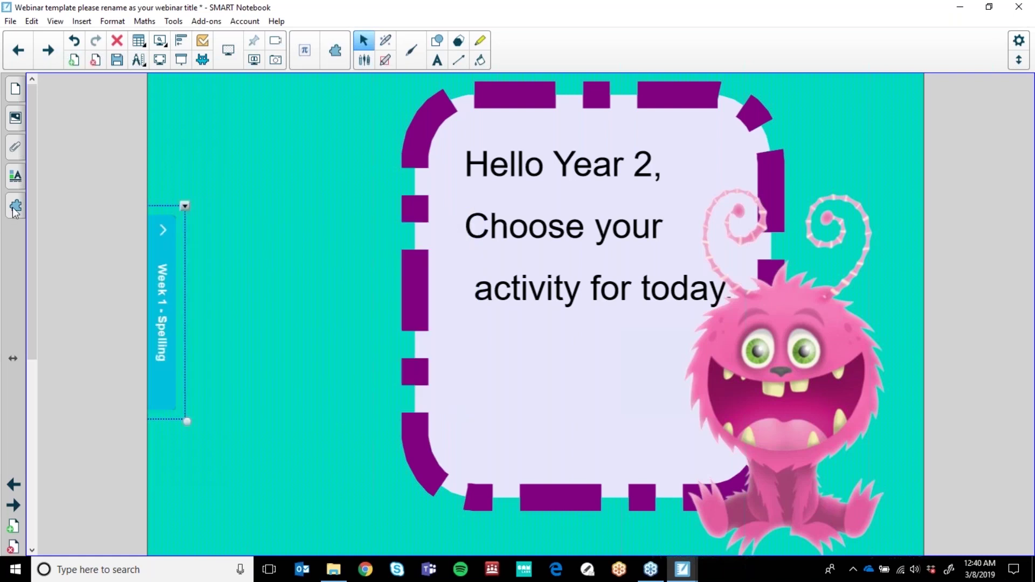
- Add a Spinner widget from the Gallery beside the rounded rectangle, open its settings and move it up so all segment fields fit
{"action": "left_click", "coordinate": [15, 119]}
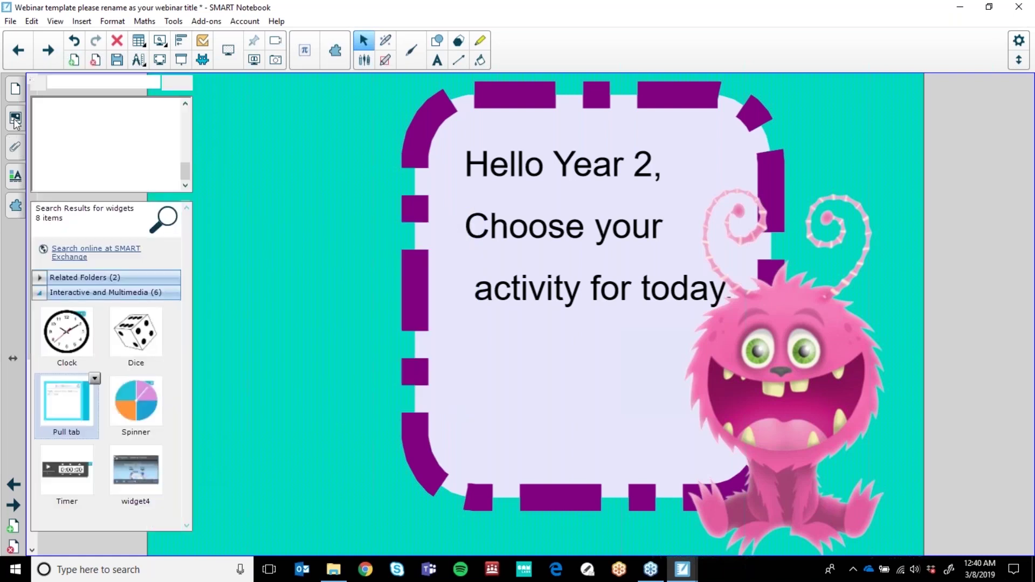
{"action": "left_click_drag", "start_coordinate": [135, 401], "coordinate": [353, 354]}
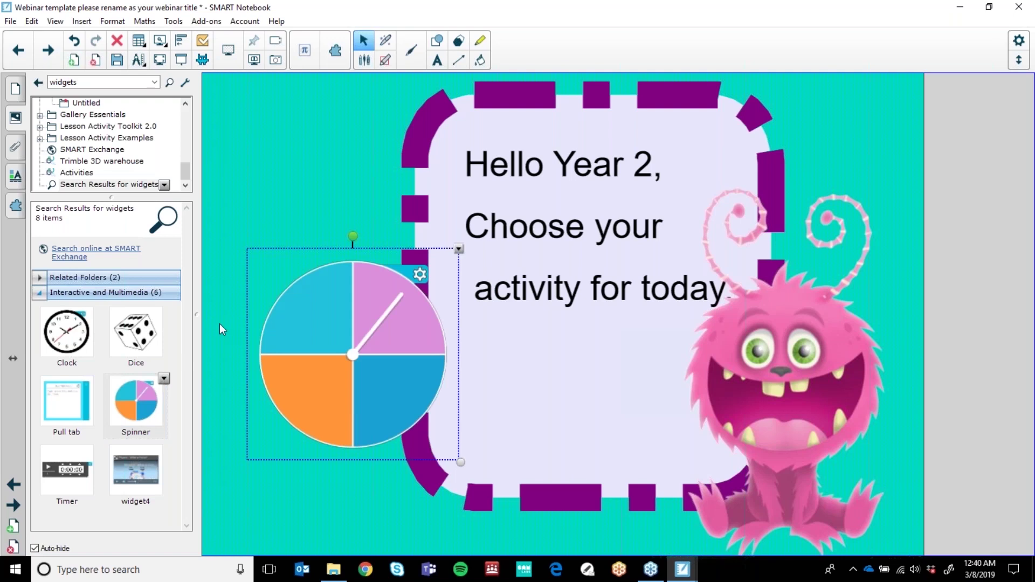
{"action": "left_click", "coordinate": [419, 276]}
{"action": "left_click_drag", "start_coordinate": [377, 230], "coordinate": [395, 108]}
- Label the spinner's four segments Playdoh, Skipping, SSP Piano and ClassLab, trying out a fifth segment and removing it again
{"action": "left_click", "coordinate": [323, 426]}
{"action": "type", "text": "Playg"}
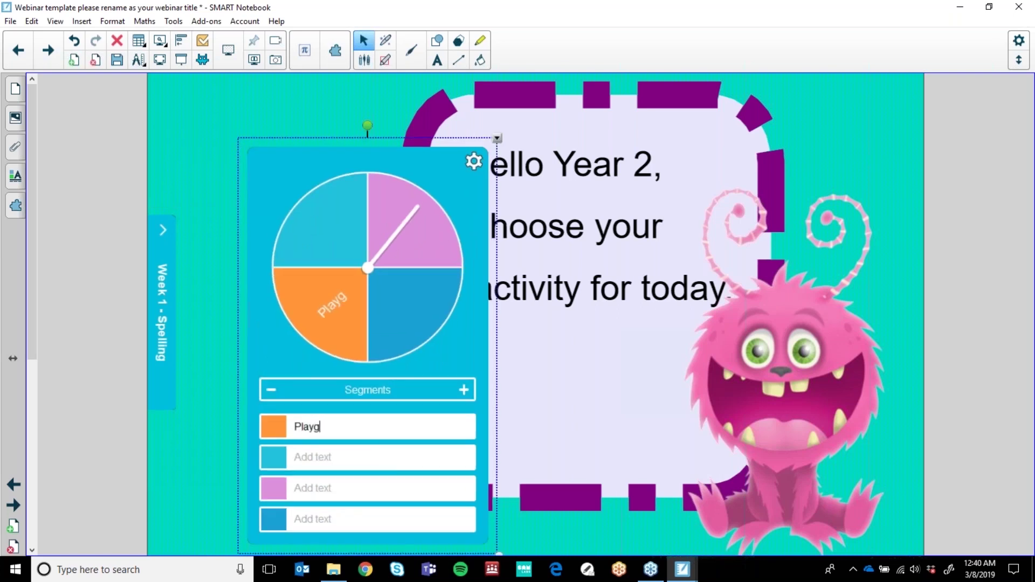
{"action": "key", "text": "BackSpace"}
{"action": "type", "text": "doh"}
{"action": "left_click", "coordinate": [295, 457]}
{"action": "type", "text": "Skipping"}
{"action": "left_click", "coordinate": [294, 487]}
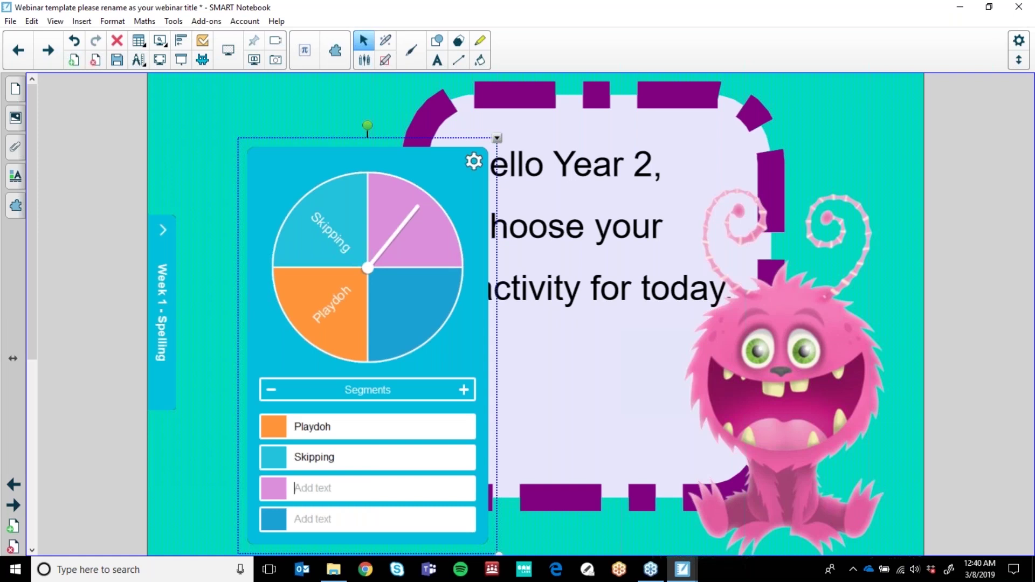
{"action": "type", "text": "SSP Piano"}
{"action": "left_click", "coordinate": [294, 519]}
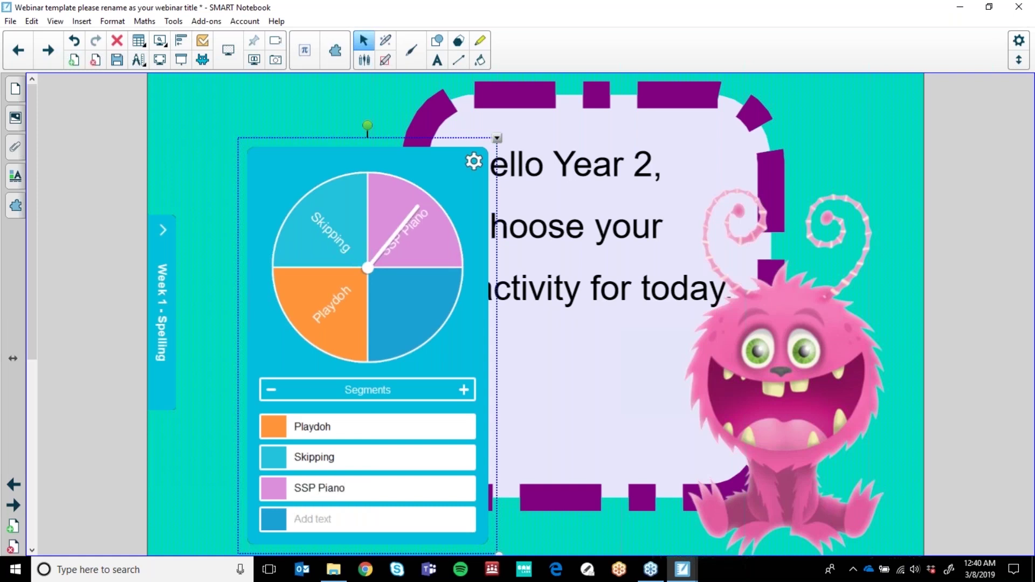
{"action": "type", "text": "ClassLab"}
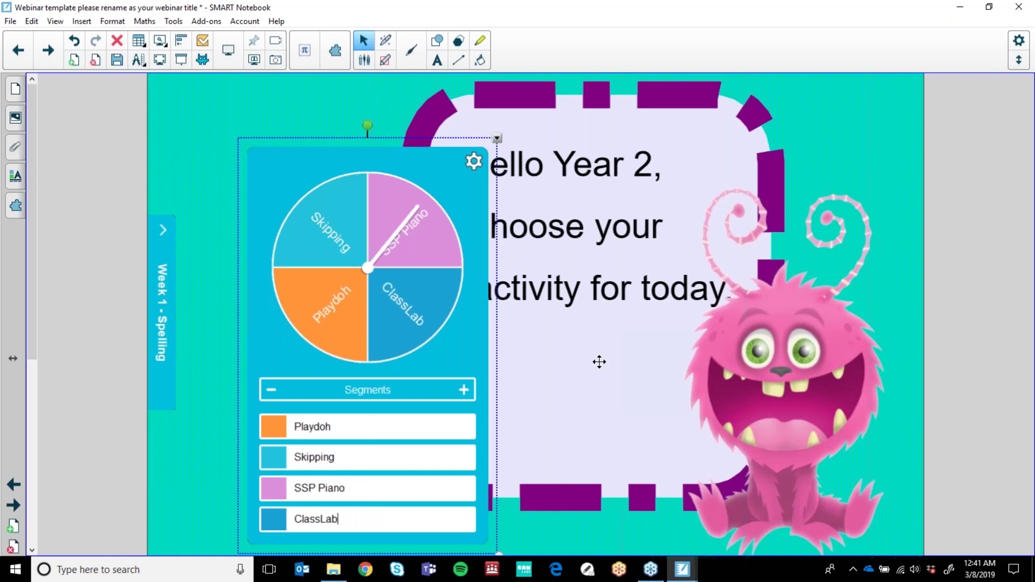
{"action": "left_click", "coordinate": [463, 389]}
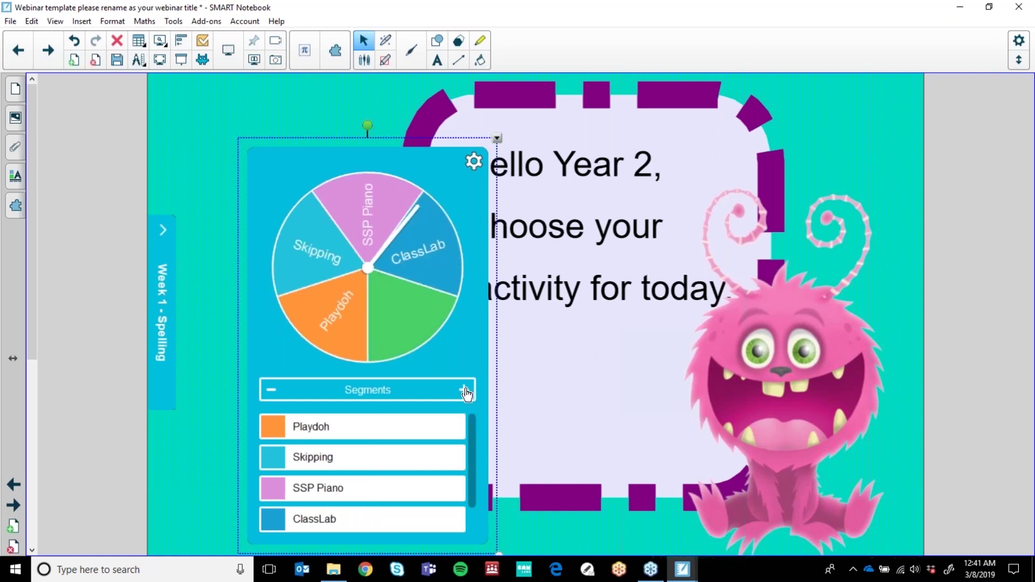
{"action": "left_click", "coordinate": [271, 390]}
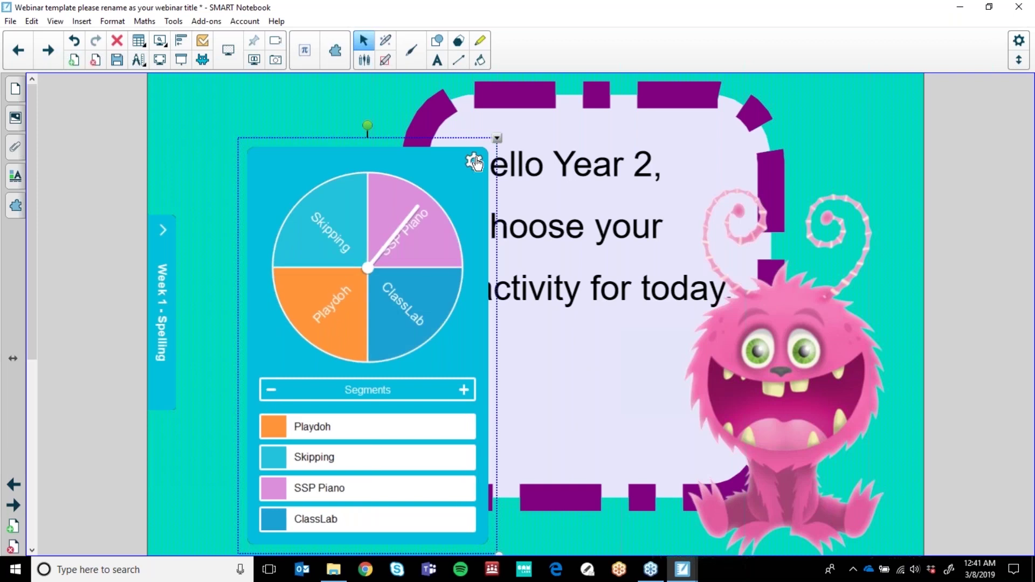
- Close the spinner's settings, move it lower on the page and enlarge it over the rectangle's lower-left corner
{"action": "left_click", "coordinate": [475, 161]}
{"action": "left_click_drag", "start_coordinate": [391, 207], "coordinate": [387, 285]}
{"action": "left_click_drag", "start_coordinate": [484, 499], "coordinate": [553, 505]}
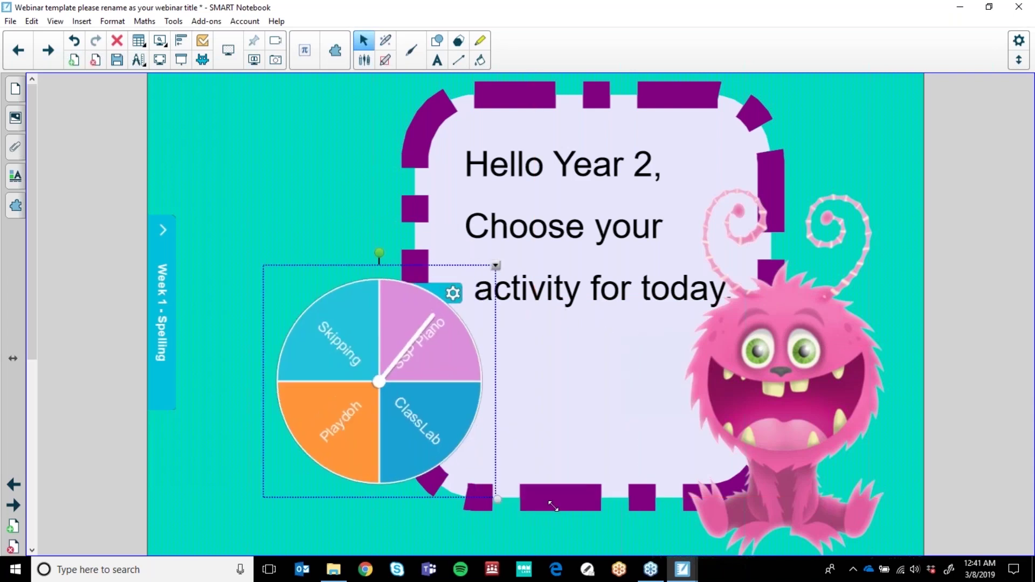
{"action": "left_click", "coordinate": [447, 306]}
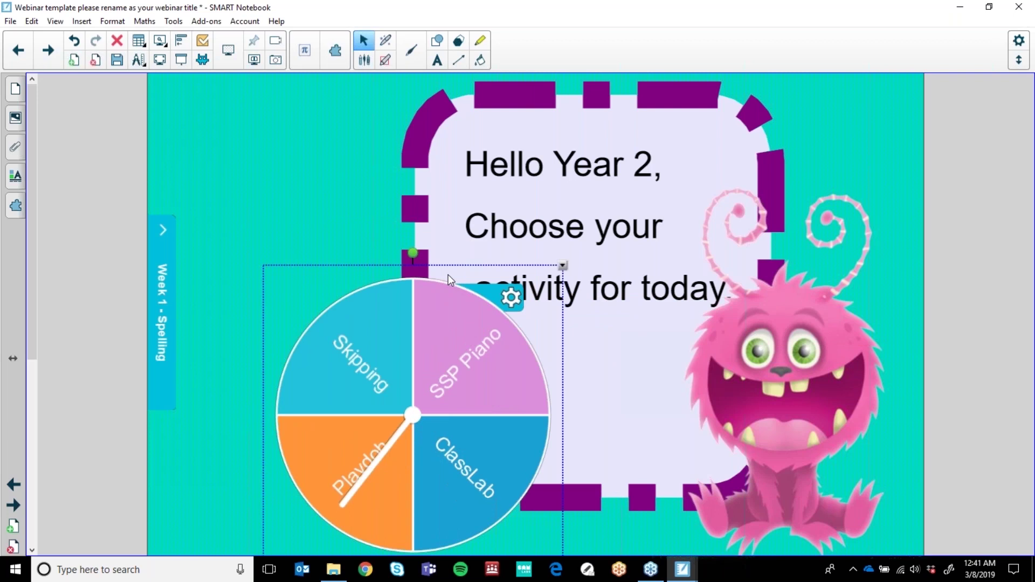
- Reposition the enlarged spinner further down and to the left, clear of the greeting text, and deselect it
{"action": "mouse_move", "coordinate": [443, 262]}
{"action": "left_mouse_down"}
{"action": "mouse_move", "coordinate": [442, 283]}
{"action": "mouse_move", "coordinate": [456, 252]}
{"action": "mouse_move", "coordinate": [442, 272]}
{"action": "left_mouse_up"}
{"action": "left_click", "coordinate": [300, 272]}
{"action": "left_click_drag", "start_coordinate": [289, 273], "coordinate": [270, 291]}
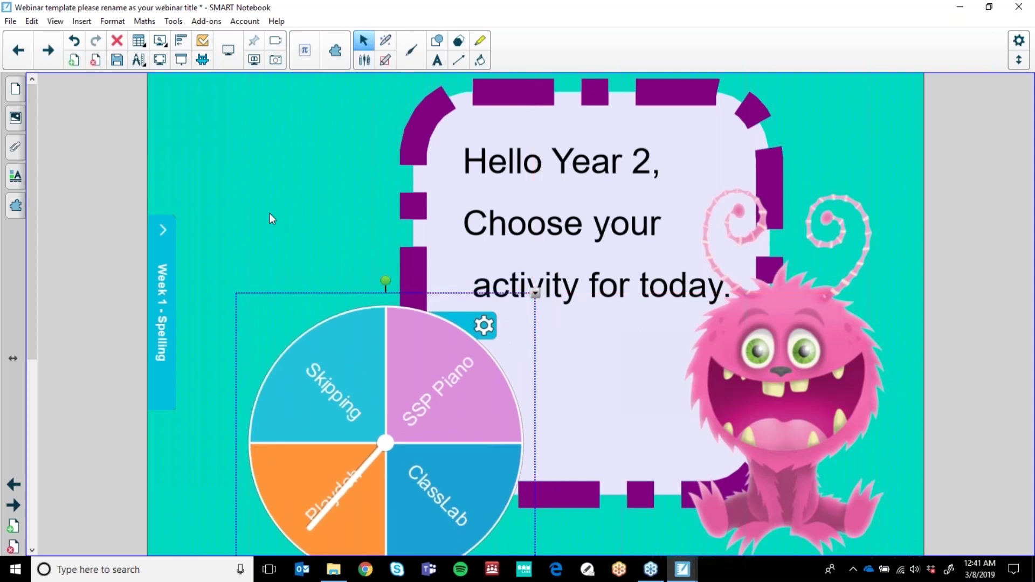
{"action": "left_click", "coordinate": [269, 212]}
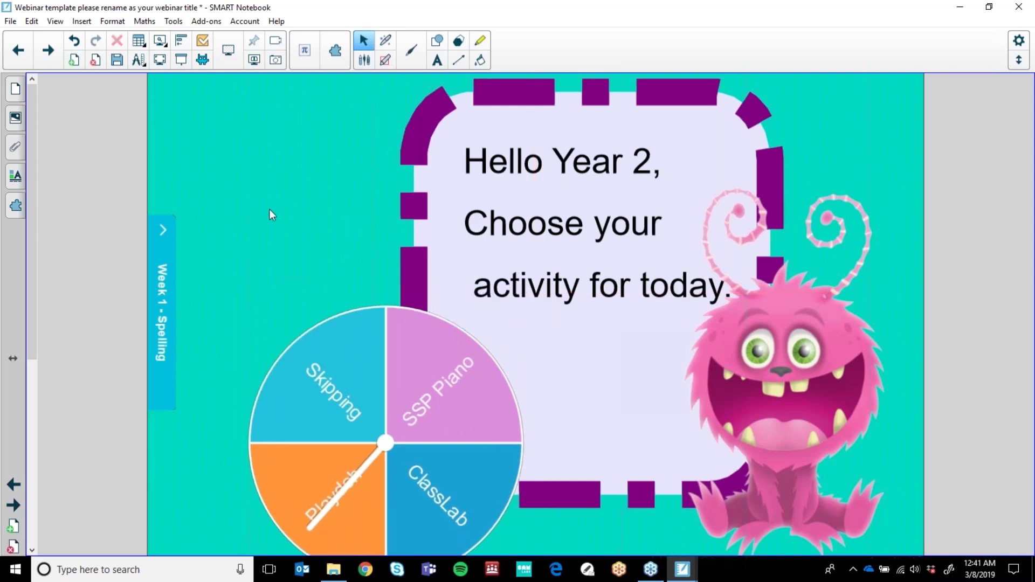
{"action": "key", "text": "ctrl+a"}
{"action": "left_click", "coordinate": [161, 225]}
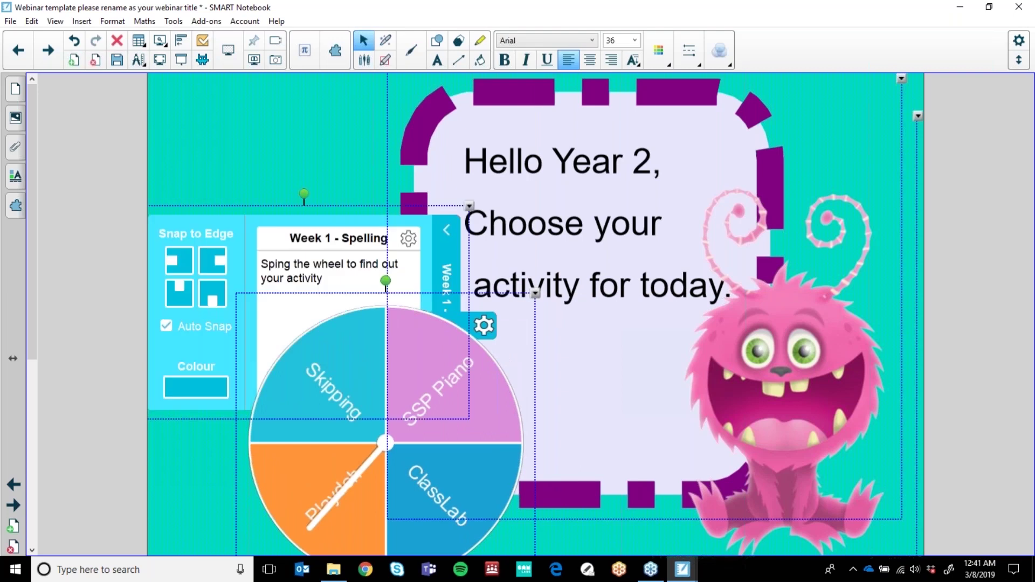
{"action": "left_click", "coordinate": [301, 173]}
{"action": "left_click_drag", "start_coordinate": [293, 107], "coordinate": [793, 540]}
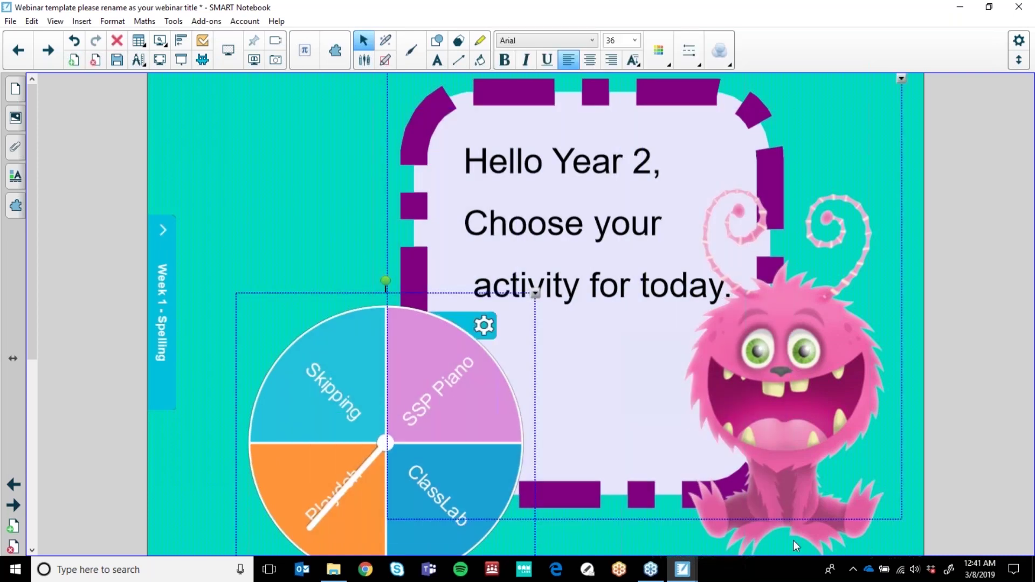
- Lock the spinner in place and spin its pointer to test it
{"action": "left_click", "coordinate": [483, 376]}
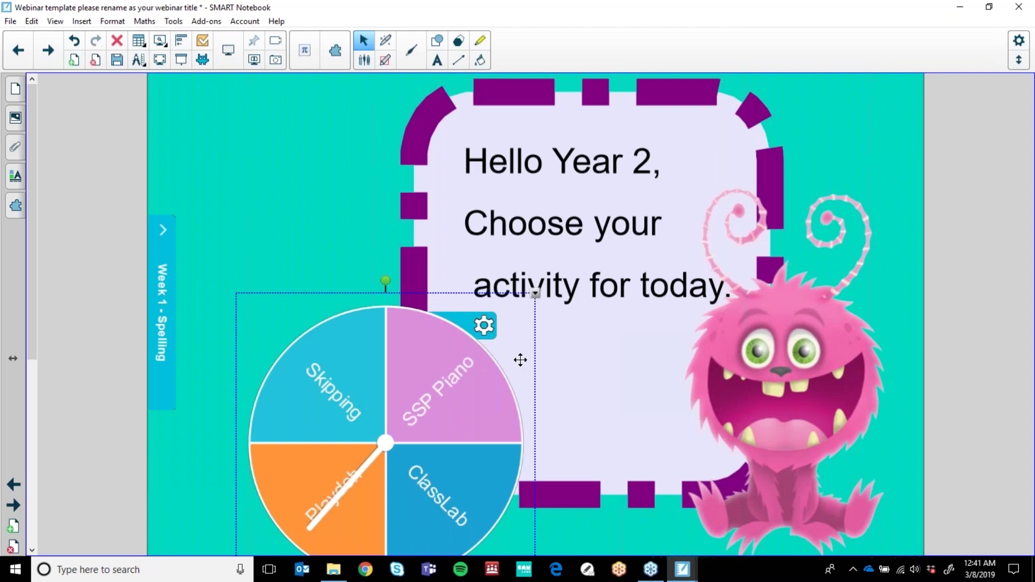
{"action": "left_click", "coordinate": [536, 293]}
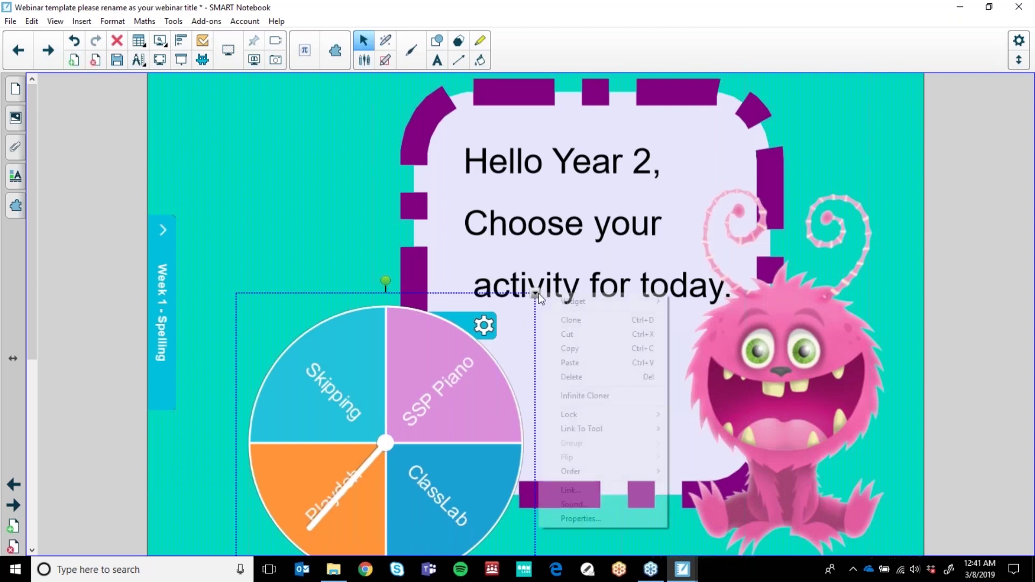
{"action": "mouse_move", "coordinate": [592, 414]}
{"action": "left_click", "coordinate": [704, 427]}
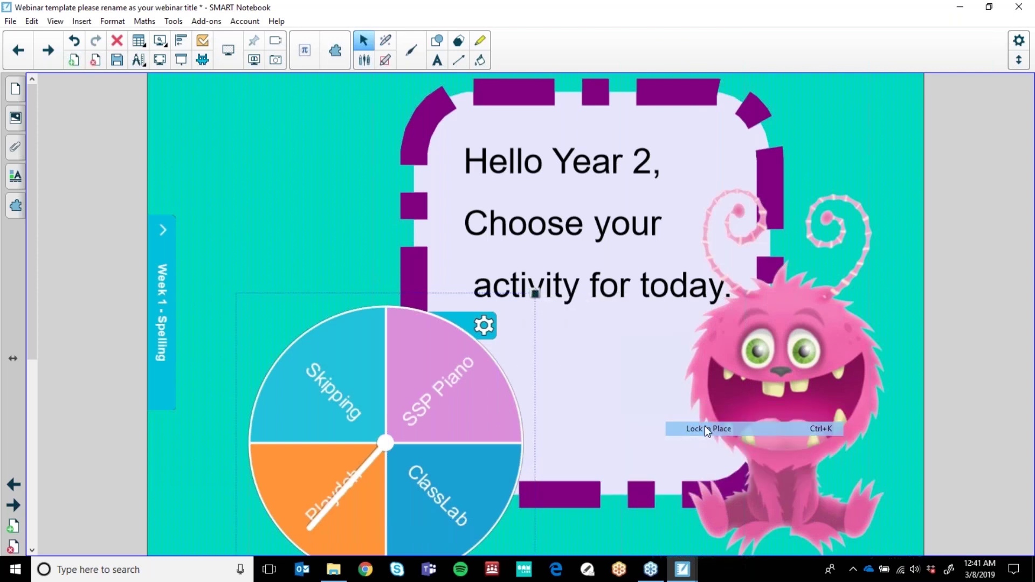
{"action": "left_click", "coordinate": [409, 388]}
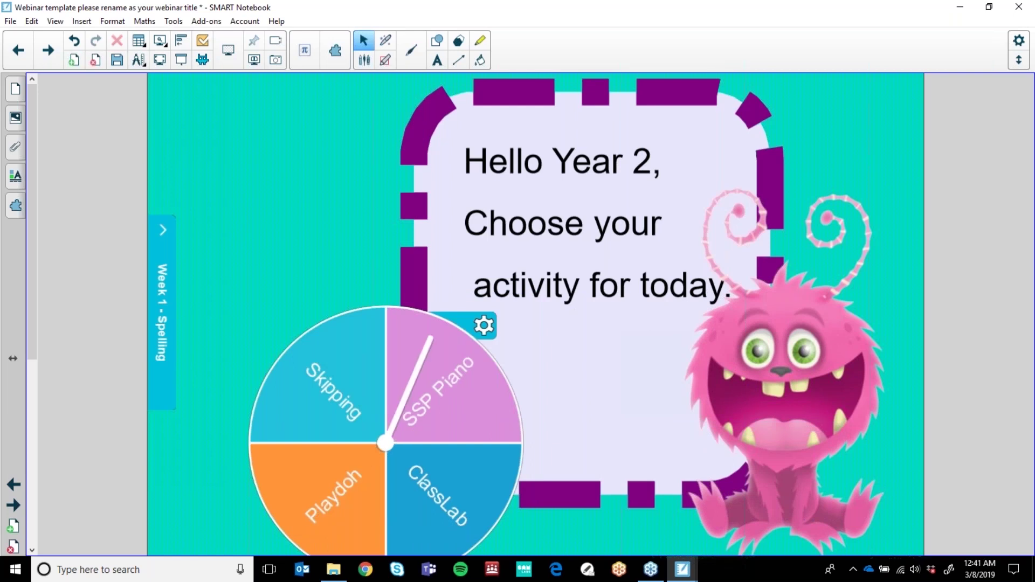
- Add a blank page and search the YouTube add-on for The very cranky bear interview
{"action": "left_click", "coordinate": [74, 60]}
{"action": "left_click", "coordinate": [16, 206]}
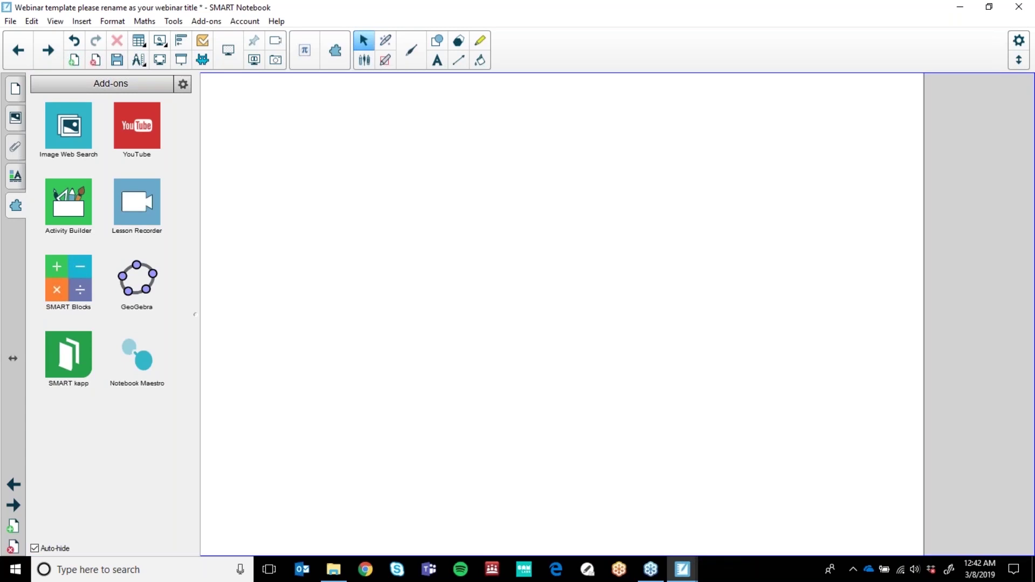
{"action": "left_click", "coordinate": [127, 139]}
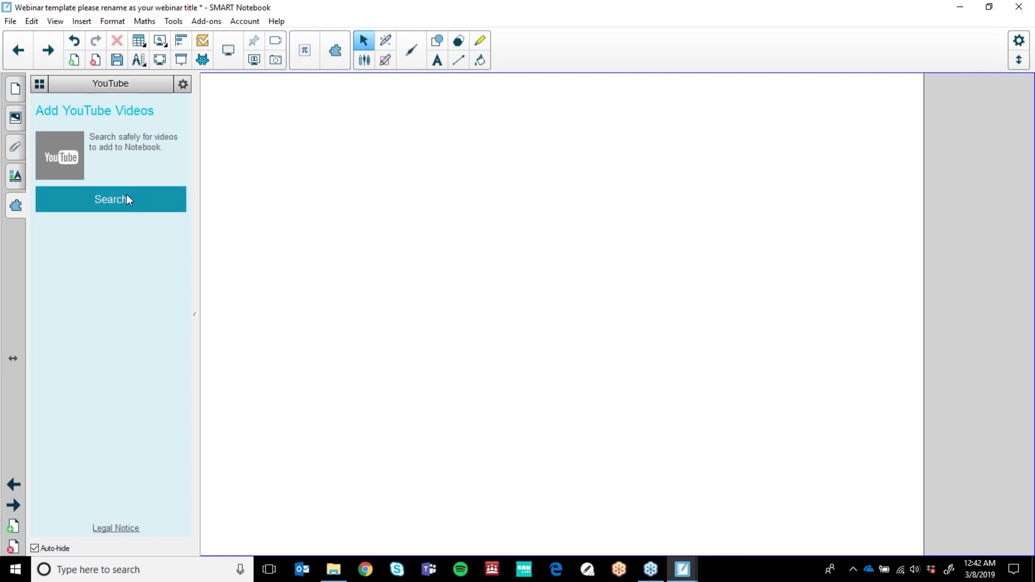
{"action": "left_click", "coordinate": [128, 200]}
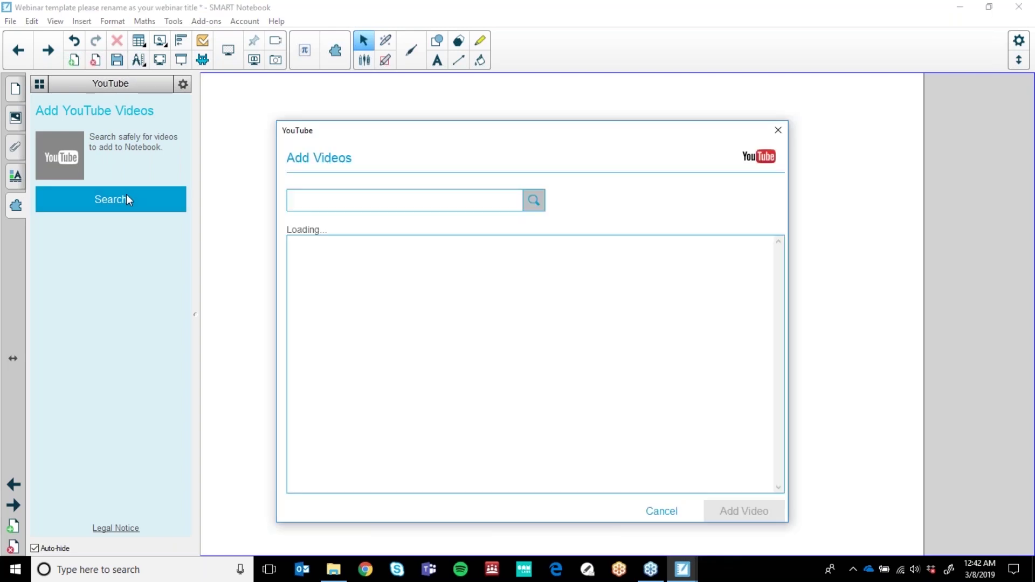
{"action": "left_click", "coordinate": [349, 200]}
{"action": "type", "text": "The very c"}
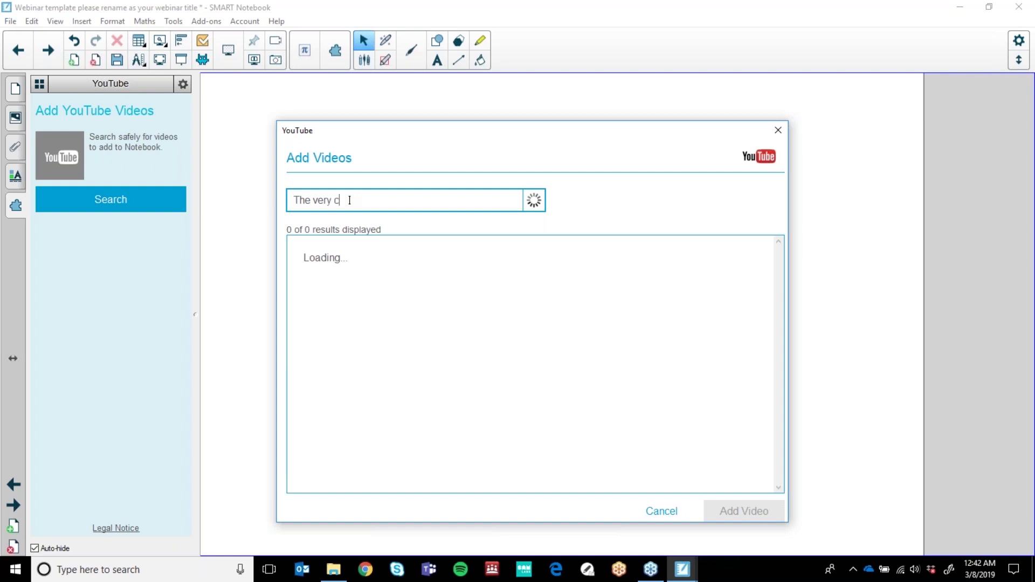
{"action": "type", "text": "ranky bear i"}
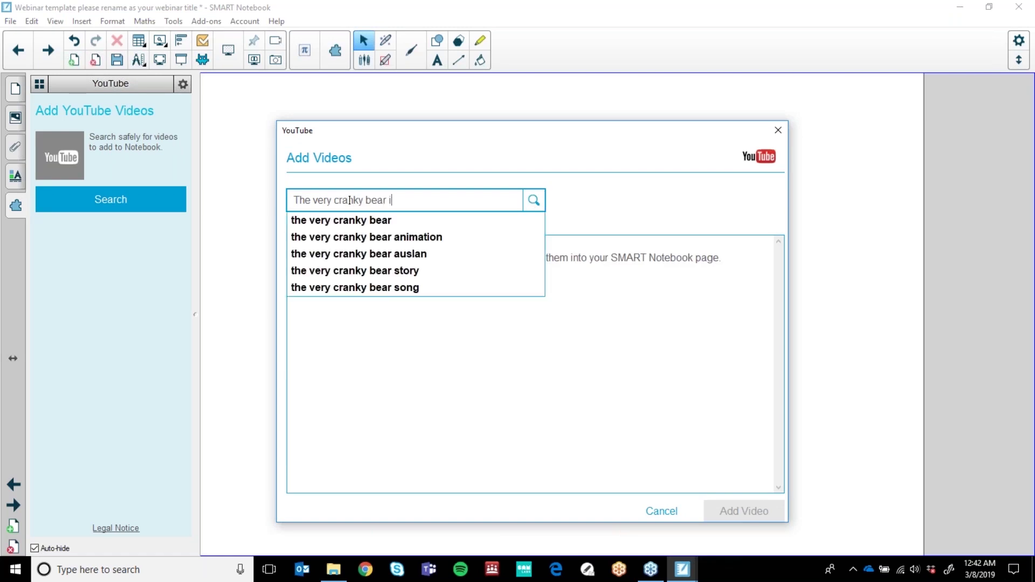
{"action": "type", "text": "nterview"}
{"action": "key", "text": "Return"}
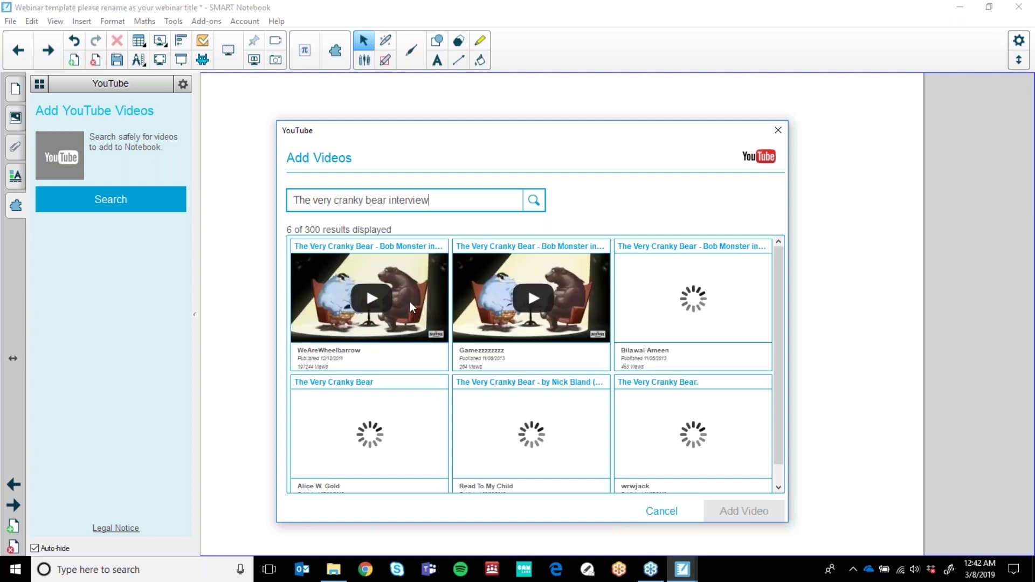
- Insert the first video result, The Very Cranky Bear - Bob Monster interview, and position it in the middle of the page
{"action": "left_click", "coordinate": [410, 302]}
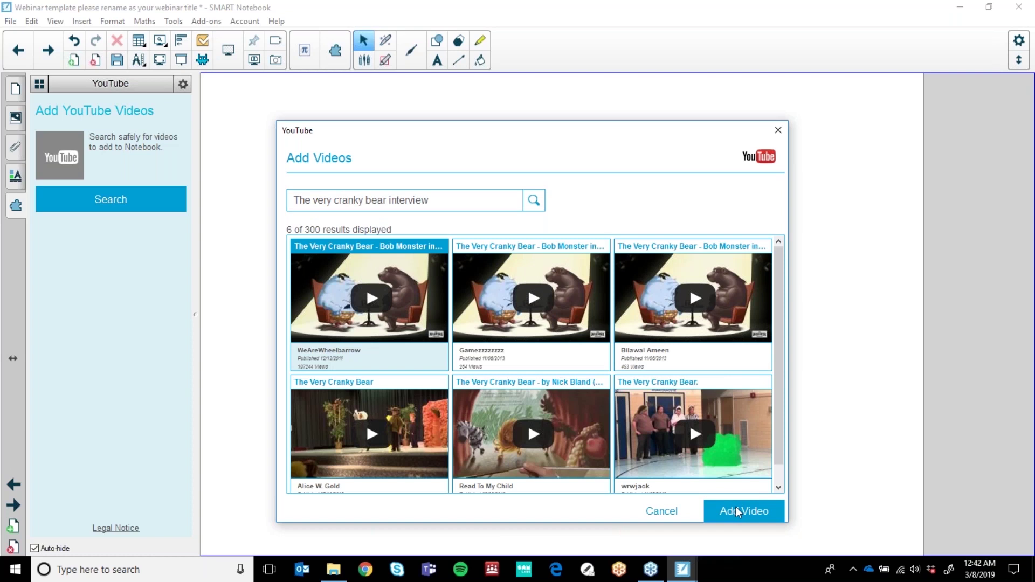
{"action": "left_click", "coordinate": [737, 512]}
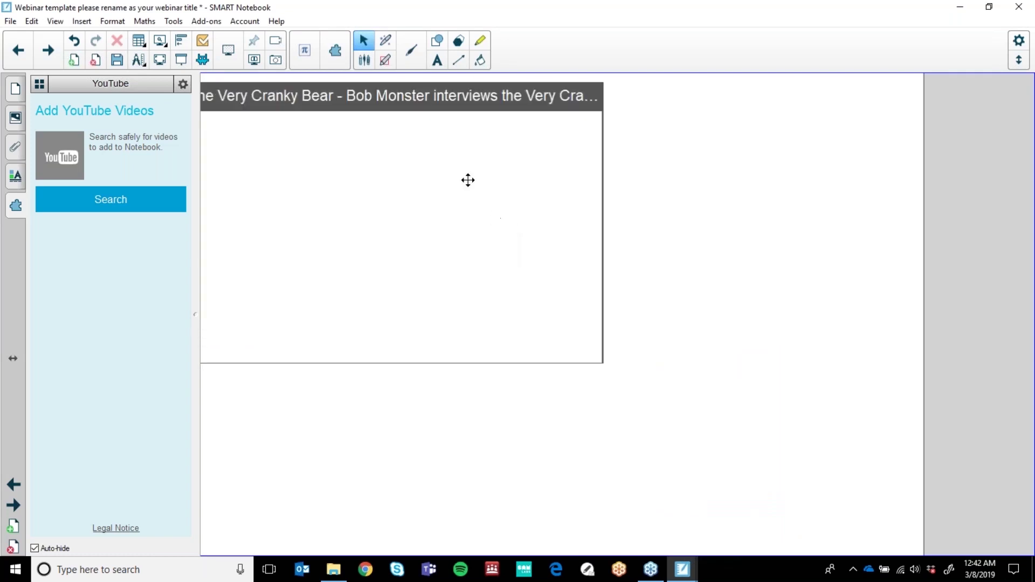
{"action": "left_click_drag", "start_coordinate": [436, 98], "coordinate": [738, 195]}
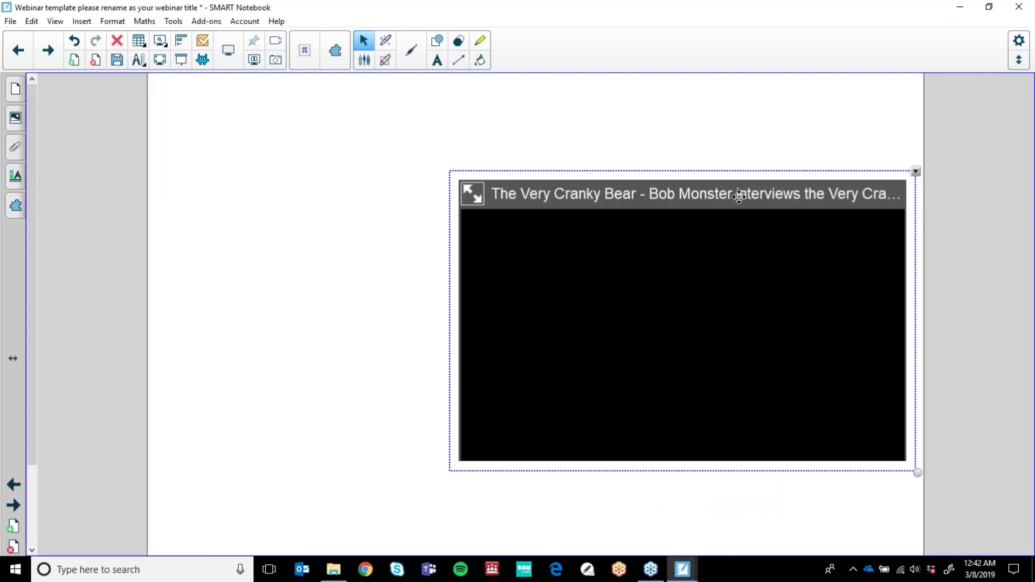
{"action": "left_click_drag", "start_coordinate": [598, 172], "coordinate": [408, 150]}
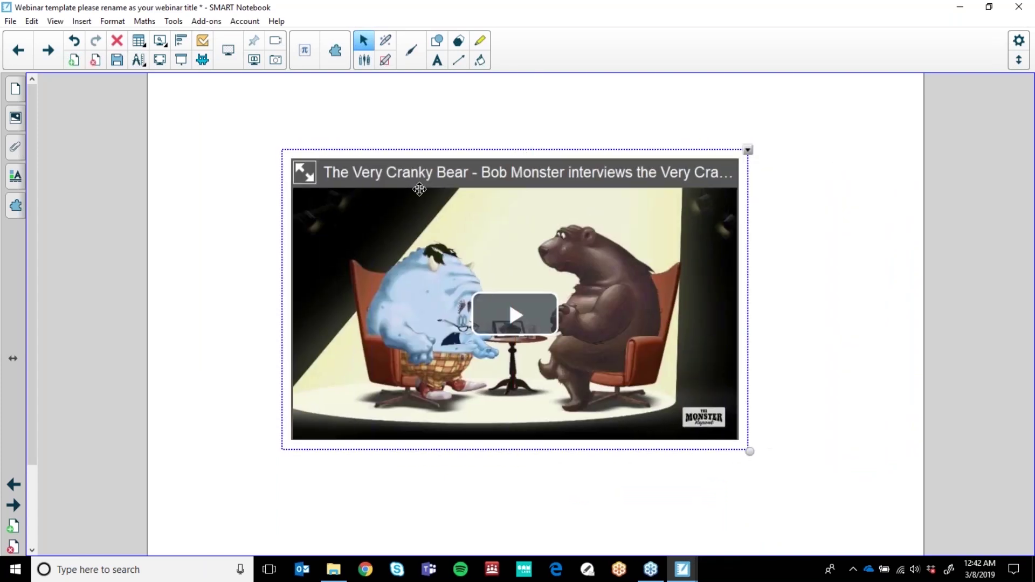
{"action": "left_click_drag", "start_coordinate": [420, 188], "coordinate": [441, 206]}
- Reopen the YouTube video search to review the results, and close it without adding another video
{"action": "left_click", "coordinate": [16, 206]}
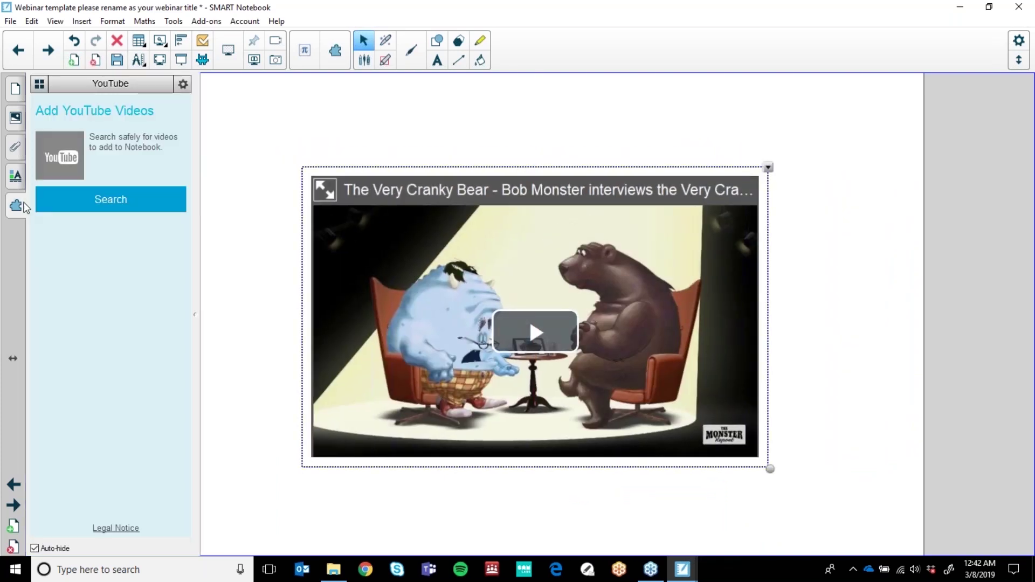
{"action": "left_click", "coordinate": [108, 202]}
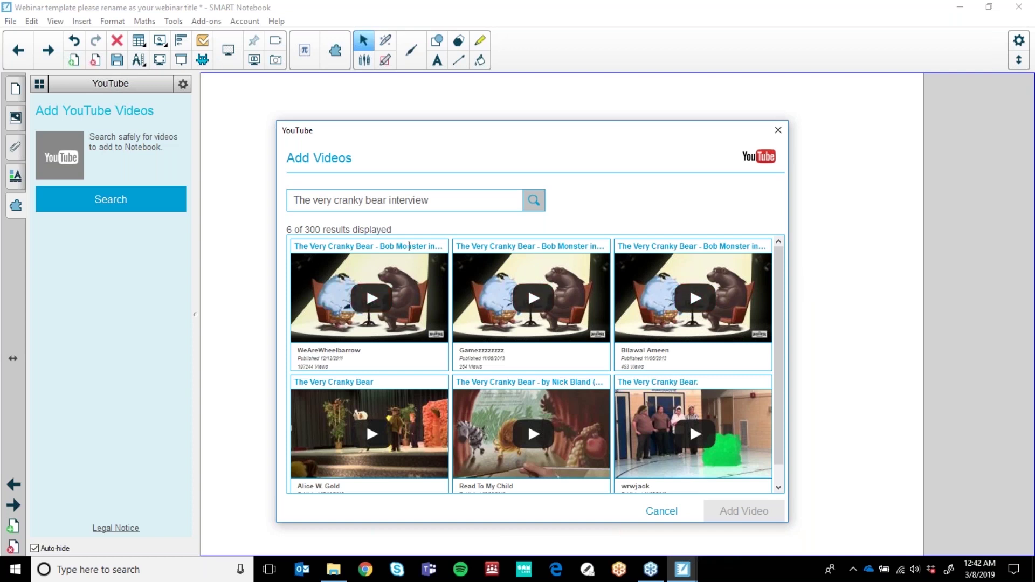
{"action": "left_click", "coordinate": [370, 296]}
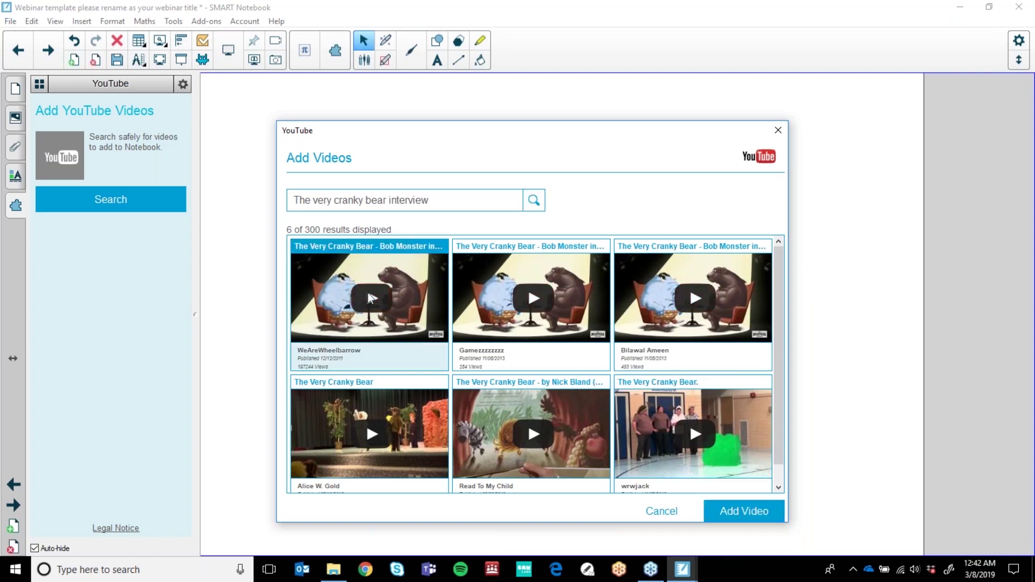
{"action": "left_click", "coordinate": [776, 135]}
- Nudge the video on the page, play it and expand it to fill the page
{"action": "mouse_move", "coordinate": [570, 168]}
{"action": "left_mouse_down"}
{"action": "mouse_move", "coordinate": [622, 169]}
{"action": "mouse_move", "coordinate": [571, 179]}
{"action": "left_mouse_up"}
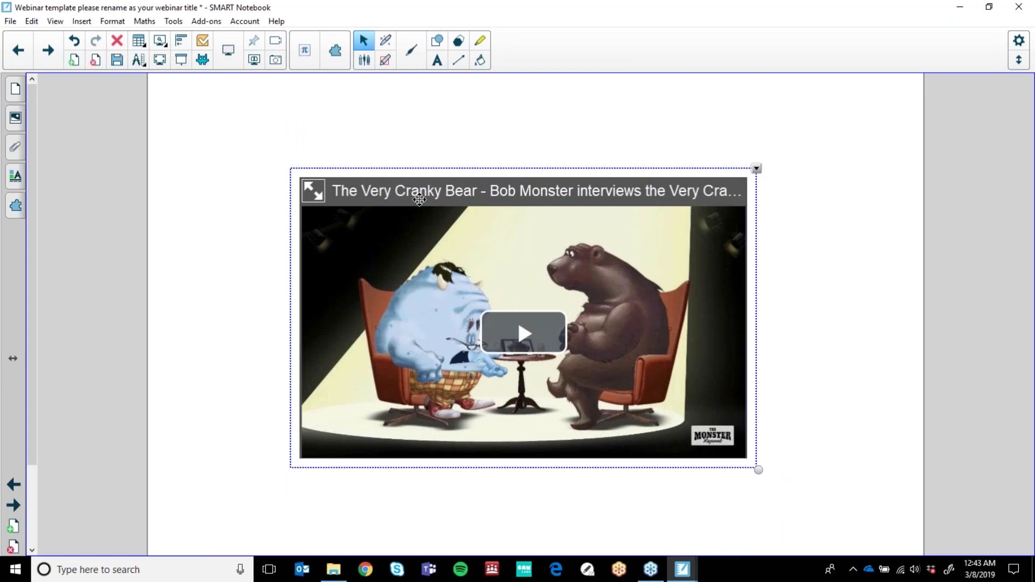
{"action": "left_click", "coordinate": [521, 331]}
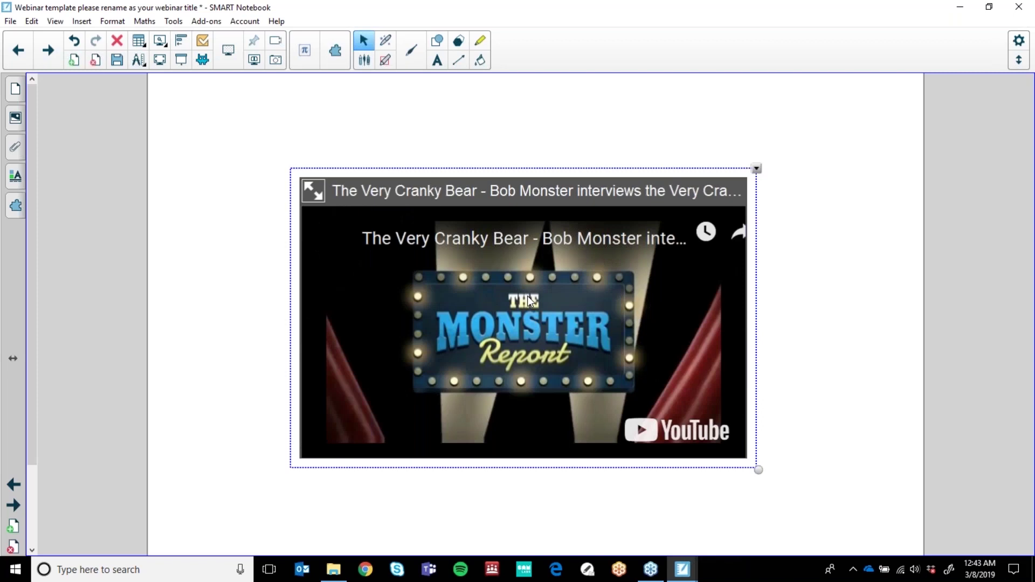
{"action": "left_click", "coordinate": [312, 191]}
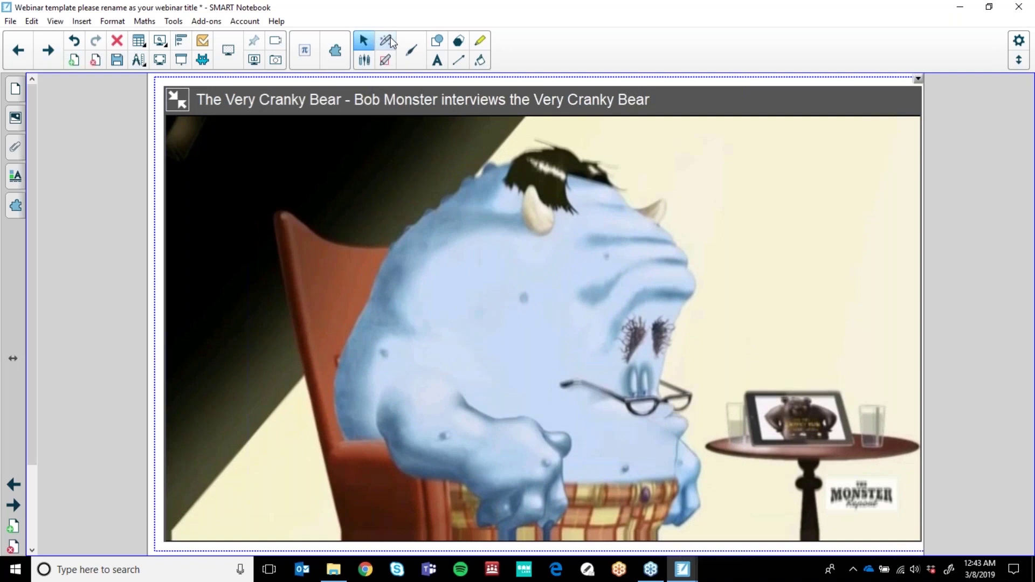
- Spotlight the bear's head in the playing video with the Magic Pen, widen the spotlight and close it
{"action": "left_click", "coordinate": [389, 39]}
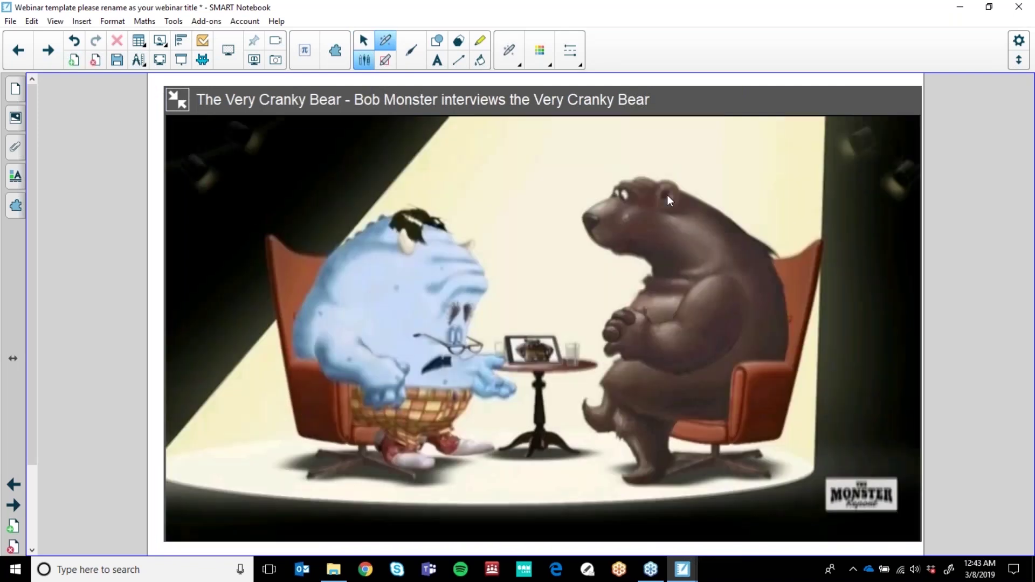
{"action": "mouse_move", "coordinate": [656, 174]}
{"action": "left_mouse_down"}
{"action": "mouse_move", "coordinate": [570, 233]}
{"action": "mouse_move", "coordinate": [667, 172]}
{"action": "mouse_move", "coordinate": [654, 173]}
{"action": "left_mouse_up"}
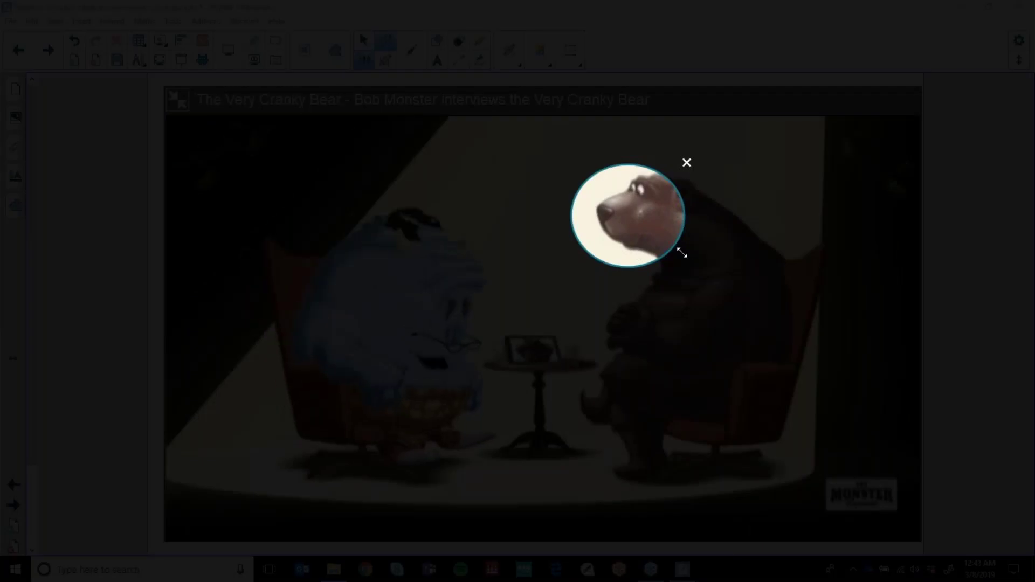
{"action": "left_click_drag", "start_coordinate": [682, 252], "coordinate": [728, 278]}
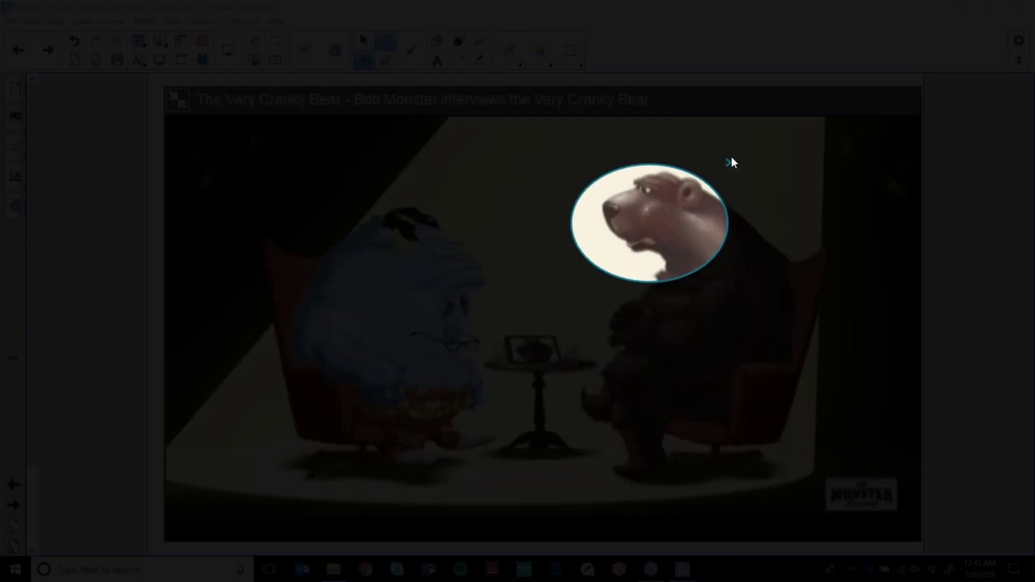
{"action": "left_click", "coordinate": [728, 163]}
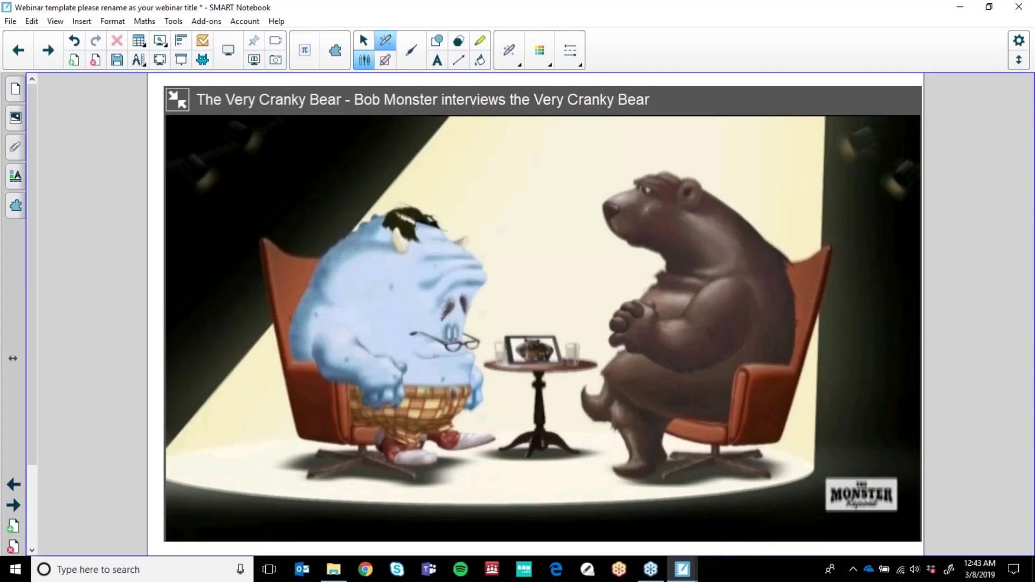
- Draw a black pen circle over the blue monster's hair, and pause the video and restore its smaller size
{"action": "left_click", "coordinate": [411, 50]}
{"action": "mouse_move", "coordinate": [495, 139]}
{"action": "left_mouse_down"}
{"action": "mouse_move", "coordinate": [451, 163]}
{"action": "mouse_move", "coordinate": [510, 199]}
{"action": "mouse_move", "coordinate": [512, 129]}
{"action": "mouse_move", "coordinate": [492, 153]}
{"action": "left_mouse_up"}
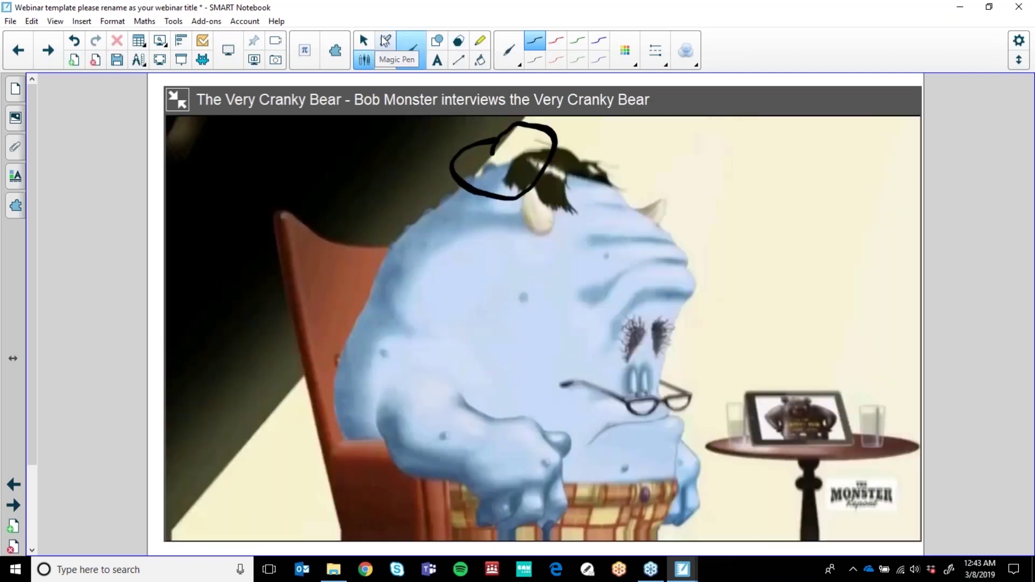
{"action": "left_click", "coordinate": [467, 327]}
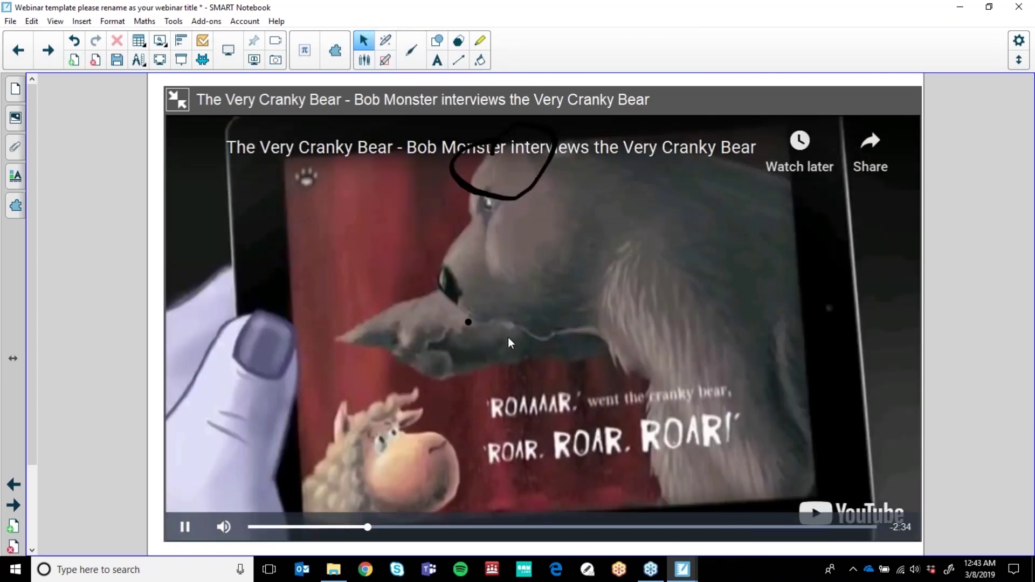
{"action": "left_click", "coordinate": [507, 338]}
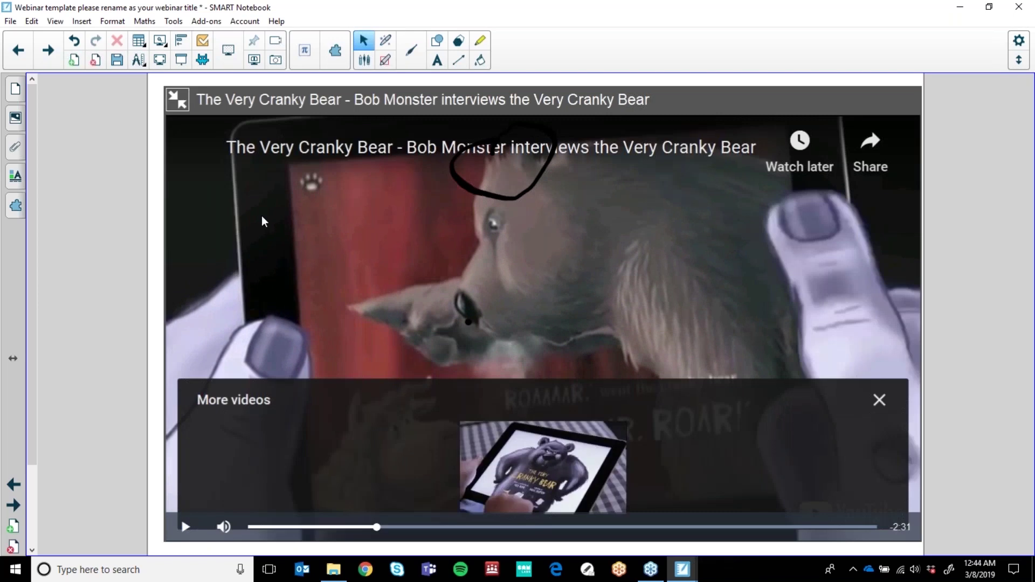
{"action": "left_click", "coordinate": [170, 104]}
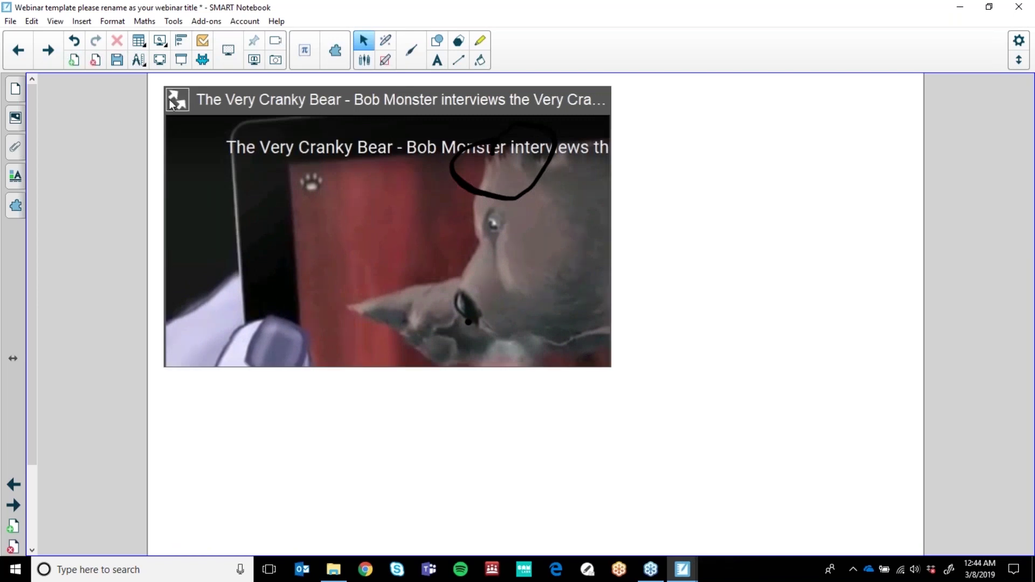
- Look at the Image Web Search add-on with its Pictures and Clip Art options, and return to the add-ons list
{"action": "left_click", "coordinate": [13, 209]}
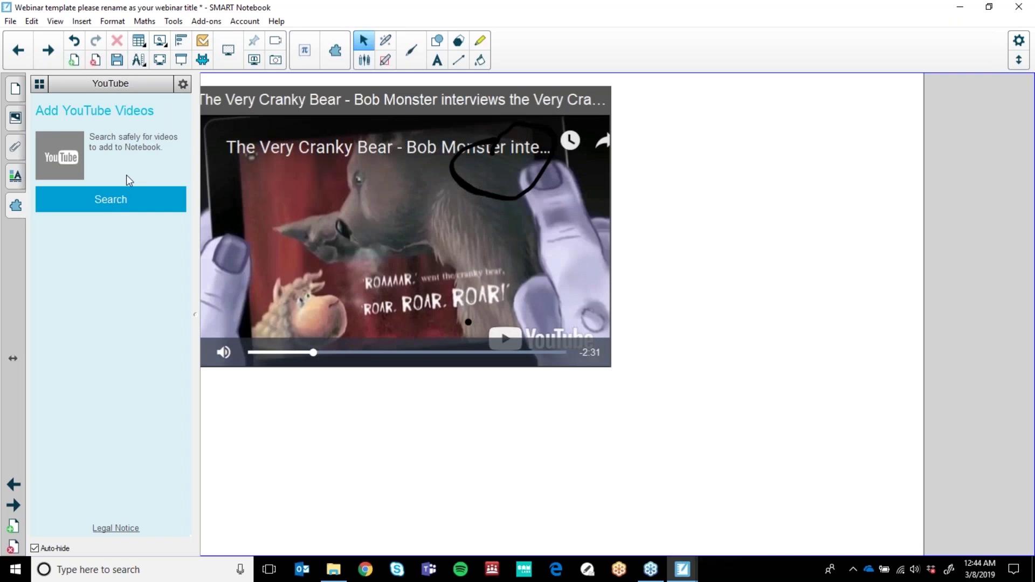
{"action": "left_click", "coordinate": [35, 85]}
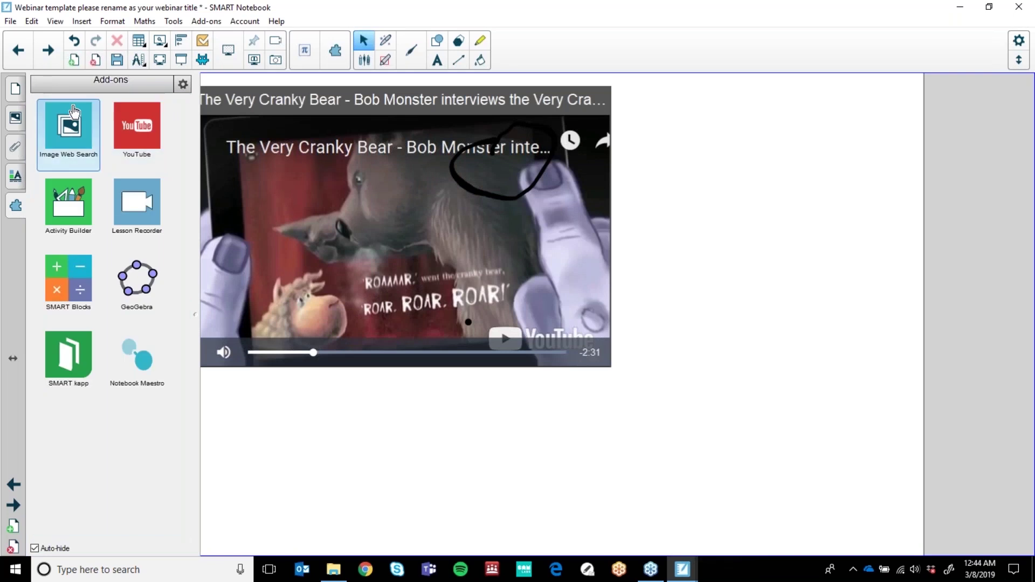
{"action": "left_click", "coordinate": [68, 125]}
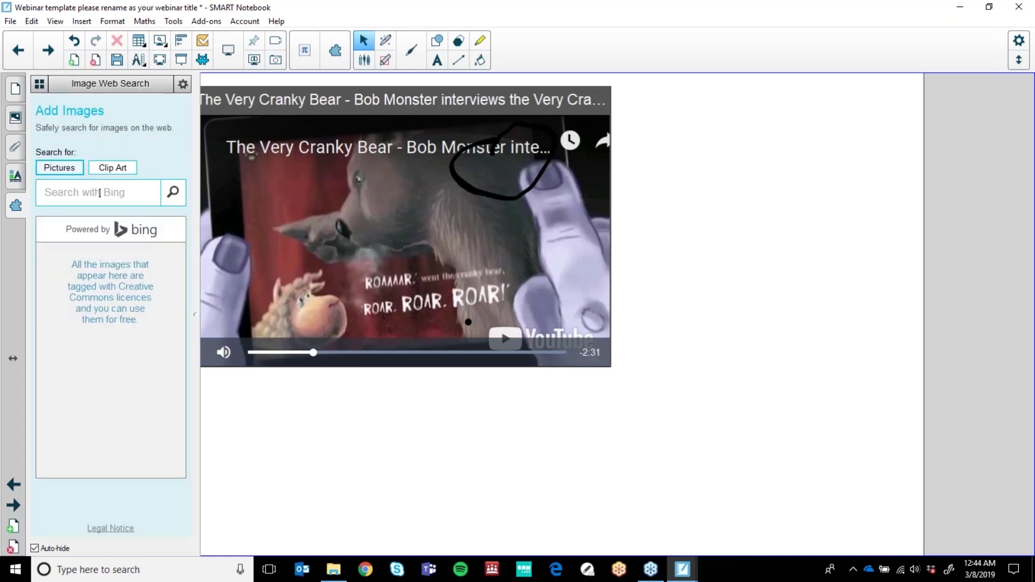
{"action": "left_click", "coordinate": [36, 84]}
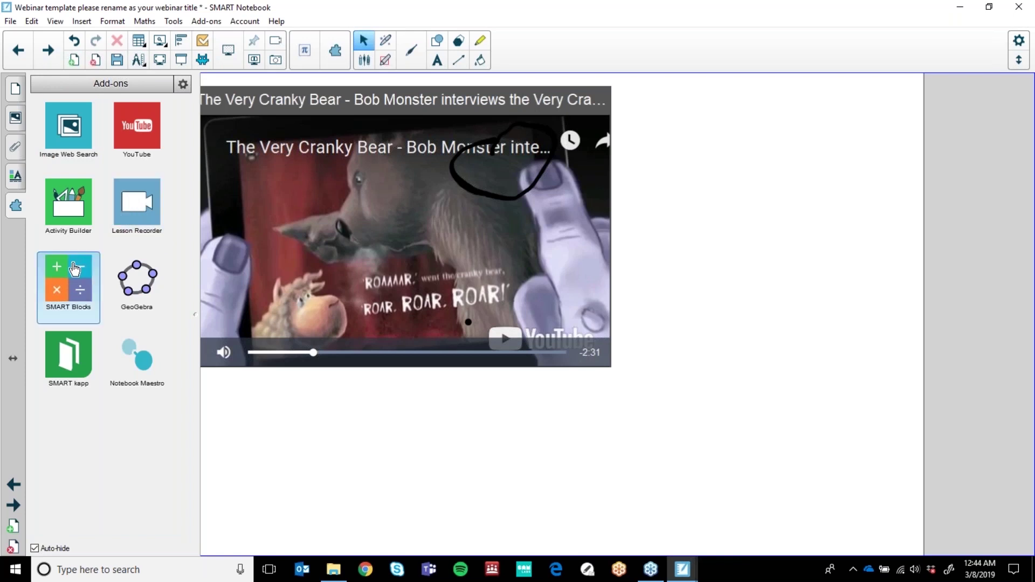
- Bring the "Who's ready to ride Santa's sleigh?" page from the open Roll notebook into the webinar file's pages
{"action": "left_click", "coordinate": [15, 88]}
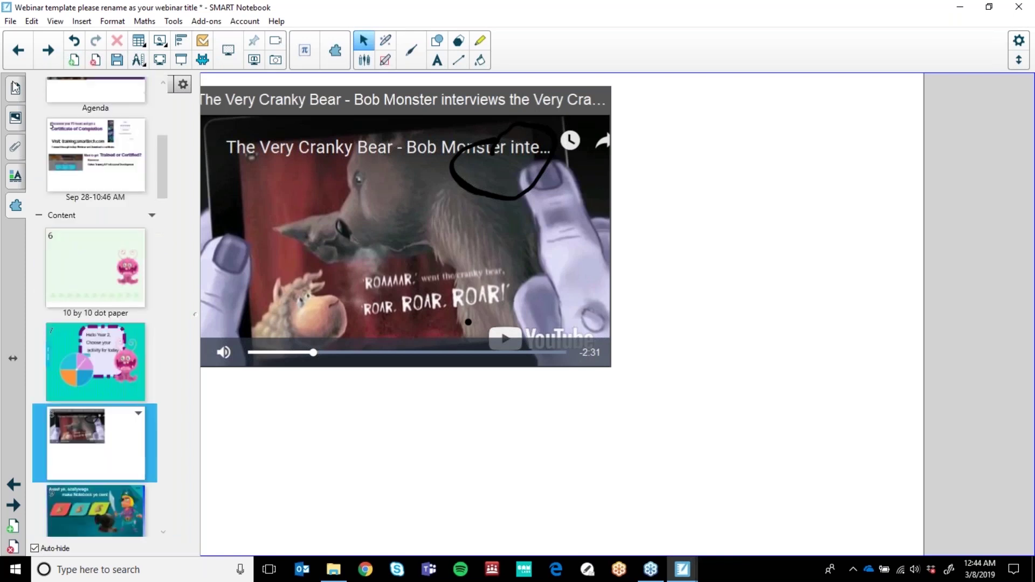
{"action": "left_click_drag", "start_coordinate": [161, 166], "coordinate": [168, 220]}
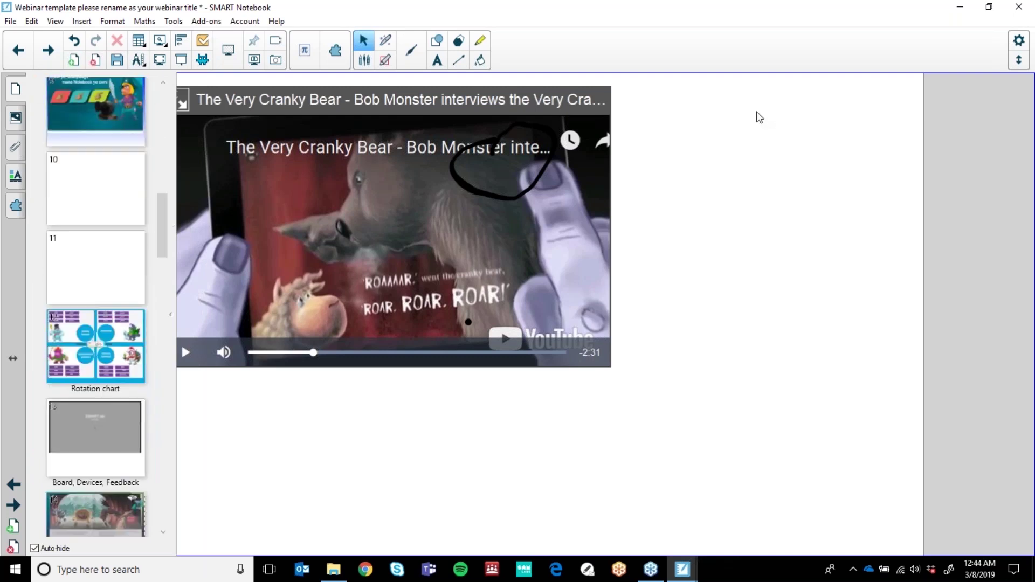
{"action": "left_click", "coordinate": [680, 574]}
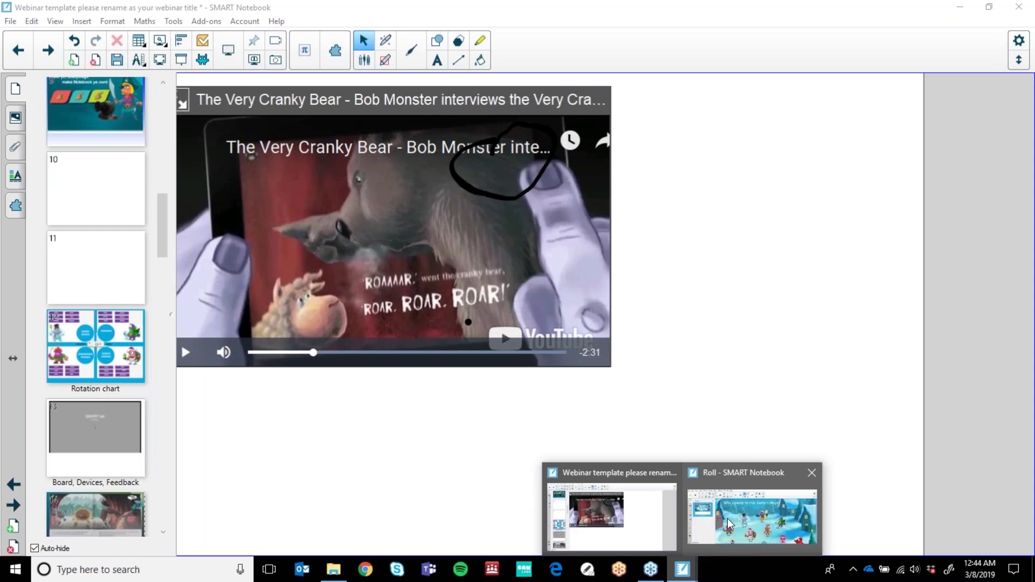
{"action": "left_click", "coordinate": [727, 518]}
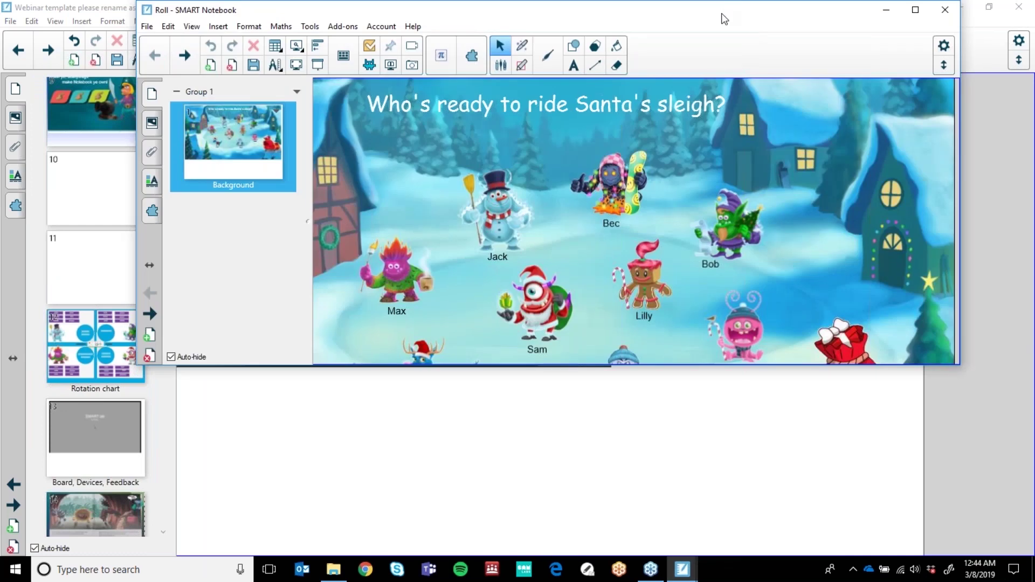
{"action": "left_click_drag", "start_coordinate": [723, 19], "coordinate": [93, 154]}
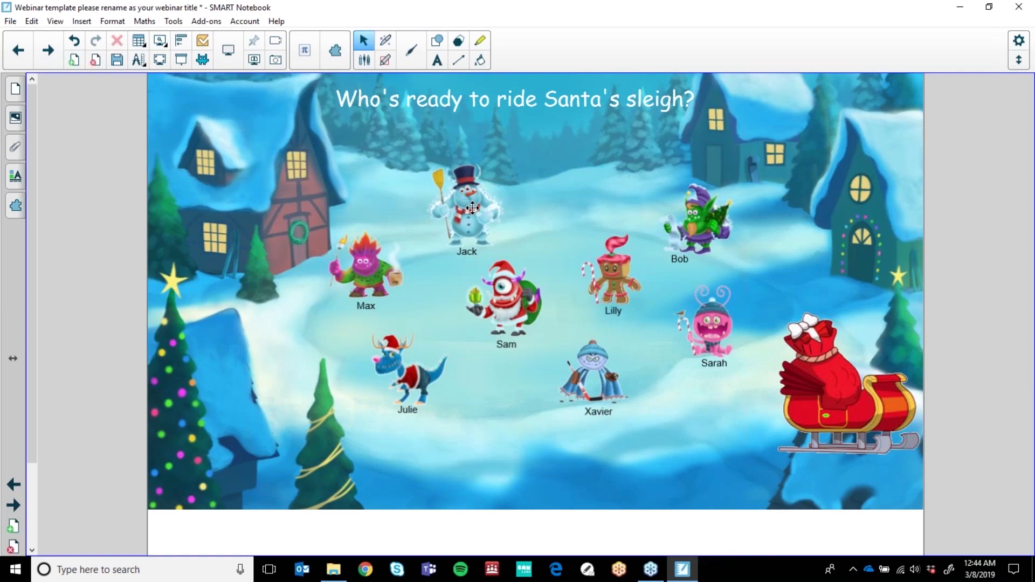
- Record a short sound clip for the orange-haired purple monster and attach the recording, played from its corner icon
{"action": "left_click", "coordinate": [368, 258]}
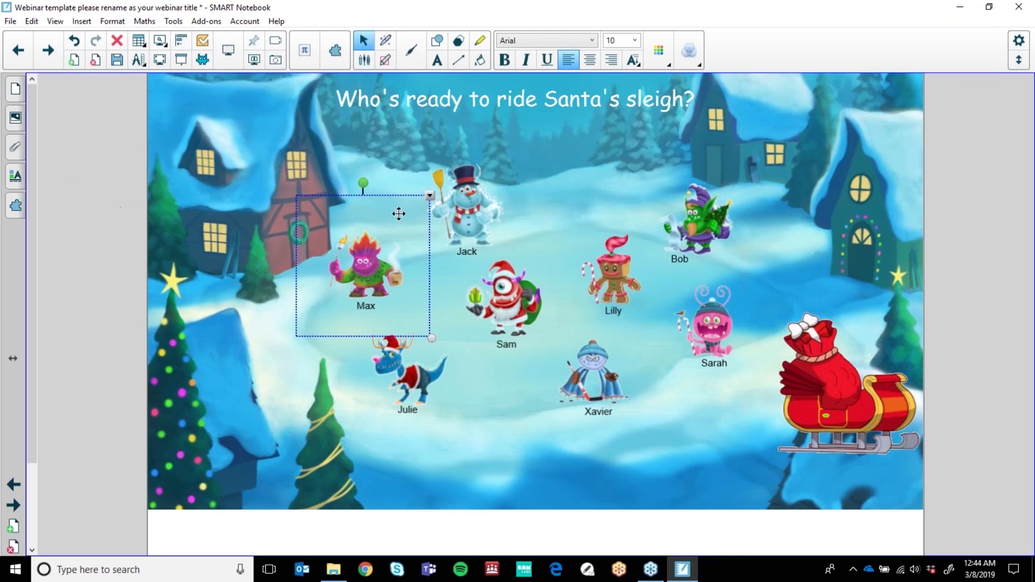
{"action": "left_click", "coordinate": [429, 196]}
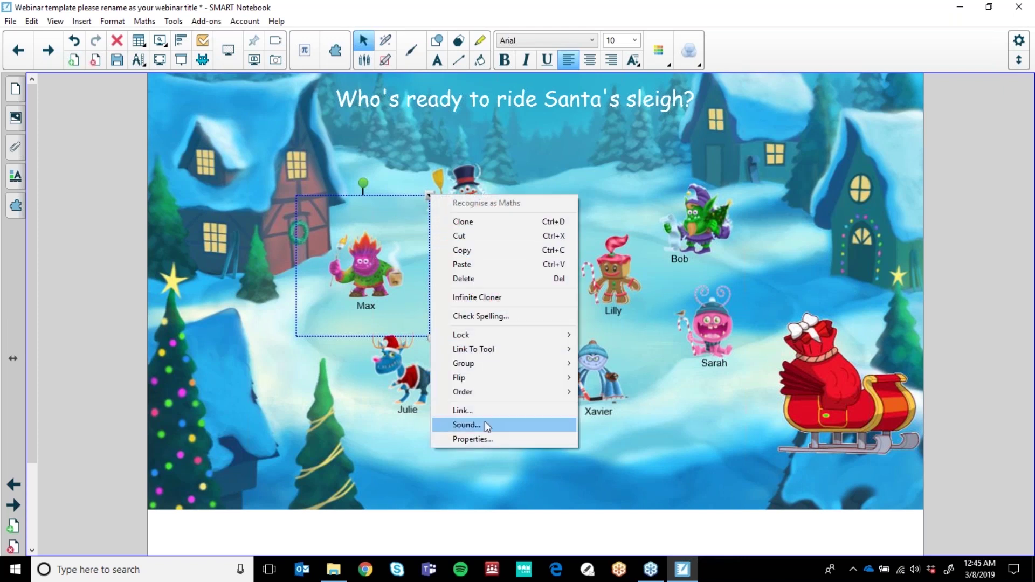
{"action": "left_click", "coordinate": [466, 424]}
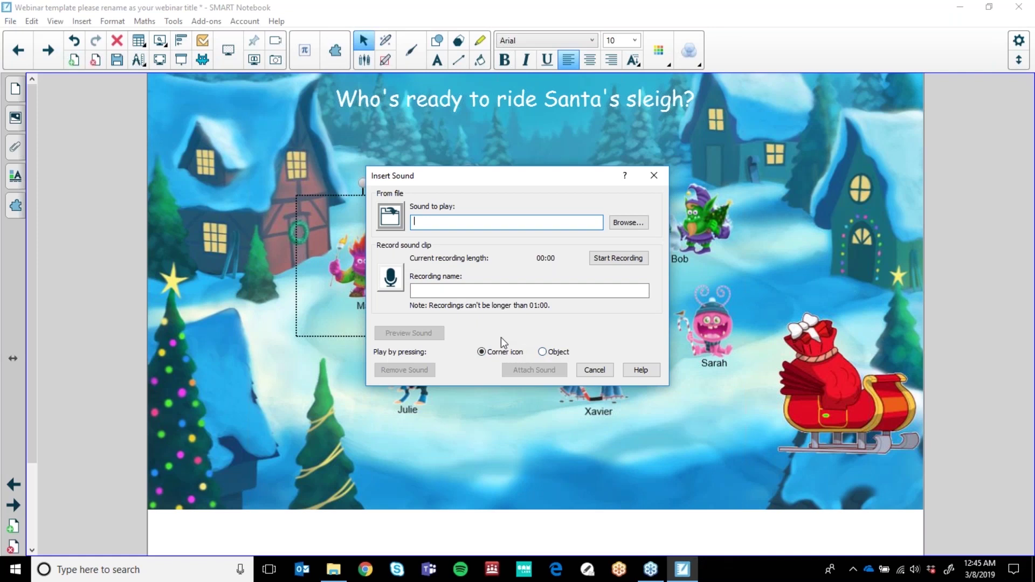
{"action": "left_click", "coordinate": [389, 279]}
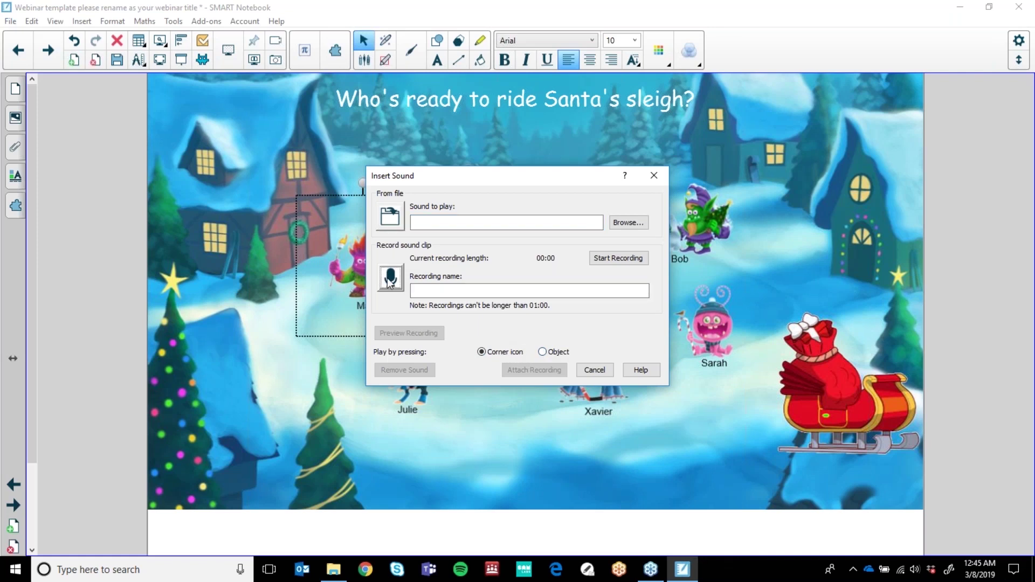
{"action": "left_click", "coordinate": [610, 259]}
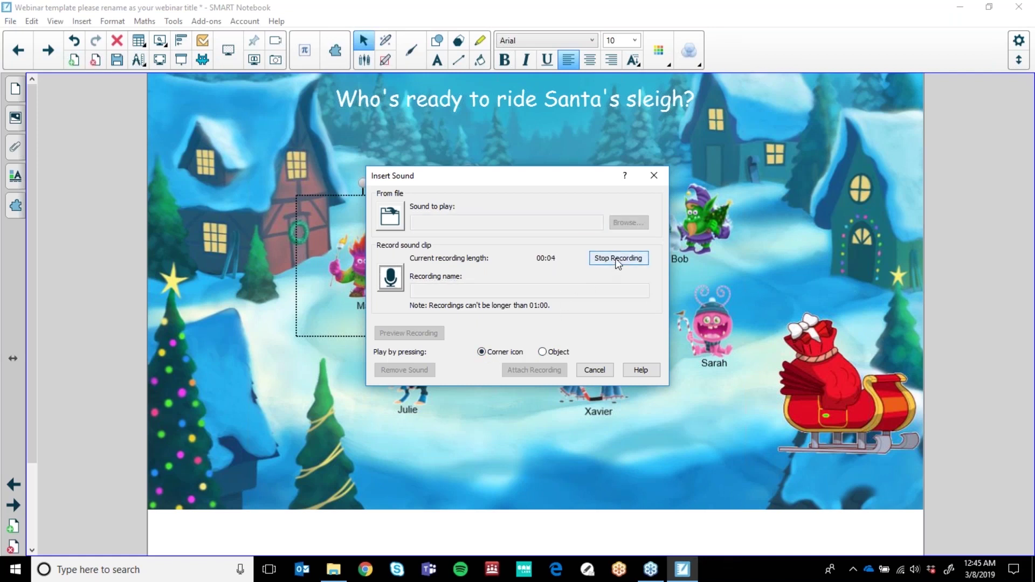
{"action": "left_click", "coordinate": [618, 259]}
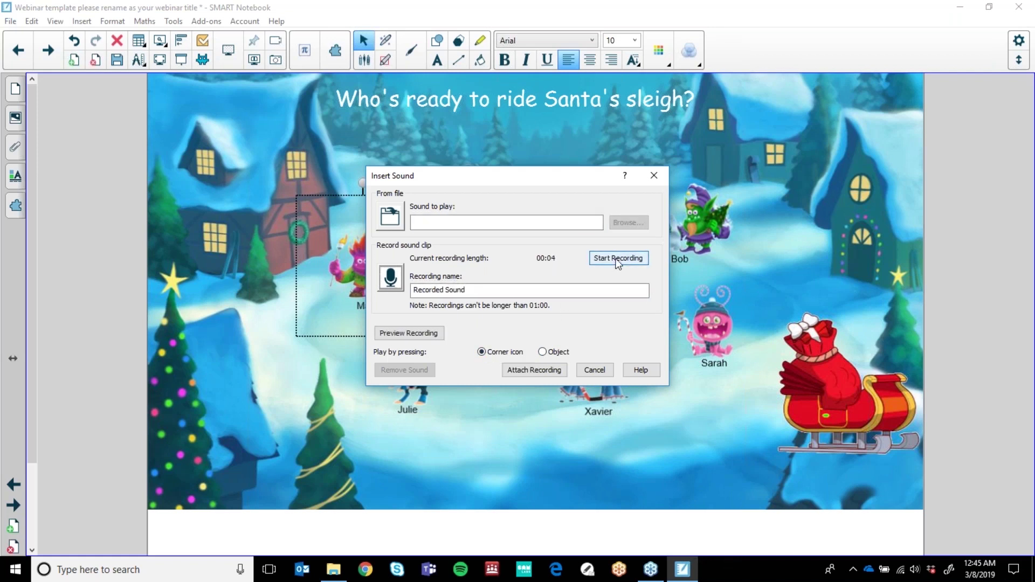
{"action": "left_click", "coordinate": [549, 372]}
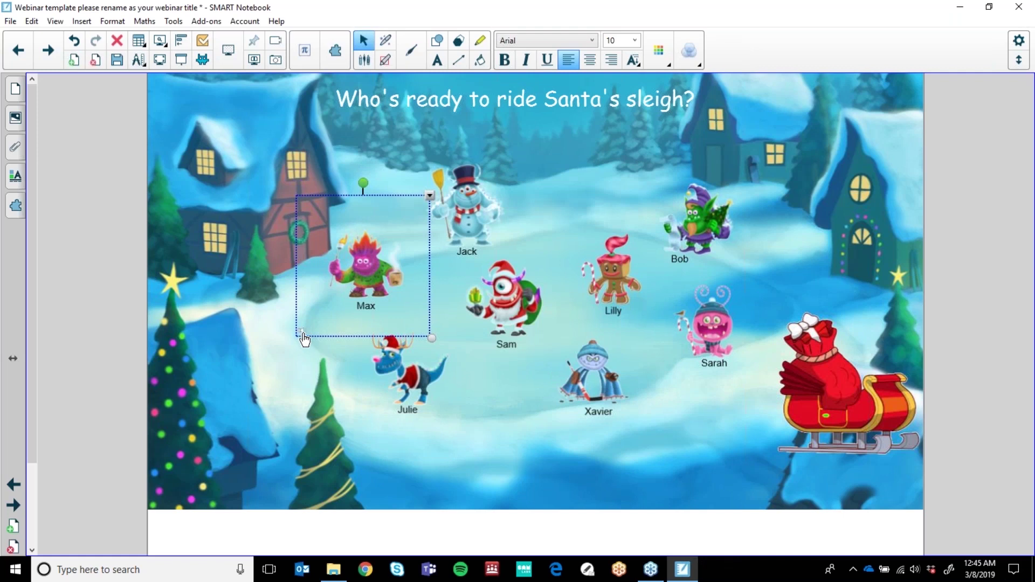
- Deselect the purple monster and trigger the click animations of the one-eyed Santa monster and the snowman
{"action": "left_click", "coordinate": [371, 276]}
{"action": "left_click", "coordinate": [16, 91]}
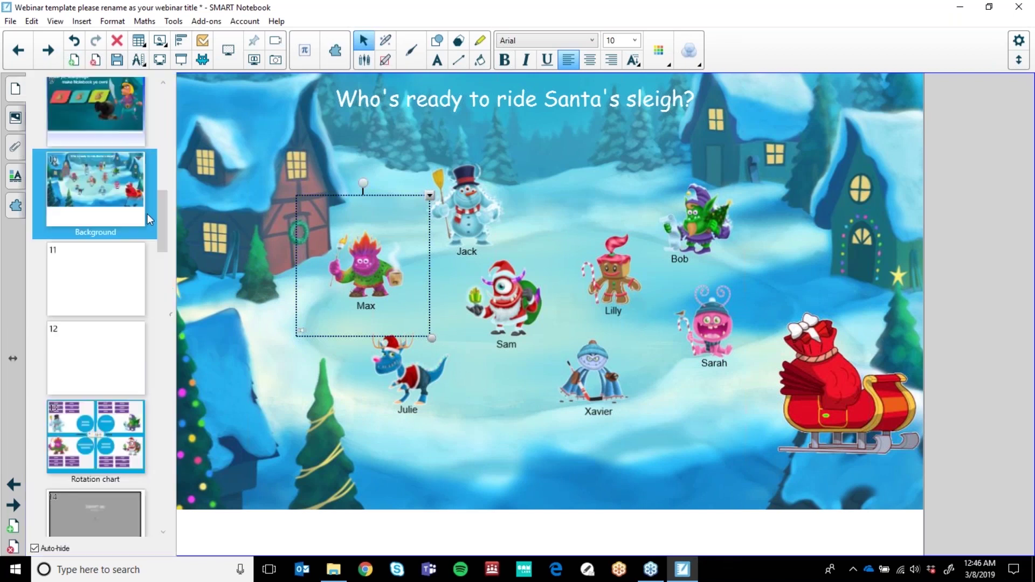
{"action": "left_click", "coordinate": [555, 247]}
{"action": "left_click", "coordinate": [555, 248]}
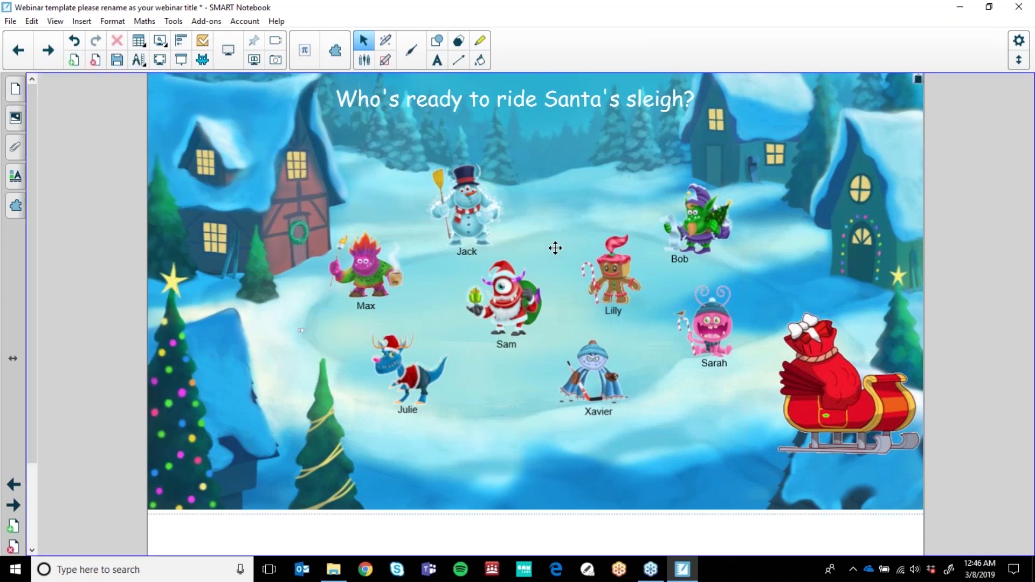
{"action": "left_click", "coordinate": [504, 302]}
{"action": "left_click", "coordinate": [466, 210]}
- Give the blue reindeer monster a Fly Out object animation, choose its direction, and deselect it
{"action": "left_click", "coordinate": [405, 377]}
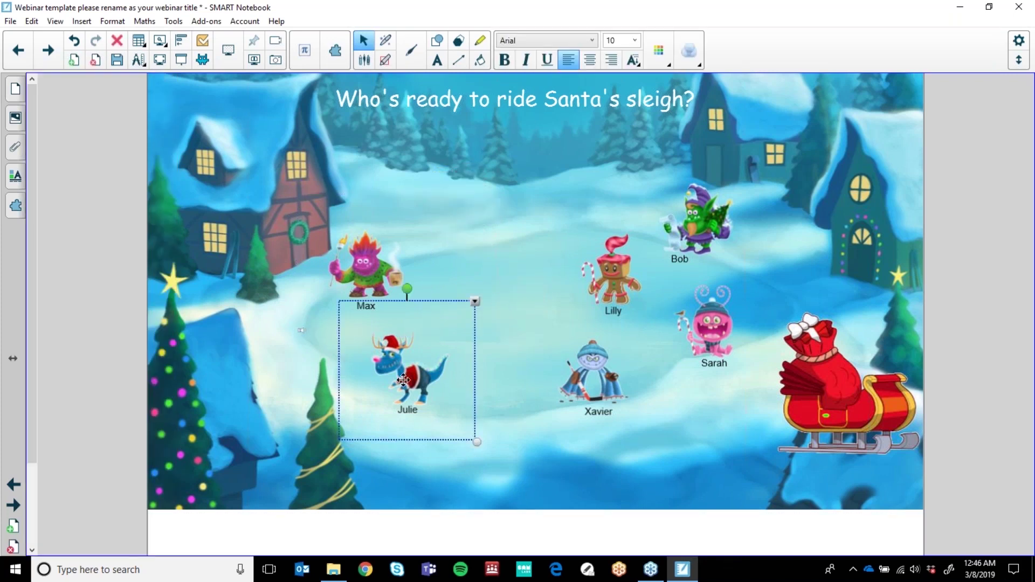
{"action": "left_click", "coordinate": [474, 300]}
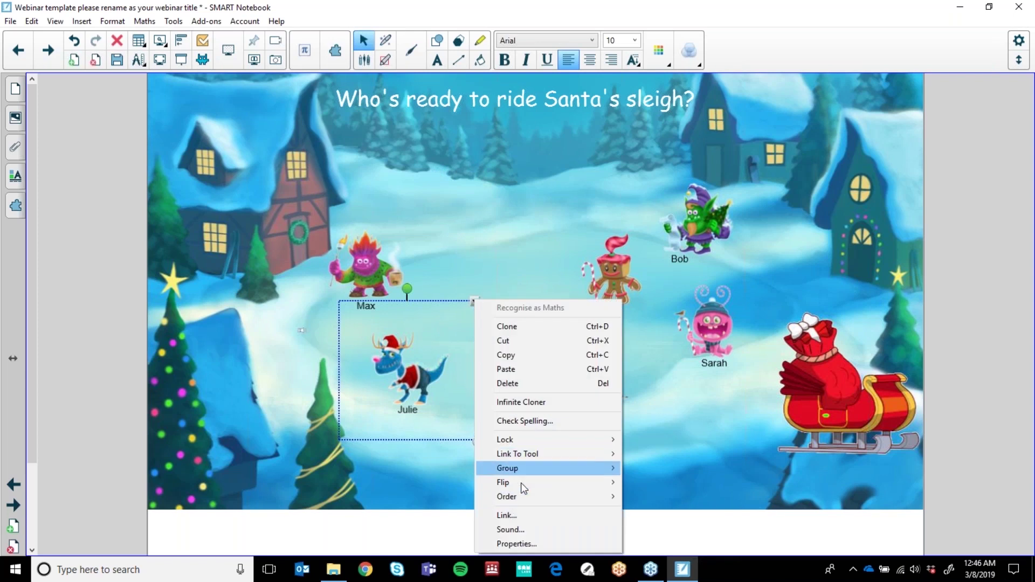
{"action": "left_click", "coordinate": [510, 545]}
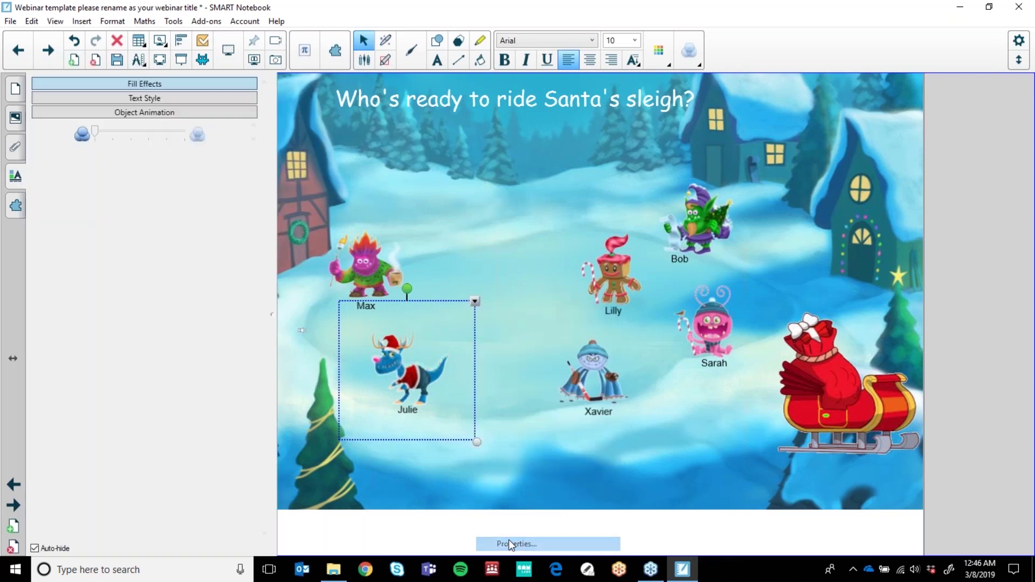
{"action": "left_click", "coordinate": [172, 112]}
{"action": "left_click", "coordinate": [181, 141]}
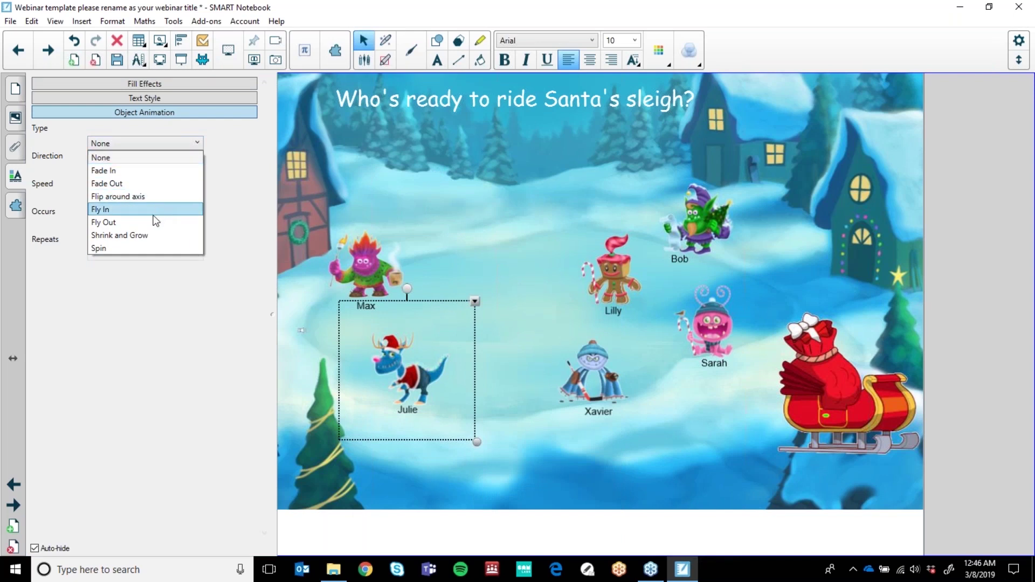
{"action": "left_click", "coordinate": [151, 221]}
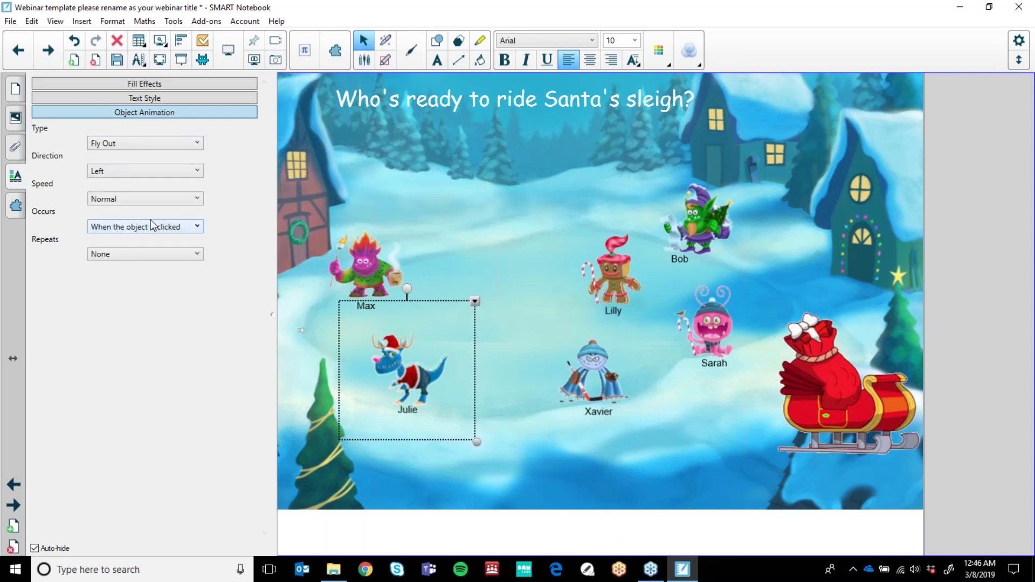
{"action": "left_click", "coordinate": [172, 172]}
{"action": "left_click", "coordinate": [144, 260]}
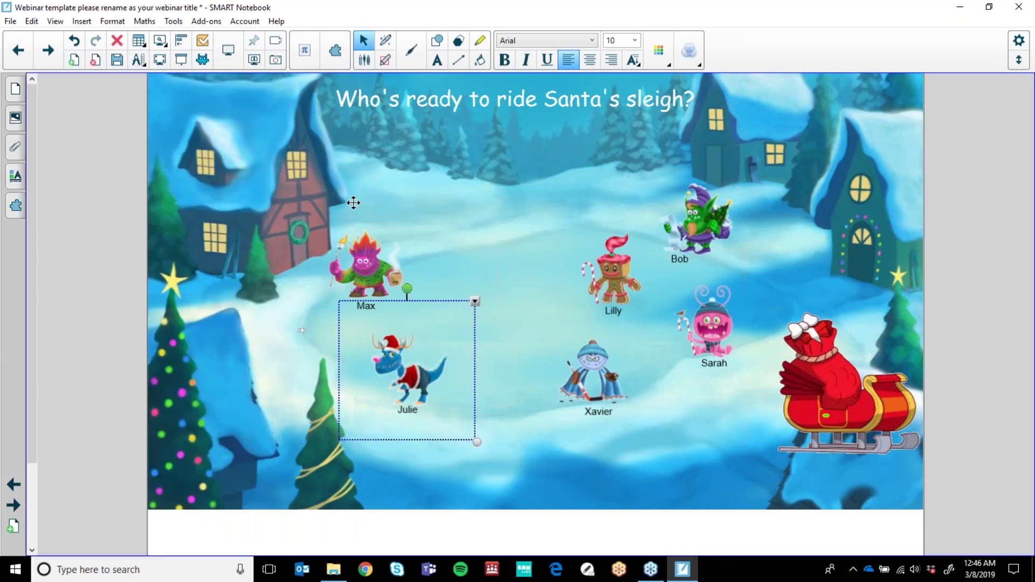
{"action": "left_click", "coordinate": [354, 203]}
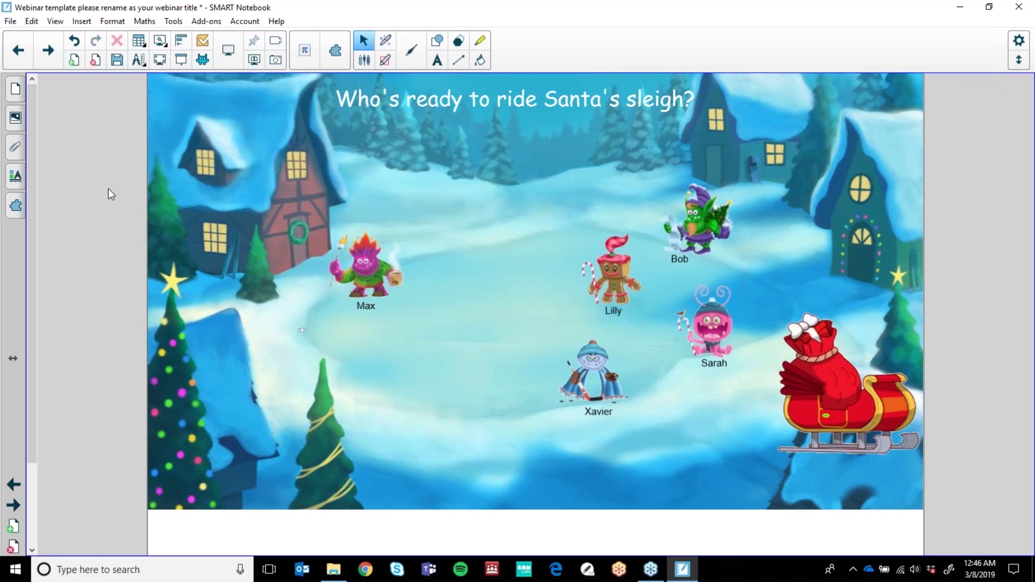
- Open the Rotation chart page and slightly shift the last purple name tag in the Group activity section
{"action": "left_click", "coordinate": [15, 91]}
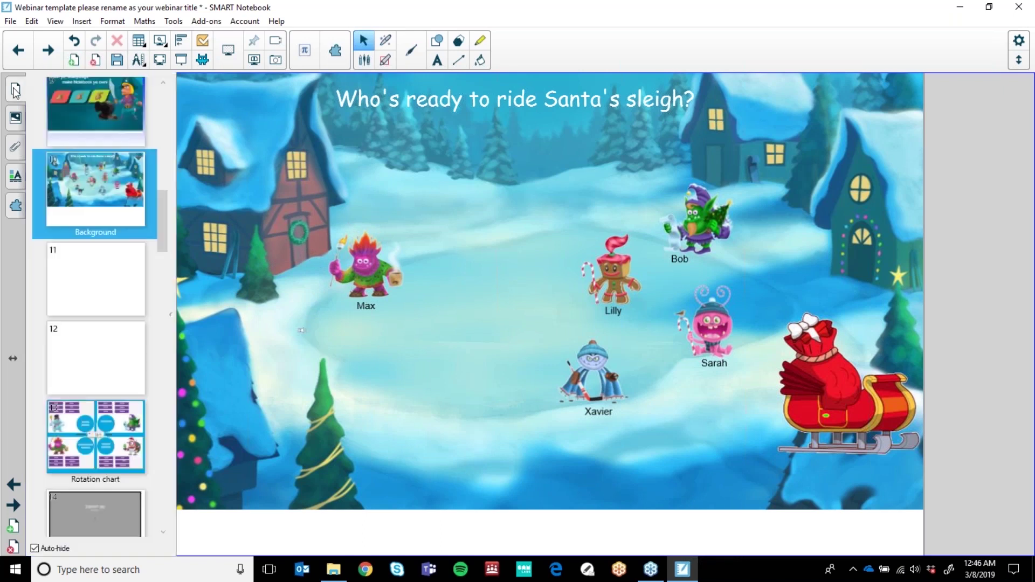
{"action": "left_click", "coordinate": [62, 422]}
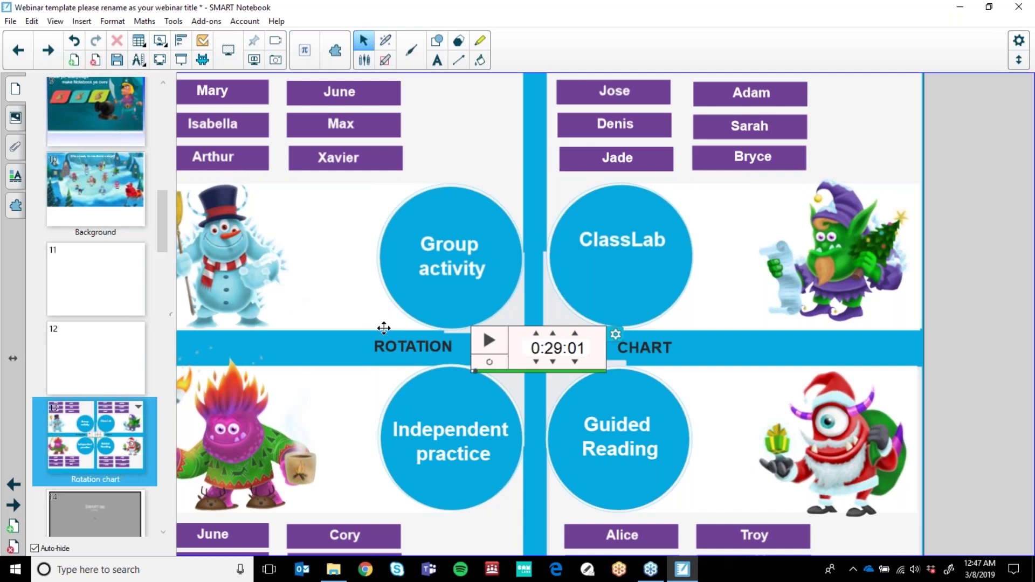
{"action": "left_click", "coordinate": [342, 220]}
{"action": "left_click", "coordinate": [540, 146]}
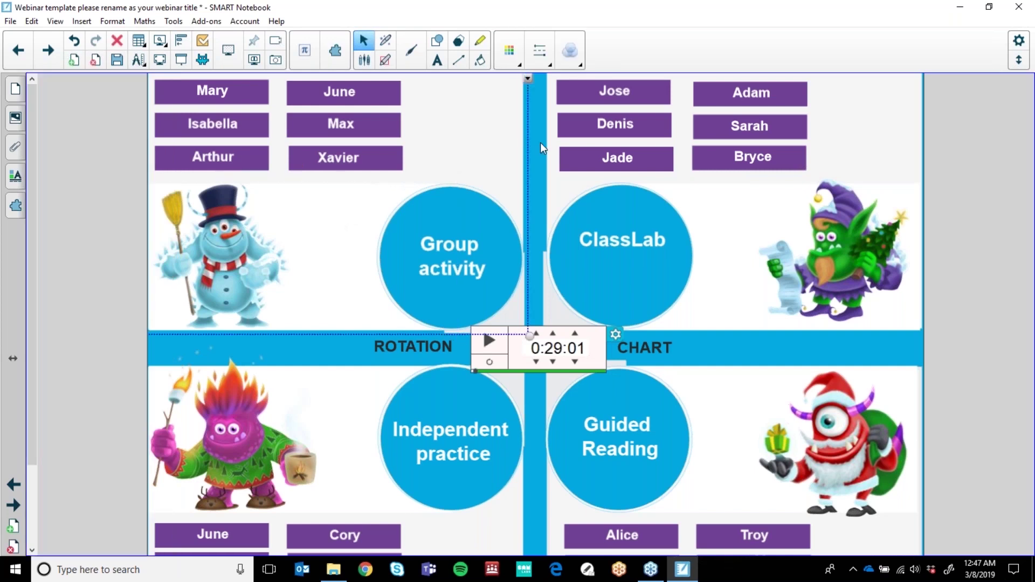
{"action": "left_click", "coordinate": [540, 142]}
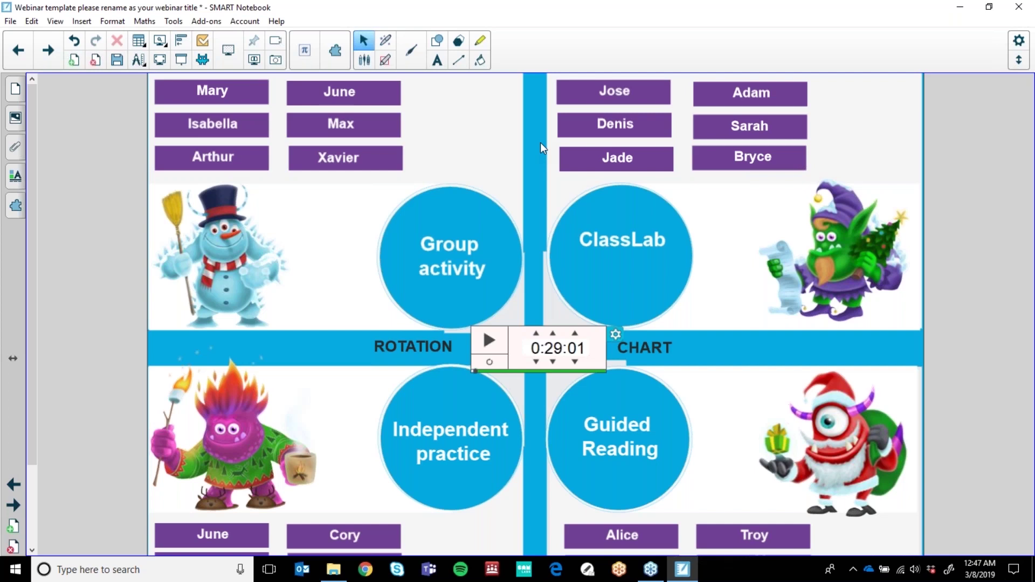
{"action": "mouse_move", "coordinate": [378, 156]}
{"action": "left_mouse_down"}
{"action": "mouse_move", "coordinate": [510, 175]}
{"action": "mouse_move", "coordinate": [532, 139]}
{"action": "mouse_move", "coordinate": [508, 103]}
{"action": "mouse_move", "coordinate": [422, 163]}
{"action": "mouse_move", "coordinate": [392, 160]}
{"action": "left_mouse_up"}
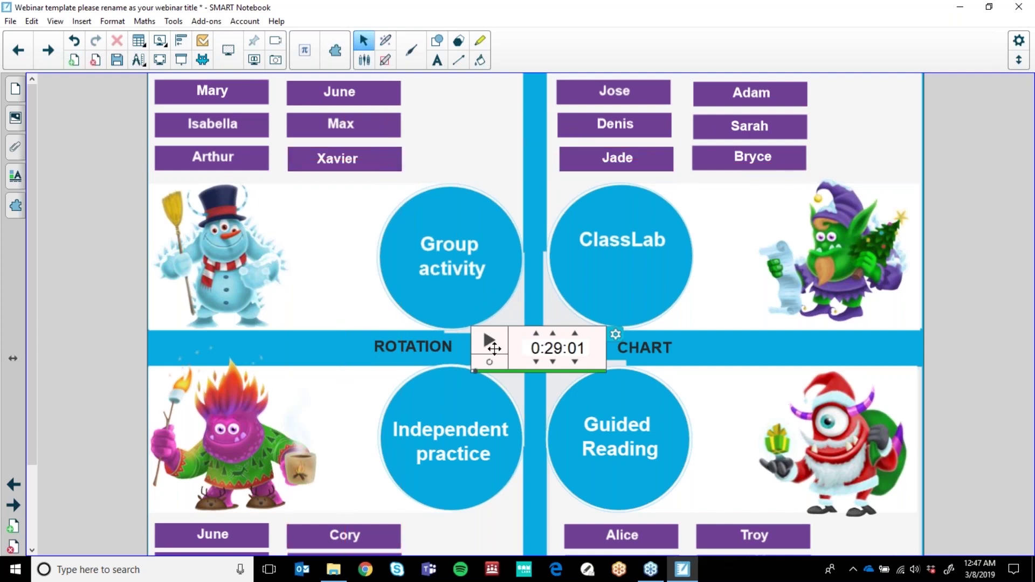
- Set the rotation chart's countdown timer to 30 minutes and start it, and nudge the ClassLab label slightly
{"action": "left_click", "coordinate": [21, 118]}
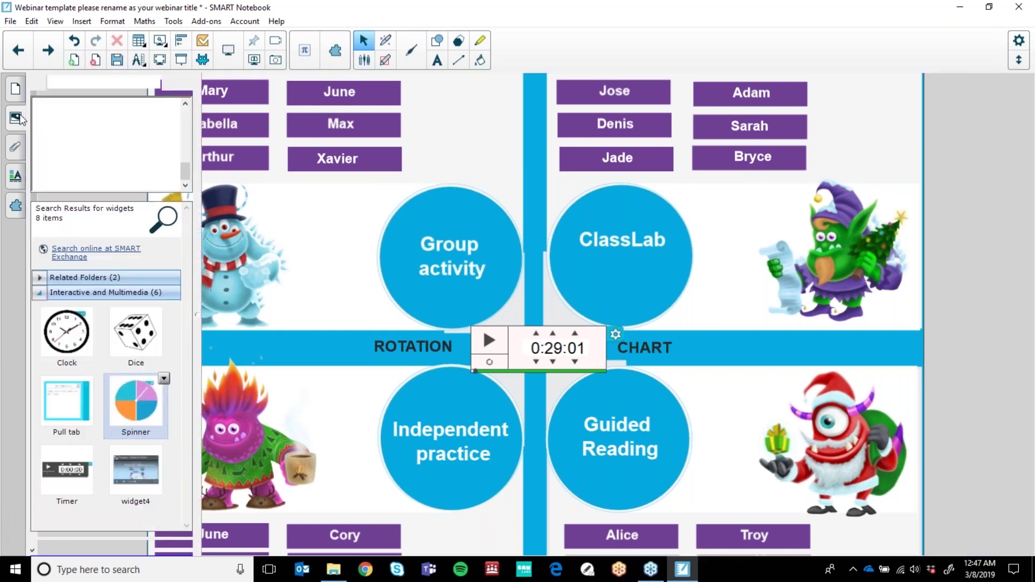
{"action": "left_click", "coordinate": [617, 332]}
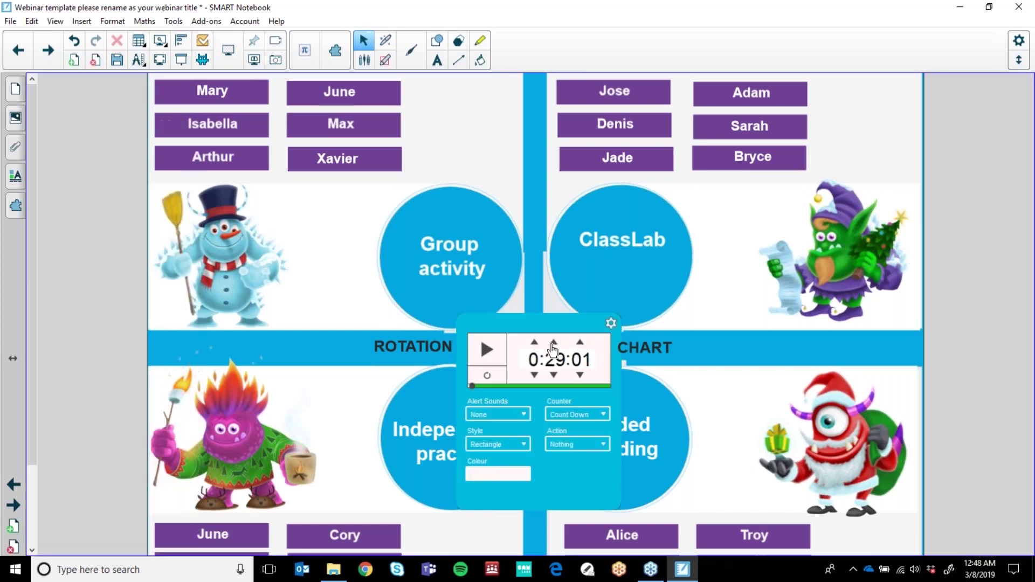
{"action": "left_click", "coordinate": [553, 343]}
{"action": "left_click", "coordinate": [580, 375]}
{"action": "left_click", "coordinate": [612, 327]}
{"action": "left_click", "coordinate": [489, 348]}
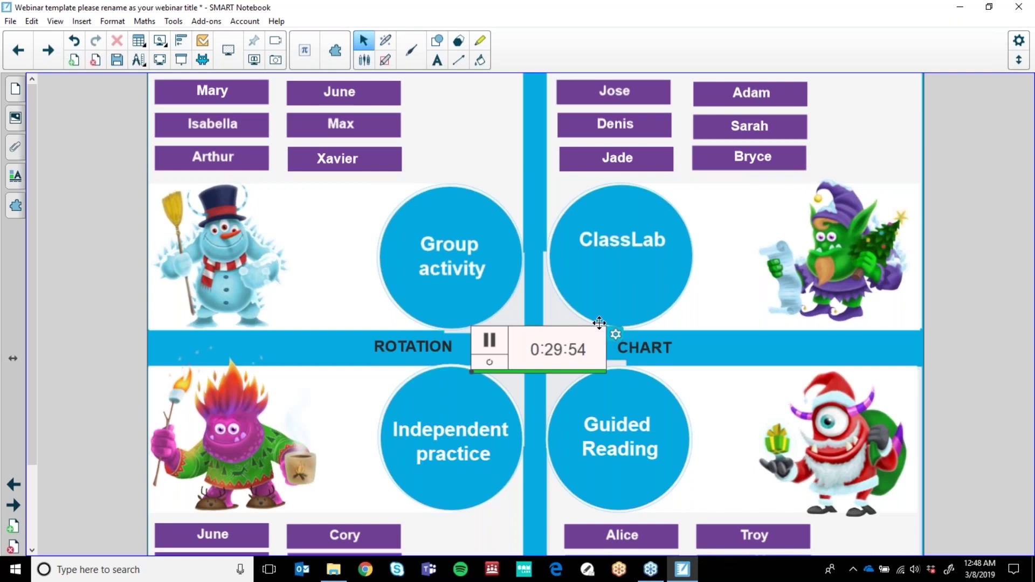
{"action": "left_click_drag", "start_coordinate": [673, 249], "coordinate": [654, 240]}
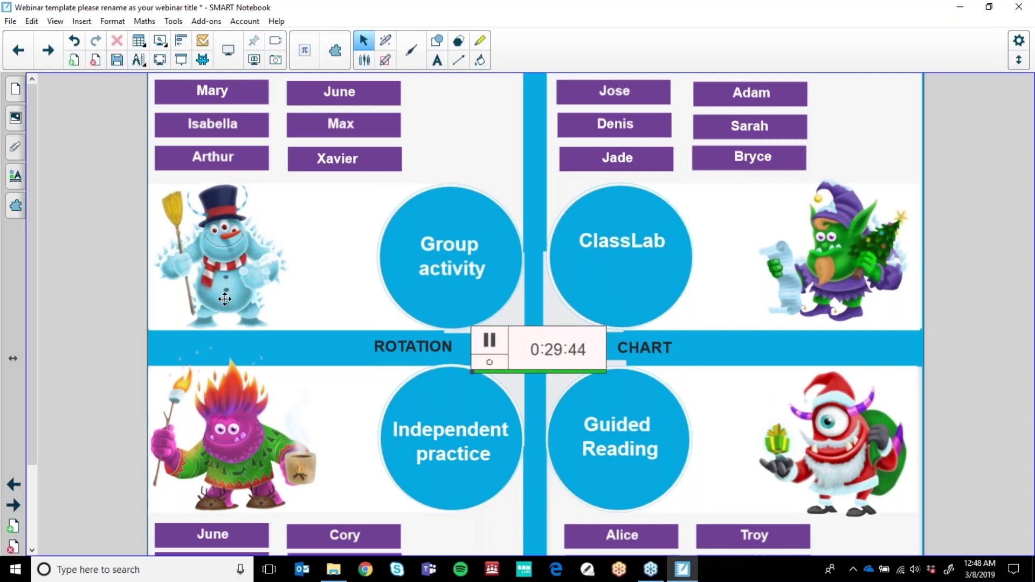
- Display two pages side by side and pin the Rotation chart page
{"action": "left_click", "coordinate": [16, 86]}
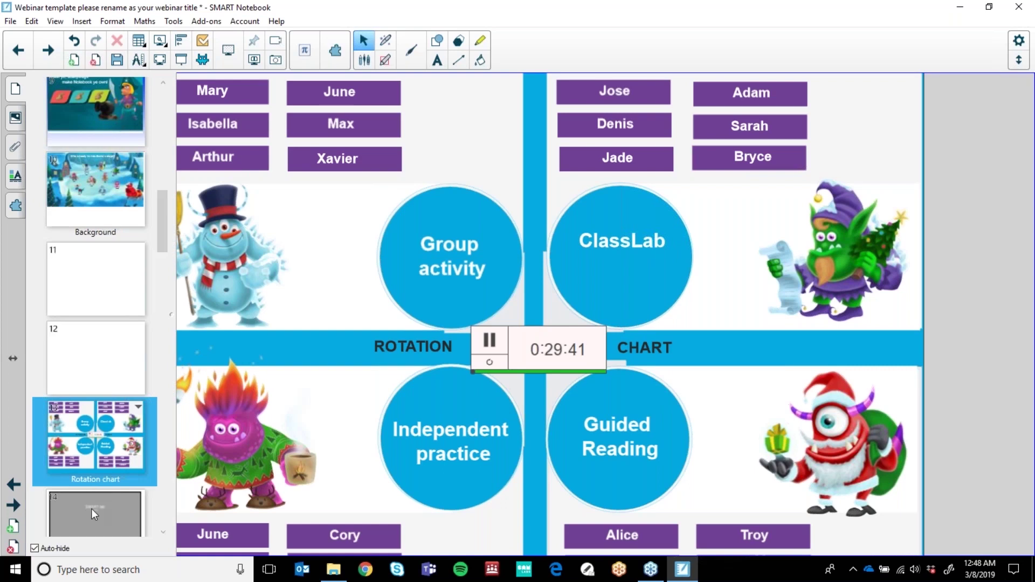
{"action": "left_click", "coordinate": [92, 509]}
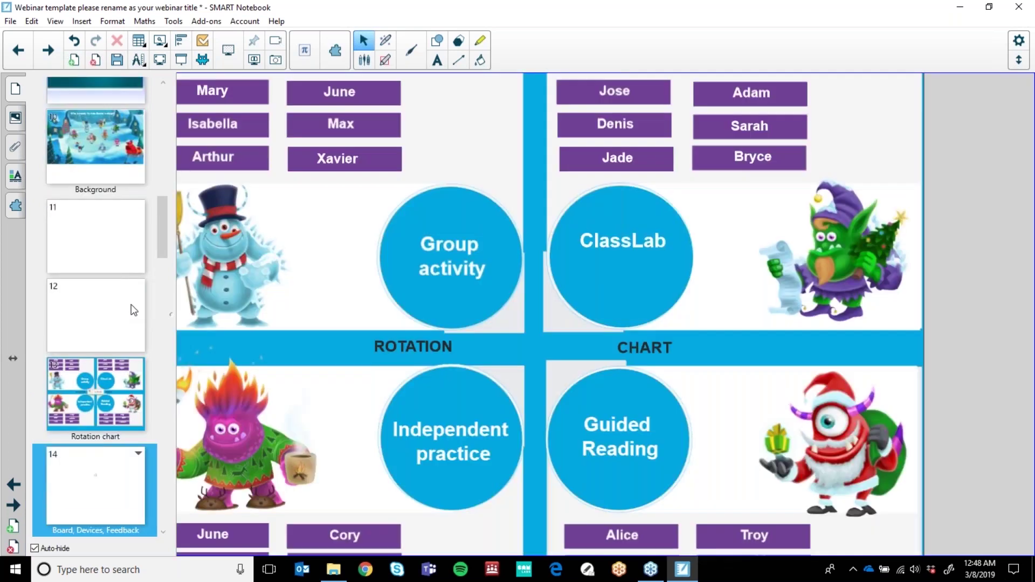
{"action": "left_click", "coordinate": [256, 59]}
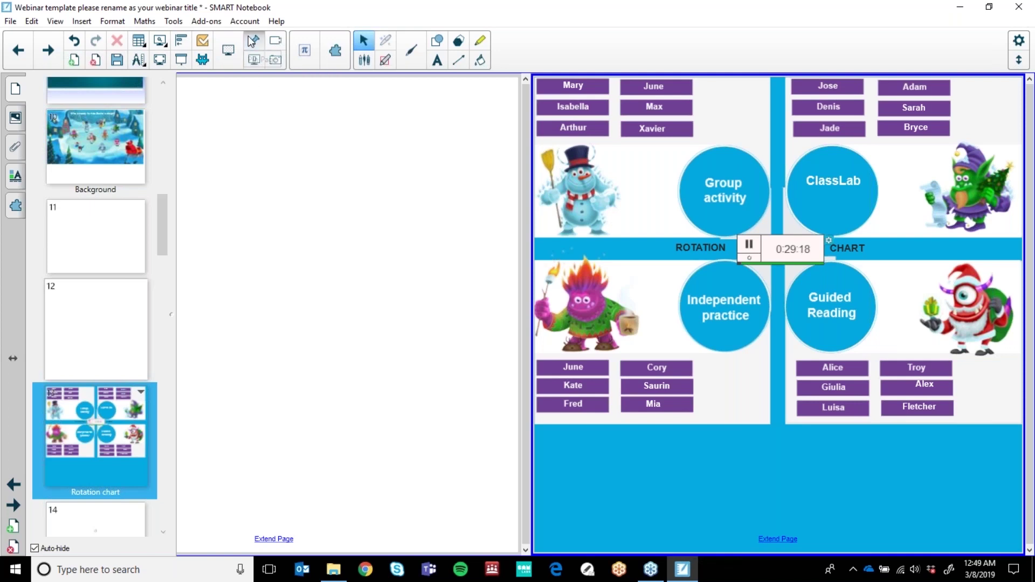
{"action": "left_click", "coordinate": [251, 43]}
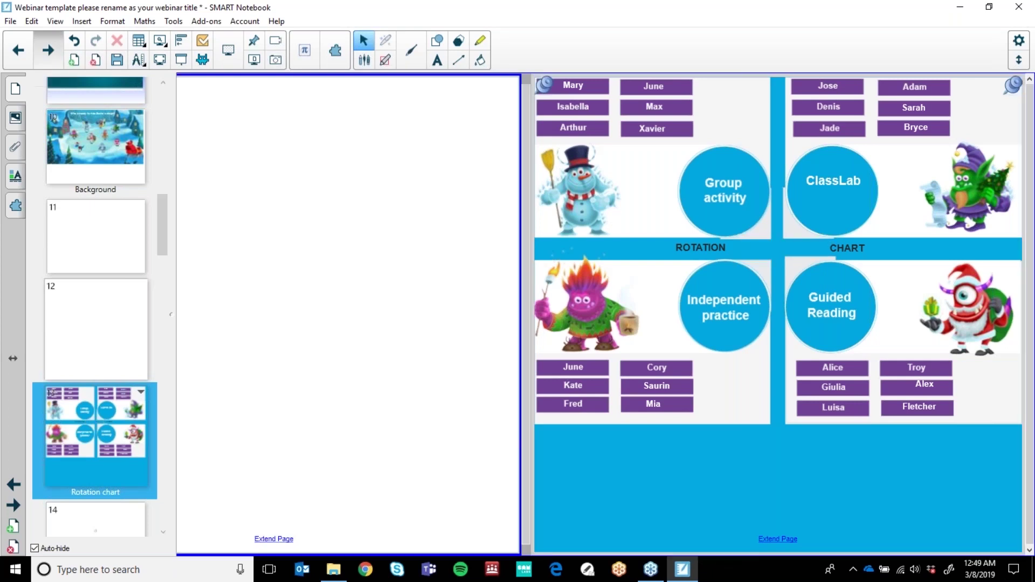
- Advance to the Needs and Wants pirate sorting activity beside the pinned chart, and try to sort Lollies into Needs
{"action": "left_click", "coordinate": [48, 51]}
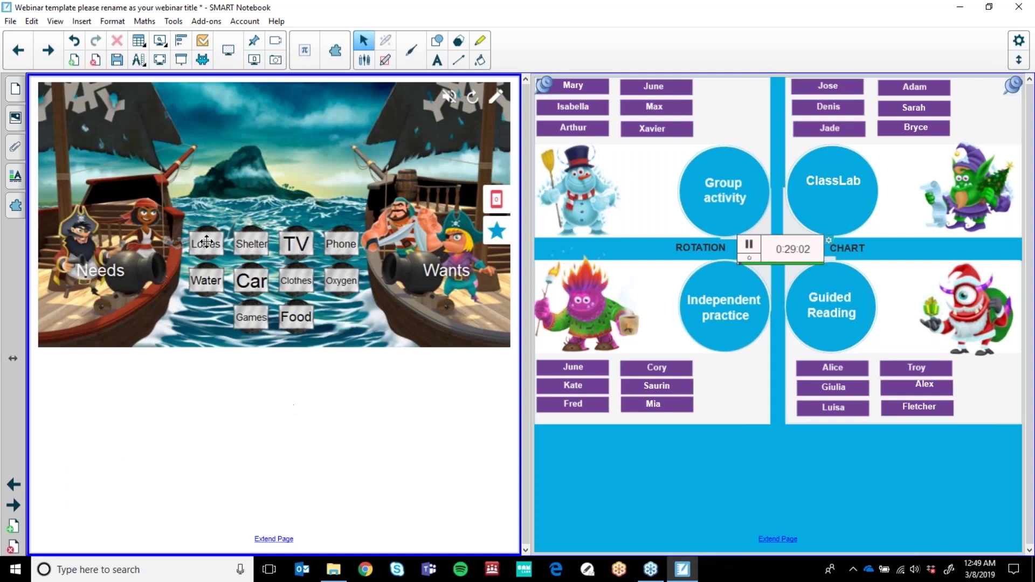
{"action": "left_click_drag", "start_coordinate": [202, 254], "coordinate": [108, 273]}
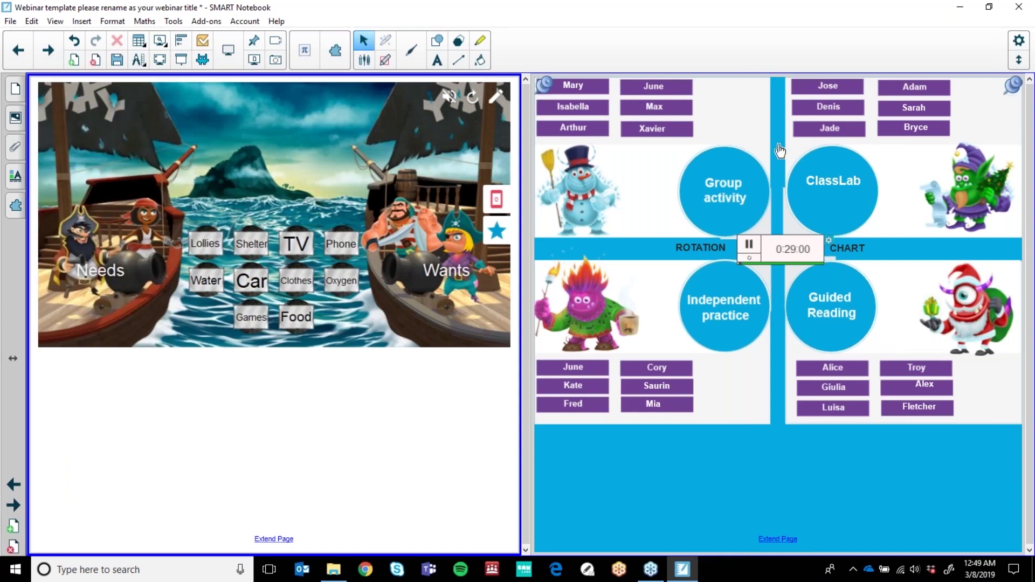
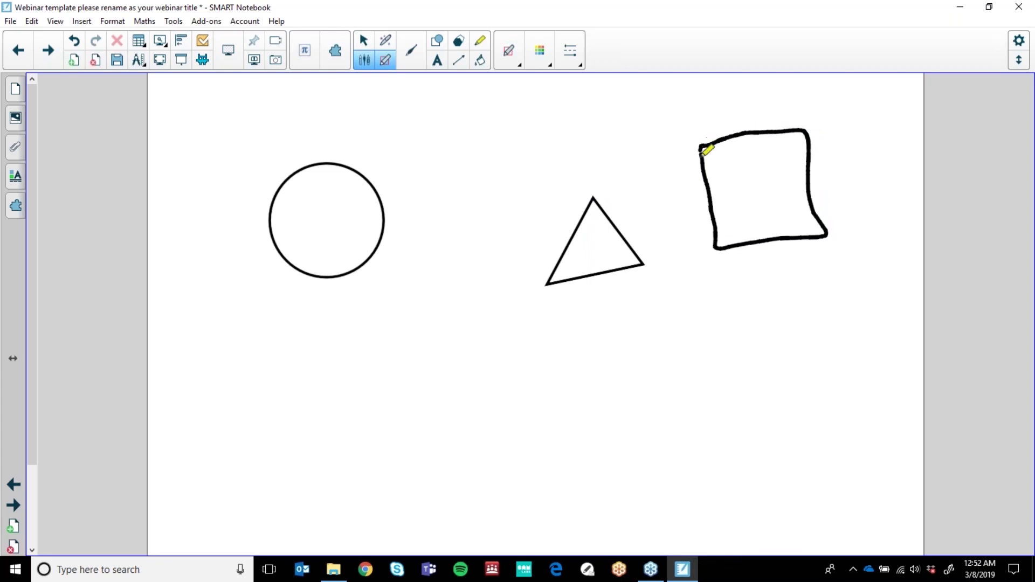
- Select the drawn circle as an object and return to the pen with shape recognition
{"action": "left_click", "coordinate": [365, 43]}
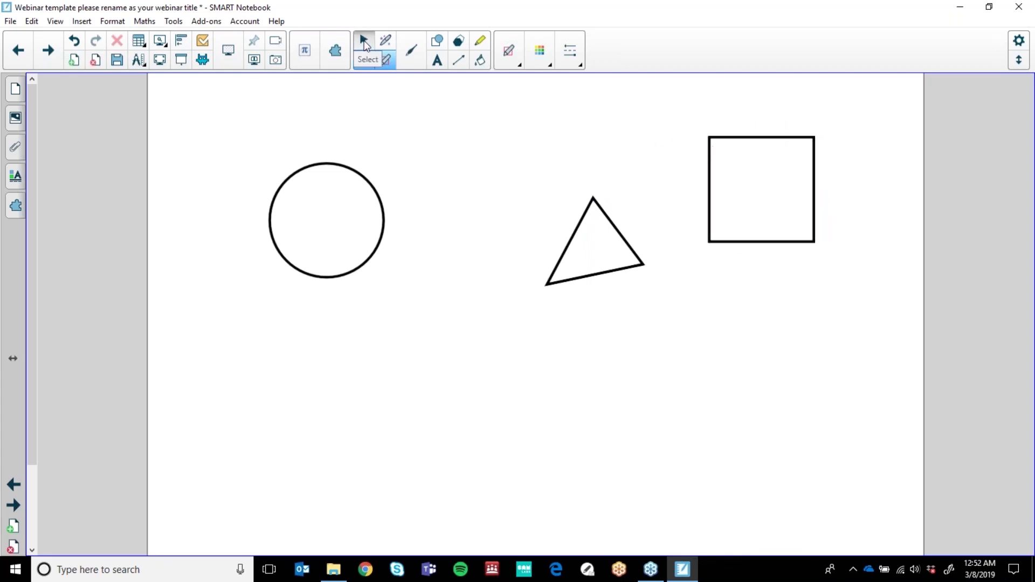
{"action": "left_click", "coordinate": [349, 168]}
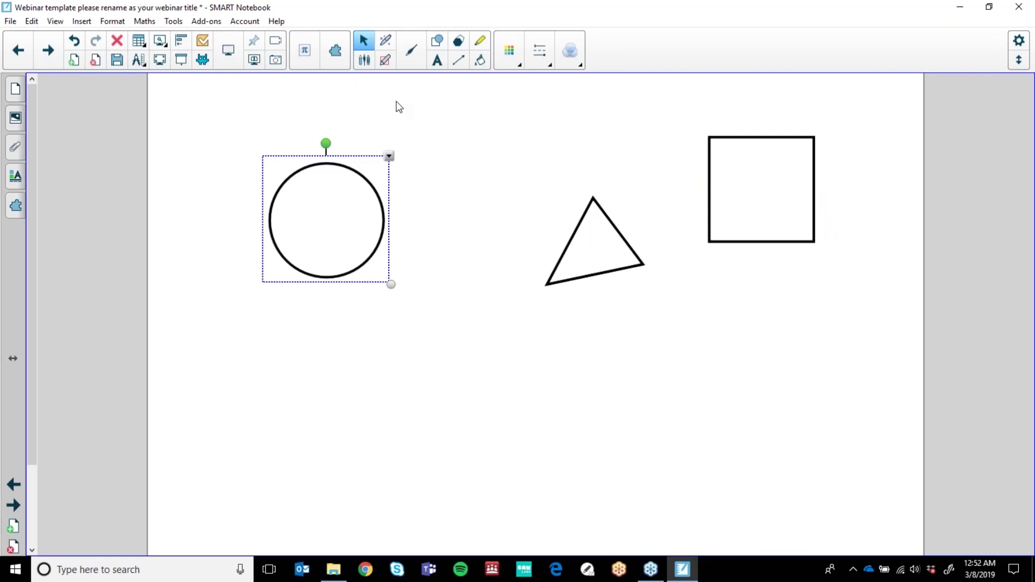
{"action": "left_click", "coordinate": [369, 60]}
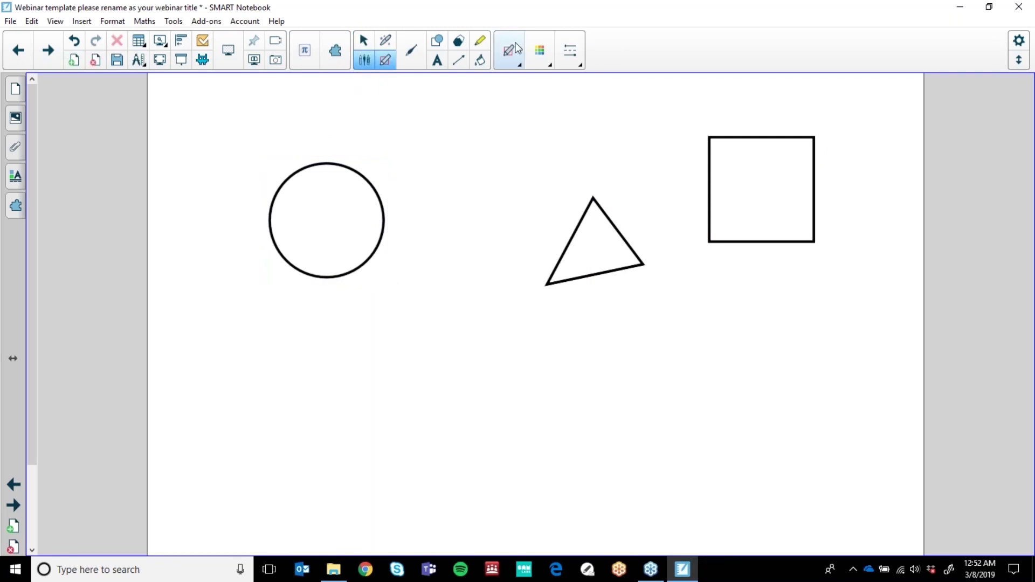
- Divide the drawn circle into 6 equal sections with Shape Division, keeping the fractions option on
{"action": "left_click", "coordinate": [515, 44]}
{"action": "left_click", "coordinate": [546, 244]}
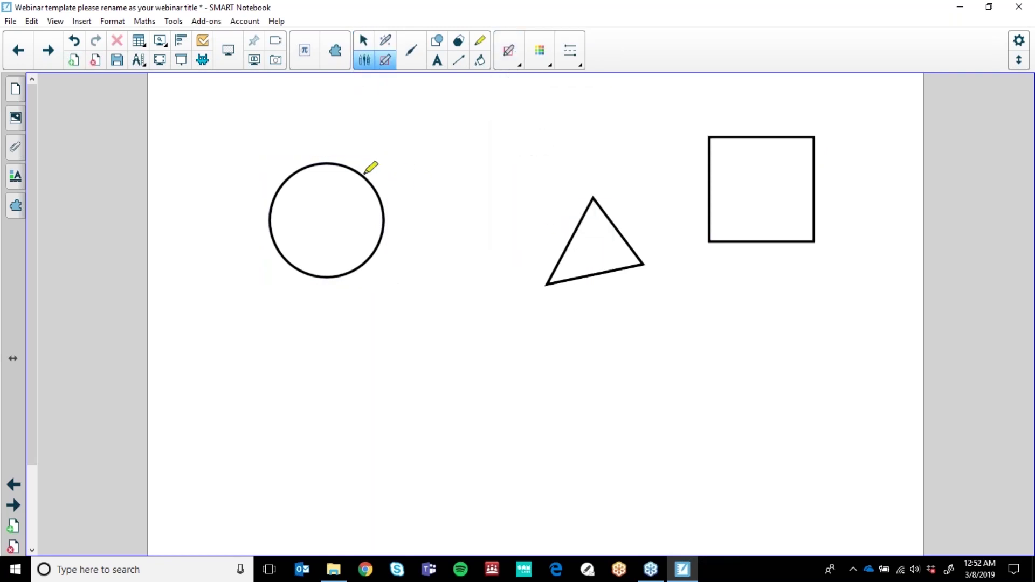
{"action": "left_click", "coordinate": [363, 40]}
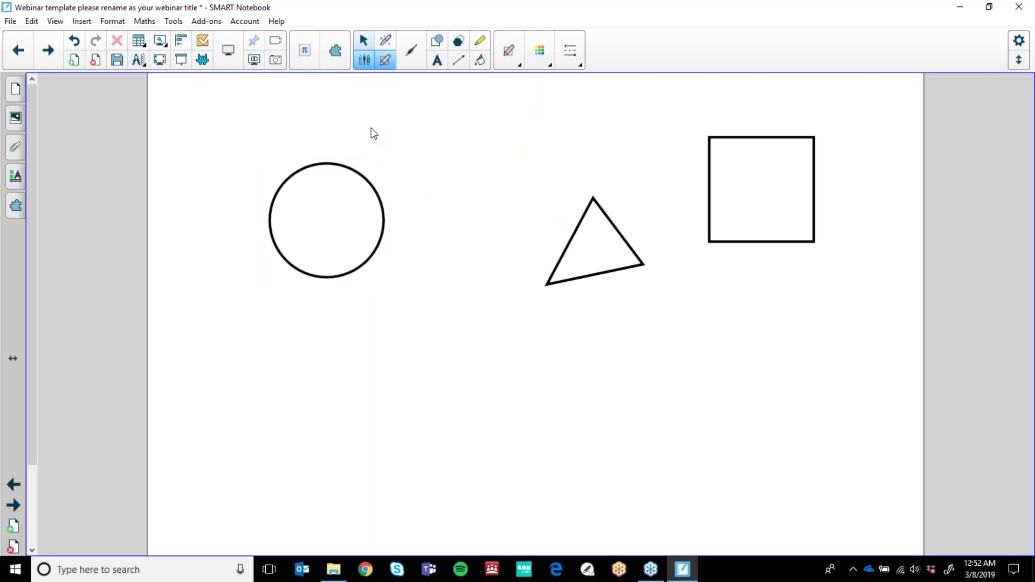
{"action": "left_click", "coordinate": [360, 174]}
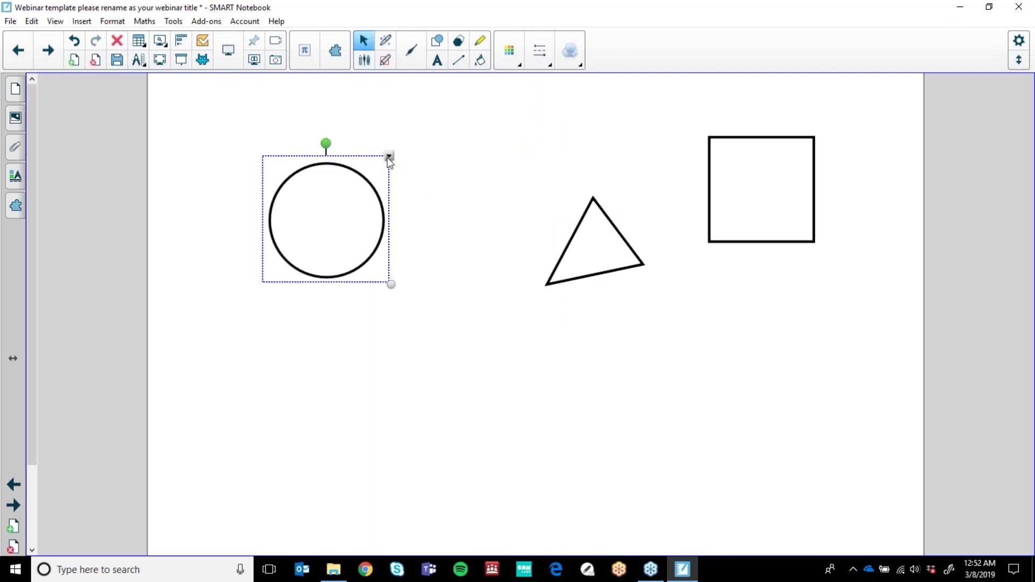
{"action": "left_click", "coordinate": [388, 157]}
{"action": "left_click", "coordinate": [439, 302]}
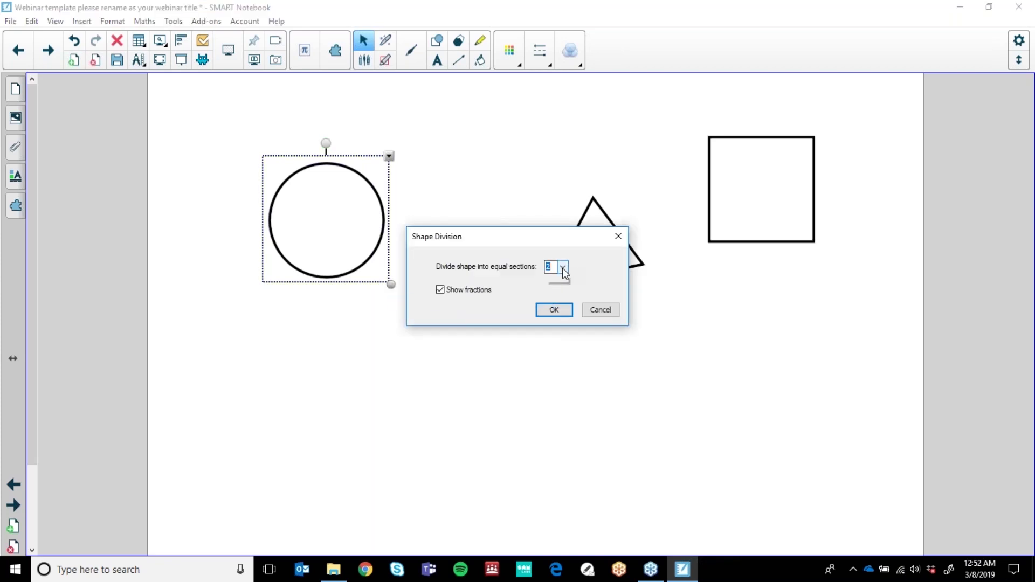
{"action": "left_click", "coordinate": [562, 267]}
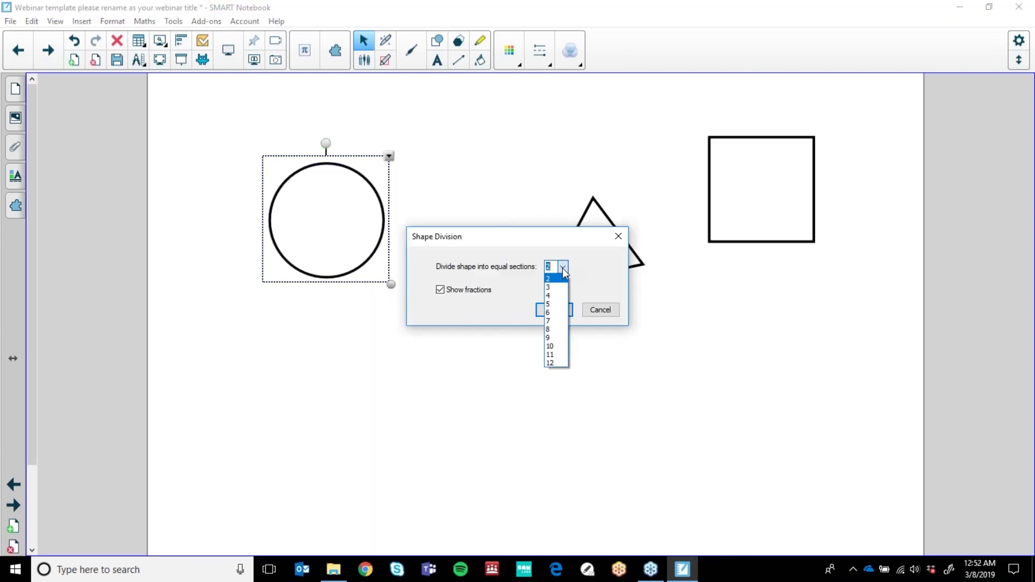
{"action": "left_click", "coordinate": [553, 312]}
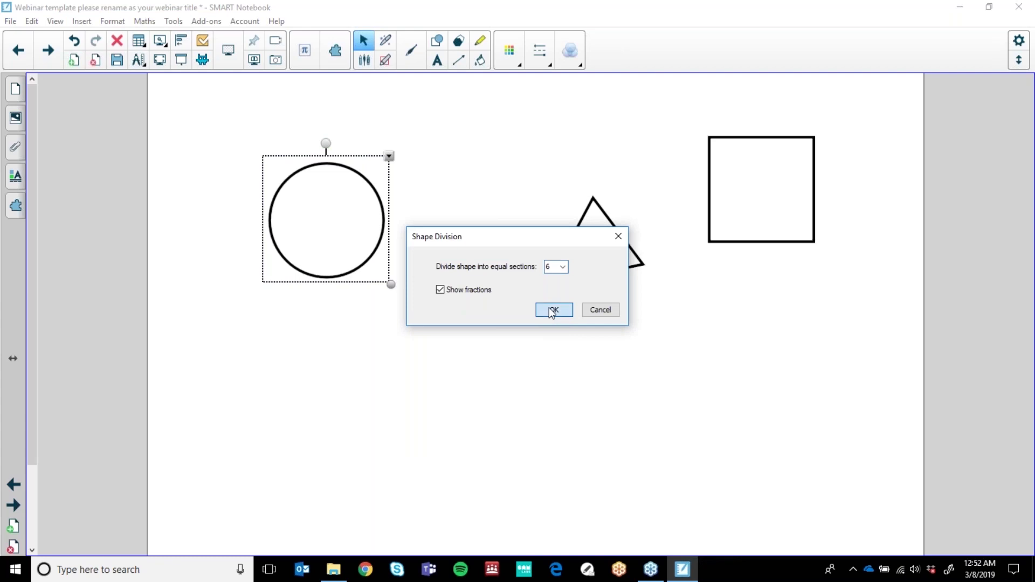
{"action": "left_click", "coordinate": [551, 311]}
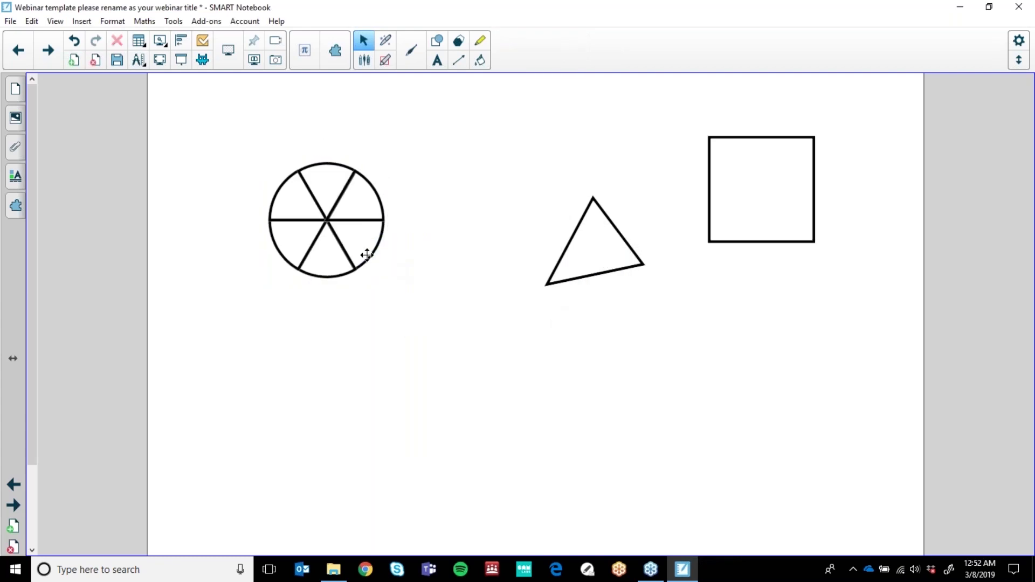
- Pull the circle's six sections outward so that each slice stands apart from the others
{"action": "left_click_drag", "start_coordinate": [367, 254], "coordinate": [409, 289]}
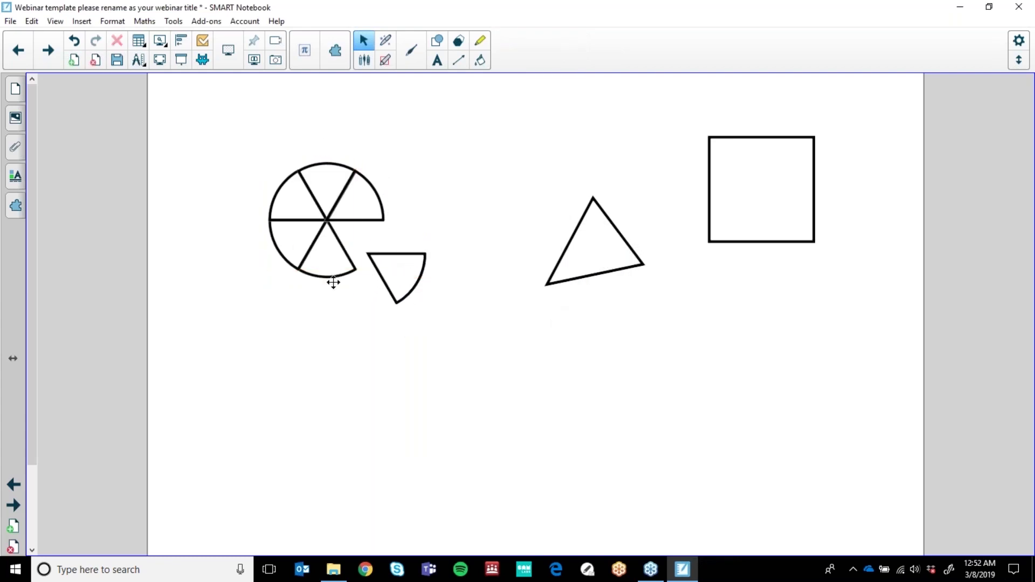
{"action": "left_click_drag", "start_coordinate": [333, 282], "coordinate": [330, 333]}
{"action": "left_click_drag", "start_coordinate": [278, 254], "coordinate": [246, 262]}
{"action": "left_click_drag", "start_coordinate": [272, 200], "coordinate": [253, 177]}
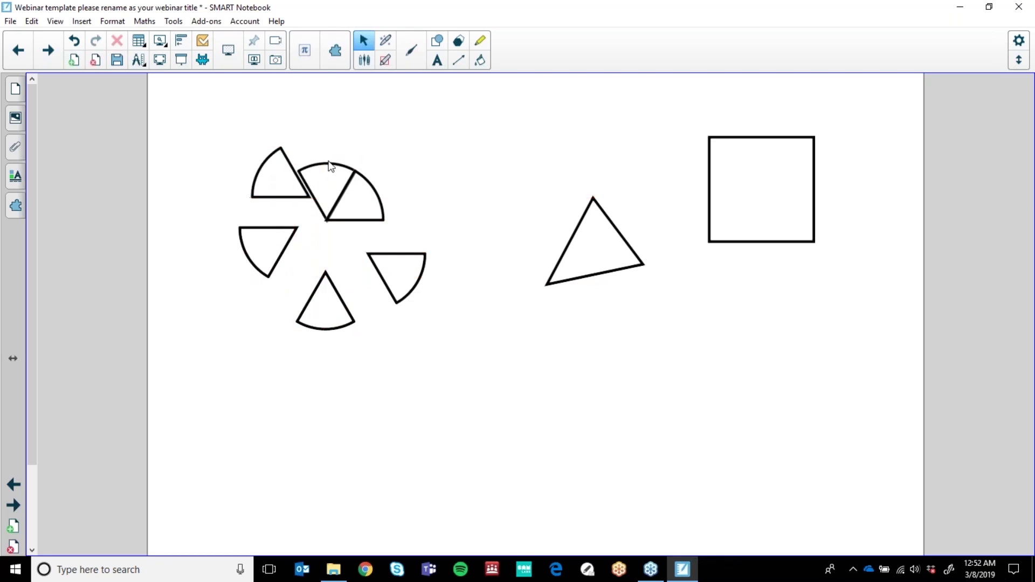
{"action": "left_click_drag", "start_coordinate": [322, 166], "coordinate": [335, 127]}
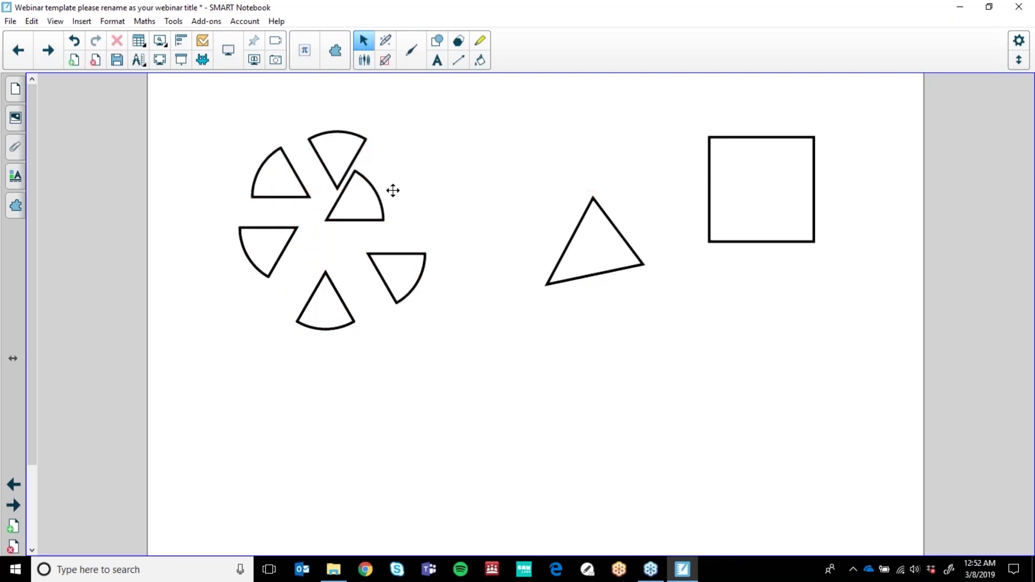
{"action": "left_click_drag", "start_coordinate": [393, 190], "coordinate": [422, 184]}
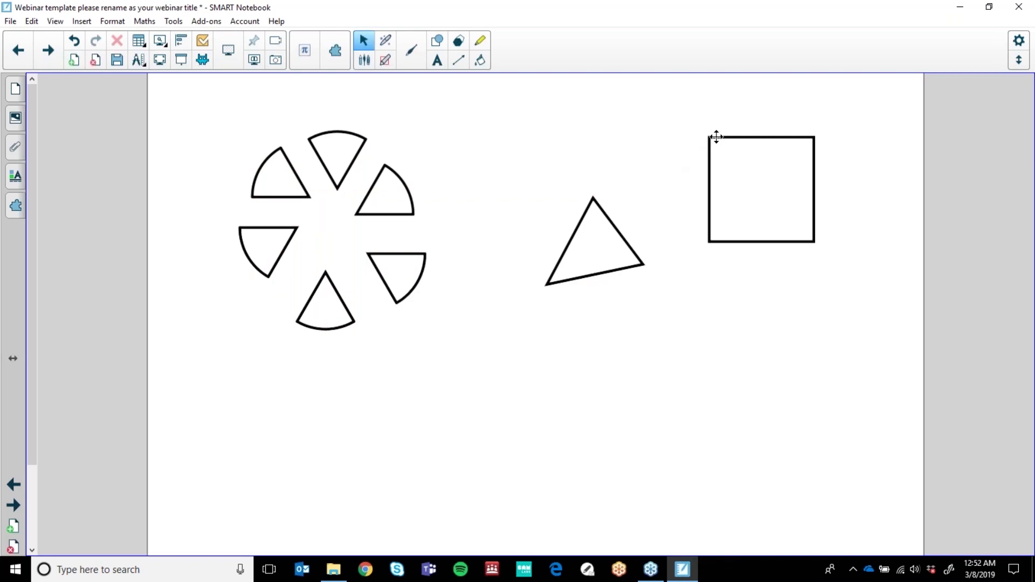
- Show the square's vertices and move its lower-right vertex inward, close to the upper-left corner
{"action": "right_click", "coordinate": [716, 137]}
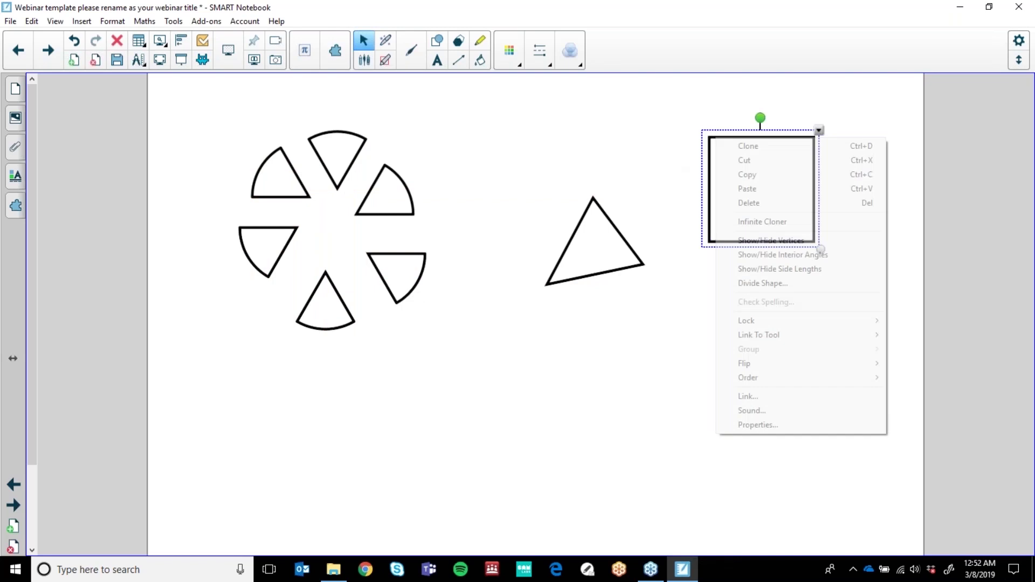
{"action": "left_click", "coordinate": [766, 240]}
{"action": "left_click_drag", "start_coordinate": [814, 242], "coordinate": [733, 165]}
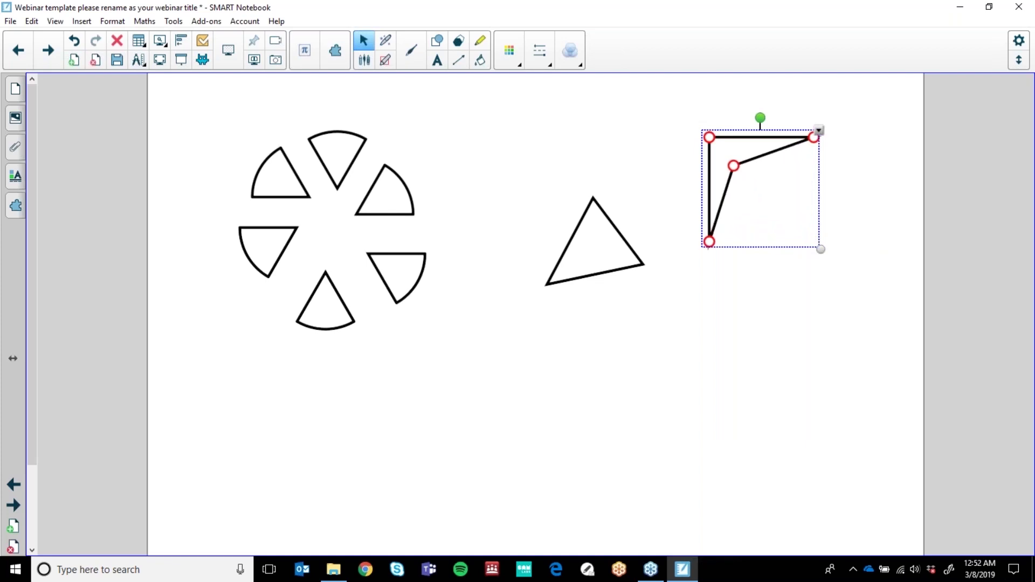
- Show the triangle's interior angles and side lengths, and stretch it downward into a tall, narrow triangle
{"action": "left_click", "coordinate": [631, 262]}
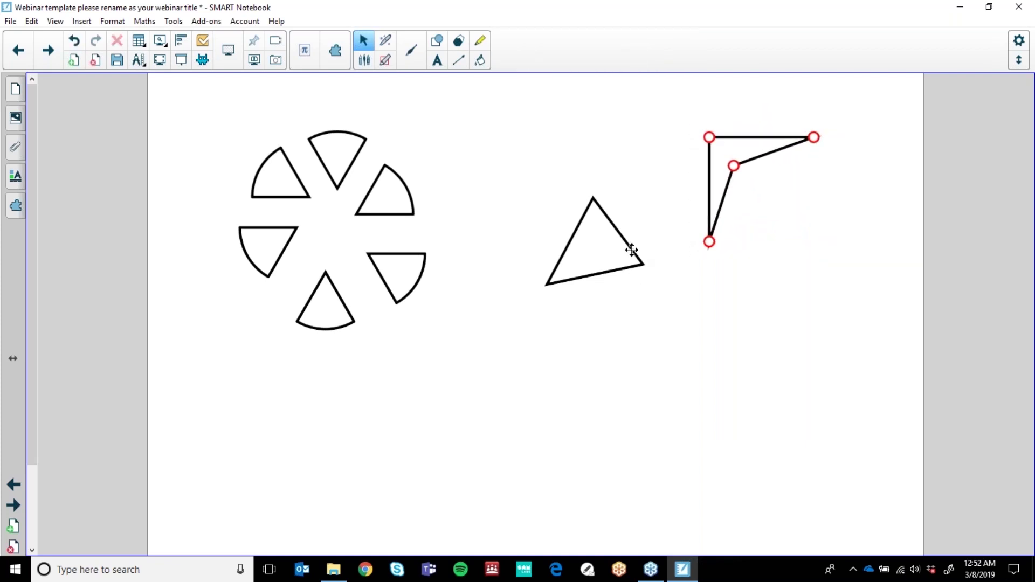
{"action": "left_click", "coordinate": [631, 250]}
{"action": "left_click", "coordinate": [648, 191]}
{"action": "left_click", "coordinate": [716, 307]}
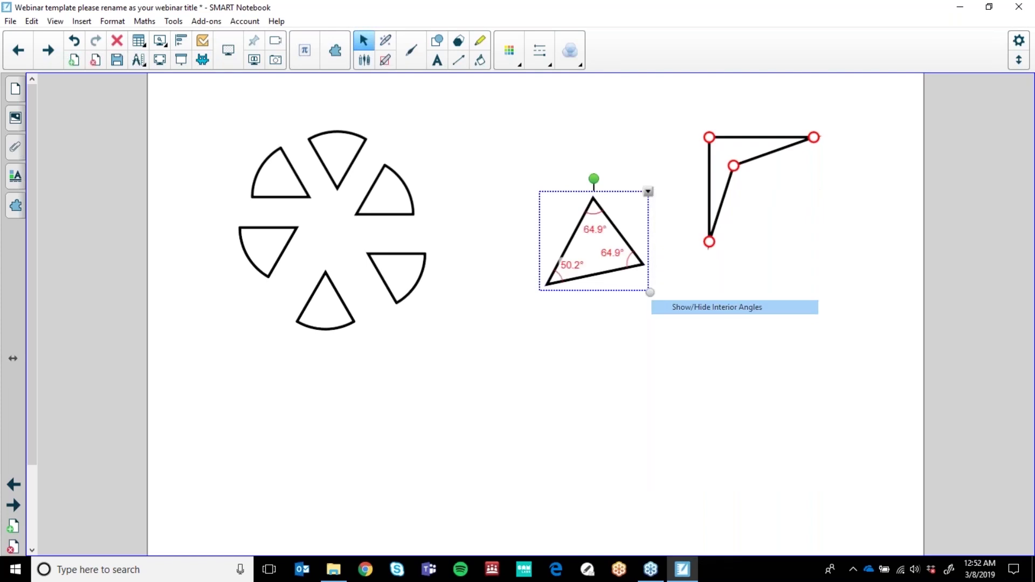
{"action": "left_click", "coordinate": [647, 192]}
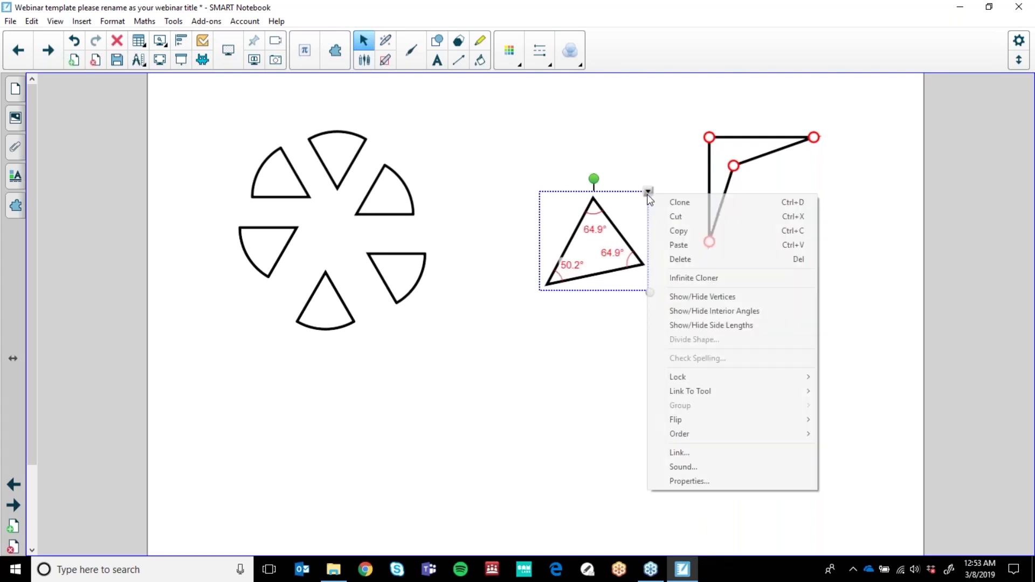
{"action": "left_click", "coordinate": [689, 324]}
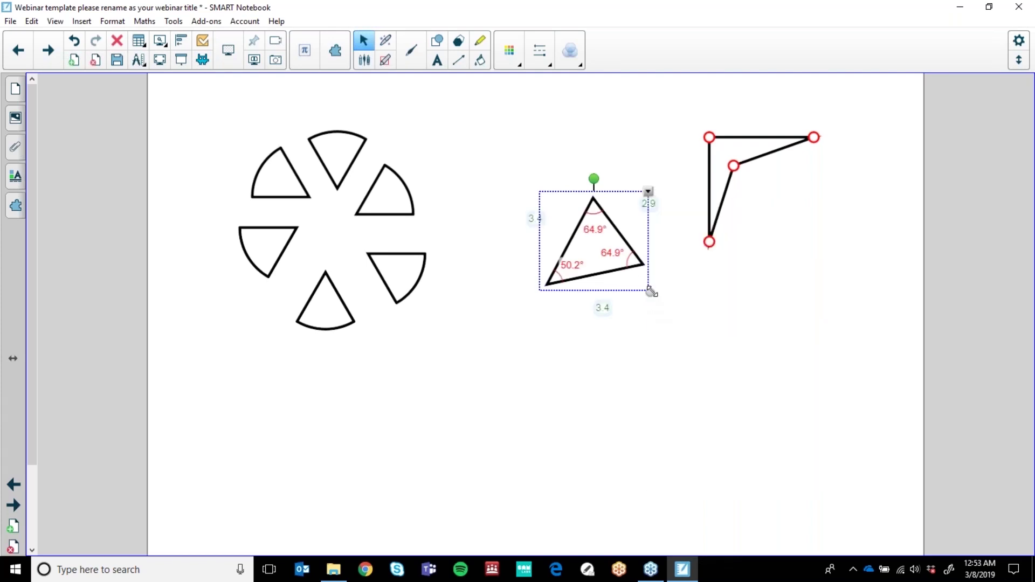
{"action": "left_click_drag", "start_coordinate": [651, 291], "coordinate": [638, 458]}
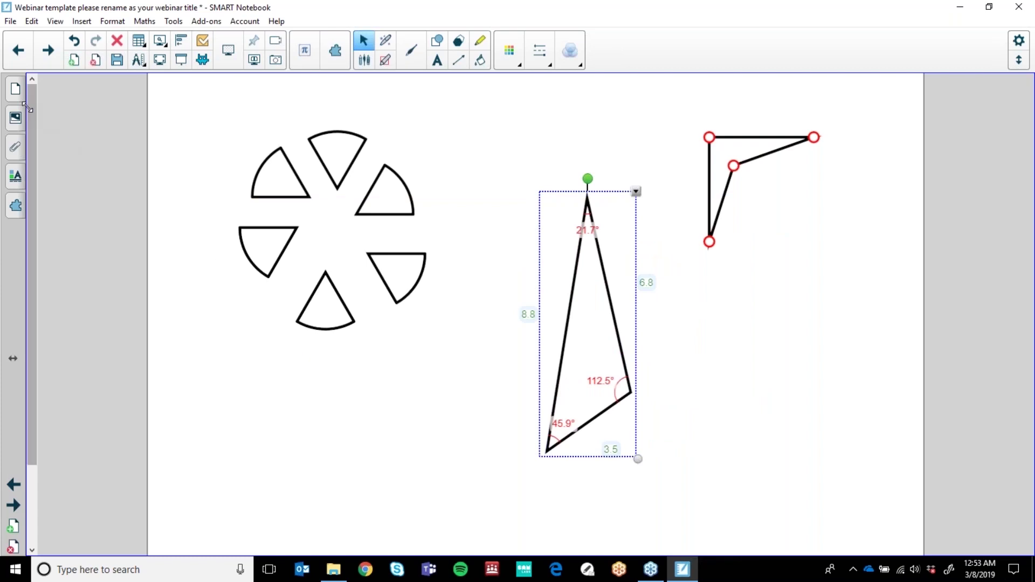
- Go to the Making Words racetrack page and spell PIN inside the track with copies of the letter tiles
{"action": "left_click", "coordinate": [17, 91]}
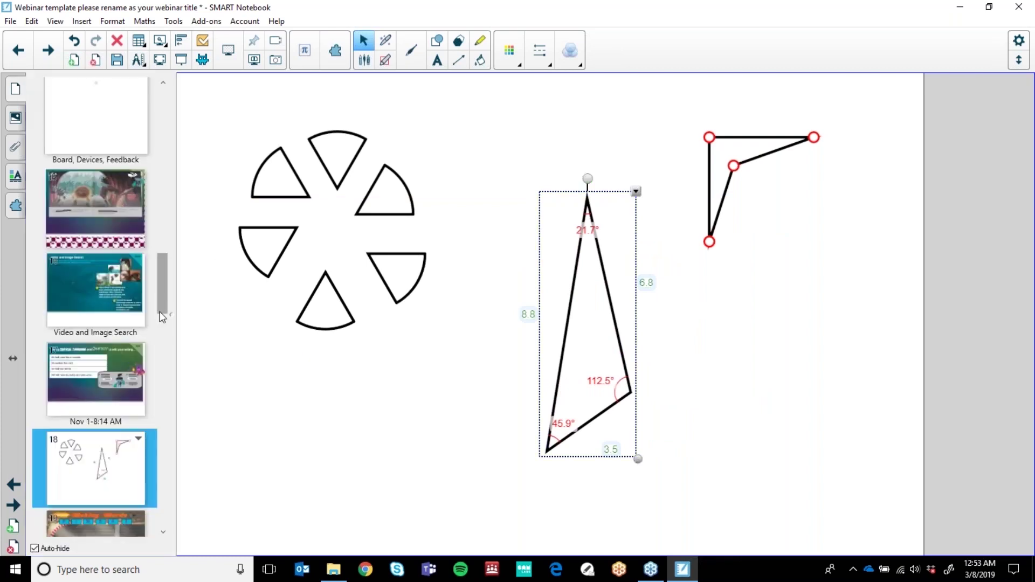
{"action": "scroll", "coordinate": [162, 311], "scroll_direction": "down", "scroll_amount": 2}
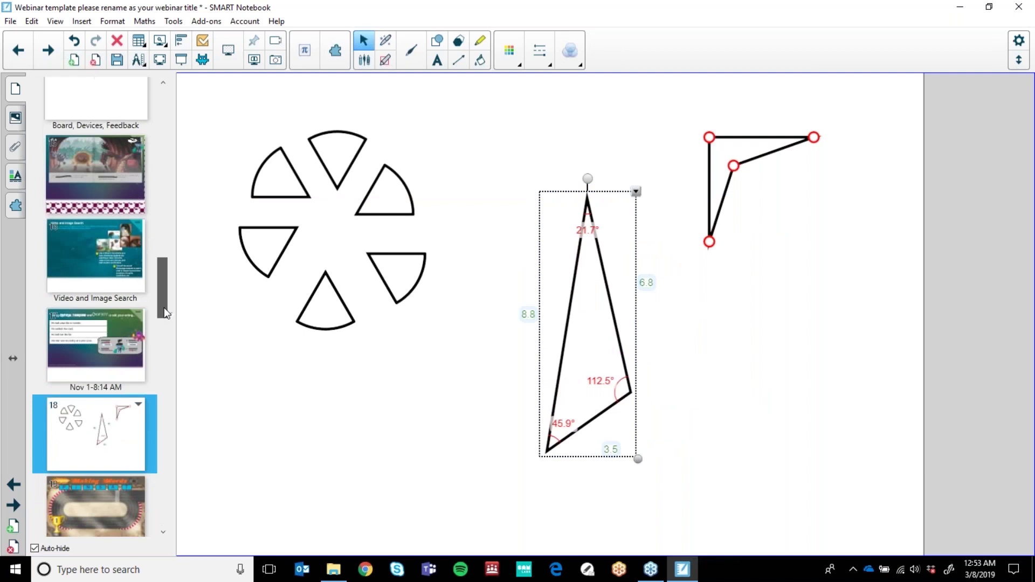
{"action": "scroll", "coordinate": [164, 313], "scroll_direction": "down", "scroll_amount": 6}
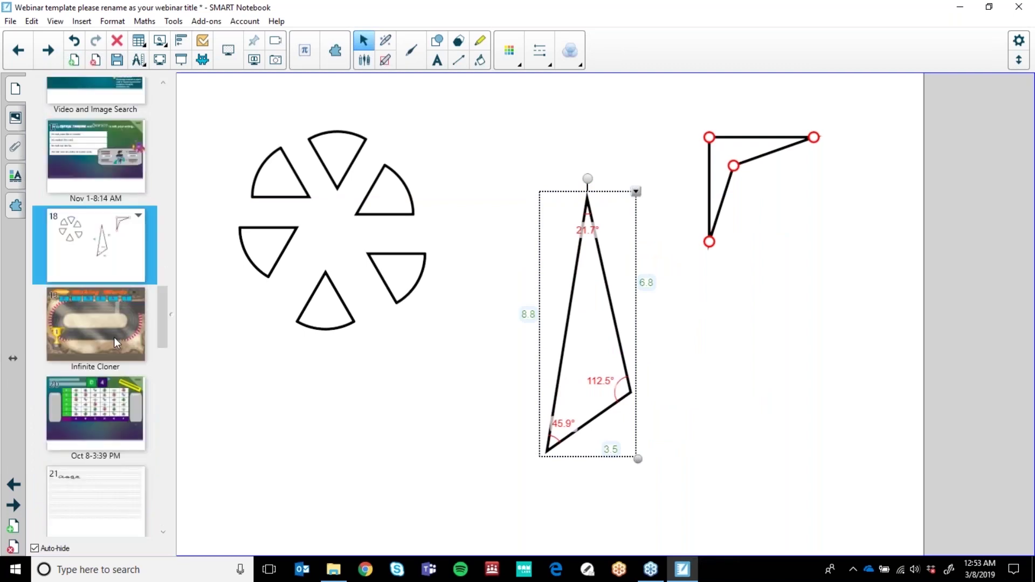
{"action": "left_click", "coordinate": [115, 337]}
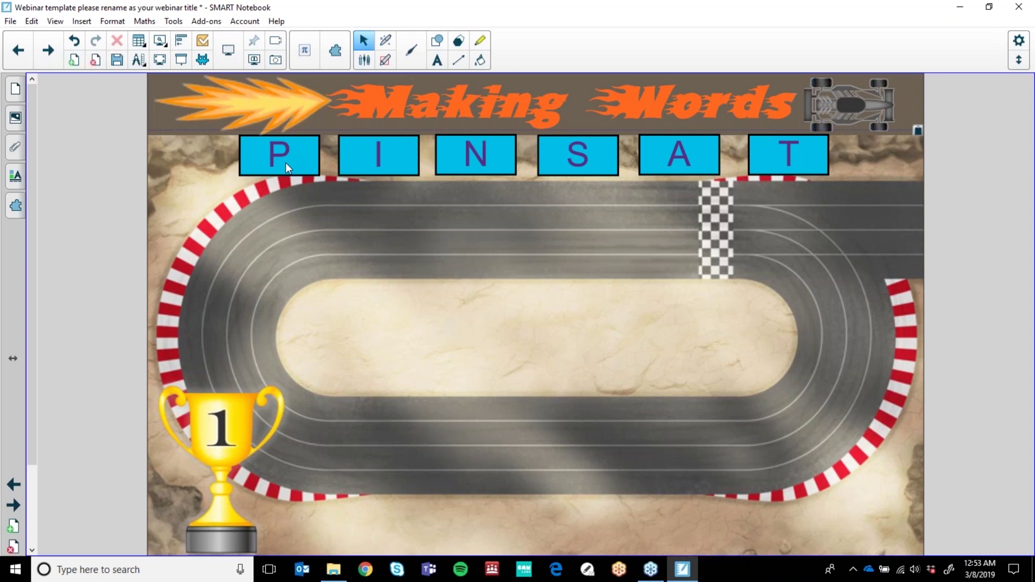
{"action": "left_click_drag", "start_coordinate": [286, 163], "coordinate": [347, 358]}
{"action": "left_click_drag", "start_coordinate": [380, 161], "coordinate": [452, 354]}
{"action": "left_click_drag", "start_coordinate": [476, 156], "coordinate": [529, 366]}
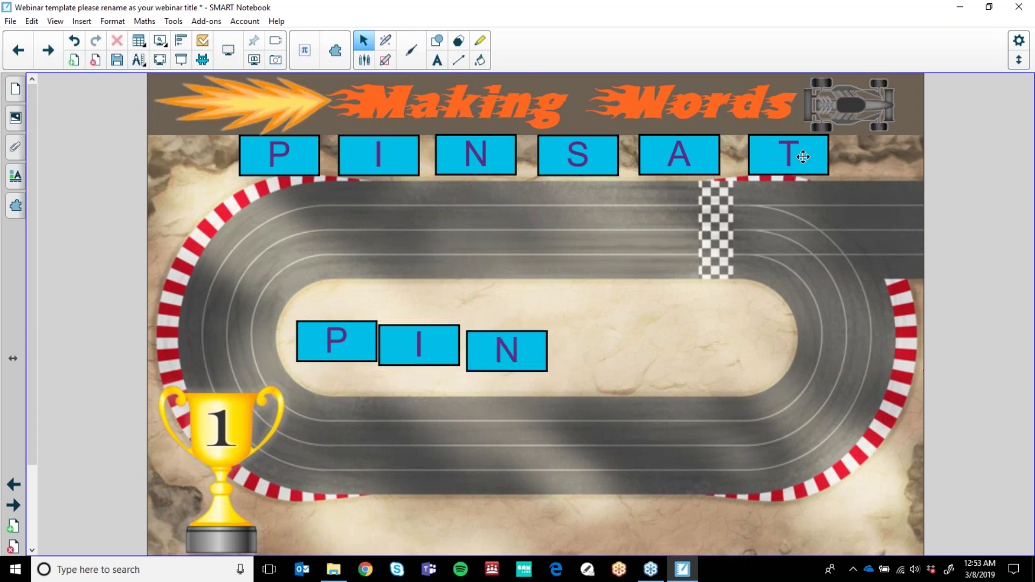
- Move the T tile above the word PIN and return it to the end of the letter row
{"action": "left_click_drag", "start_coordinate": [803, 156], "coordinate": [324, 279]}
{"action": "left_click", "coordinate": [672, 162]}
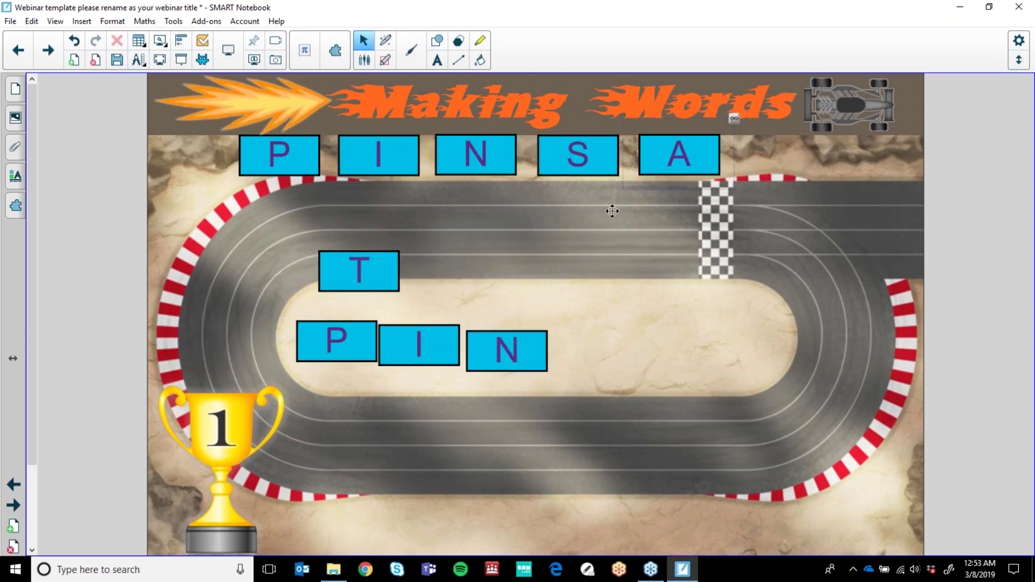
{"action": "left_click_drag", "start_coordinate": [612, 211], "coordinate": [796, 146]}
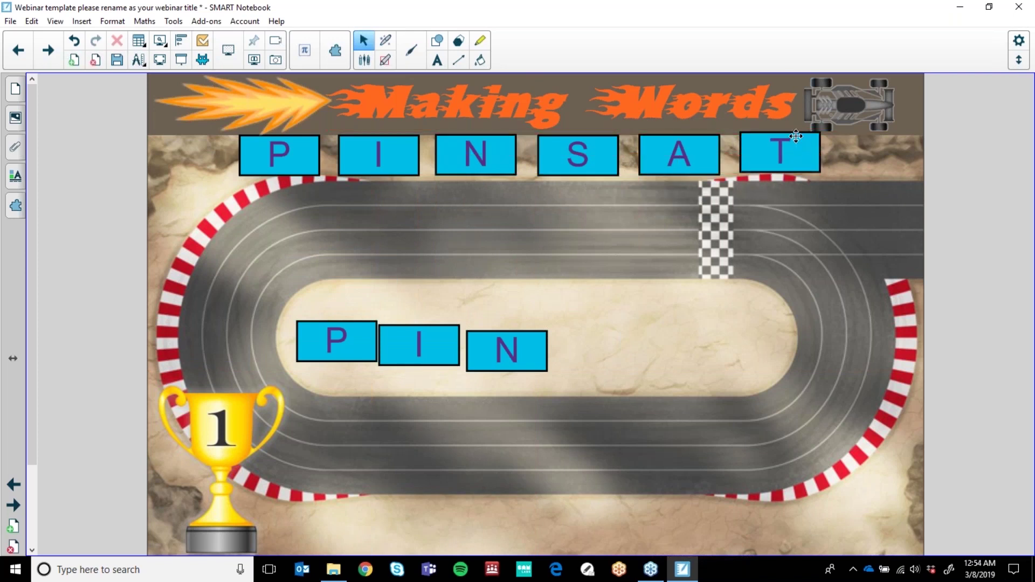
- Make the T tile in the letter row an Infinite Cloner
{"action": "left_click", "coordinate": [796, 136]}
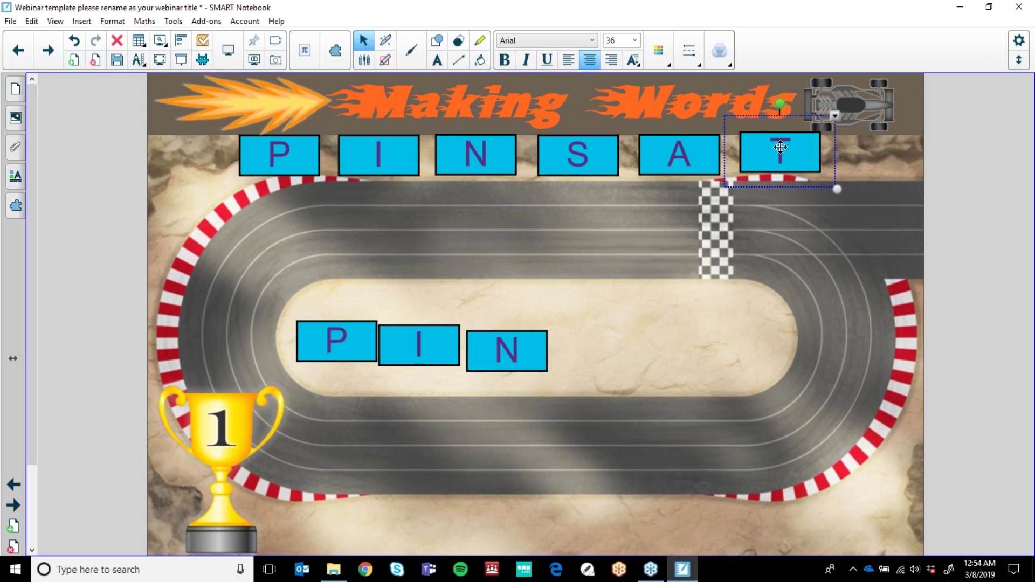
{"action": "left_click", "coordinate": [834, 117]}
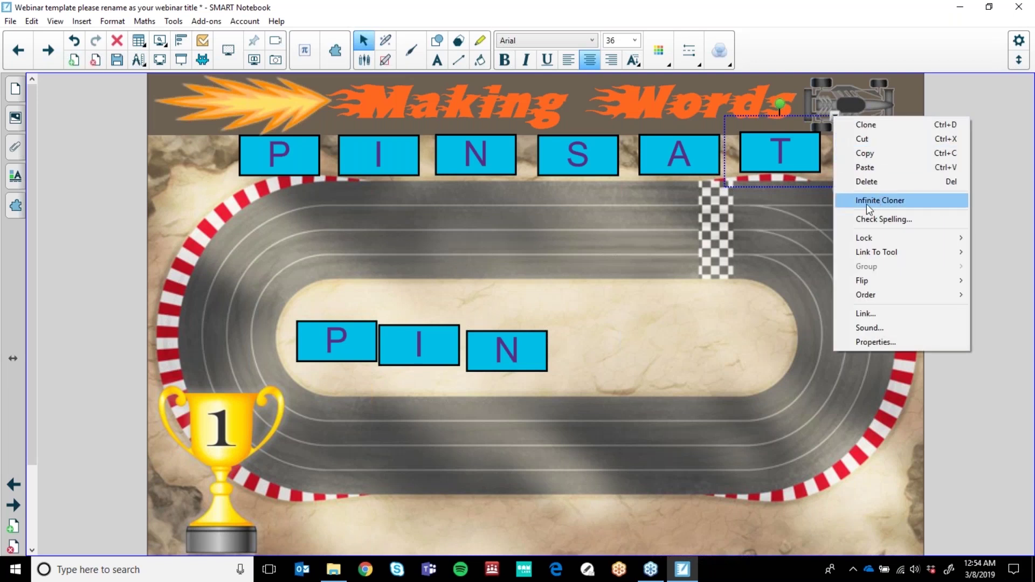
{"action": "left_click", "coordinate": [865, 202]}
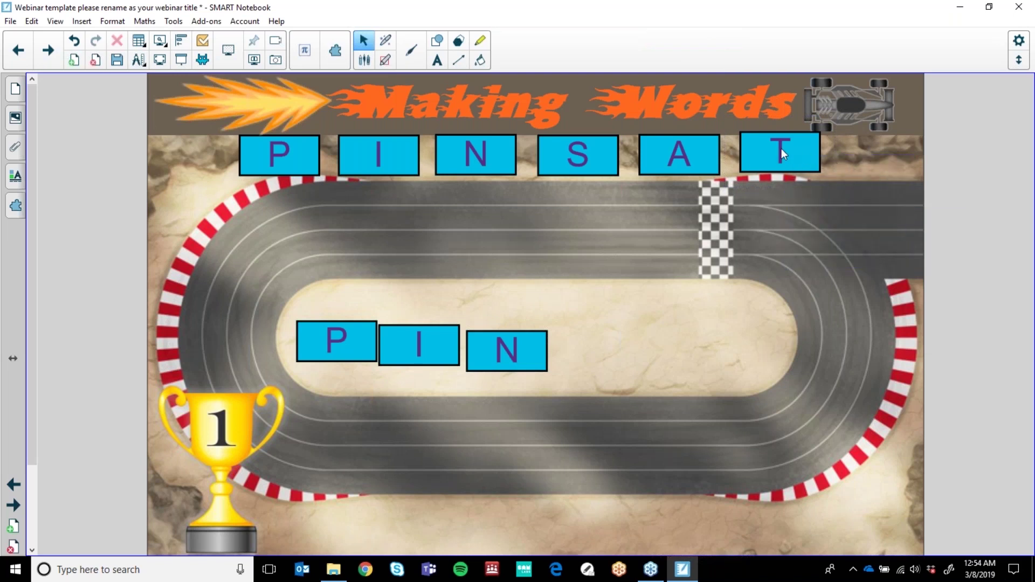
- Spell TAP above the word PIN with copies of the T, A and P tiles
{"action": "left_click_drag", "start_coordinate": [781, 147], "coordinate": [321, 281]}
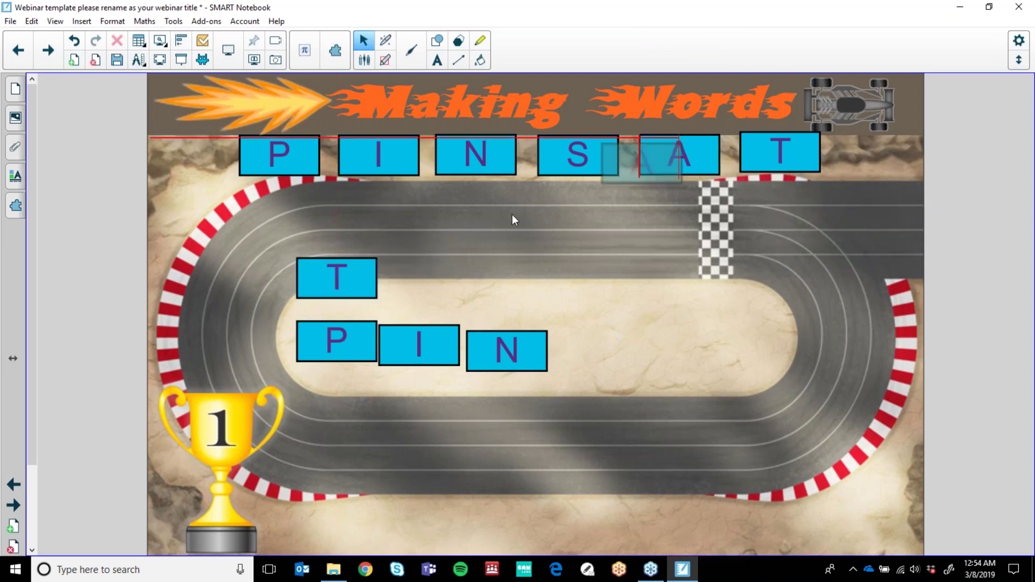
{"action": "left_click_drag", "start_coordinate": [512, 214], "coordinate": [427, 278]}
{"action": "left_click_drag", "start_coordinate": [332, 159], "coordinate": [542, 280]}
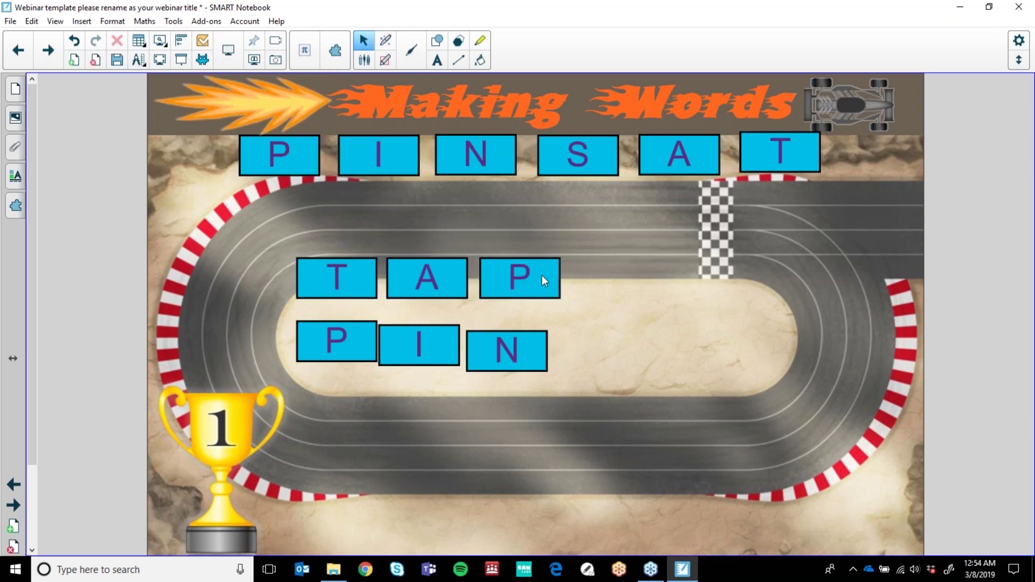
- Display the Gallery's widgets on the Catch the Monsters page, and roll the letter and number dice
{"action": "left_click", "coordinate": [50, 51]}
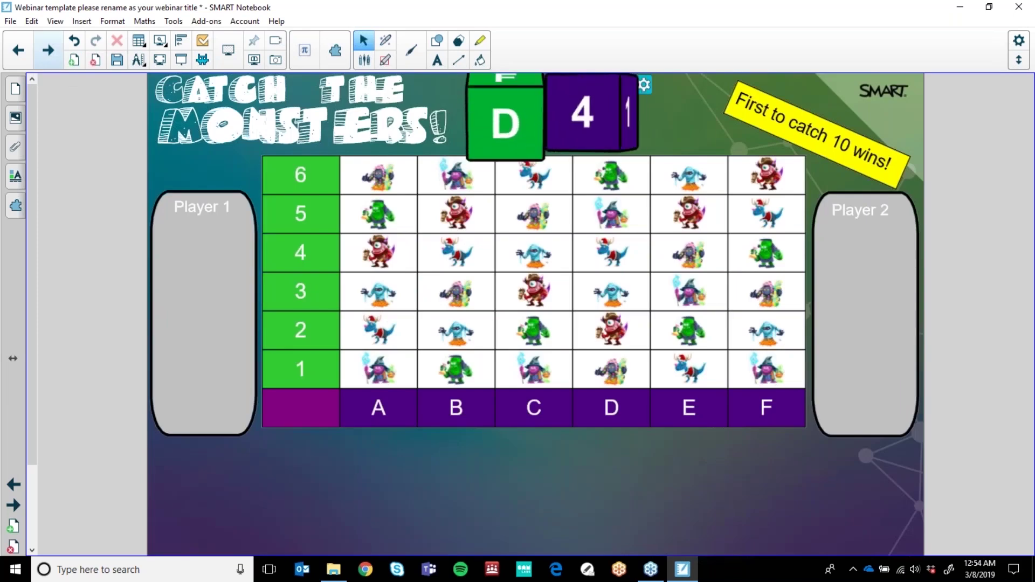
{"action": "left_click", "coordinate": [16, 117]}
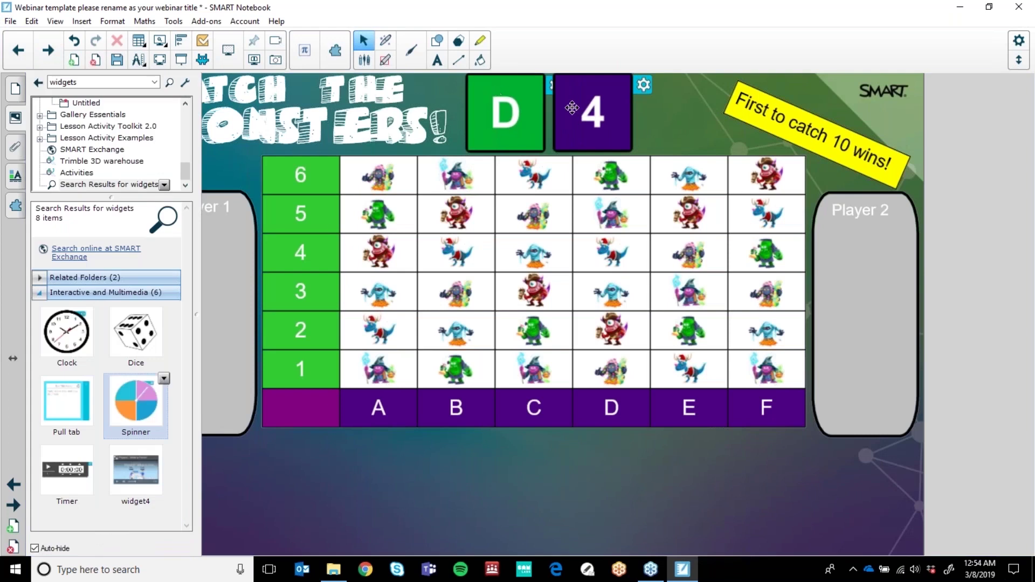
{"action": "left_click", "coordinate": [514, 107]}
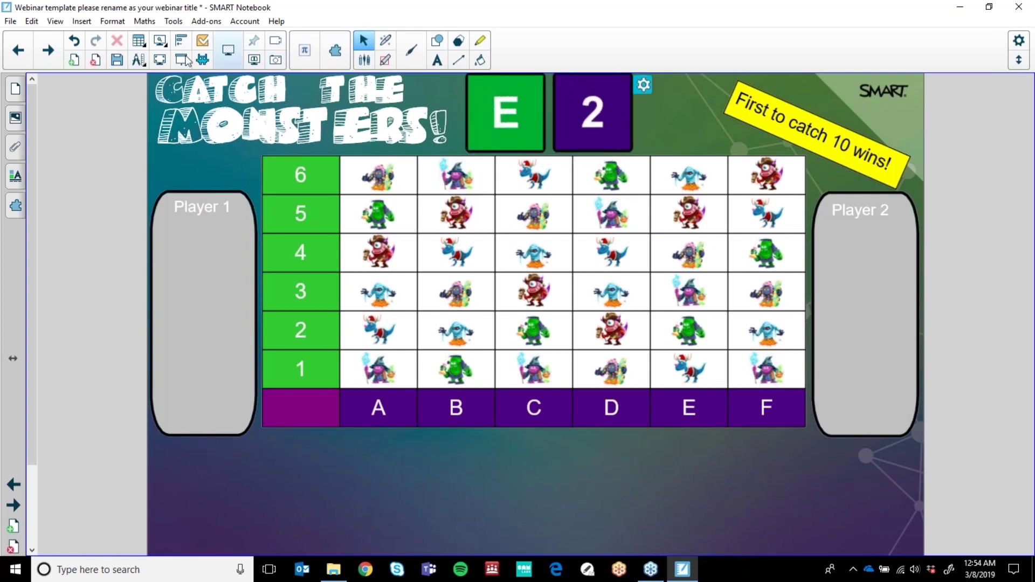
- Preview a 5 x 5 table in the table size grid, dismiss it and select the page background
{"action": "left_click", "coordinate": [139, 40]}
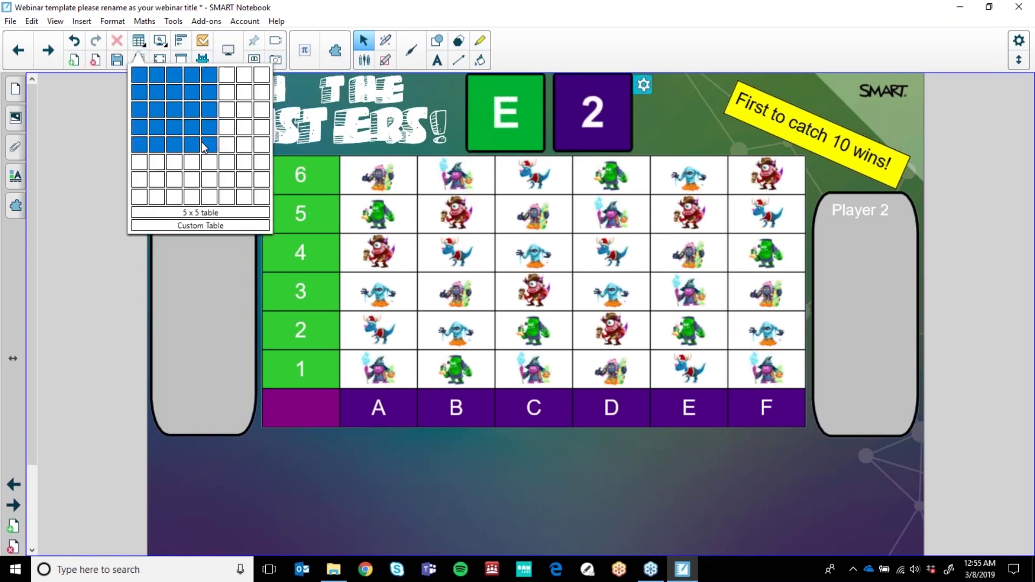
{"action": "left_click", "coordinate": [681, 118]}
{"action": "left_click", "coordinate": [681, 118]}
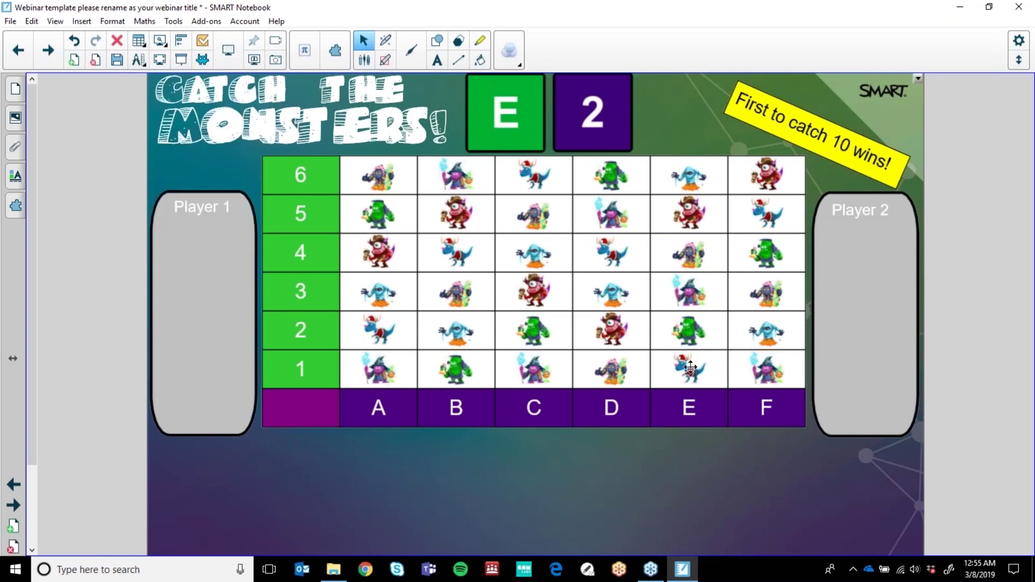
- Move the monster from cell E2 into Player 1's box, and reroll the dice to move the F1 monster to Player 2
{"action": "left_click", "coordinate": [691, 329]}
{"action": "left_click_drag", "start_coordinate": [194, 253], "coordinate": [212, 252]}
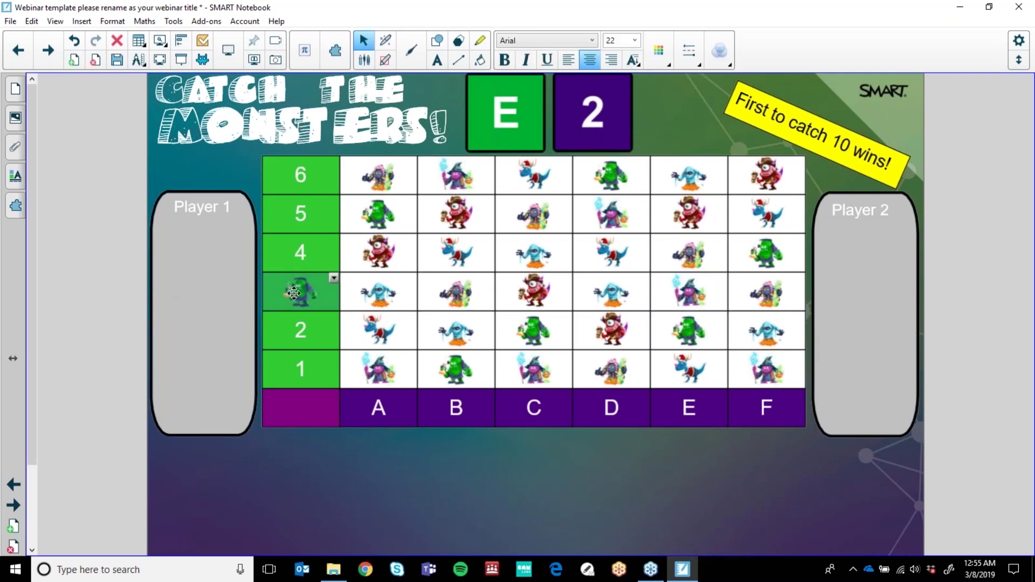
{"action": "left_click_drag", "start_coordinate": [177, 237], "coordinate": [161, 225]}
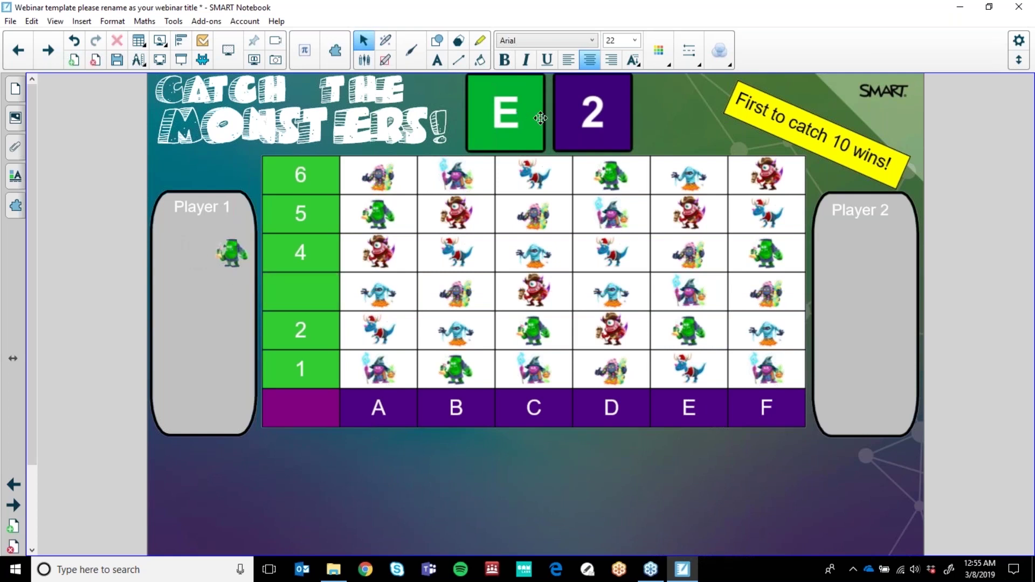
{"action": "left_click", "coordinate": [591, 118]}
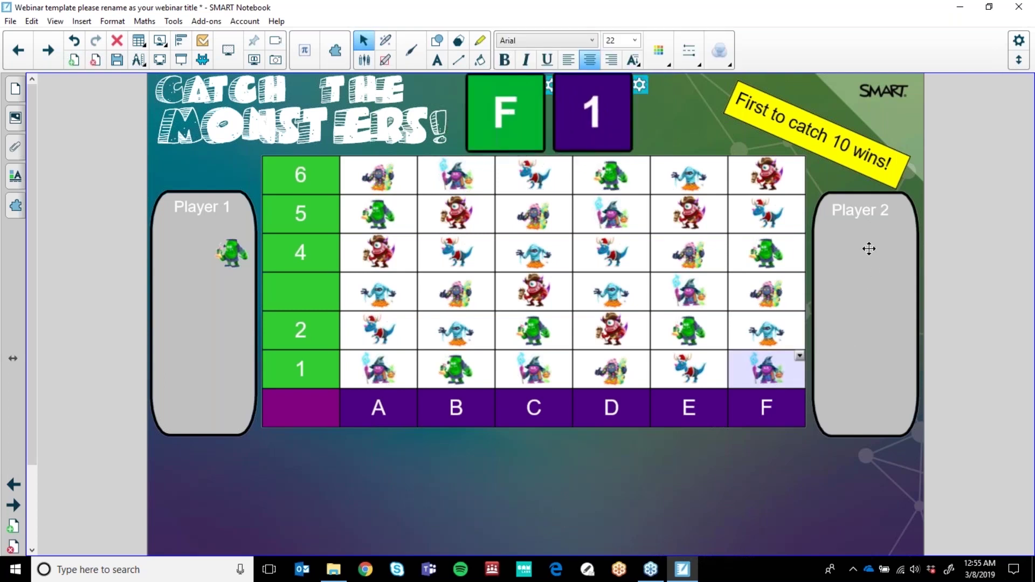
{"action": "left_click_drag", "start_coordinate": [869, 249], "coordinate": [887, 225]}
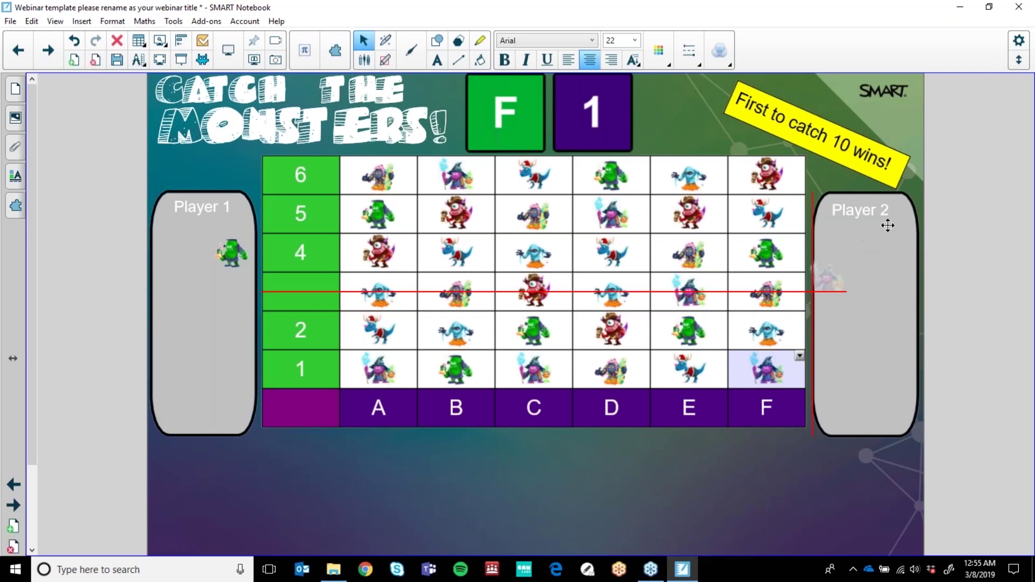
- Go to the lined handwriting page and play back its lesson recording
{"action": "left_click", "coordinate": [48, 51]}
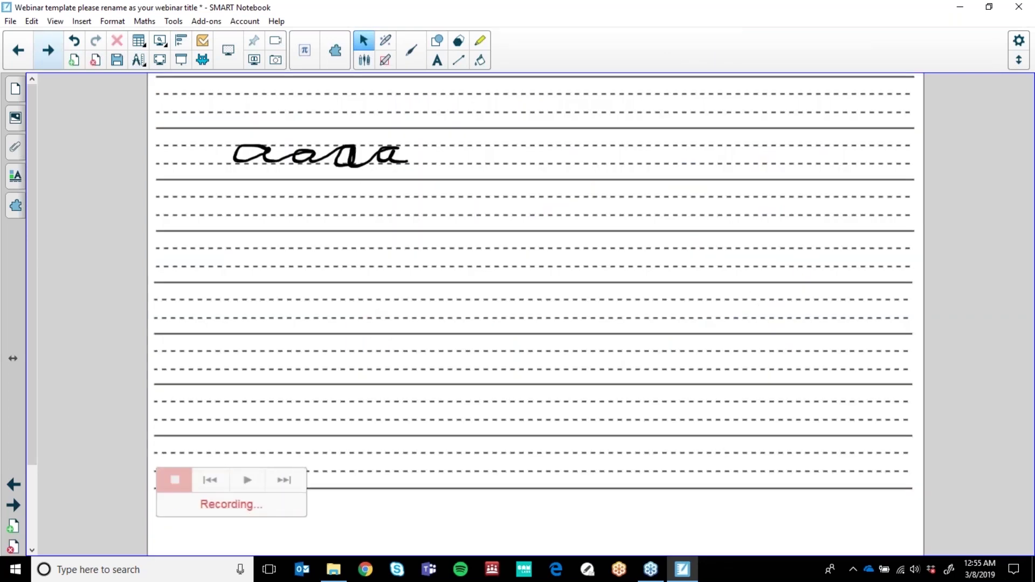
{"action": "left_click", "coordinate": [16, 206]}
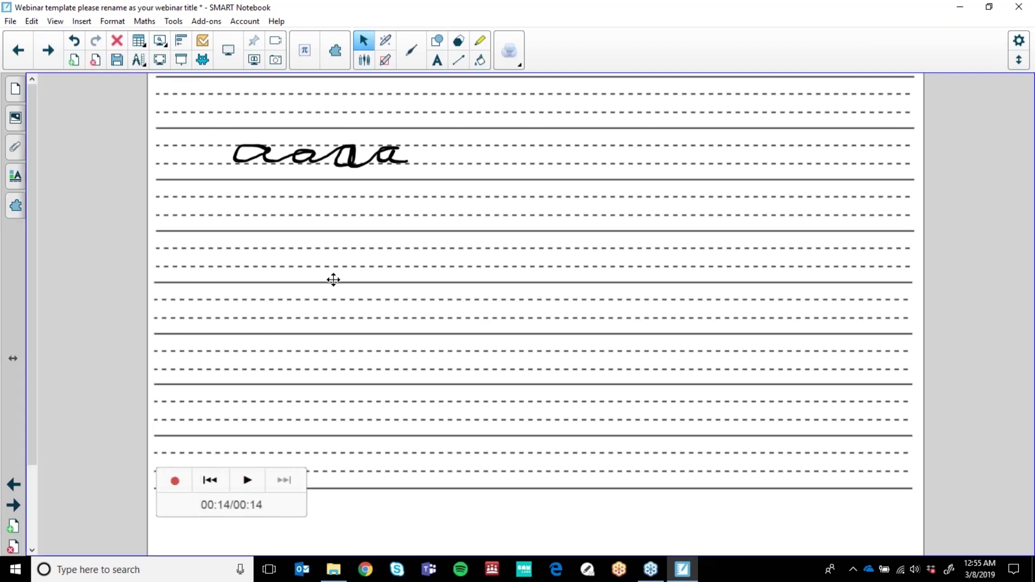
{"action": "left_click", "coordinate": [333, 279]}
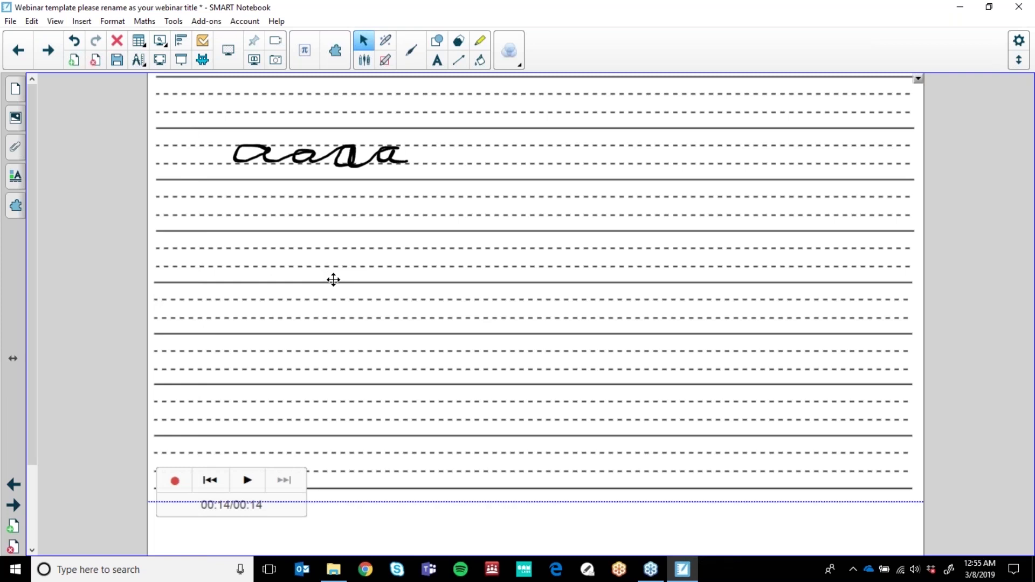
{"action": "left_click", "coordinate": [248, 480]}
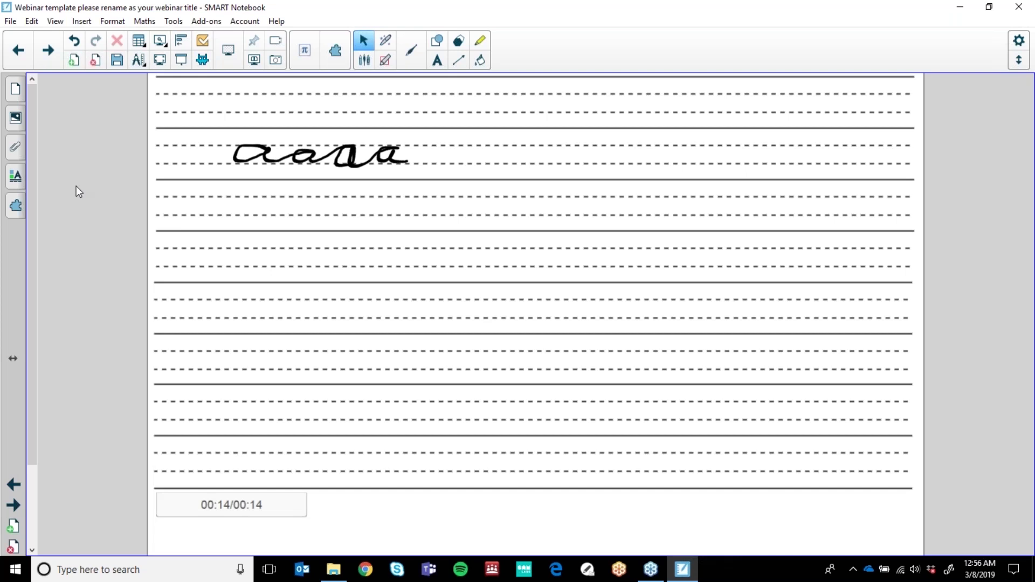
- Go to the page of coloured writing lines, choose the red pen and start a new Lesson Recorder recording
{"action": "left_click", "coordinate": [54, 47]}
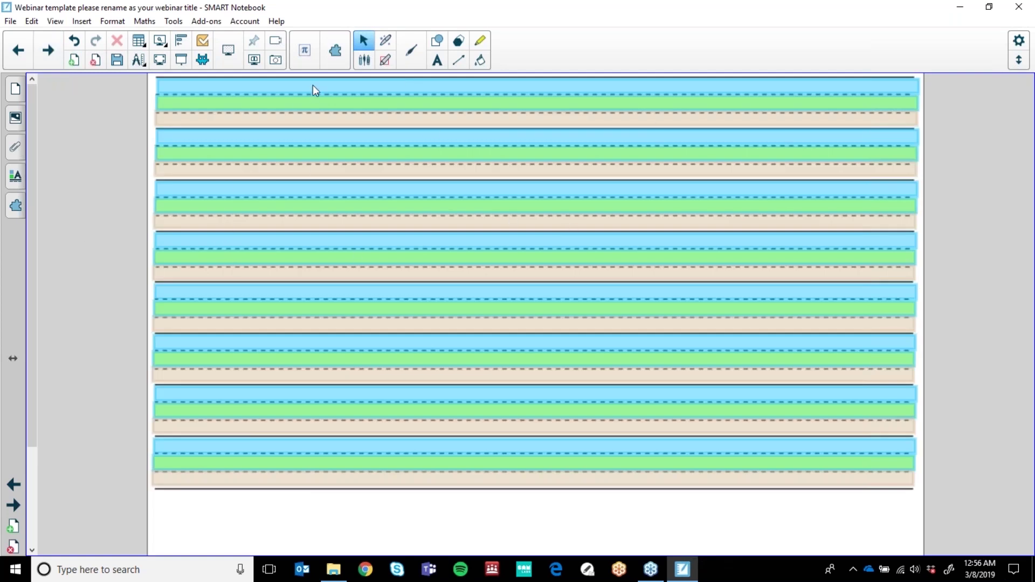
{"action": "left_click", "coordinate": [419, 44]}
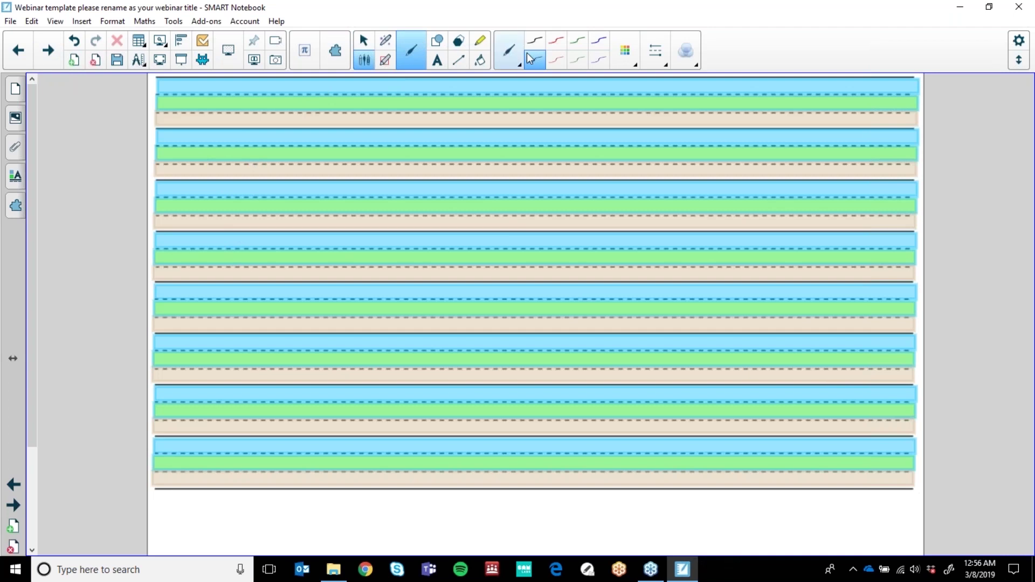
{"action": "left_click", "coordinate": [556, 41]}
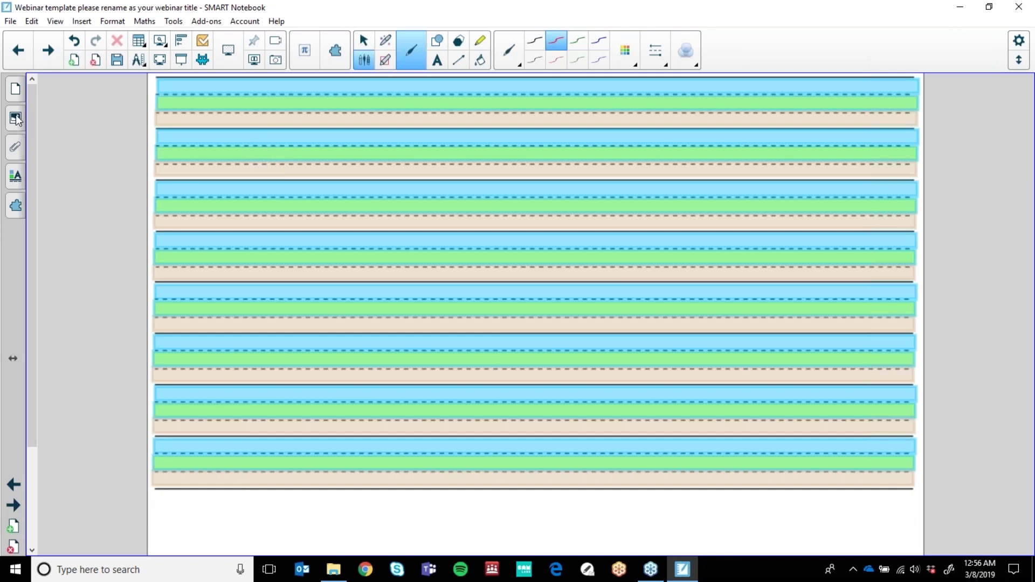
{"action": "left_click", "coordinate": [16, 205]}
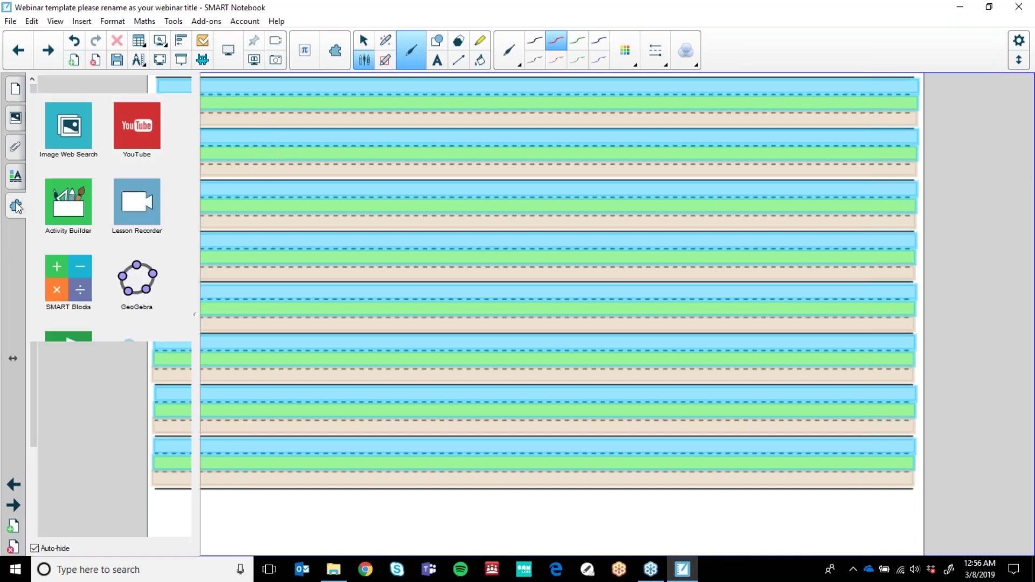
{"action": "left_click", "coordinate": [146, 205]}
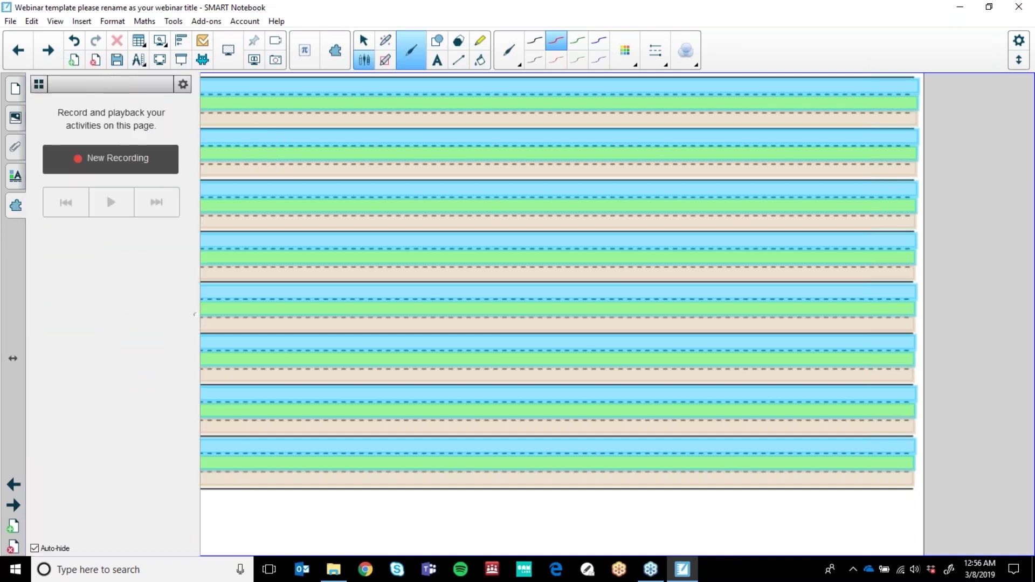
{"action": "left_click", "coordinate": [112, 156]}
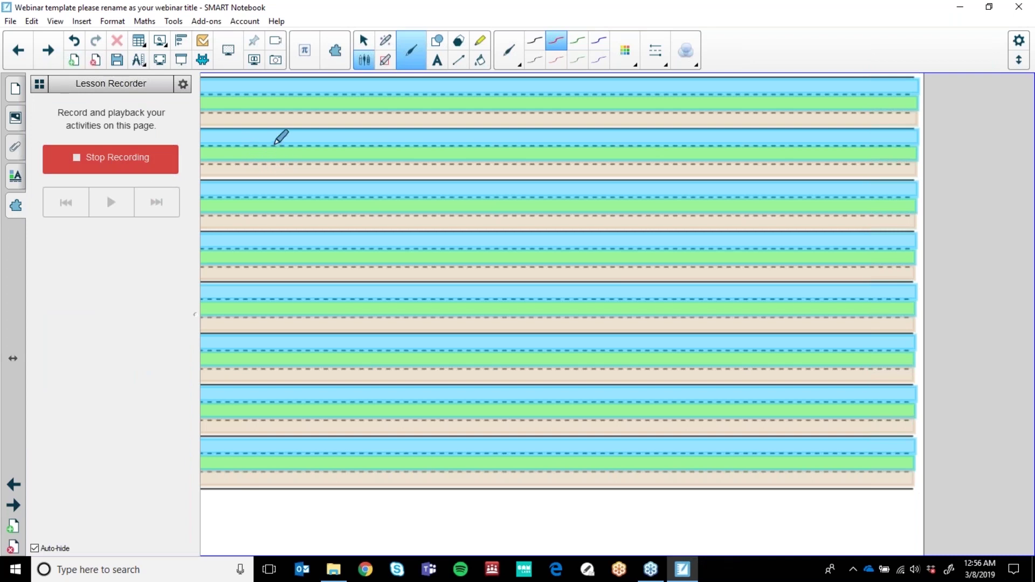
- Handwrite "aab" in the second set of coloured lines, and stop the recording and play it back
{"action": "mouse_move", "coordinate": [275, 146]}
{"action": "left_mouse_down"}
{"action": "mouse_move", "coordinate": [261, 141]}
{"action": "mouse_move", "coordinate": [252, 159]}
{"action": "mouse_move", "coordinate": [320, 149]}
{"action": "mouse_move", "coordinate": [308, 142]}
{"action": "mouse_move", "coordinate": [296, 153]}
{"action": "mouse_move", "coordinate": [323, 158]}
{"action": "mouse_move", "coordinate": [339, 128]}
{"action": "mouse_move", "coordinate": [335, 156]}
{"action": "mouse_move", "coordinate": [353, 139]}
{"action": "mouse_move", "coordinate": [364, 154]}
{"action": "mouse_move", "coordinate": [337, 161]}
{"action": "left_mouse_up"}
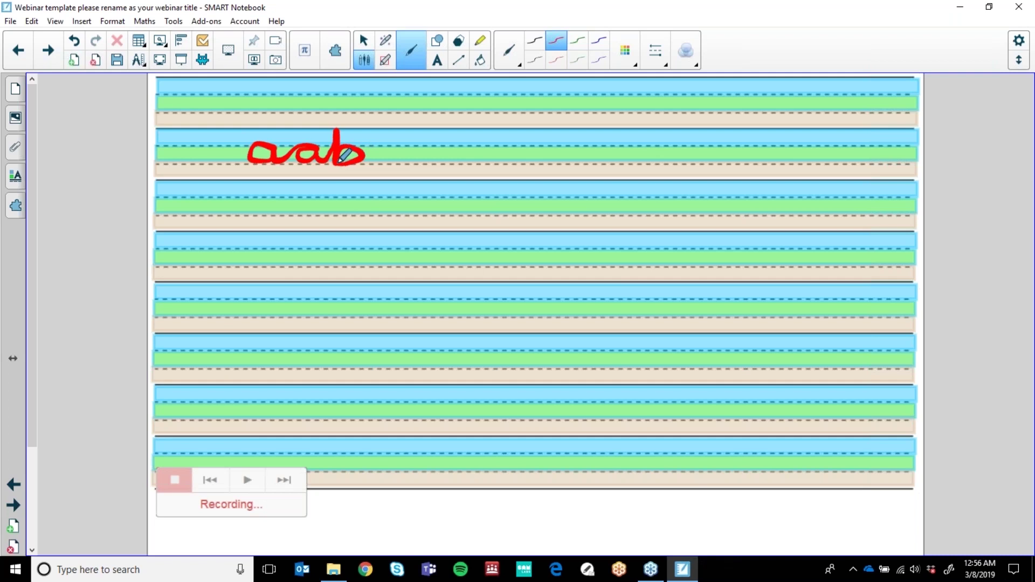
{"action": "left_click", "coordinate": [171, 474]}
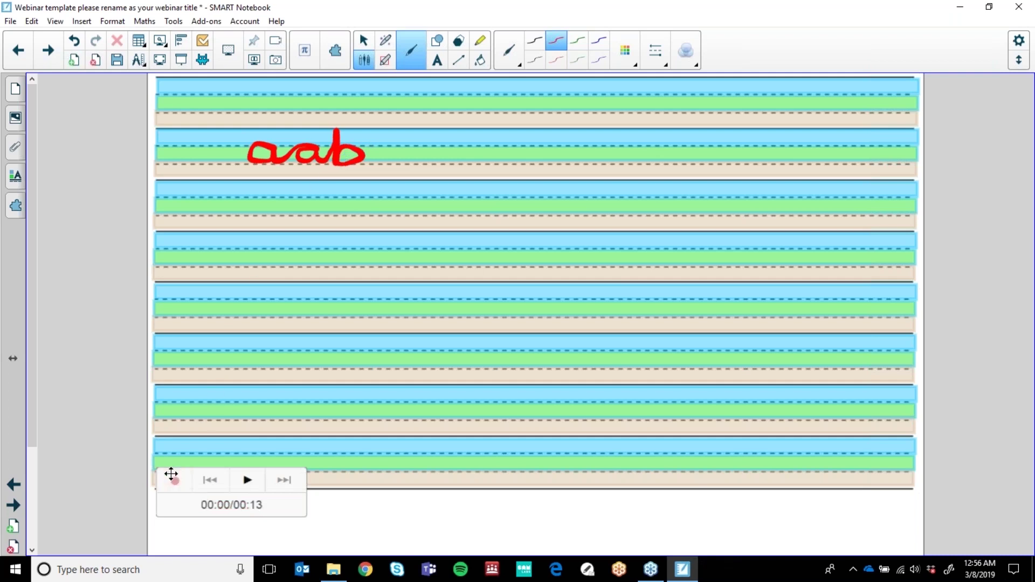
{"action": "left_click", "coordinate": [246, 480]}
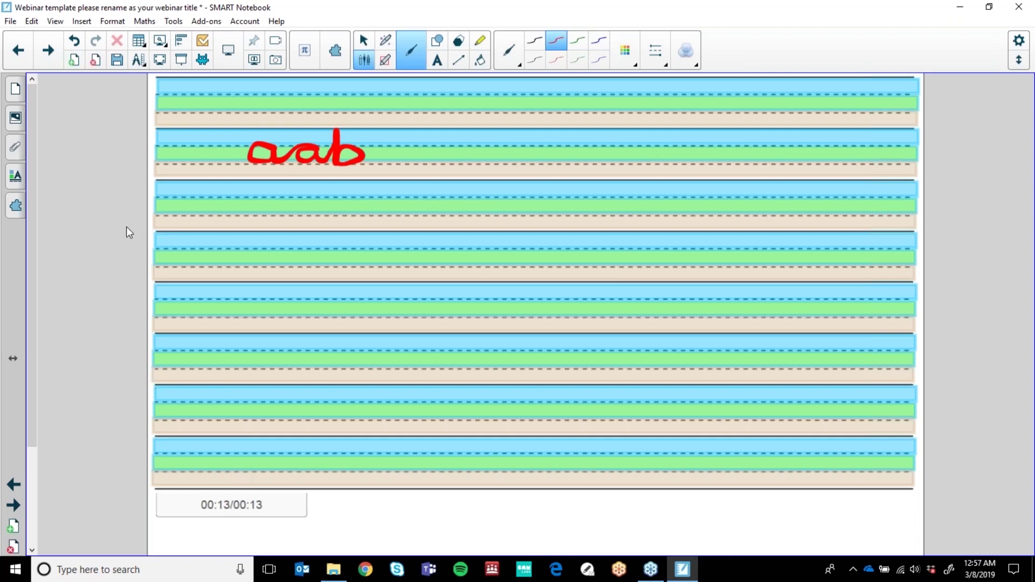
- Go to the Measurement Tools page with the Select tool active, and display the available measurement tools before dismissing the list
{"action": "left_click", "coordinate": [52, 63]}
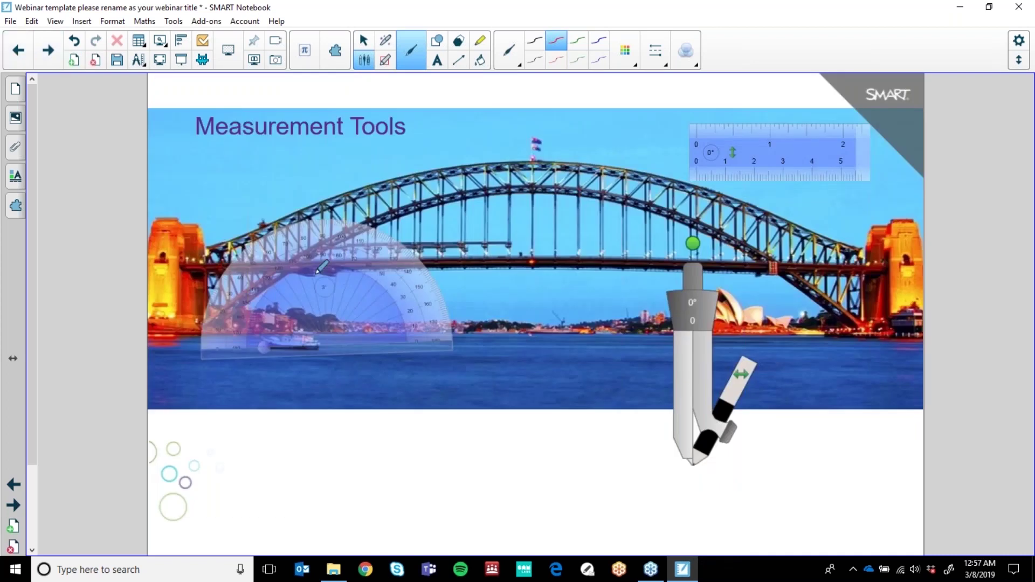
{"action": "left_click", "coordinate": [363, 40]}
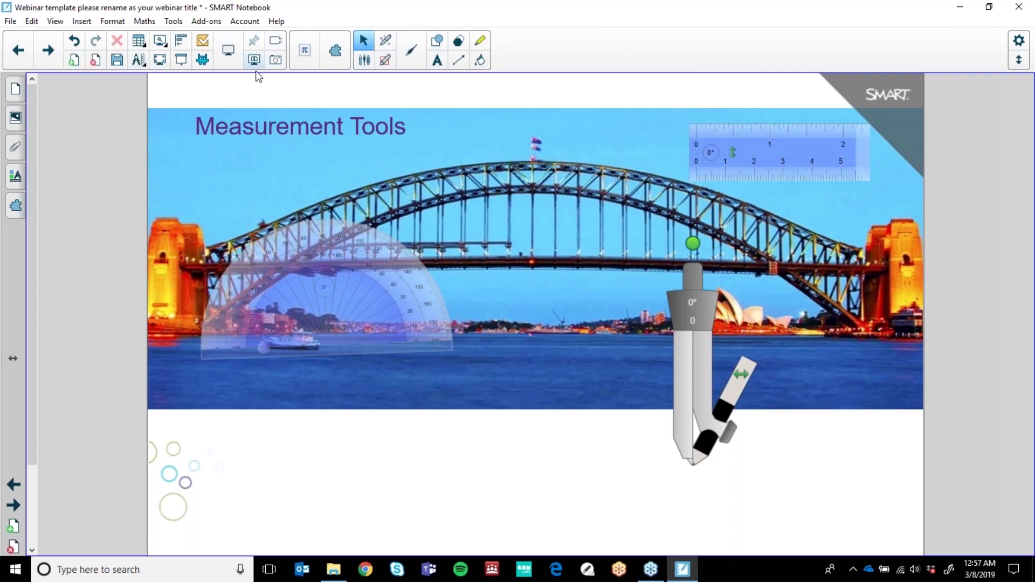
{"action": "left_click", "coordinate": [138, 63]}
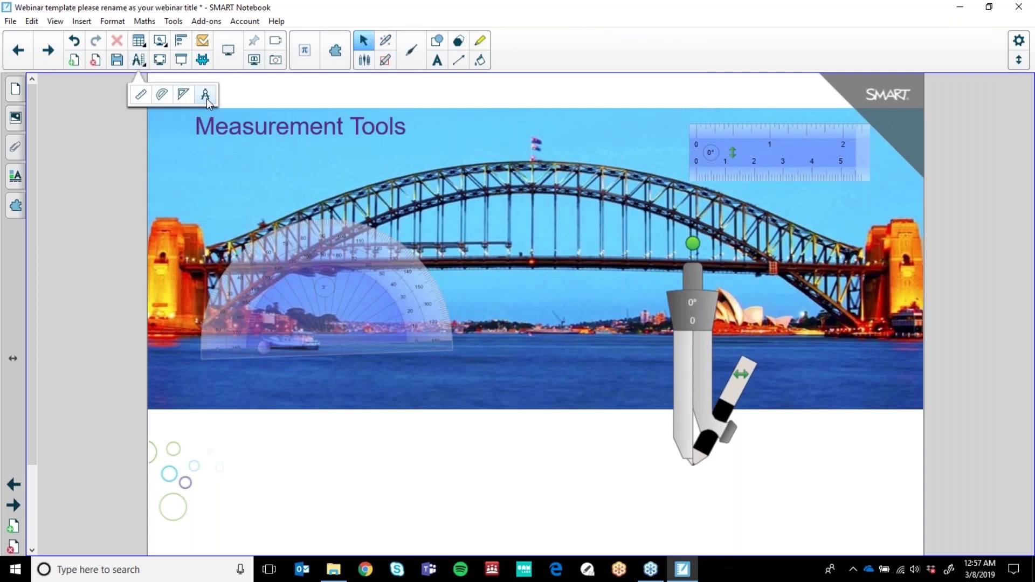
{"action": "left_click", "coordinate": [303, 88]}
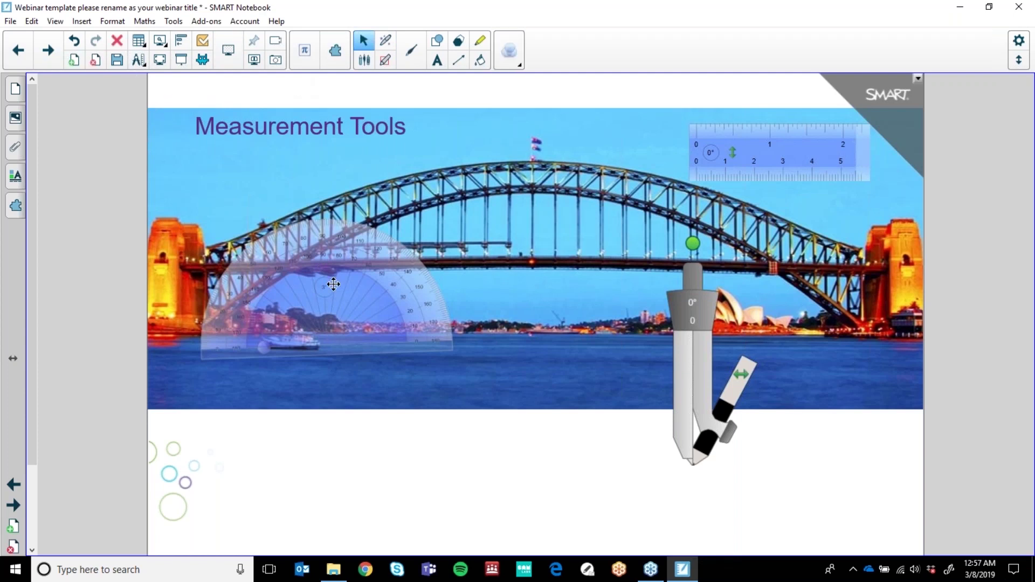
- Place the protractor as a half circle over the left end of the bridge and align its angle ray with the arch at about 24°
{"action": "left_click_drag", "start_coordinate": [333, 284], "coordinate": [312, 263]}
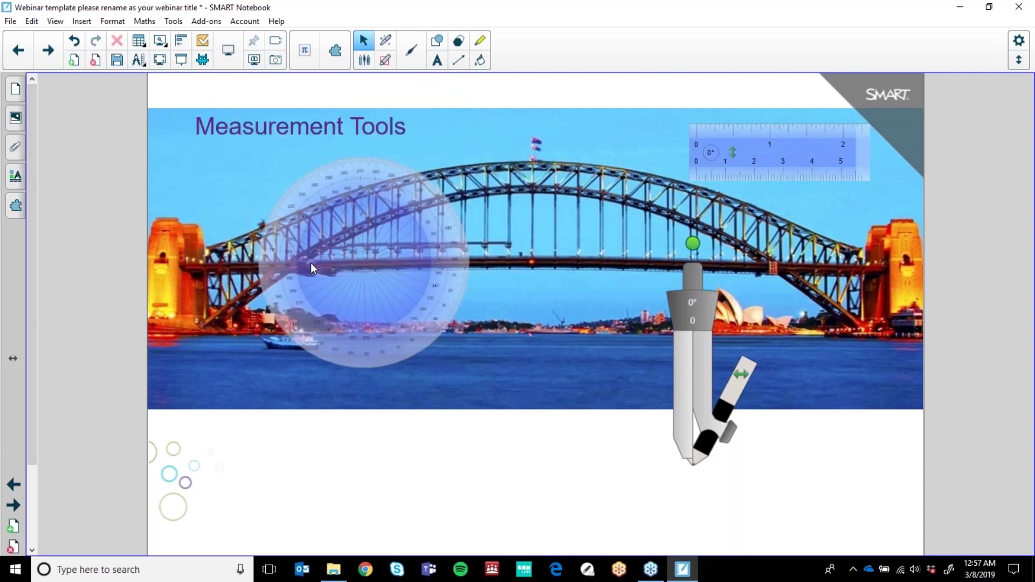
{"action": "left_click", "coordinate": [310, 263]}
{"action": "mouse_move", "coordinate": [474, 266]}
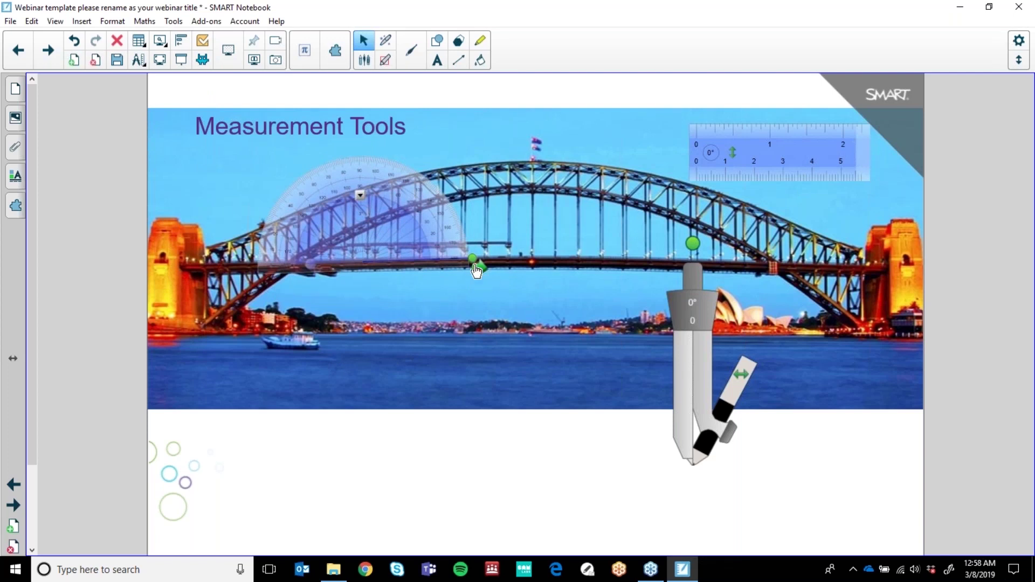
{"action": "left_click_drag", "start_coordinate": [472, 265], "coordinate": [445, 198]}
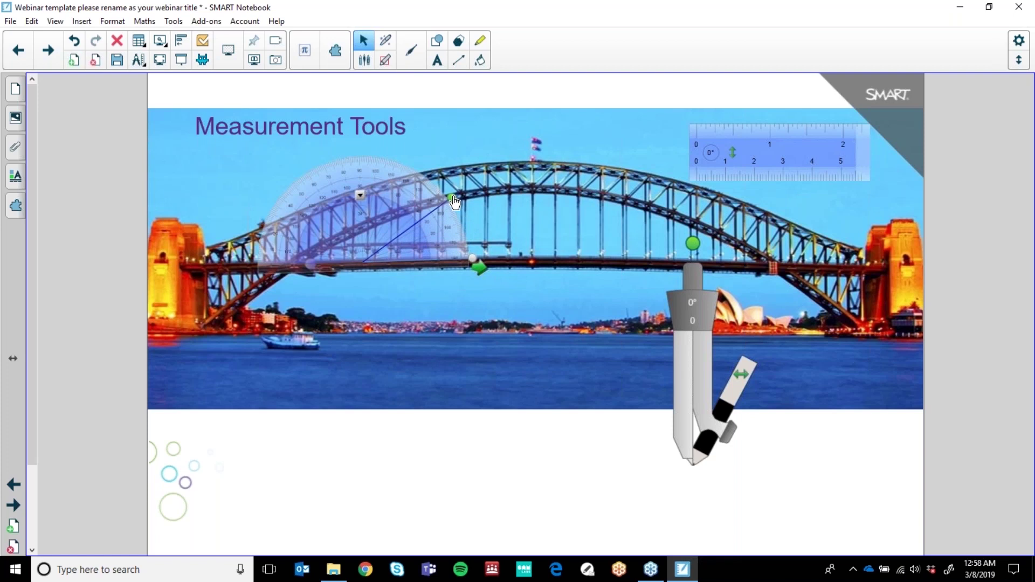
{"action": "left_click_drag", "start_coordinate": [379, 202], "coordinate": [402, 214]}
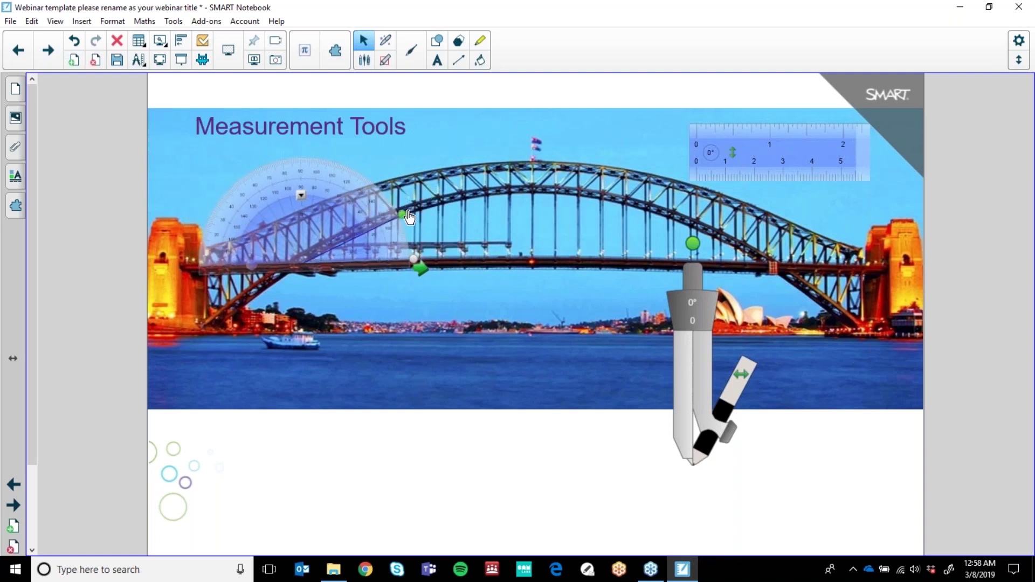
- Generate a drawing of the protractor's angle below the bridge picture, and move the ruler onto the arch's right half
{"action": "left_click", "coordinate": [421, 270]}
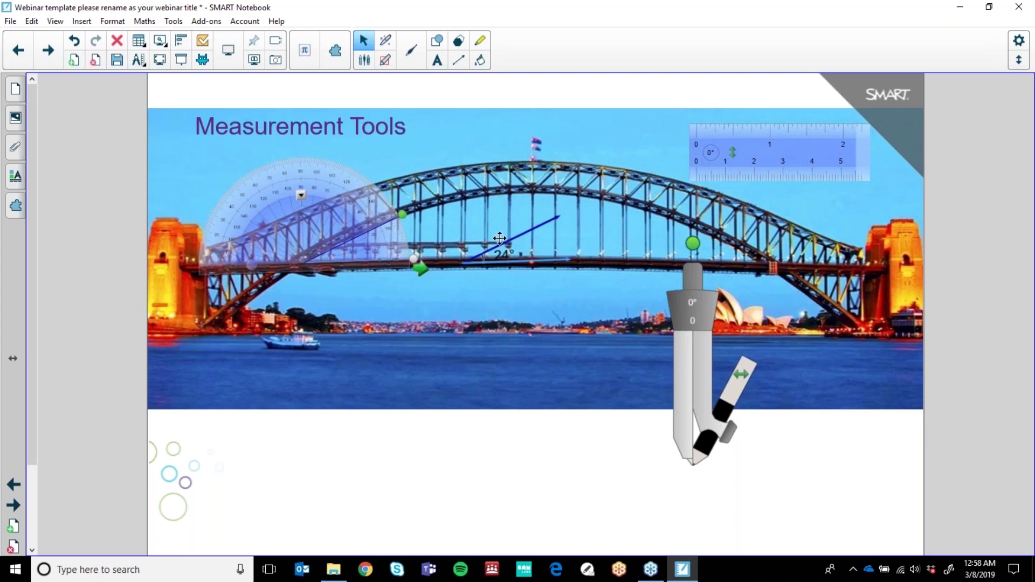
{"action": "left_click_drag", "start_coordinate": [474, 292], "coordinate": [260, 494]}
{"action": "left_click_drag", "start_coordinate": [771, 158], "coordinate": [617, 173]}
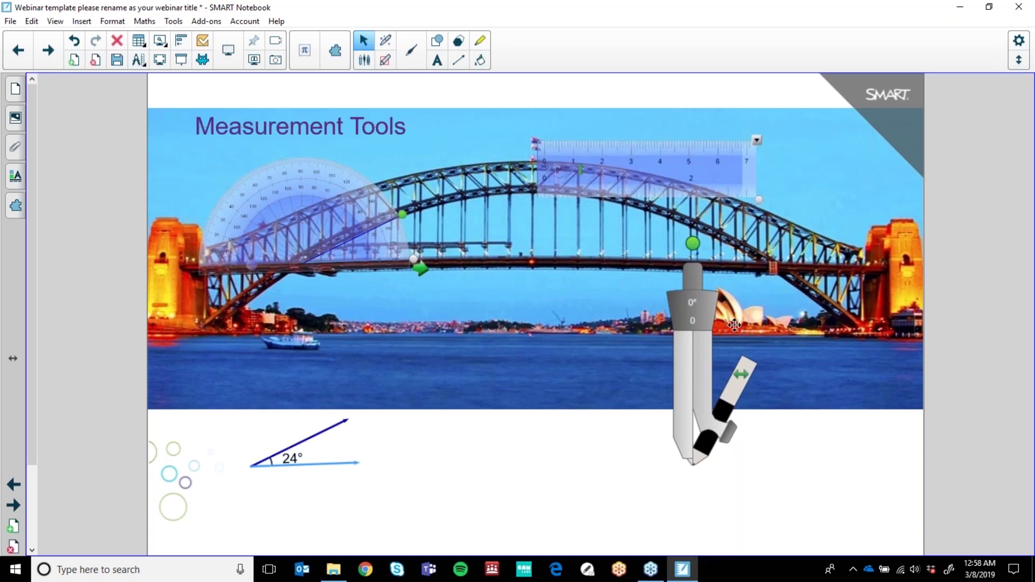
- Open the compass to a width of 100 and draw a circle with it
{"action": "left_click_drag", "start_coordinate": [715, 422], "coordinate": [799, 396]}
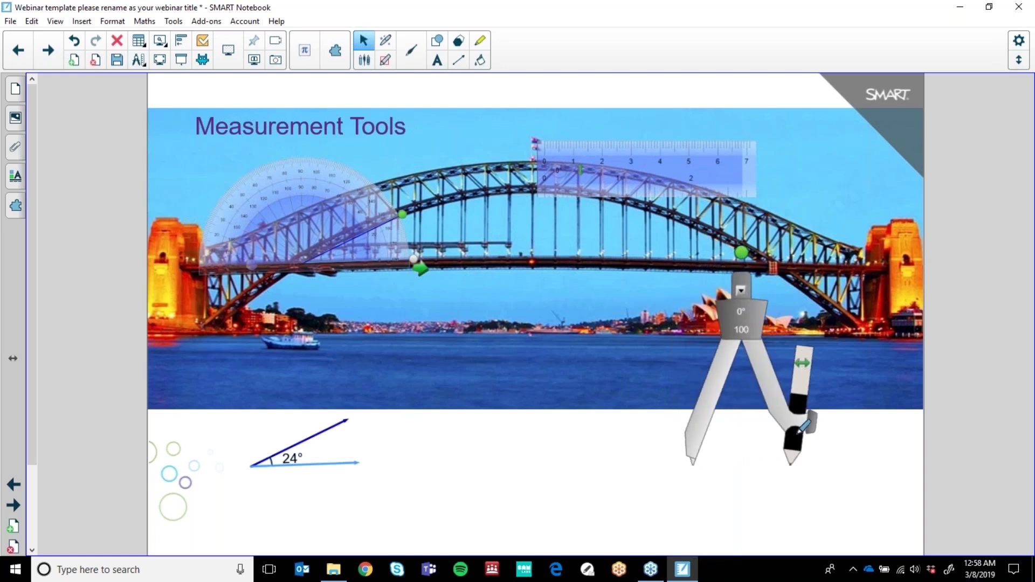
{"action": "left_click_drag", "start_coordinate": [802, 442], "coordinate": [805, 477]}
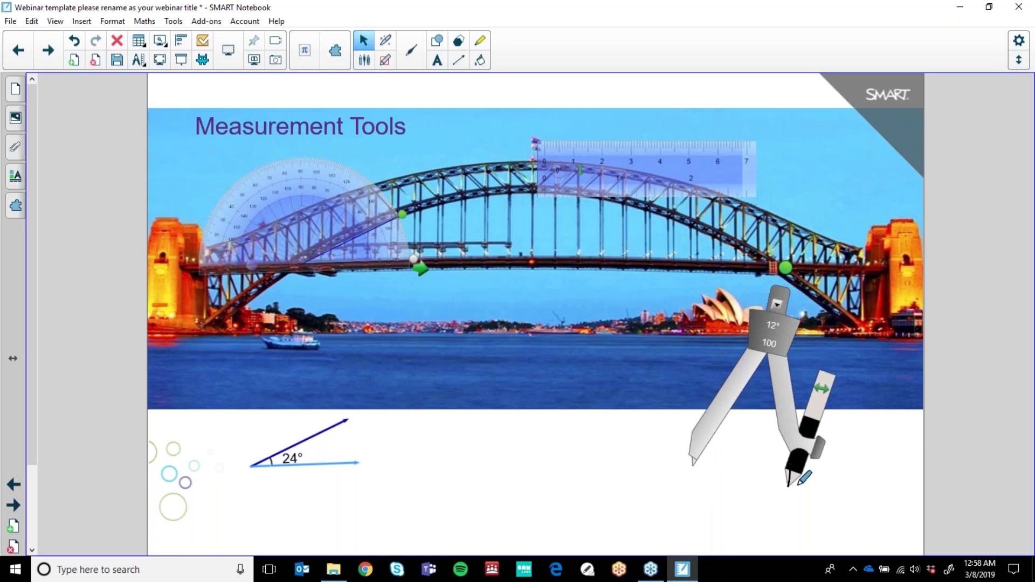
{"action": "mouse_move", "coordinate": [805, 477]}
{"action": "left_mouse_down"}
{"action": "mouse_move", "coordinate": [615, 531]}
{"action": "mouse_move", "coordinate": [487, 542]}
{"action": "mouse_move", "coordinate": [543, 331]}
{"action": "left_mouse_up"}
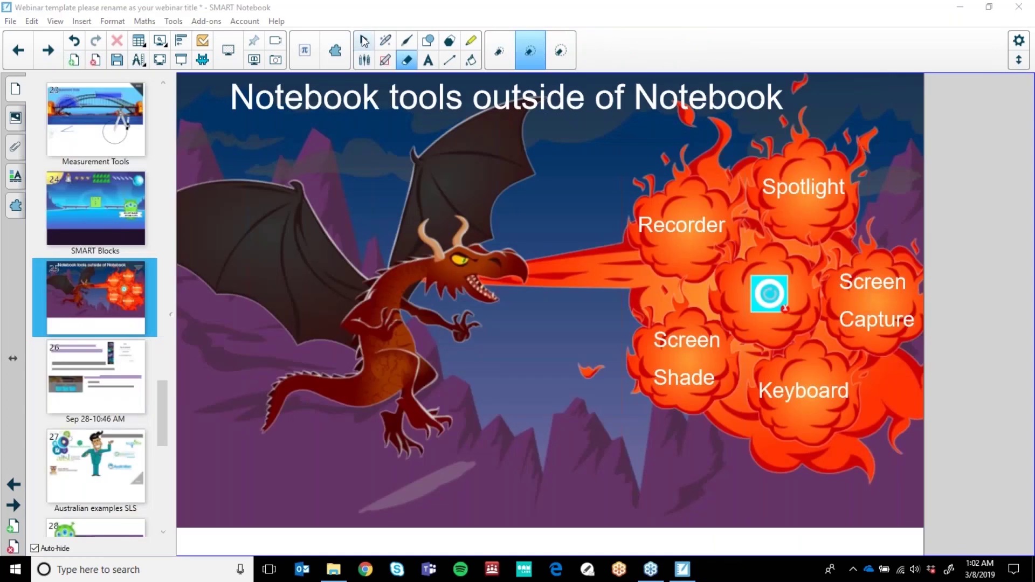
- Go to page 26 about the Certificate of Completion, point out its certificate and training website images, and switch to Google Chrome
{"action": "left_click", "coordinate": [364, 41]}
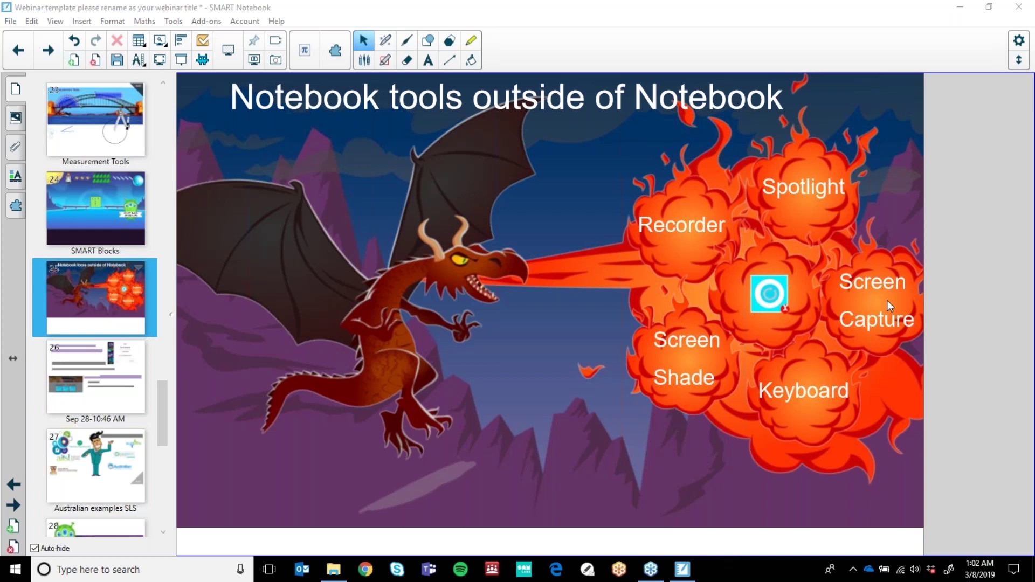
{"action": "left_click", "coordinate": [96, 364]}
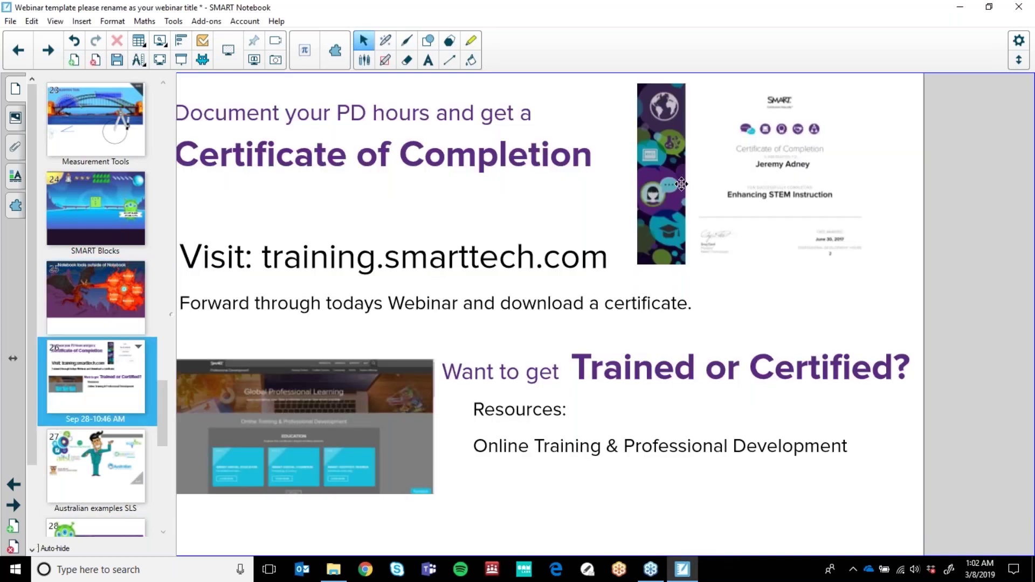
{"action": "left_click", "coordinate": [681, 184]}
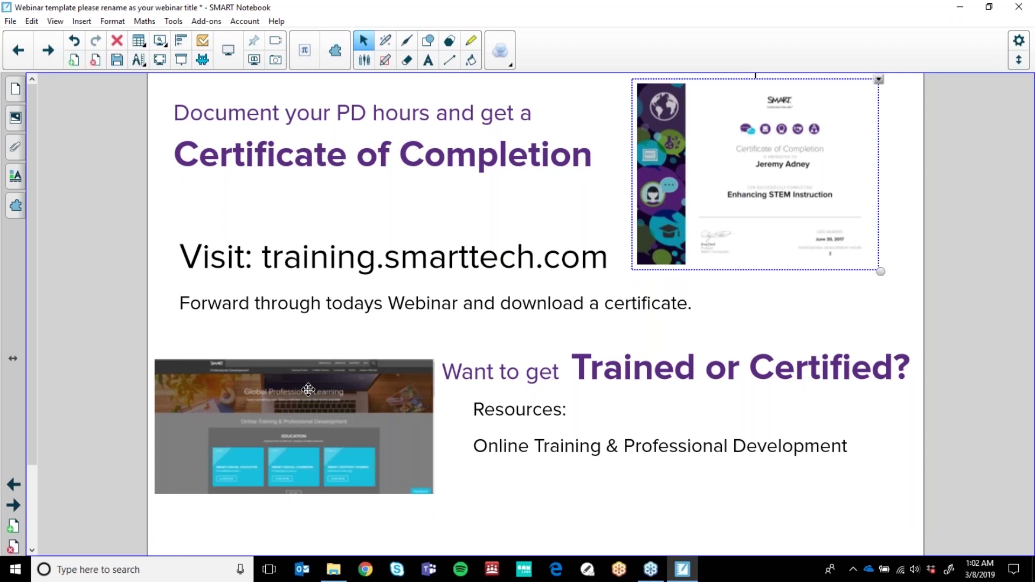
{"action": "left_click", "coordinate": [307, 389]}
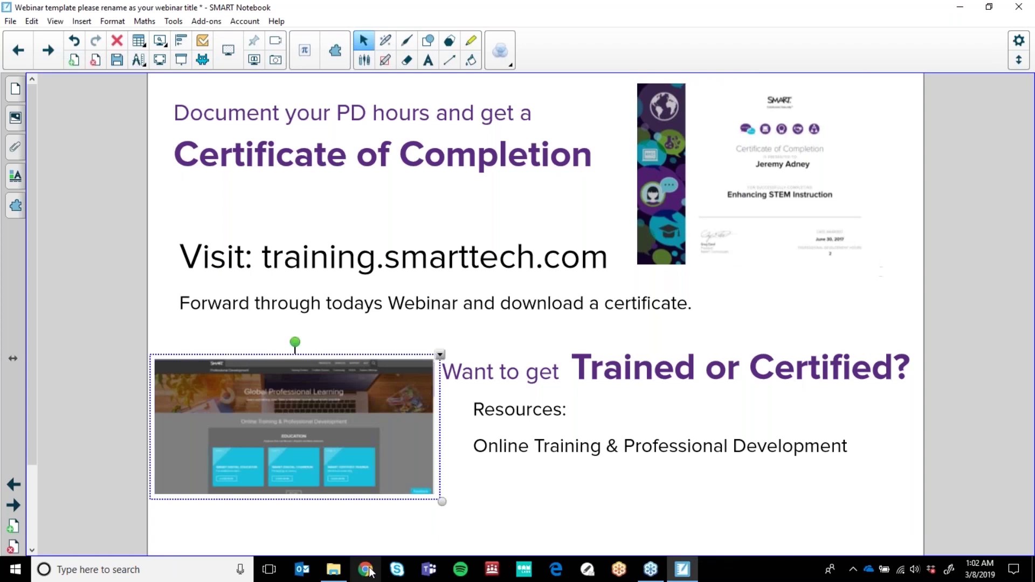
{"action": "left_click", "coordinate": [366, 570]}
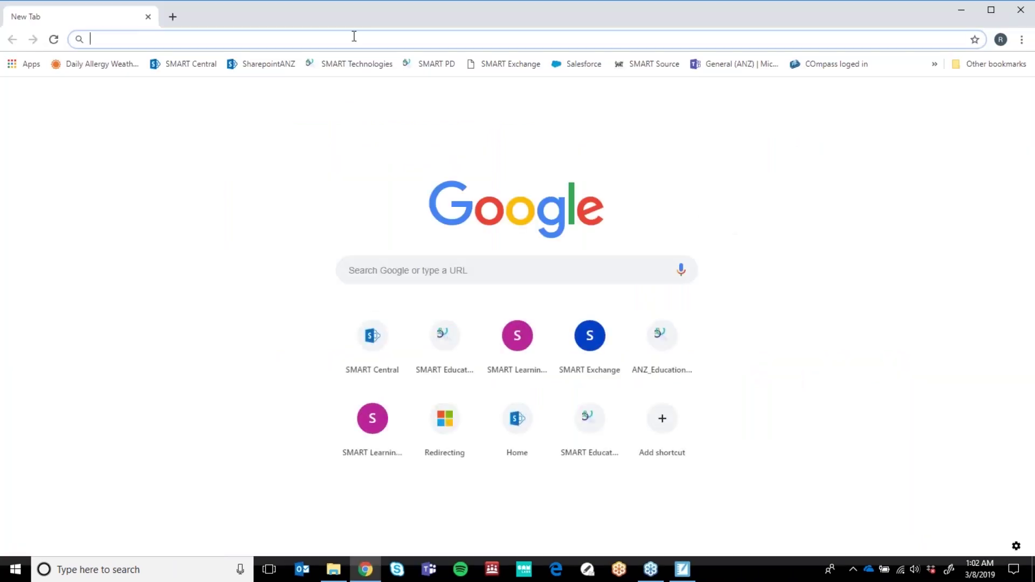
- Search the web for "smart technologies" and go through the SMART site's Support section to the Education cards on the Professional Development page
{"action": "type", "text": "smart technologies"}
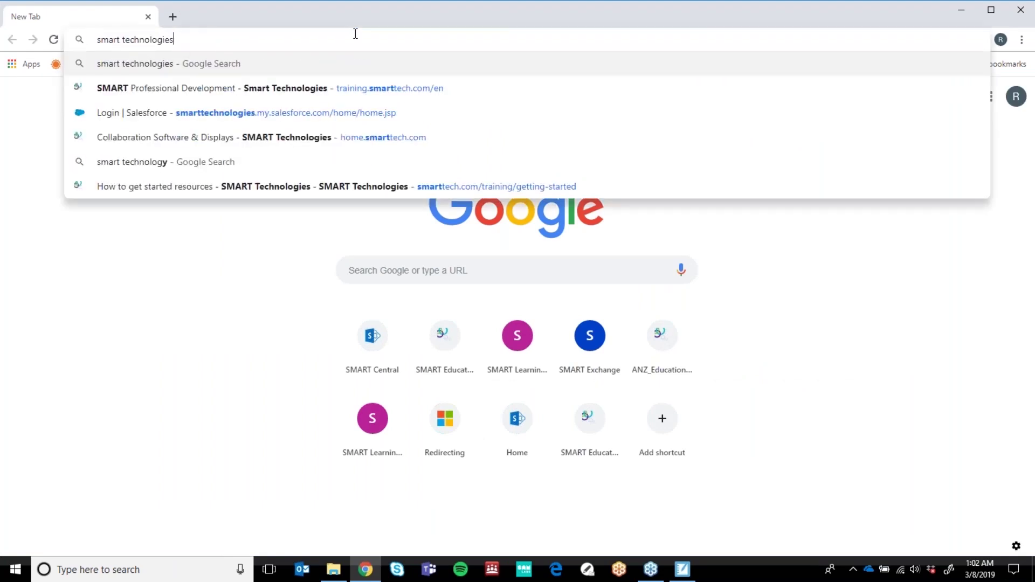
{"action": "key", "text": "Return"}
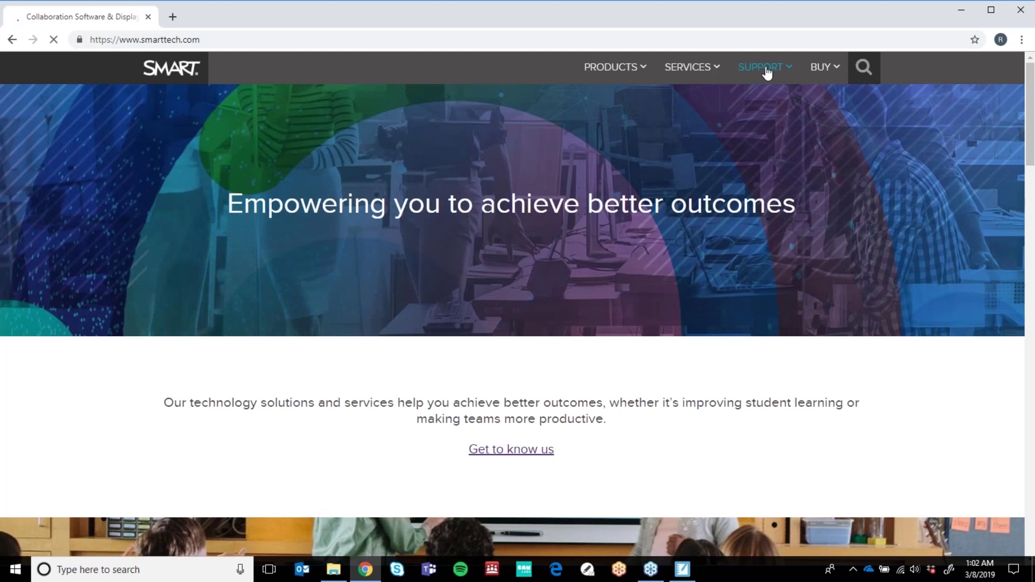
{"action": "left_click", "coordinate": [767, 72]}
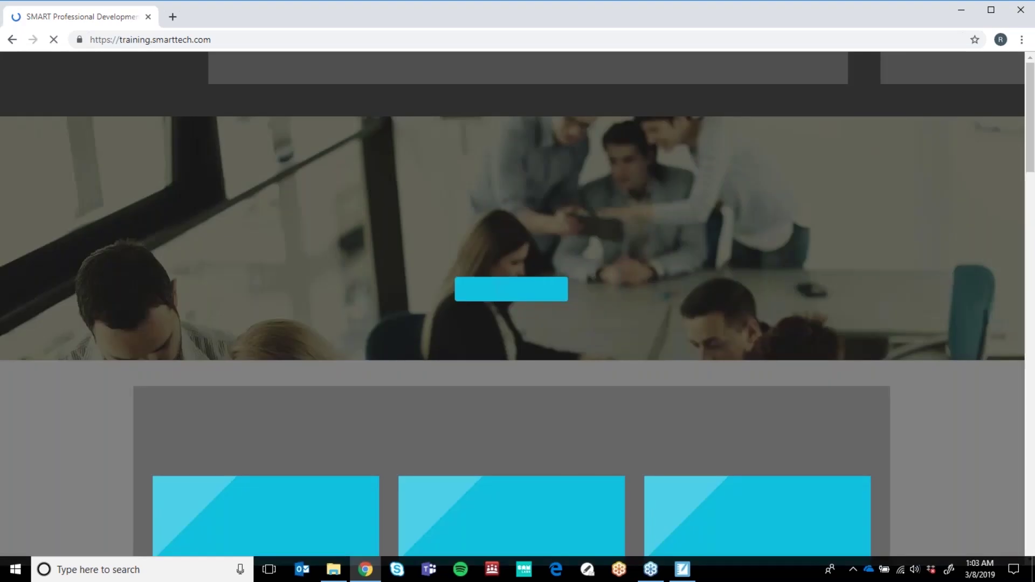
{"action": "scroll", "coordinate": [689, 300], "scroll_direction": "down", "scroll_amount": 1}
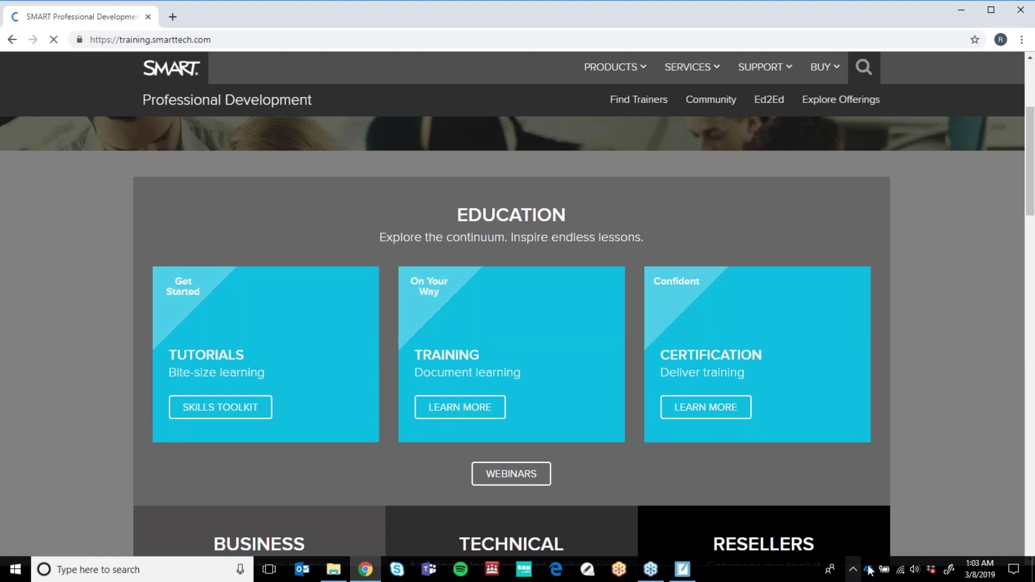
- Cover the whole screen with SMART's Screen Shade and lower its top edge to reveal the page header
{"action": "left_click", "coordinate": [852, 571]}
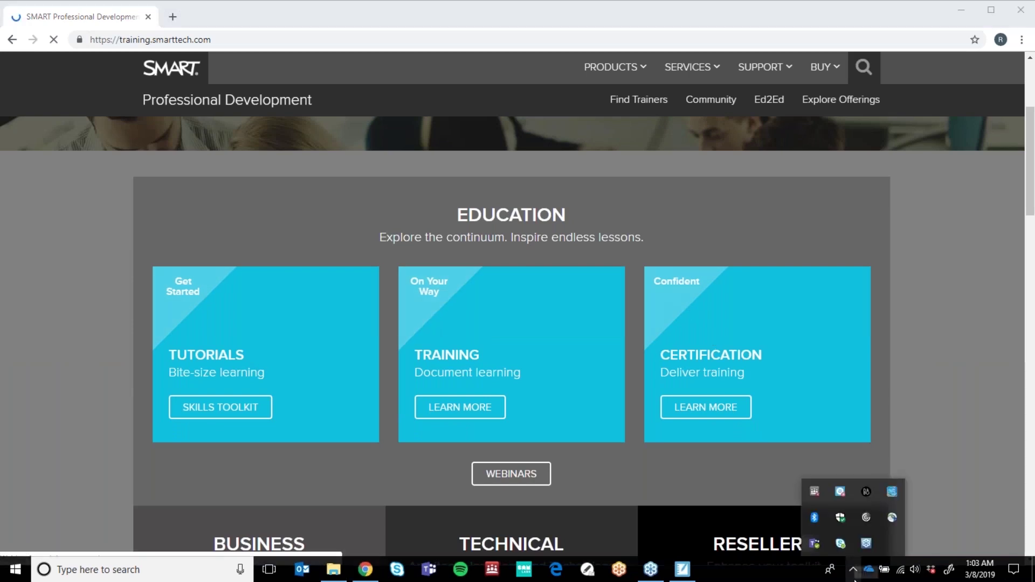
{"action": "left_click", "coordinate": [840, 492]}
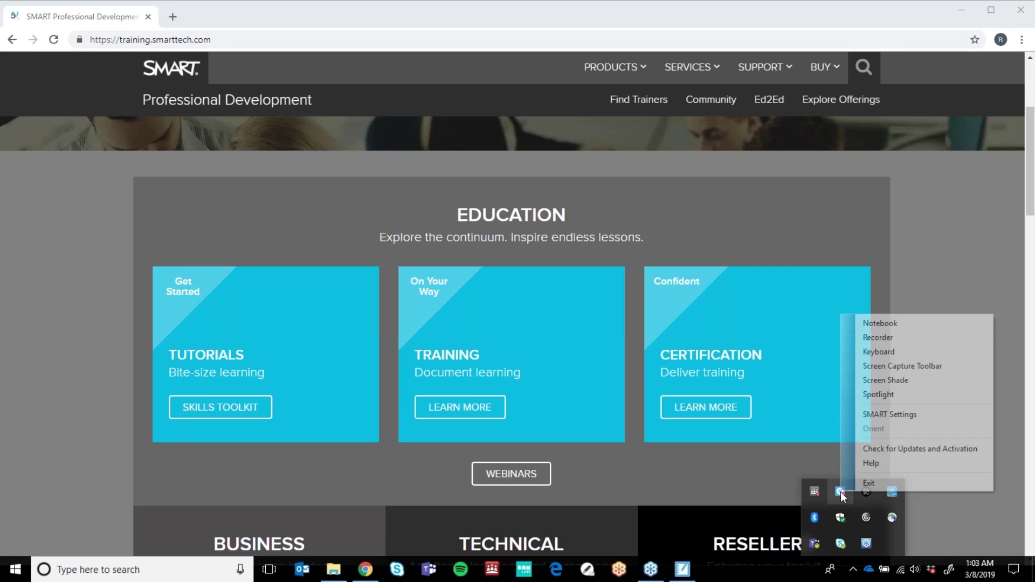
{"action": "left_click", "coordinate": [885, 380]}
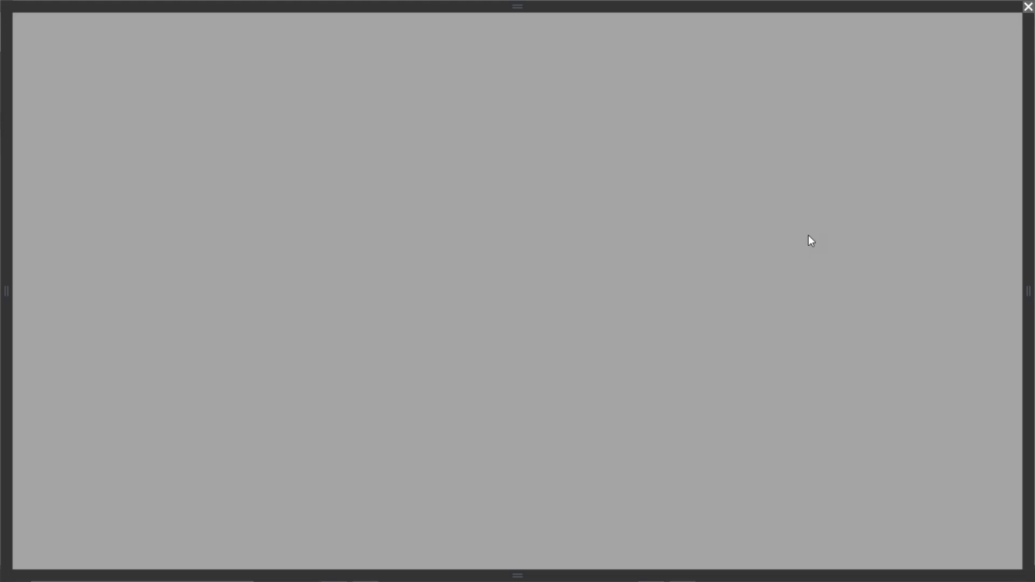
{"action": "left_click_drag", "start_coordinate": [507, 6], "coordinate": [509, 123]}
{"action": "mouse_move", "coordinate": [1028, 353]}
{"action": "left_mouse_down"}
{"action": "mouse_move", "coordinate": [663, 321]}
{"action": "mouse_move", "coordinate": [1027, 334]}
{"action": "left_mouse_up"}
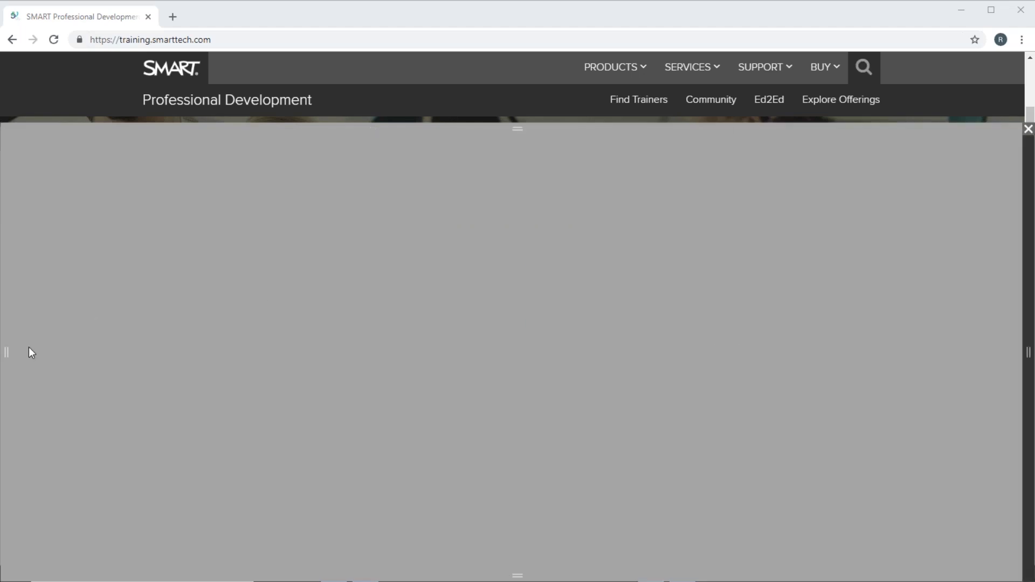
- Pull the shade's left edge inward to uncover the Tutorials card and change the shade colour to light aqua
{"action": "left_click_drag", "start_coordinate": [6, 351], "coordinate": [13, 352]}
{"action": "left_click_drag", "start_coordinate": [129, 354], "coordinate": [402, 352]}
{"action": "left_click", "coordinate": [510, 350]}
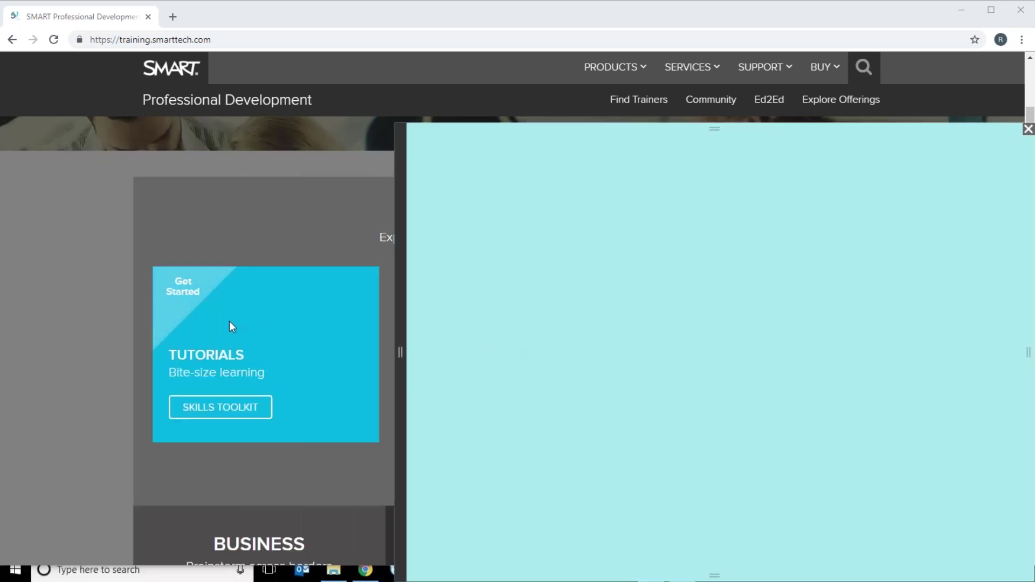
- Open the Skills Toolkit under Tutorials, look over its full grid of video topics, and return to the Professional Development page
{"action": "left_click", "coordinate": [210, 413]}
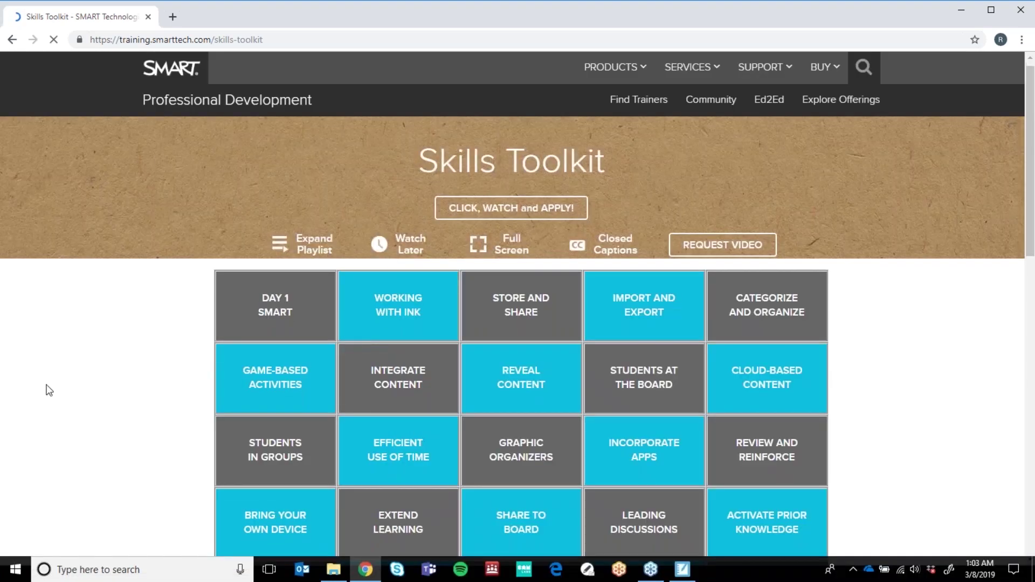
{"action": "scroll", "coordinate": [48, 389], "scroll_direction": "down", "scroll_amount": 2}
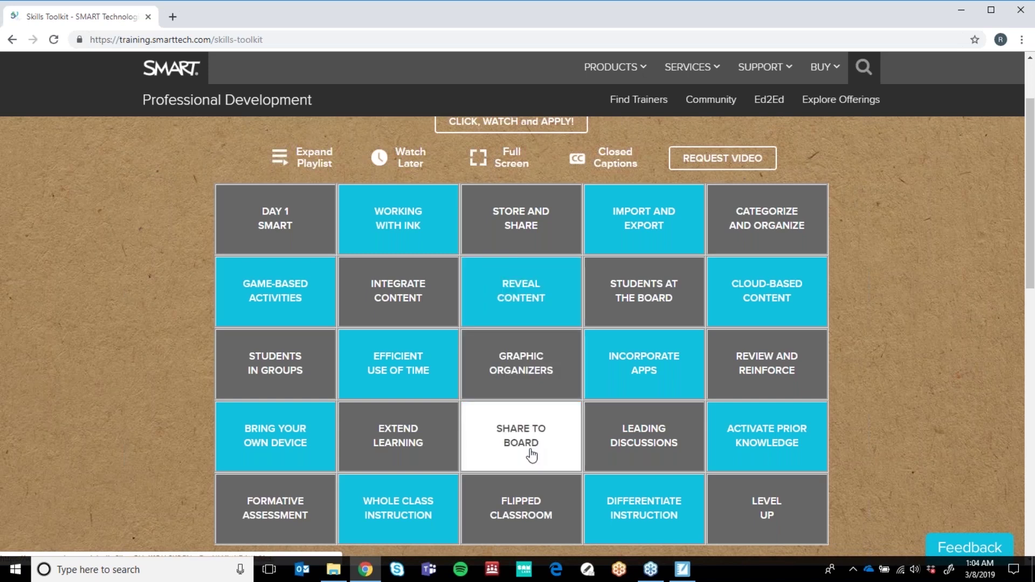
{"action": "left_click", "coordinate": [9, 43]}
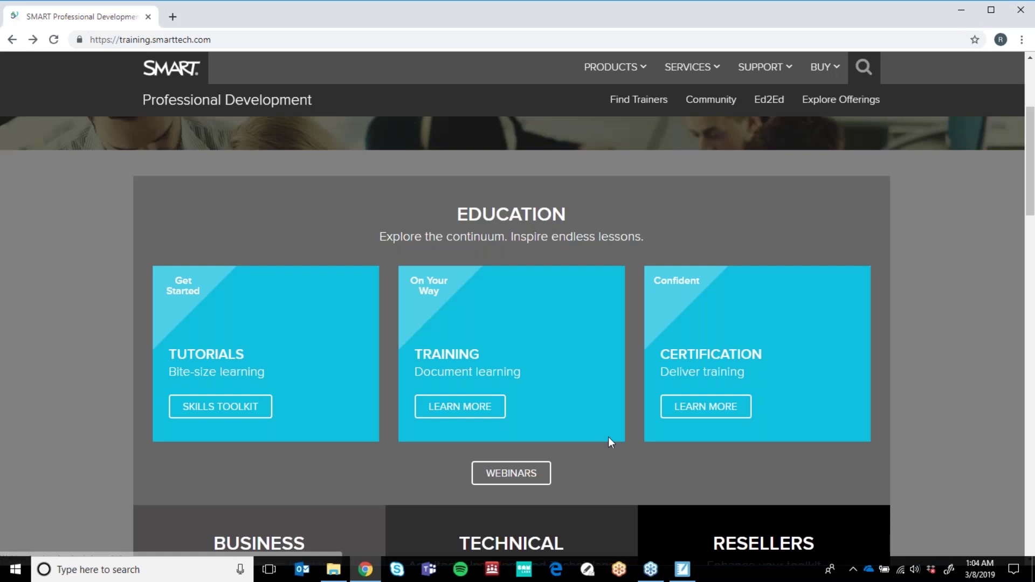
- Turn on SMART's Spotlight, enlarge its circle, and move it over the SMART logo and back onto the Training card
{"action": "left_click", "coordinate": [852, 569]}
{"action": "left_click", "coordinate": [840, 492]}
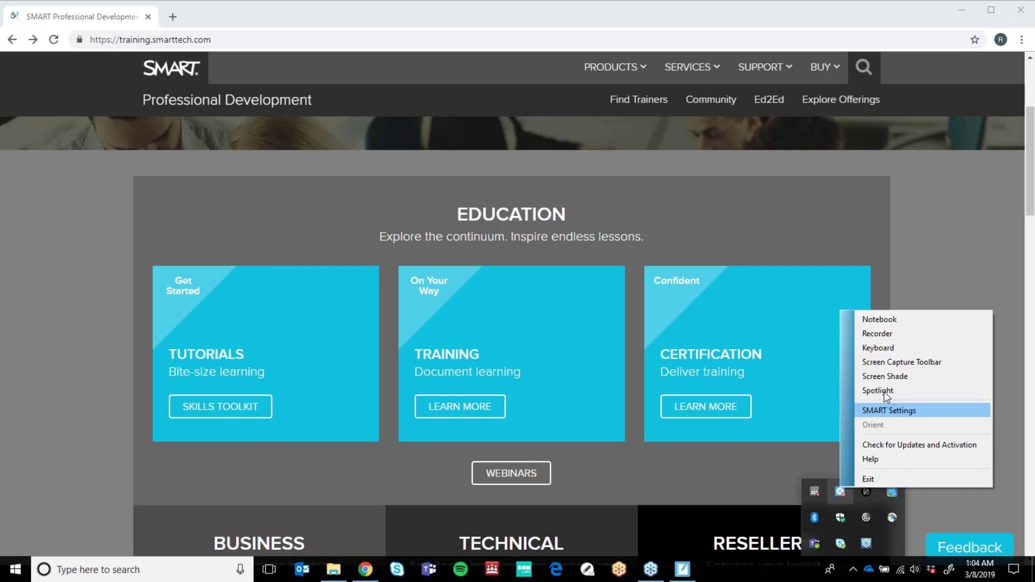
{"action": "left_click", "coordinate": [875, 390]}
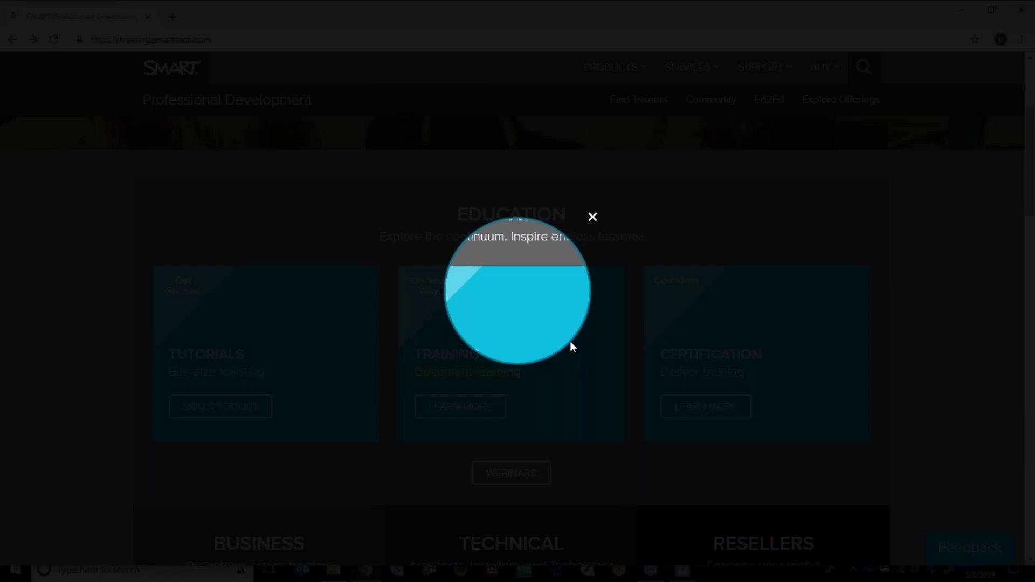
{"action": "left_click_drag", "start_coordinate": [570, 347], "coordinate": [623, 487]}
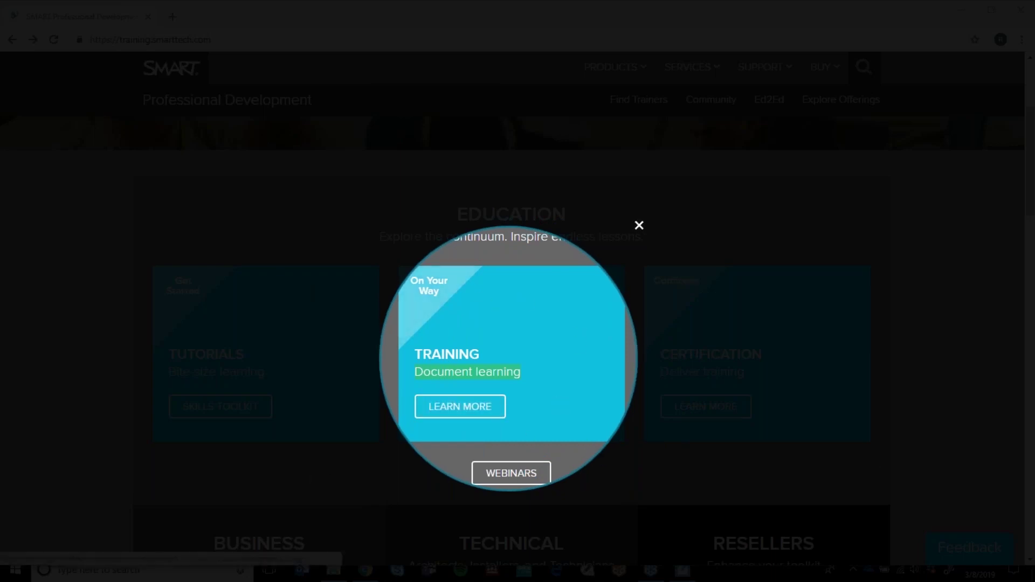
{"action": "left_click_drag", "start_coordinate": [603, 457], "coordinate": [228, 161]}
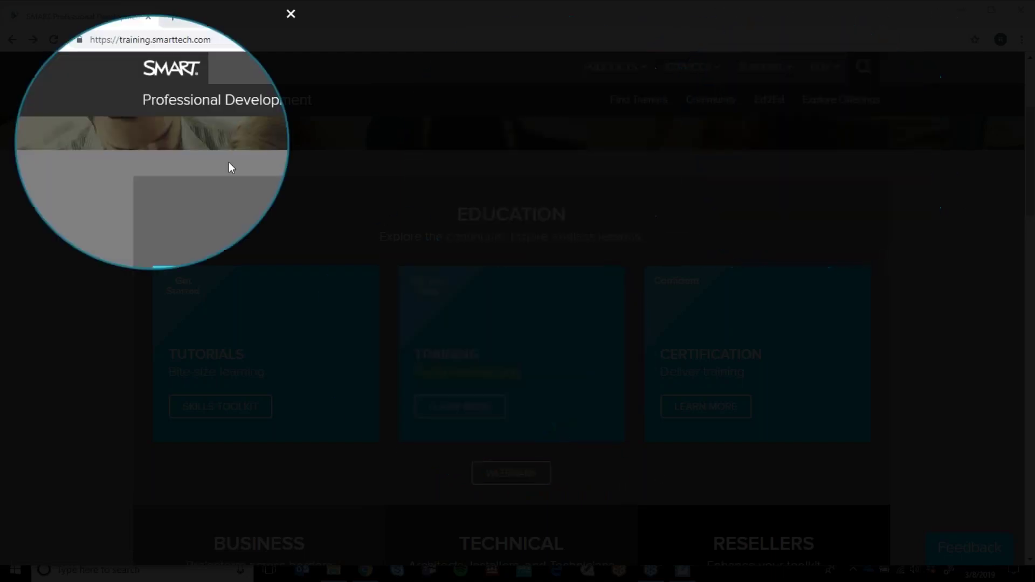
{"action": "left_click_drag", "start_coordinate": [343, 149], "coordinate": [468, 388]}
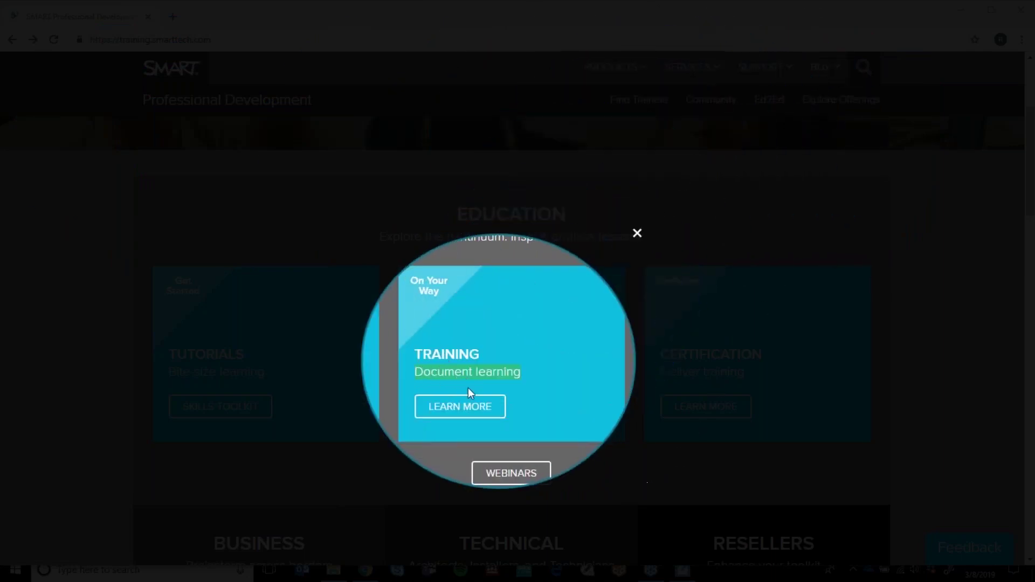
- Open the Training card's offerings and browse the programs, spotlighting SMART Digital Educator and SMART Digital Champion
{"action": "left_click", "coordinate": [447, 411]}
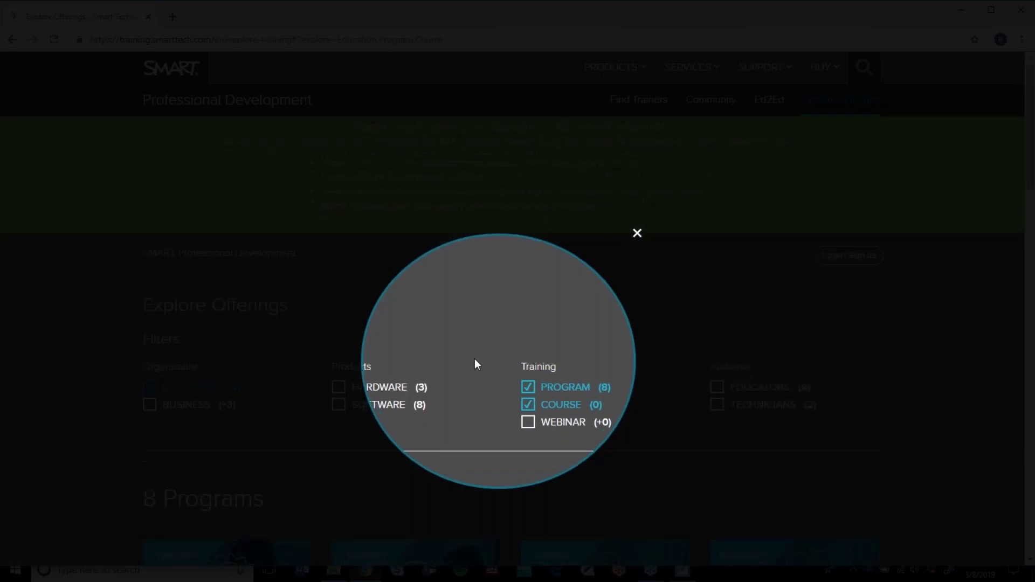
{"action": "scroll", "coordinate": [475, 360], "scroll_direction": "down", "scroll_amount": 6}
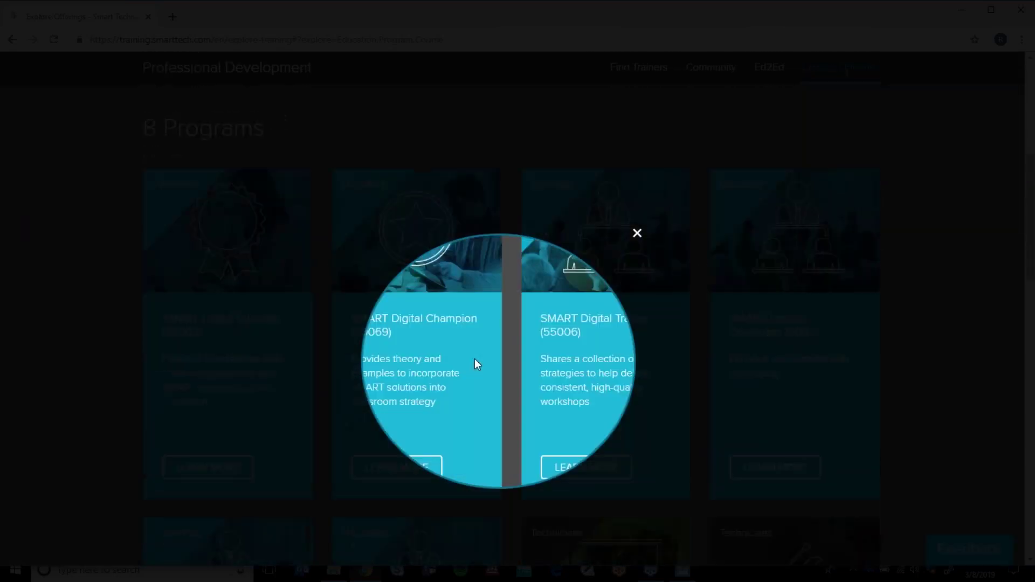
{"action": "scroll", "coordinate": [613, 440], "scroll_direction": "down", "scroll_amount": 1}
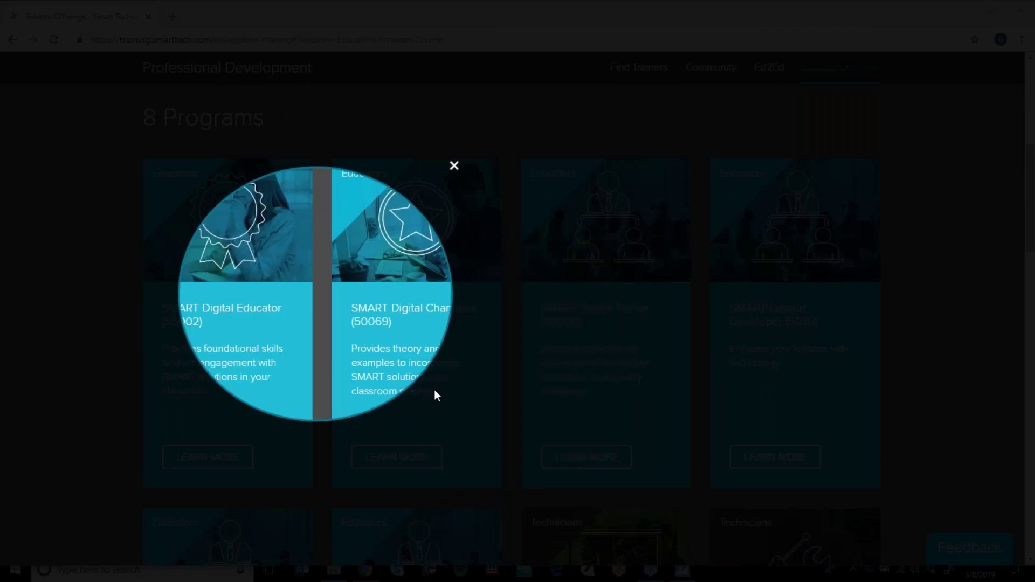